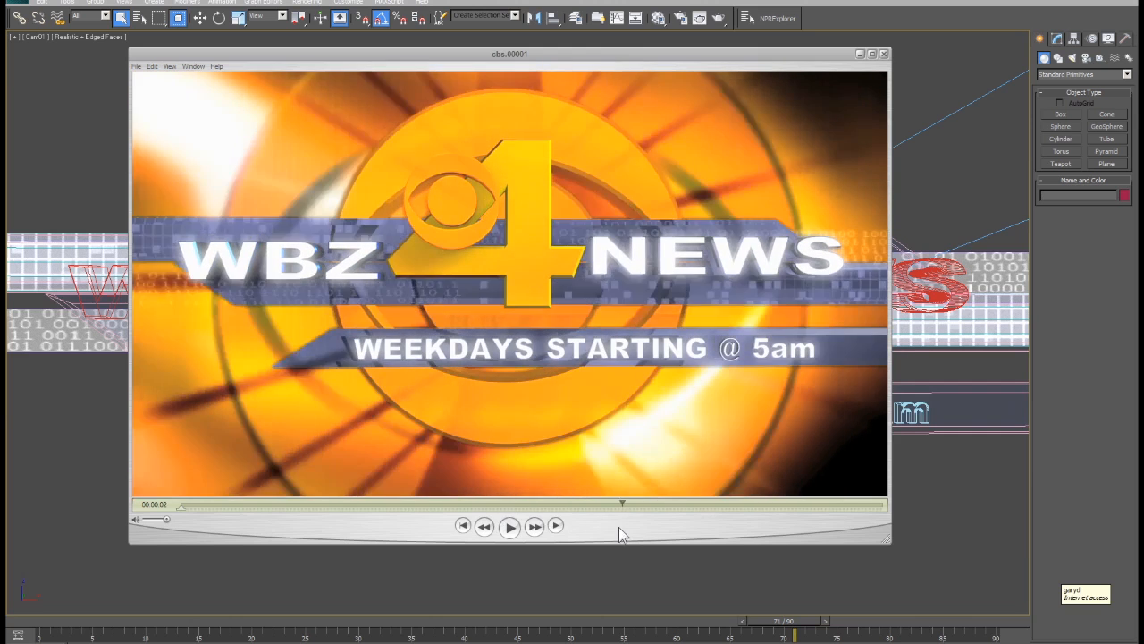
Play back the rendered cbs.00001 animation and scrub the scene timeline to frame 70.
left_click(511, 526)
left_click(516, 526)
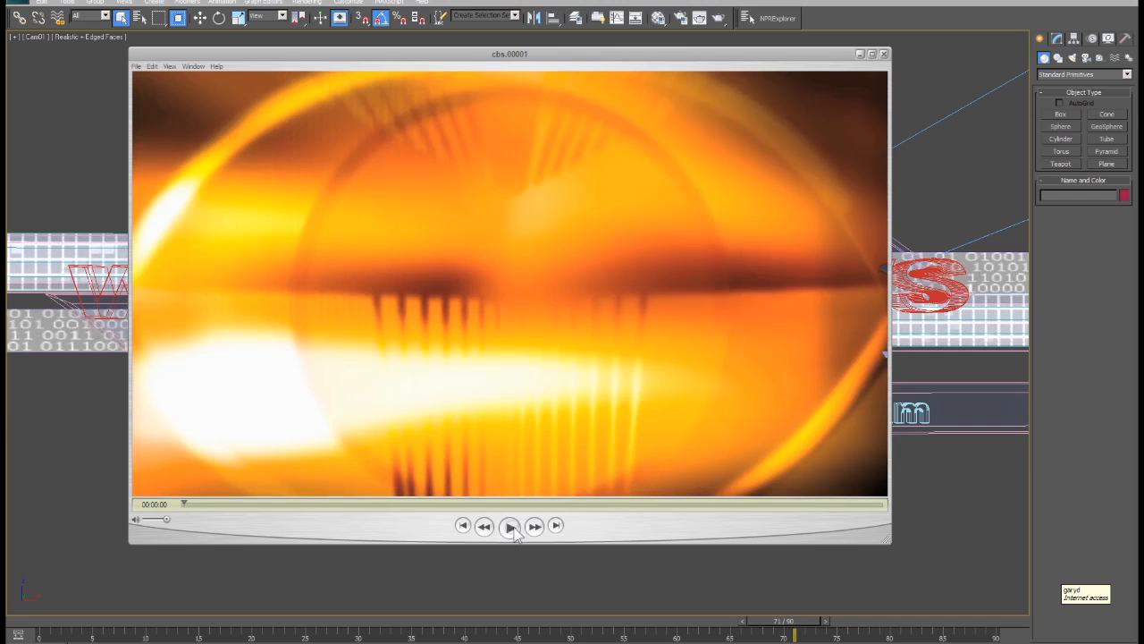
left_click(885, 55)
left_click_drag(145, 626, 783, 637)
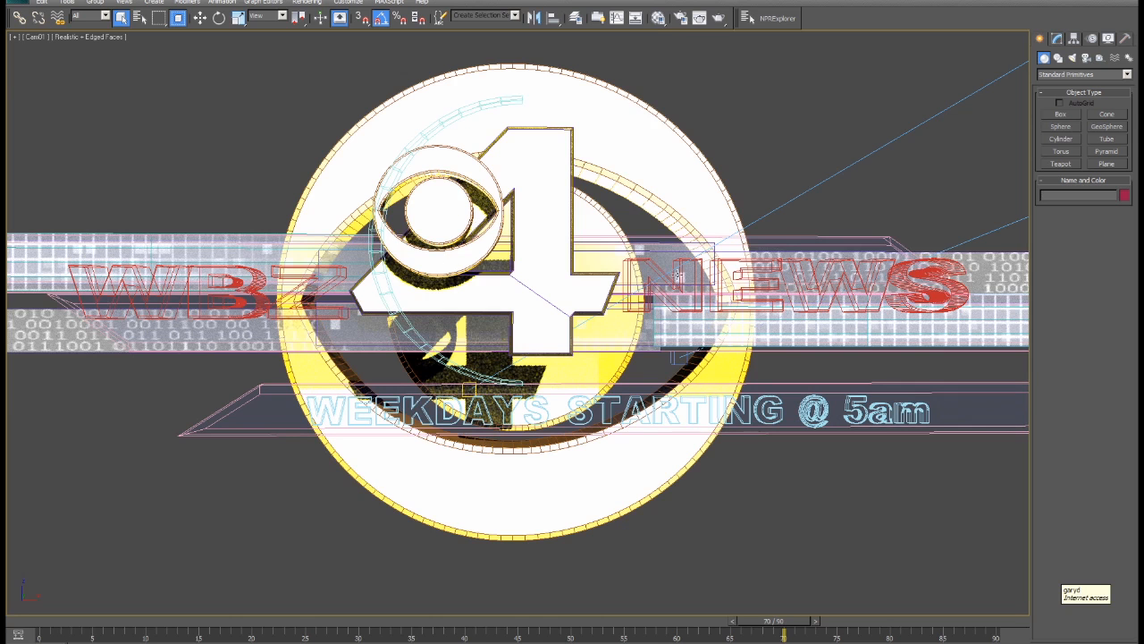
Open Render Setup and examine the renderer assignment and the list of render elements.
left_click(680, 18)
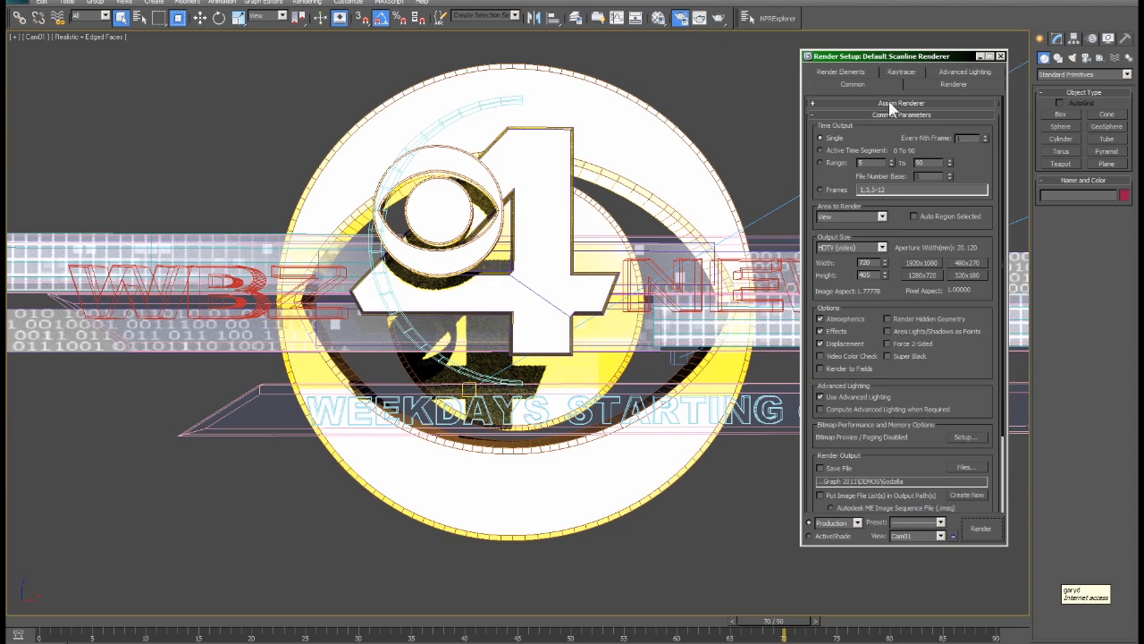
left_click(893, 105)
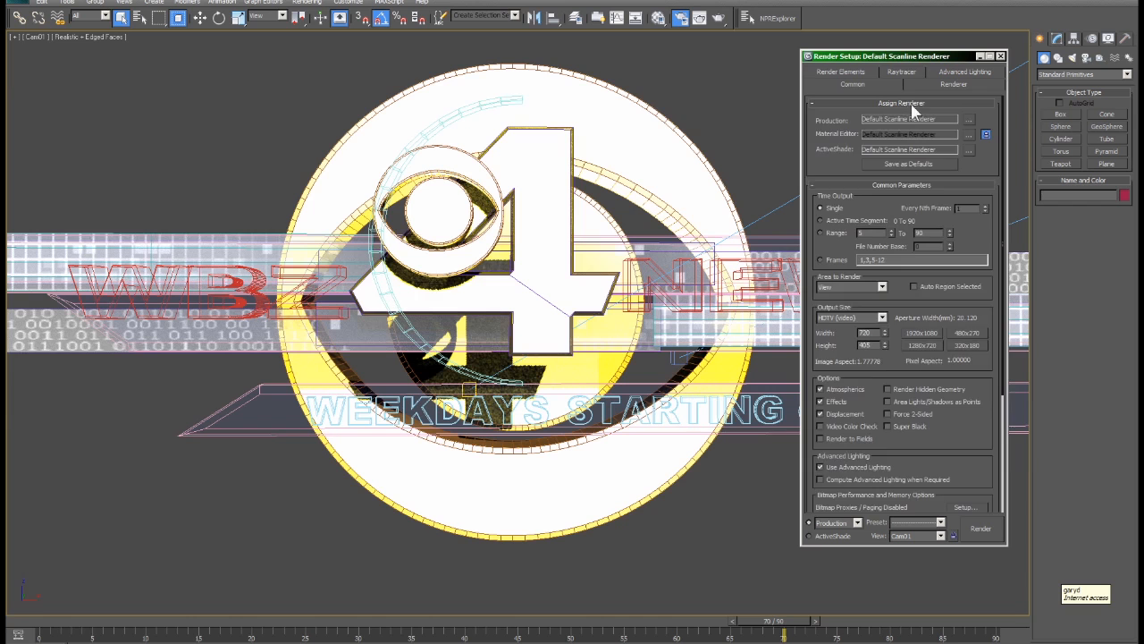
left_click(911, 104)
left_click(859, 75)
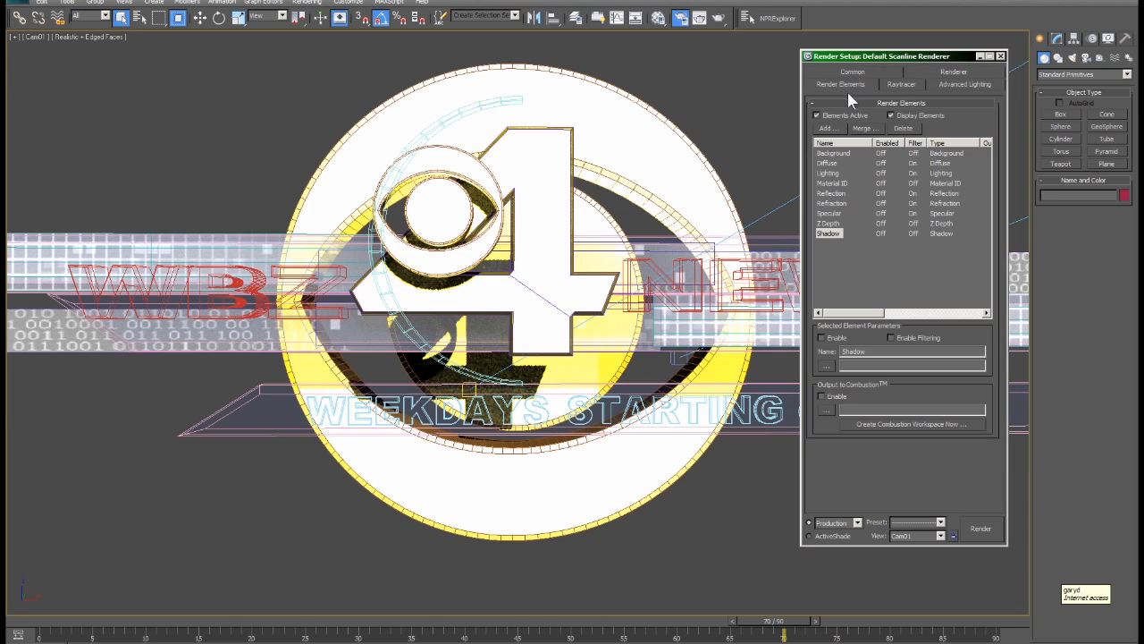
left_click_drag(841, 253, 802, 124)
left_click(854, 267)
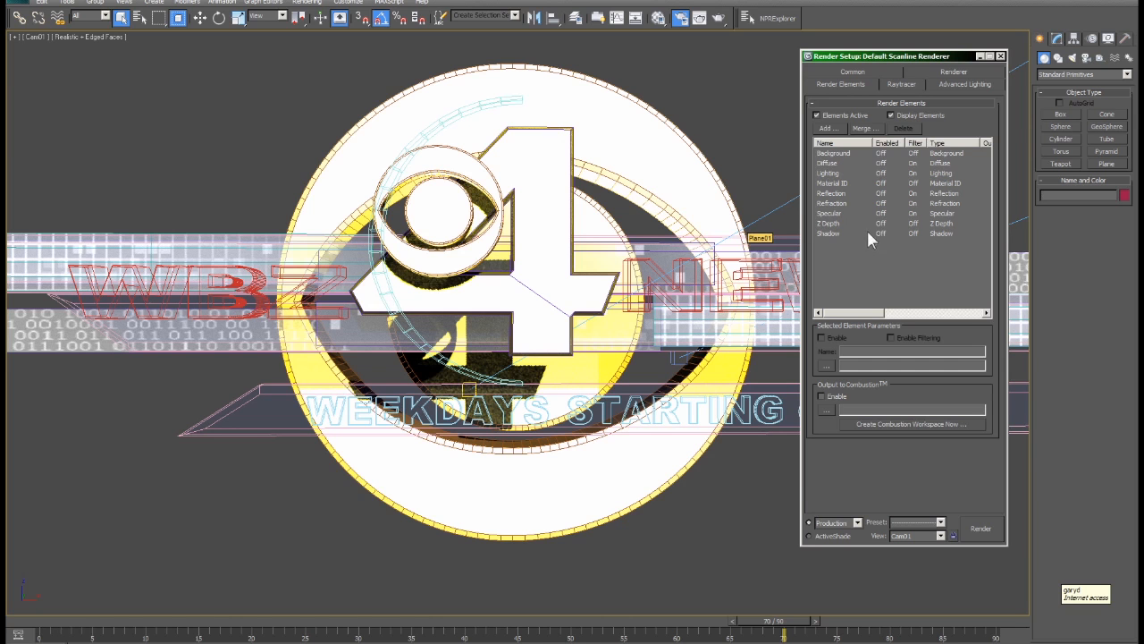
left_click_drag(859, 261, 795, 125)
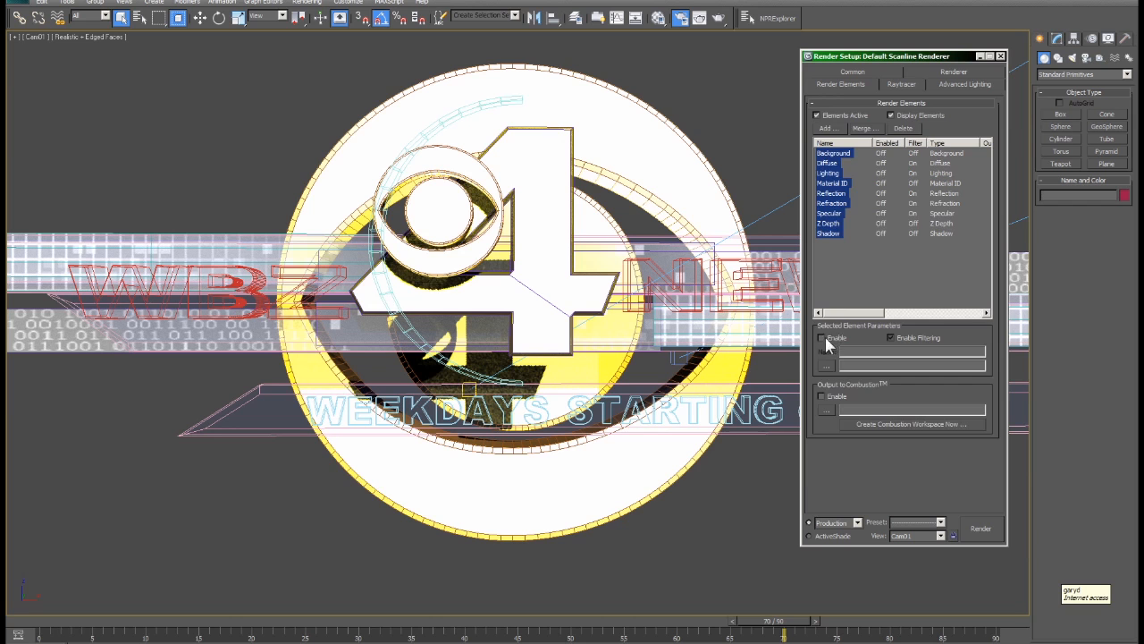
left_click_drag(852, 265, 795, 131)
left_click(823, 334)
left_click(857, 273)
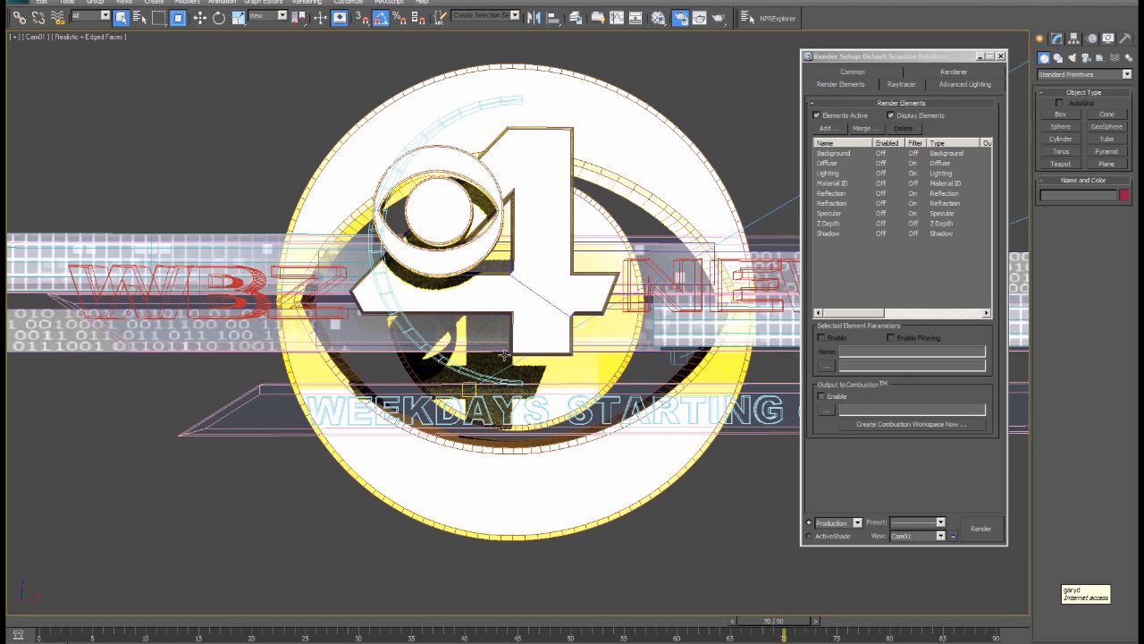
Open the State Sets dialog beside the logo and show the common parameters in Render Setup.
left_click(306, 3)
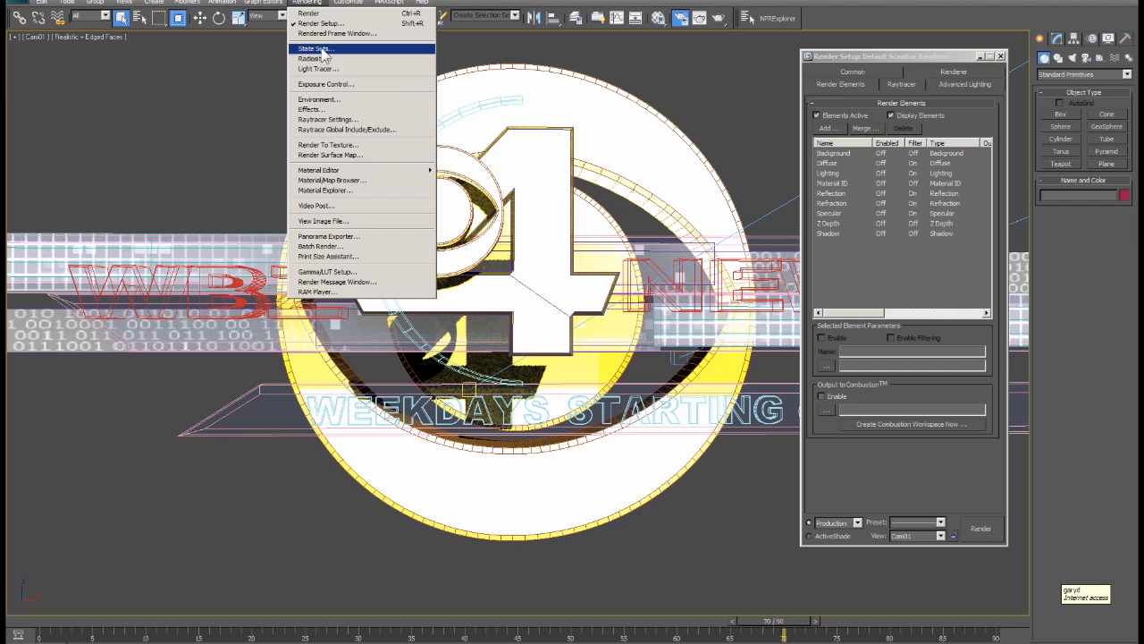
left_click(335, 49)
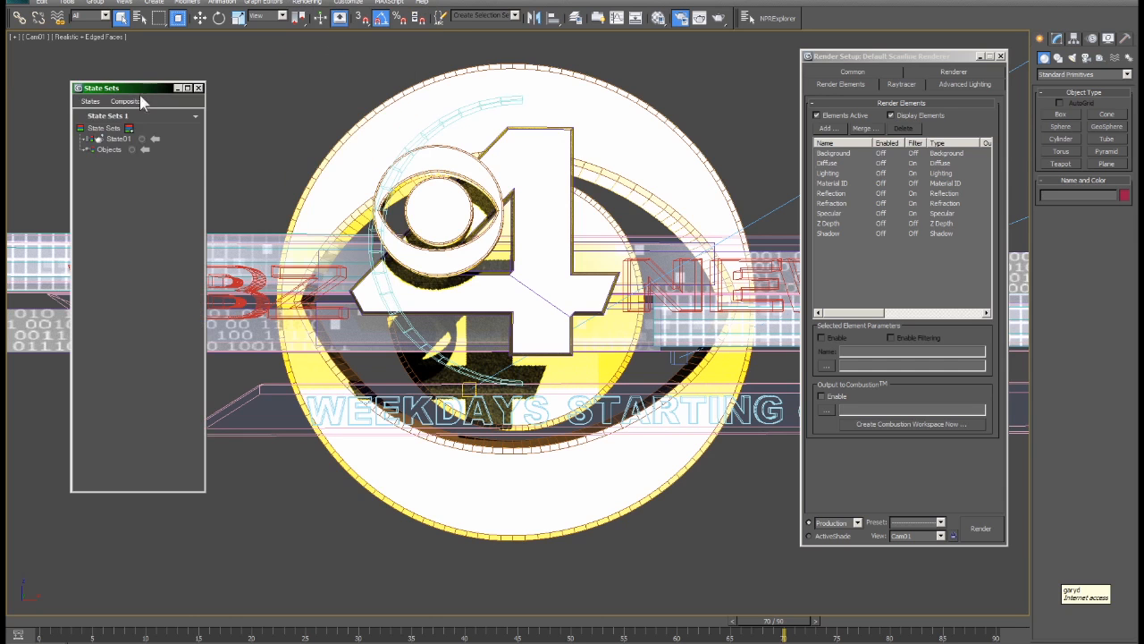
left_click_drag(139, 89, 118, 92)
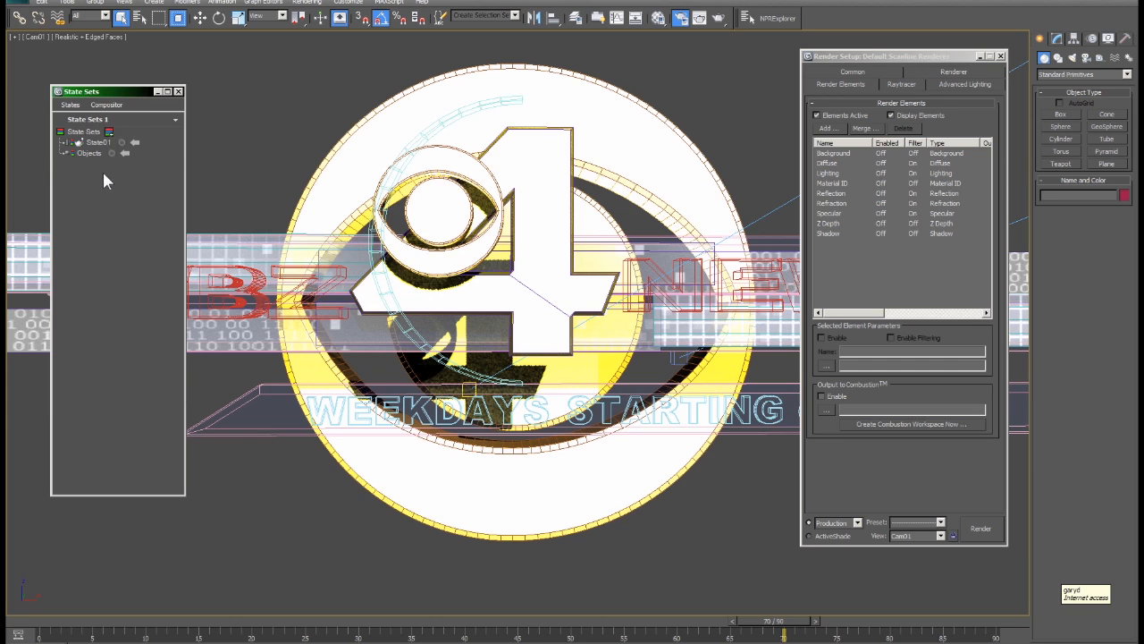
left_click(876, 70)
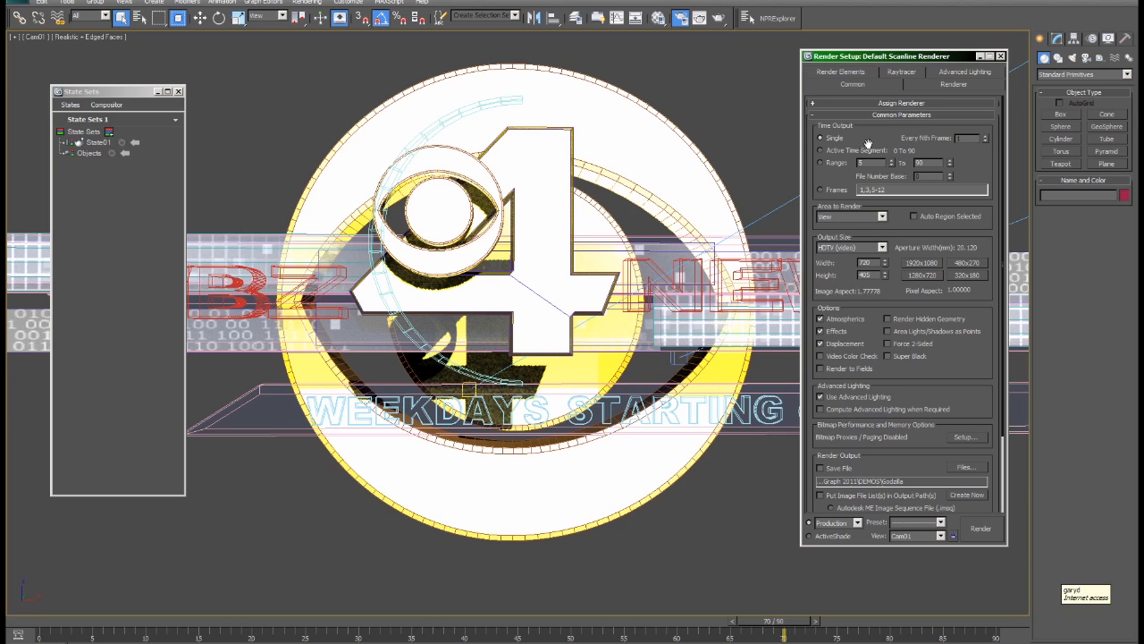
Rename State01 in State Sets as main.
left_click(106, 146)
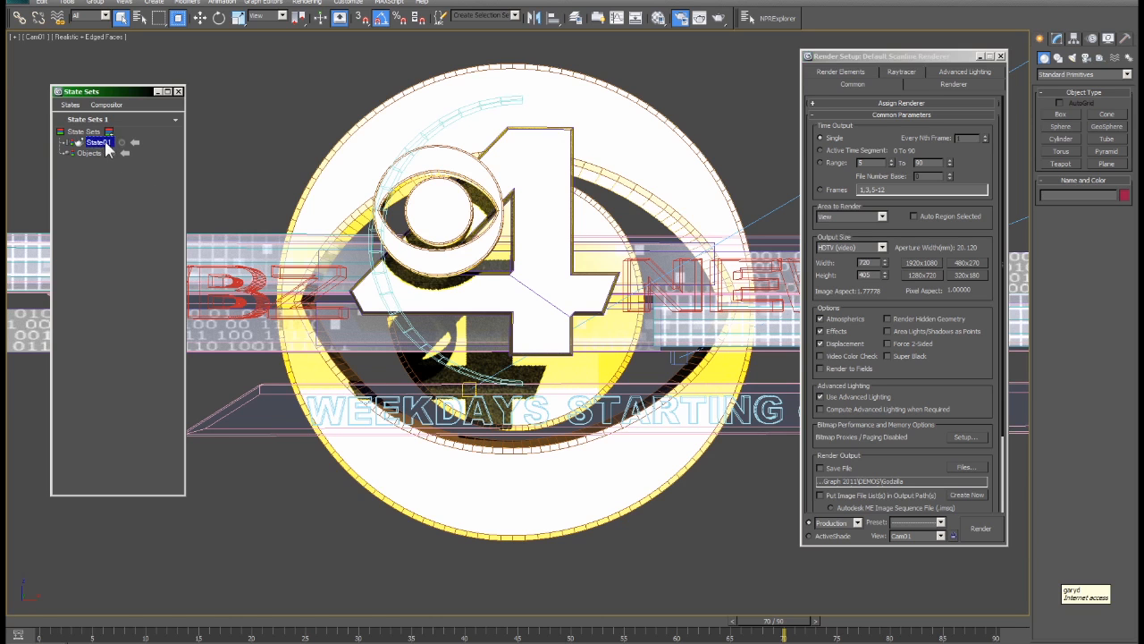
left_click(105, 143)
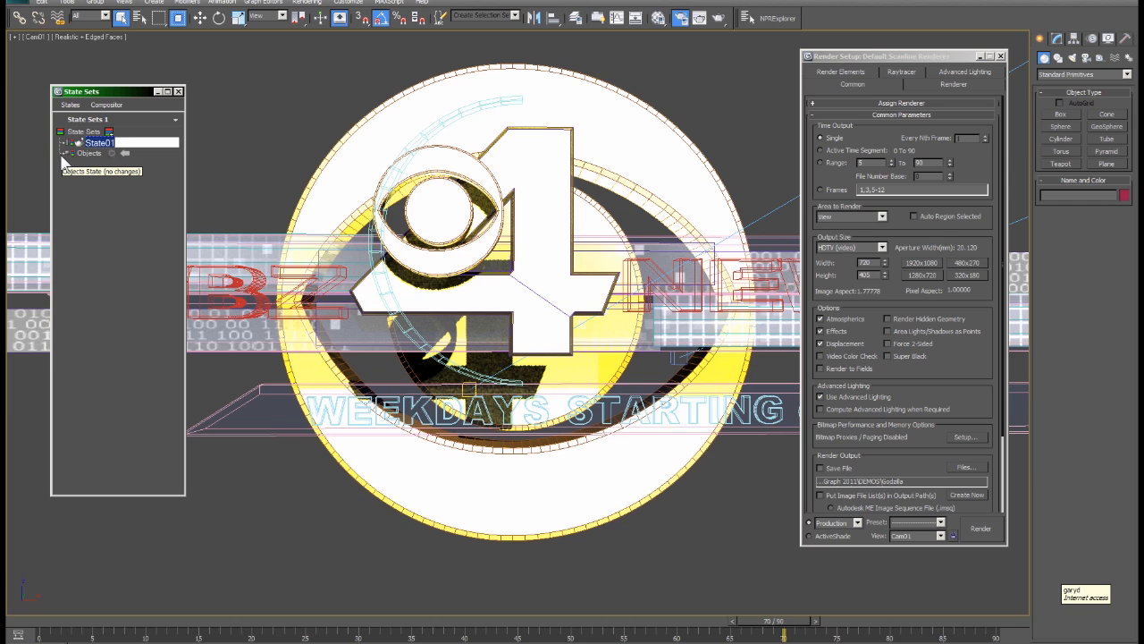
type("main")
key("Return")
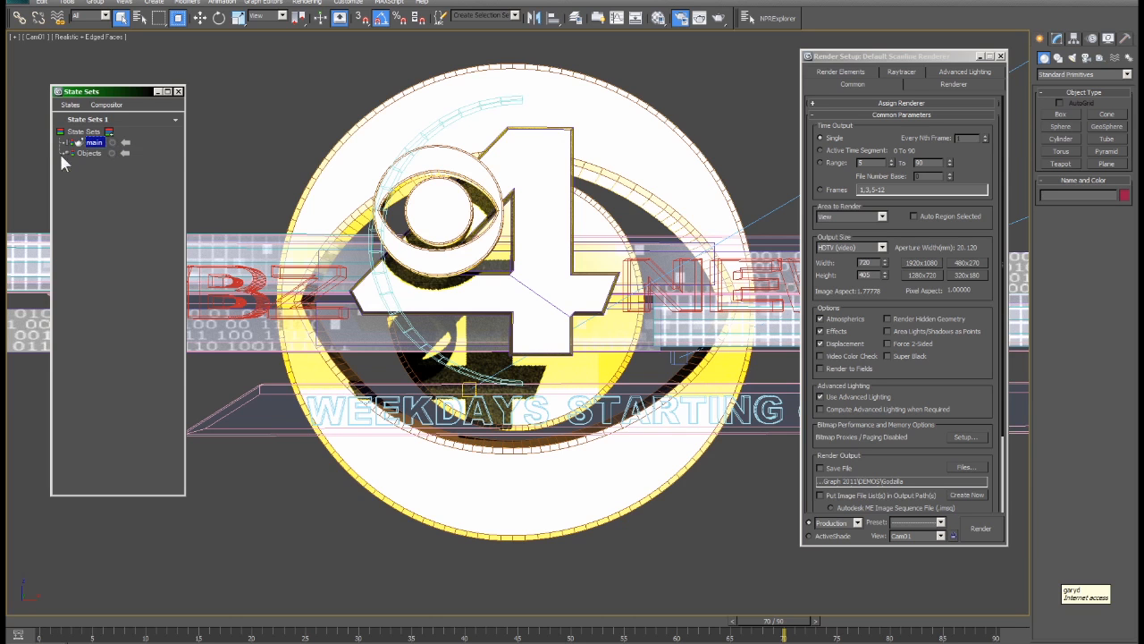
Record the main state with every render element from Background to Shadow enabled.
left_click(112, 142)
left_click(835, 71)
left_click_drag(848, 250, 813, 143)
left_click(834, 337)
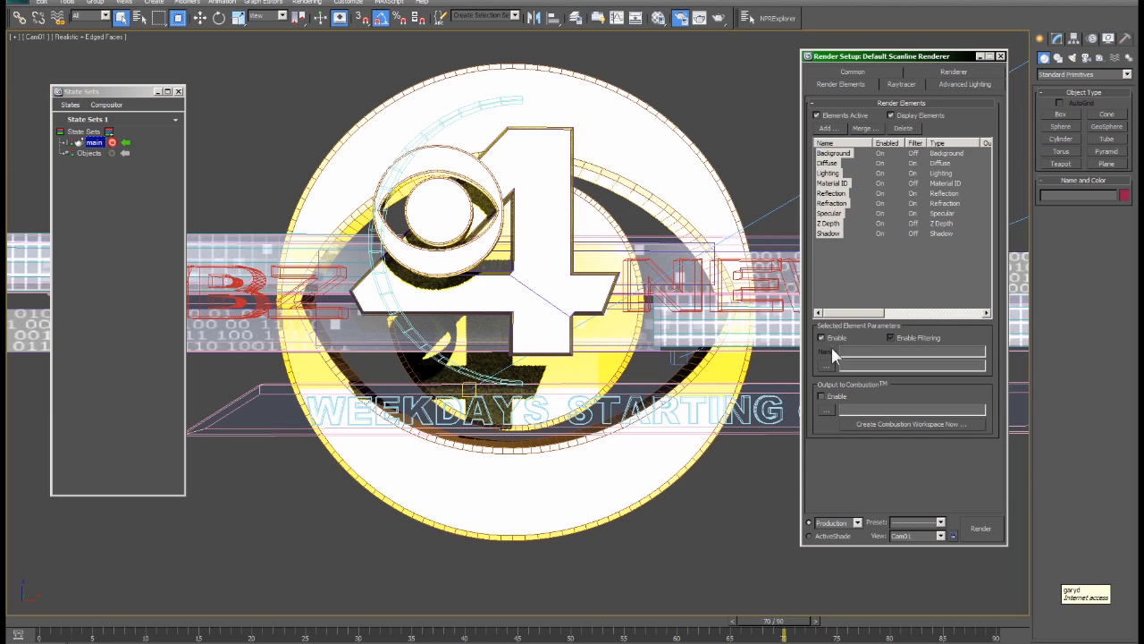
left_click(112, 142)
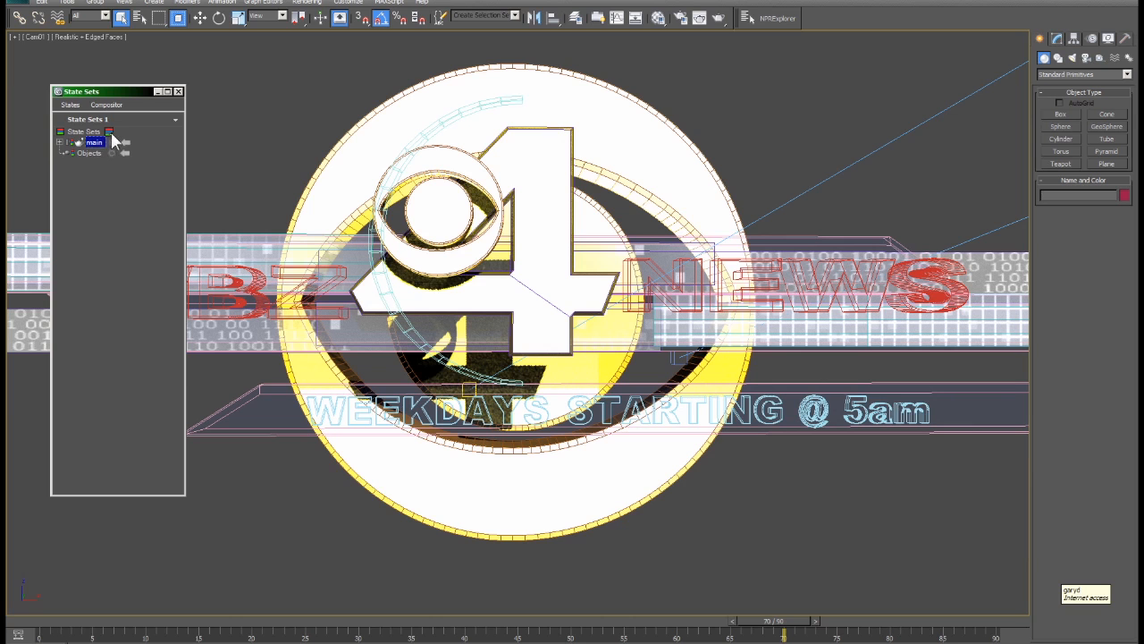
Add a second state to State Sets and name it ao.
left_click(109, 133)
left_click(108, 143)
type("ao")
key("Return")
Start recording the ao state and assign mental ray Renderer as the production renderer.
left_click(105, 143)
left_click(681, 19)
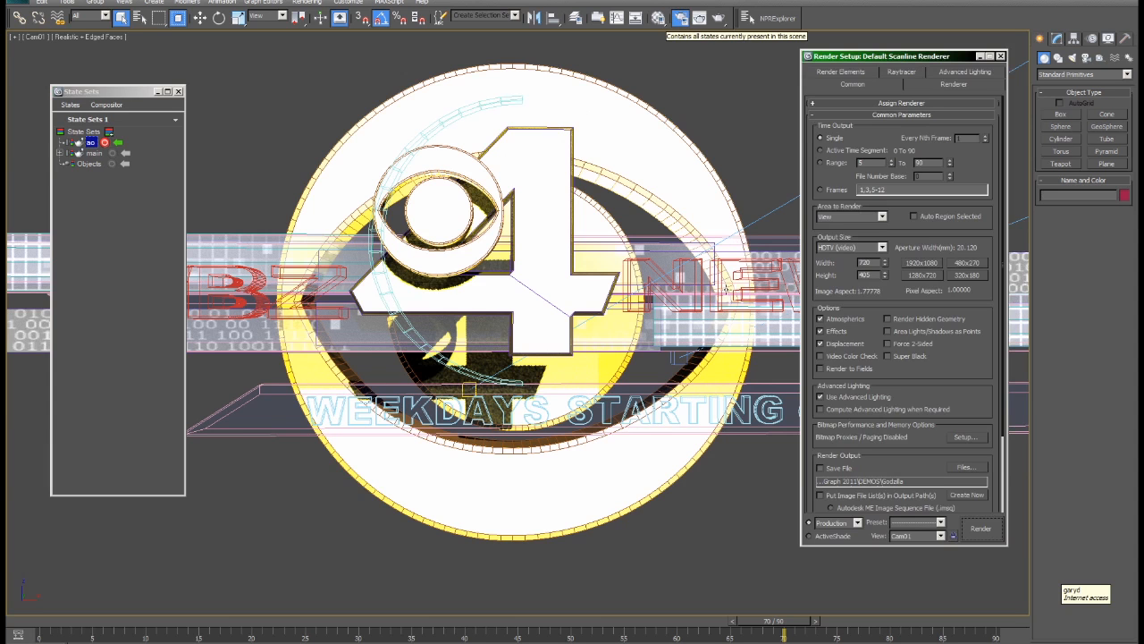
left_click(901, 104)
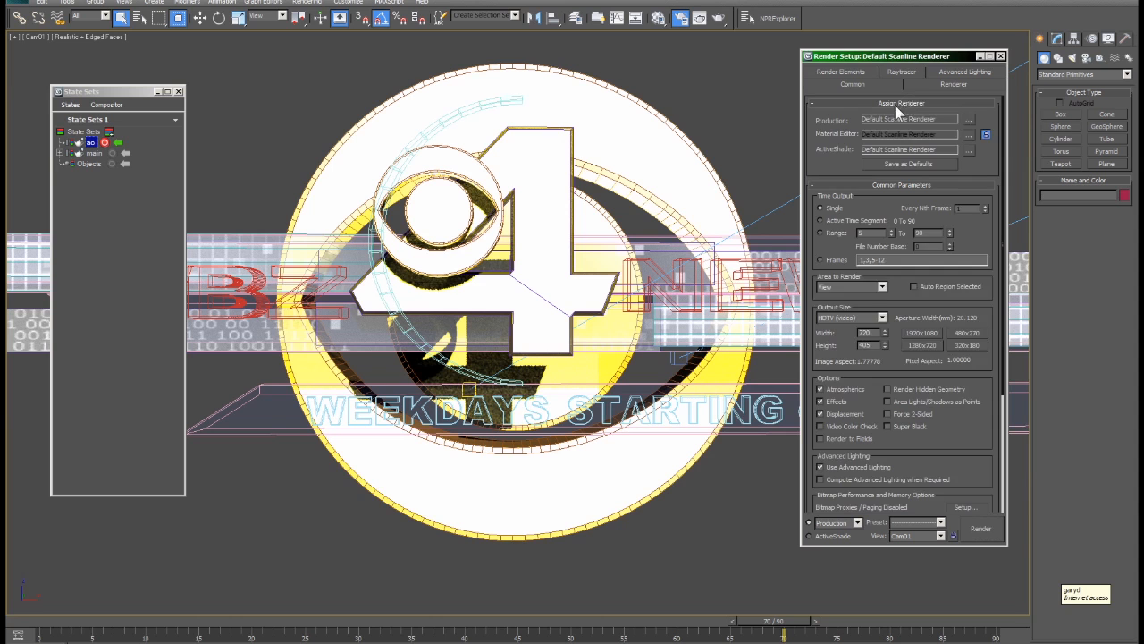
left_click(968, 119)
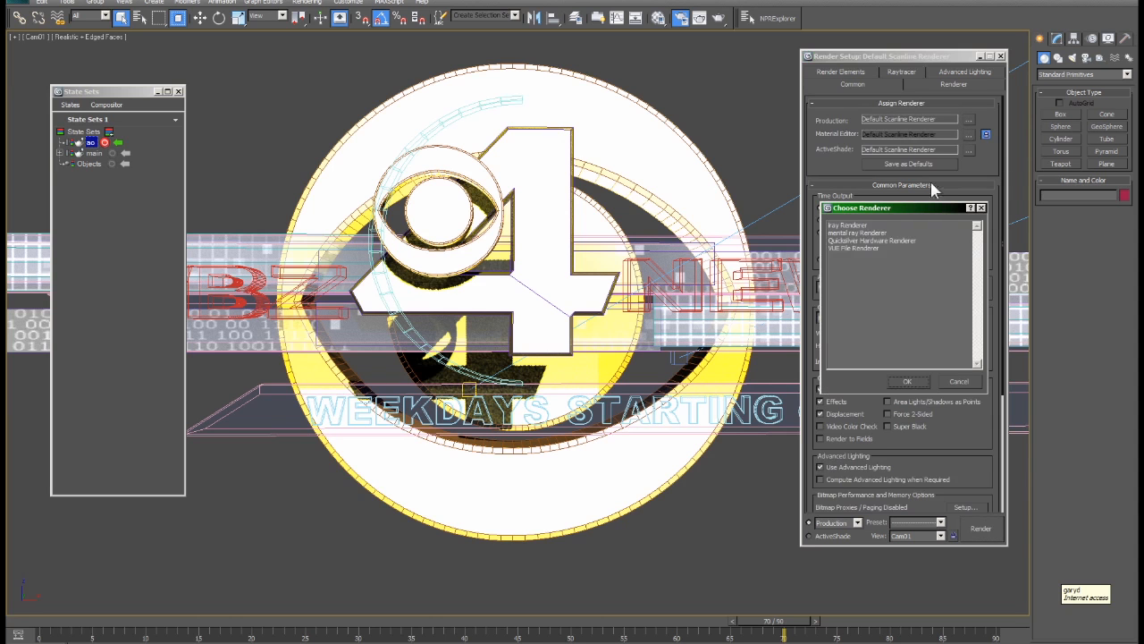
left_click(857, 232)
left_click(906, 381)
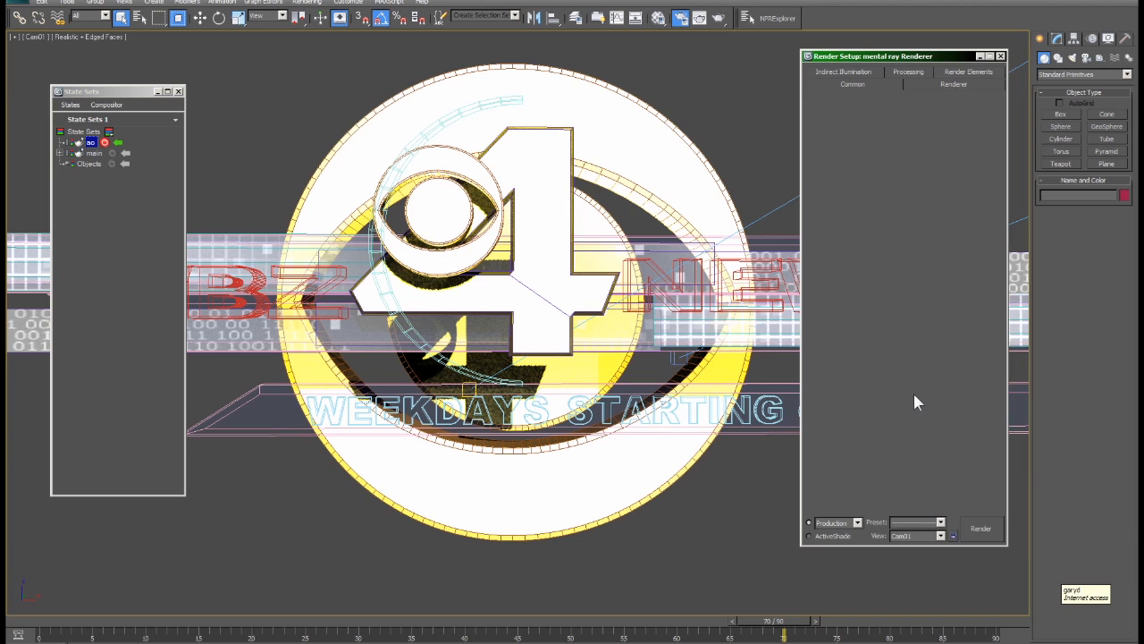
Disable Final Gather and turn off the environment background map for the ao state.
left_click(859, 72)
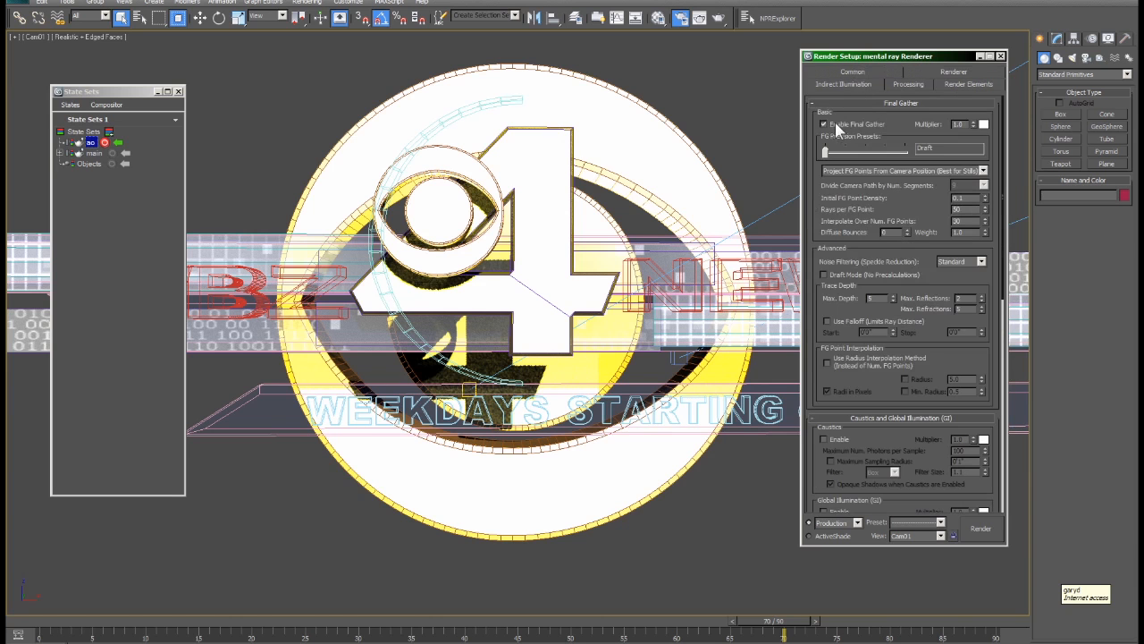
left_click(835, 127)
left_click(307, 4)
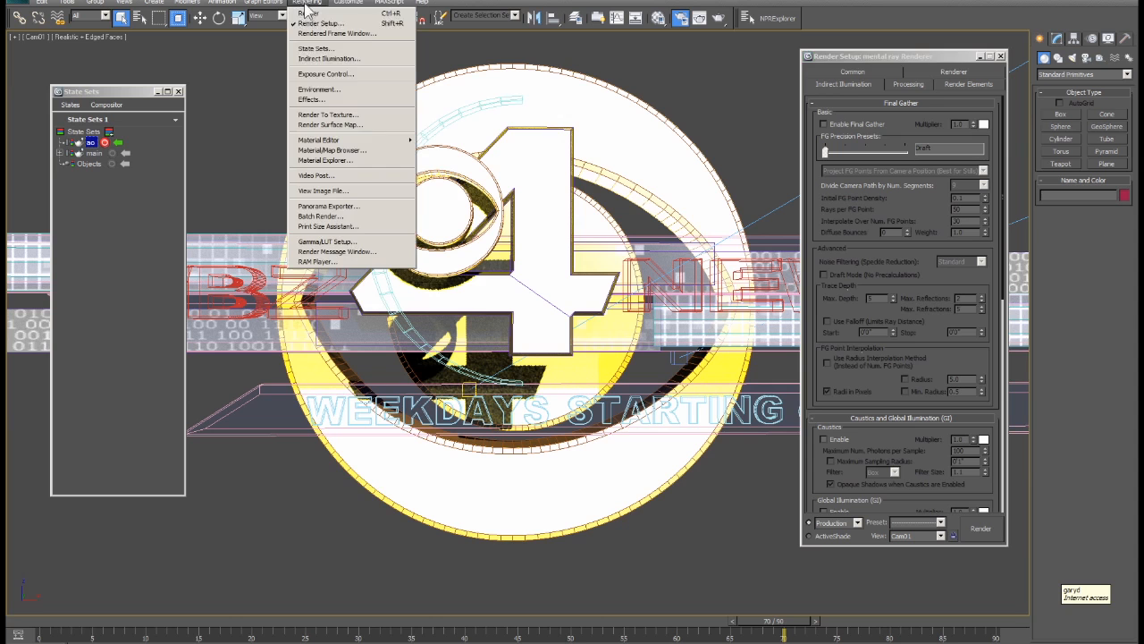
left_click(343, 91)
left_click(671, 123)
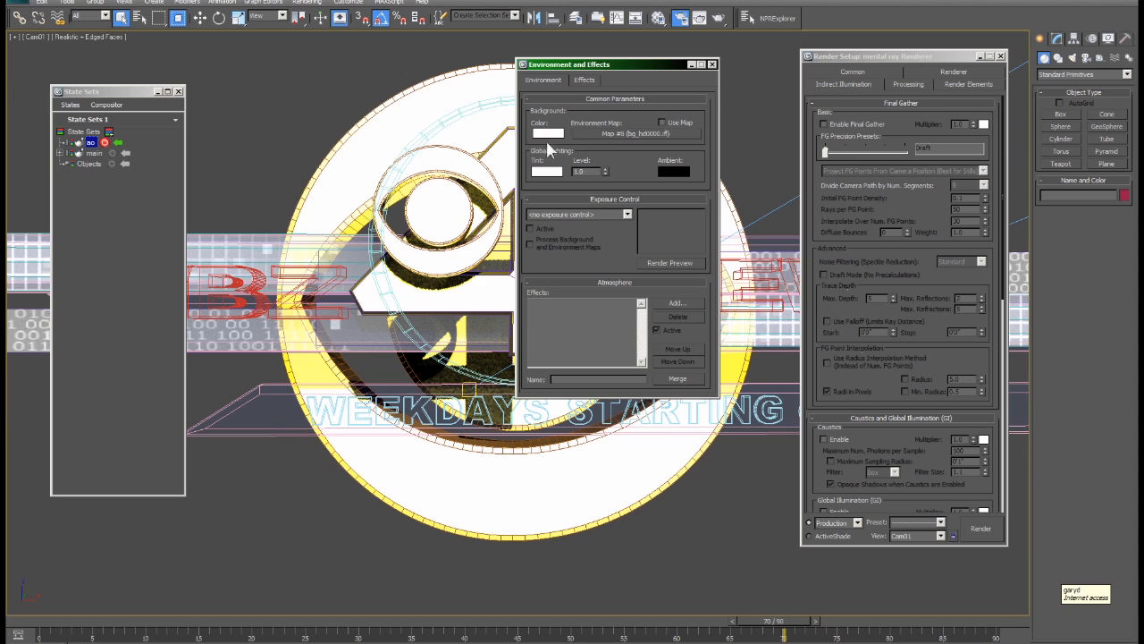
left_click(711, 65)
Enable the mental ray material override and assign it the white ao material from the Material Editor.
left_click(908, 84)
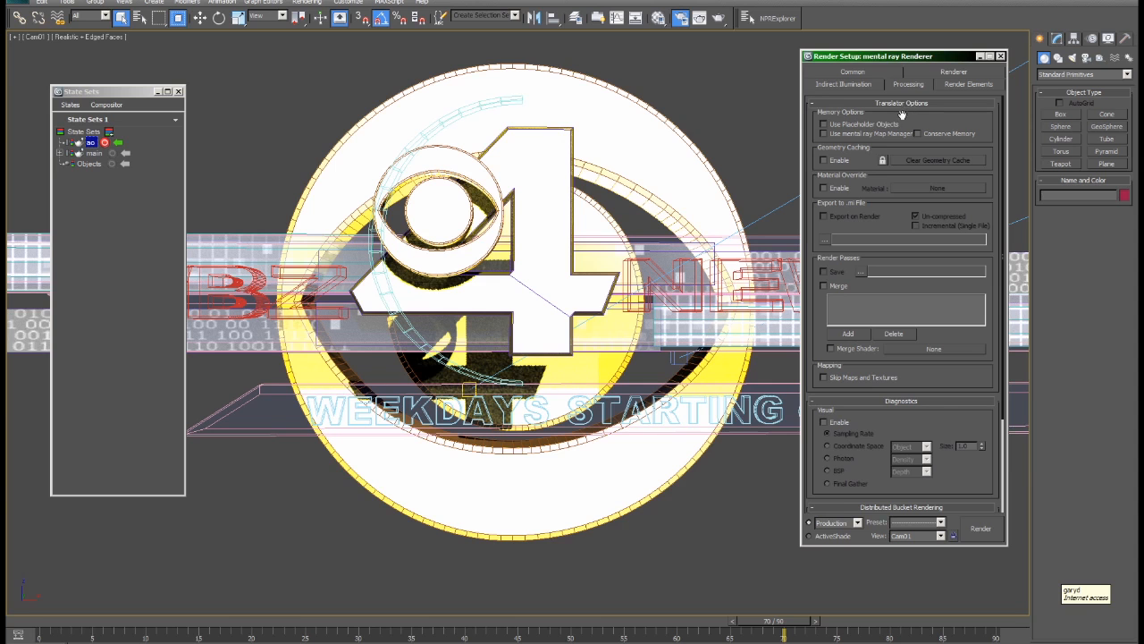
left_click(658, 19)
left_click(662, 39)
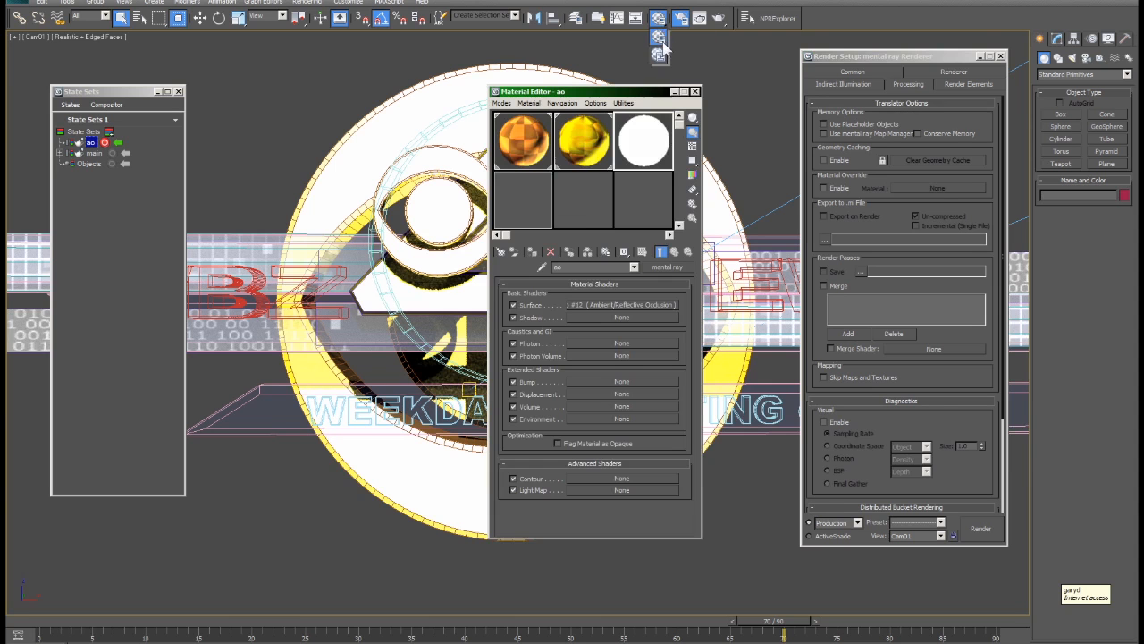
right_click(641, 147)
left_click(651, 154)
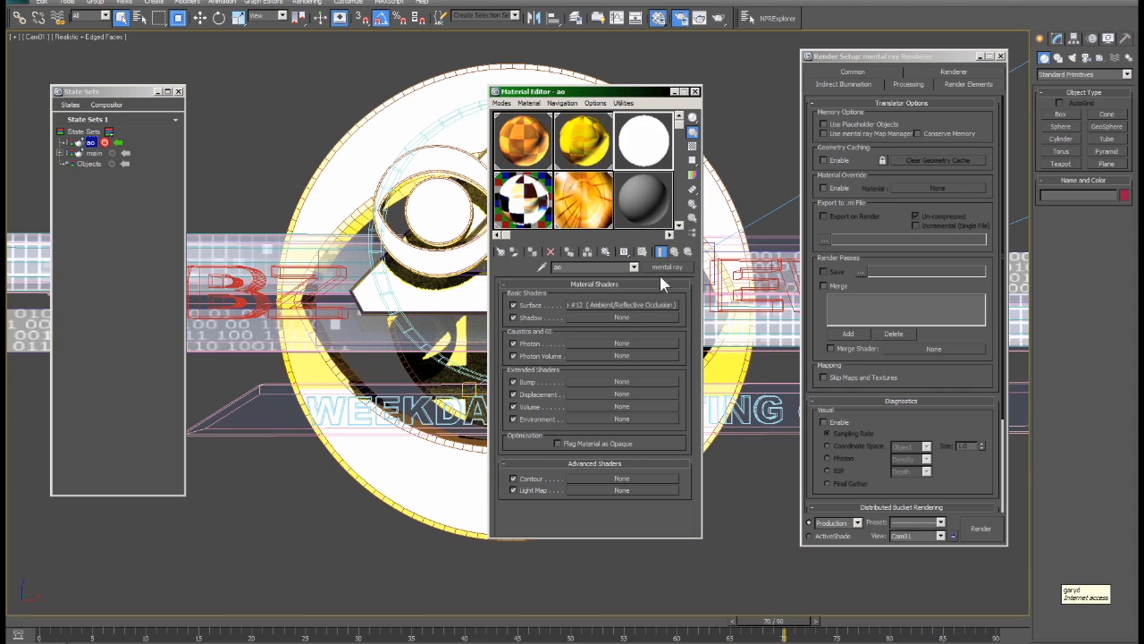
left_click(841, 189)
left_click_drag(651, 152, 898, 184)
left_click(878, 334)
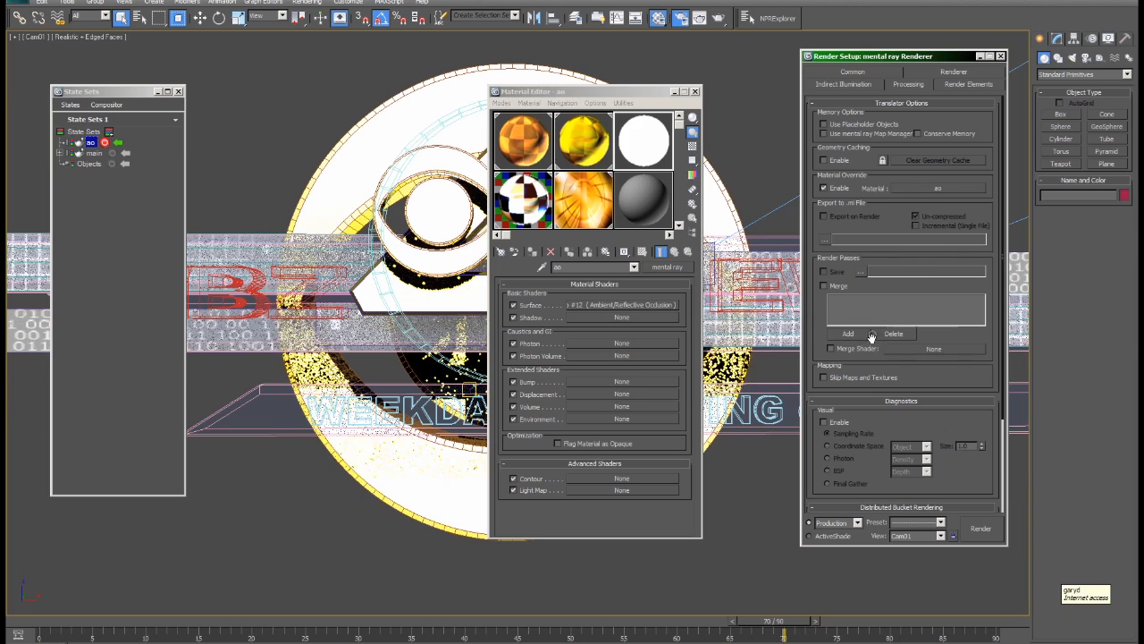
left_click(695, 91)
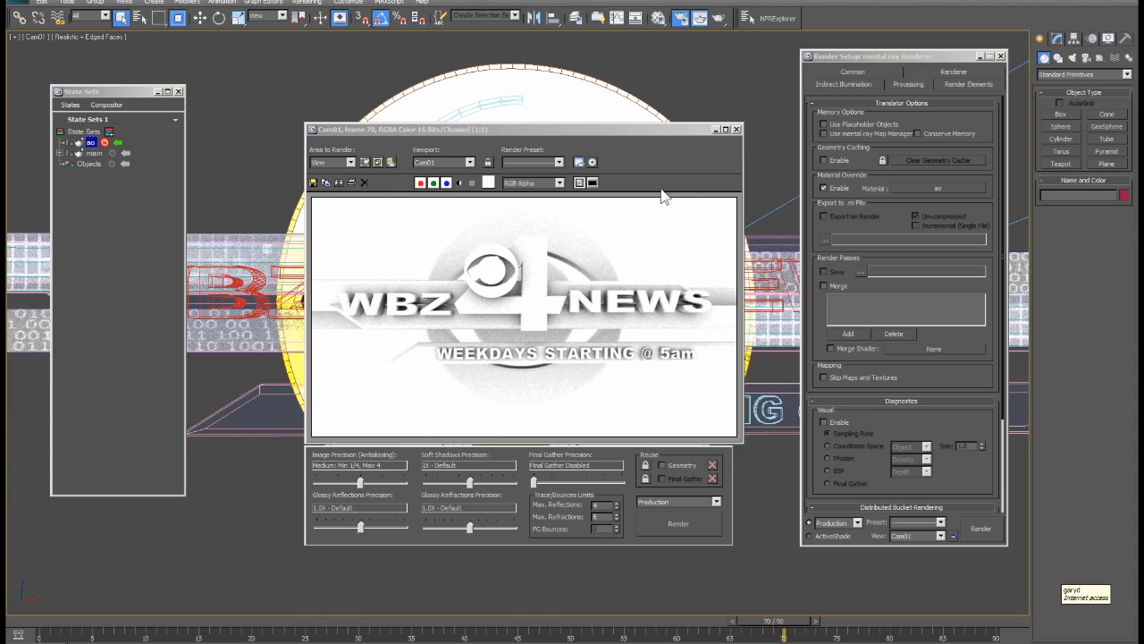
Close the test render of the Cam01 view and stop recording the ao state.
left_click(737, 128)
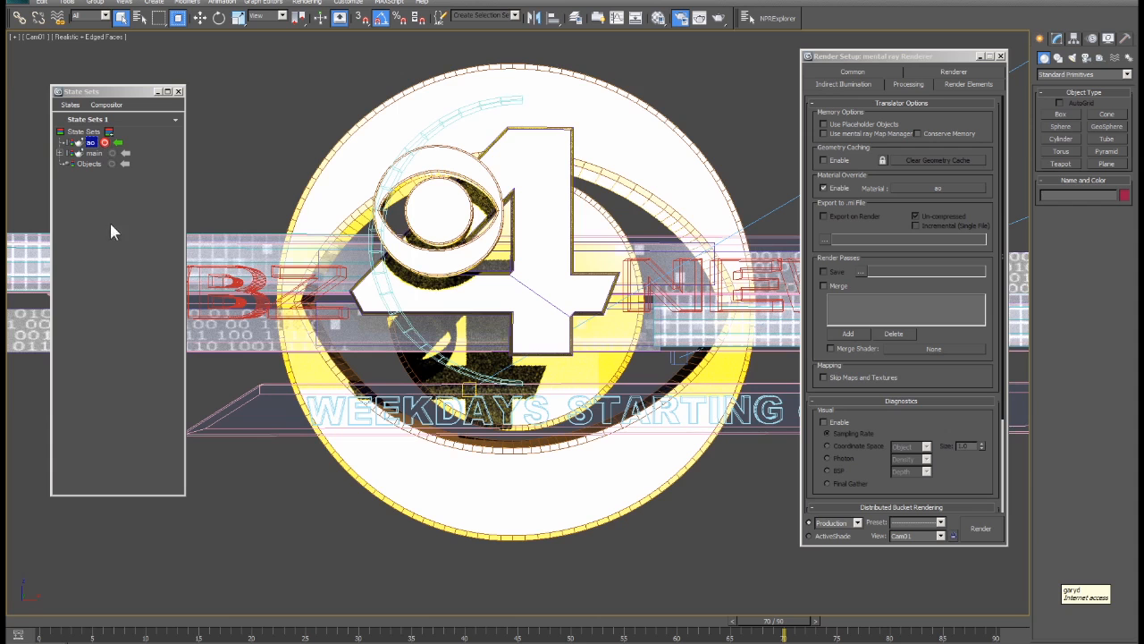
left_click(105, 144)
left_click(117, 144)
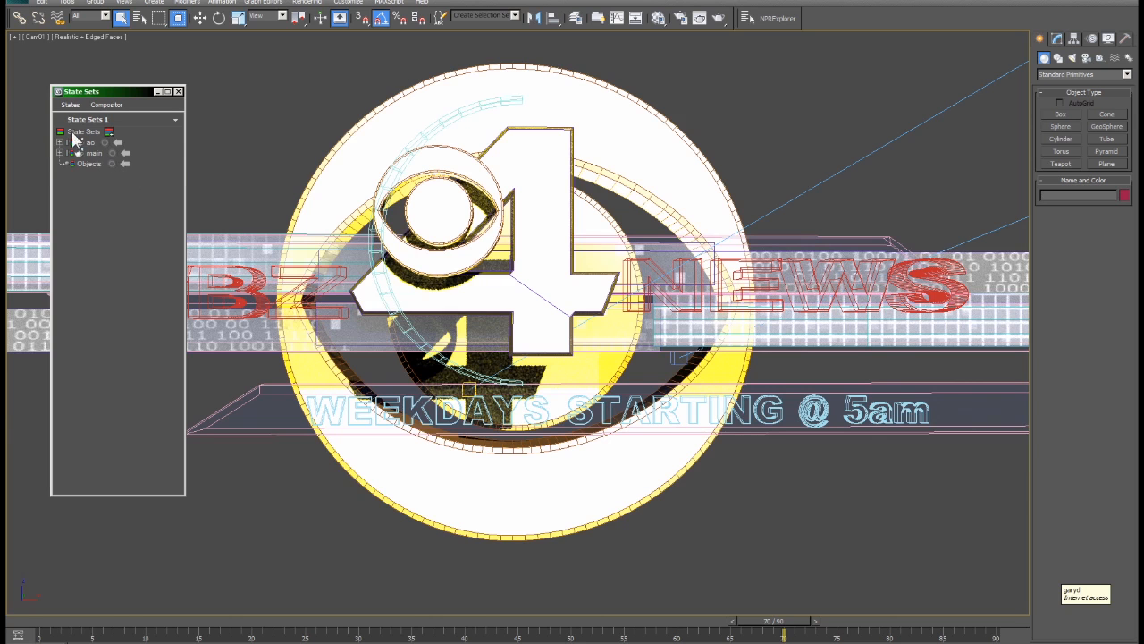
Show the state set's render outputs and apply the output path pattern ending in {stateName}\{stateName}_output.tga.
left_click(70, 105)
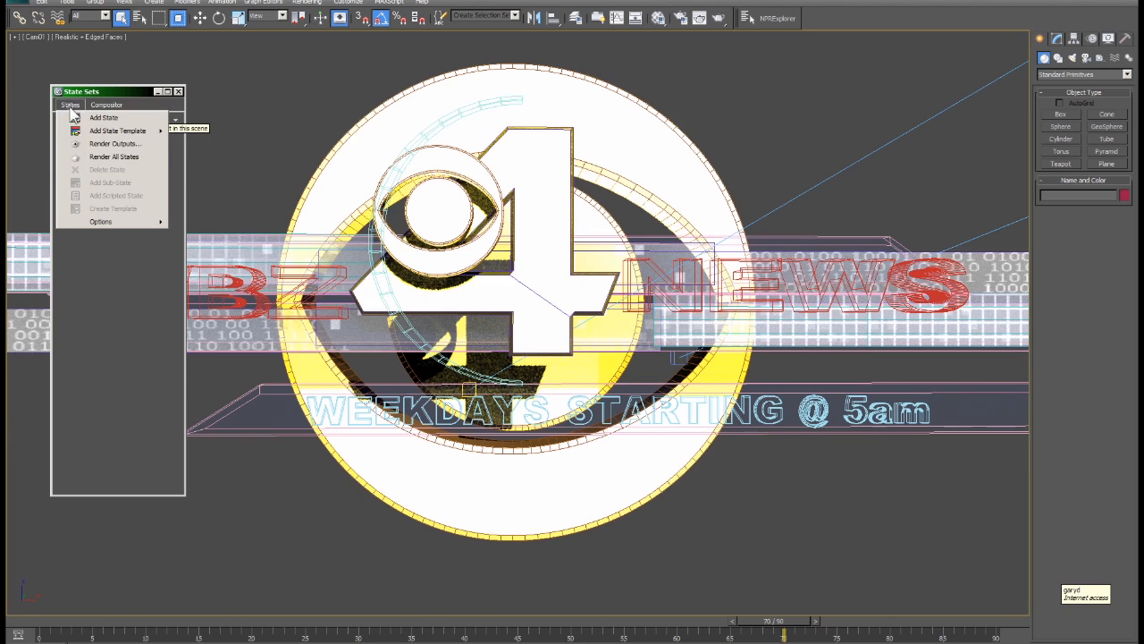
left_click(103, 144)
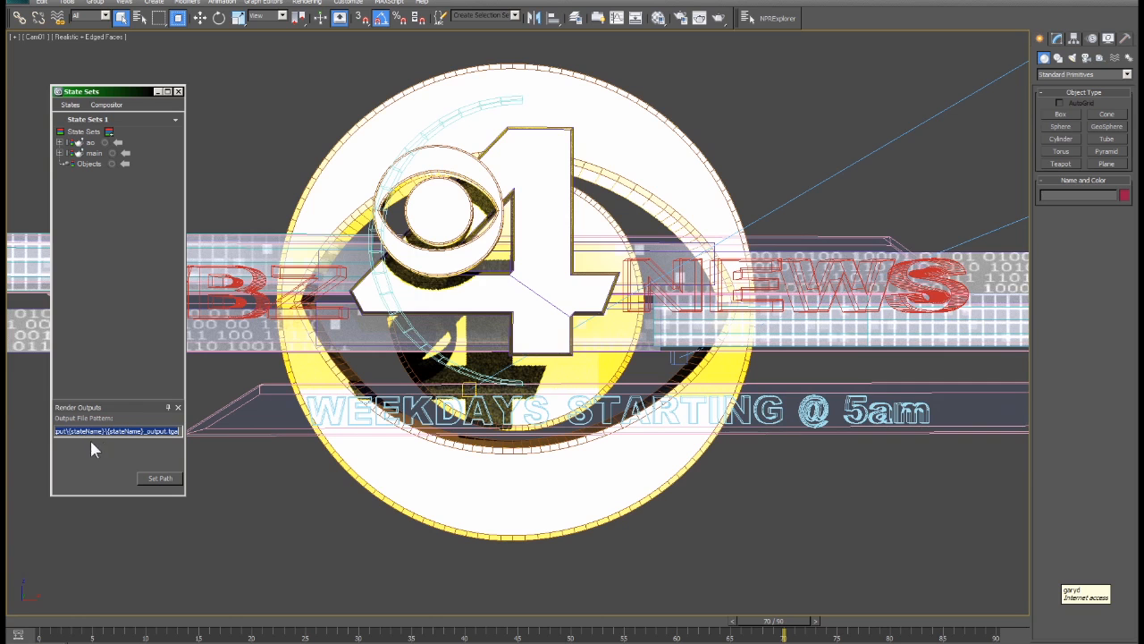
left_click(168, 479)
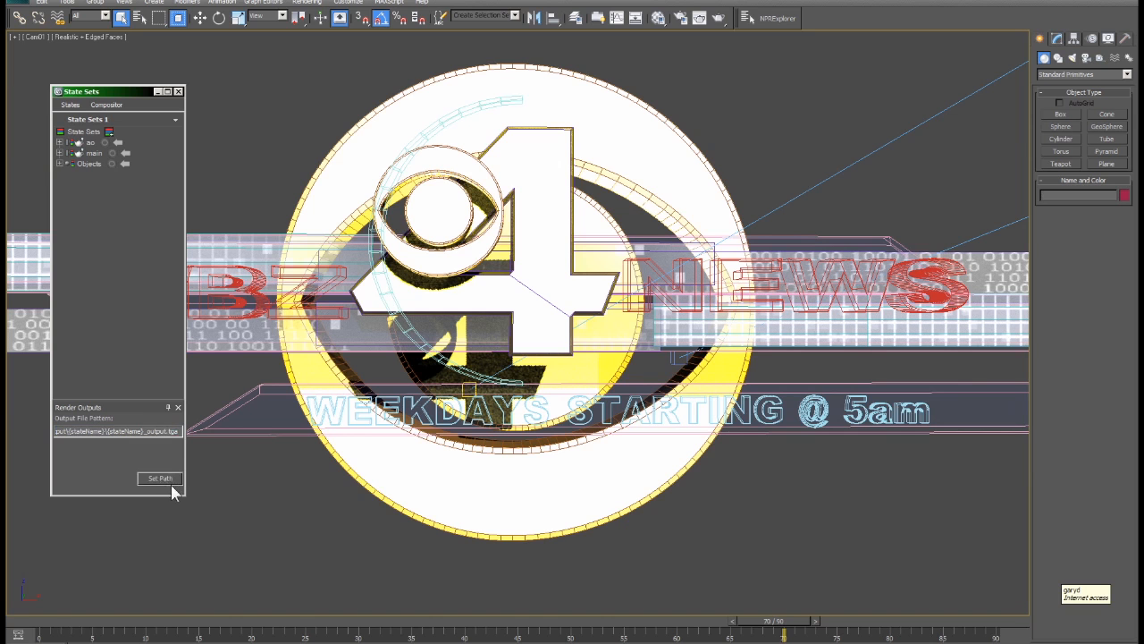
Render all states in the state set, and close the render element windows and the Cam01 render window.
right_click(90, 131)
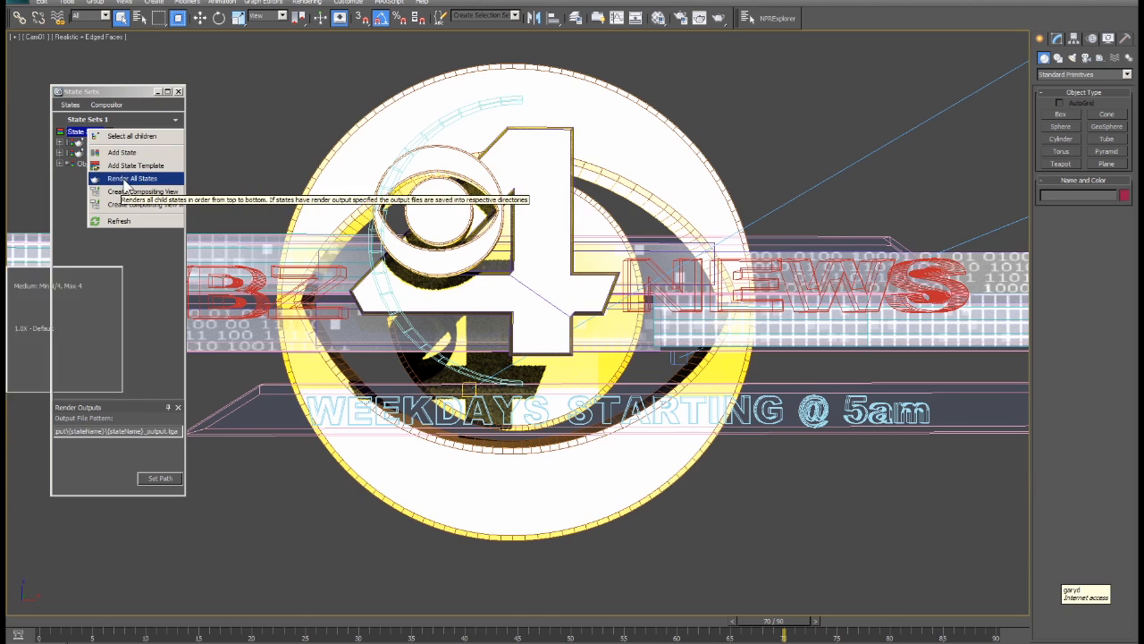
left_click(126, 179)
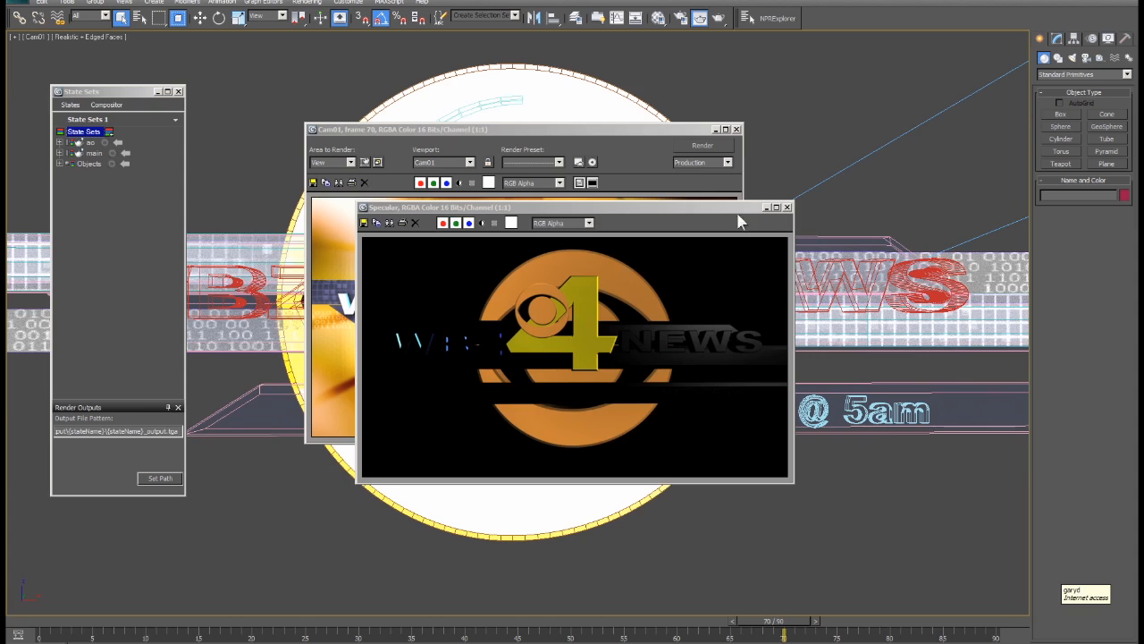
left_click(786, 207)
left_click(786, 208)
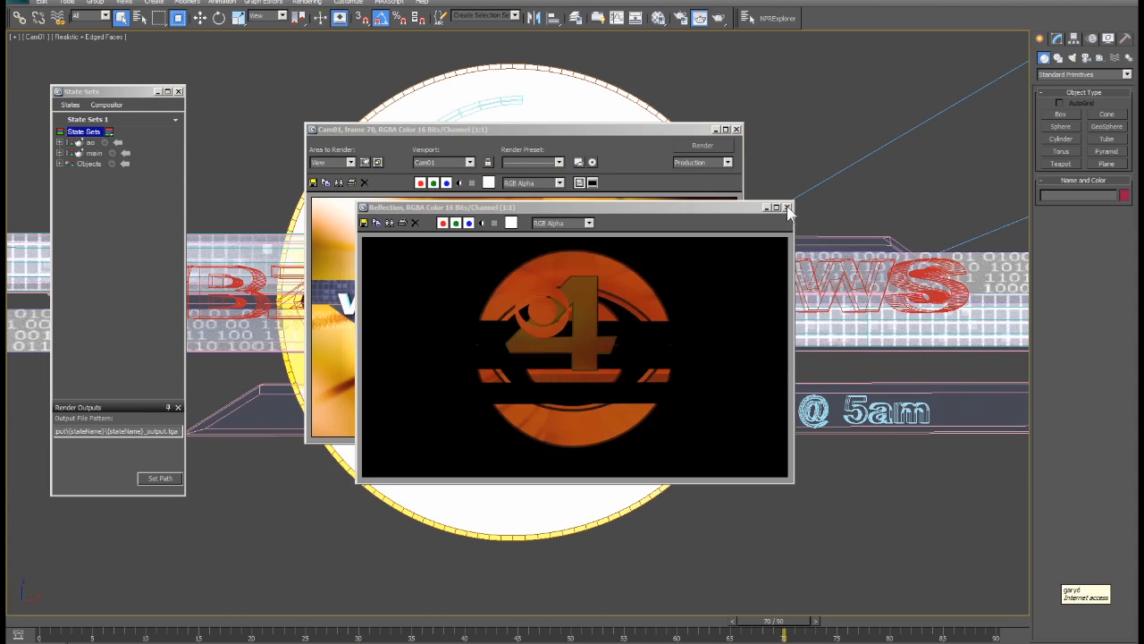
left_click(786, 208)
left_click(787, 208)
left_click(786, 207)
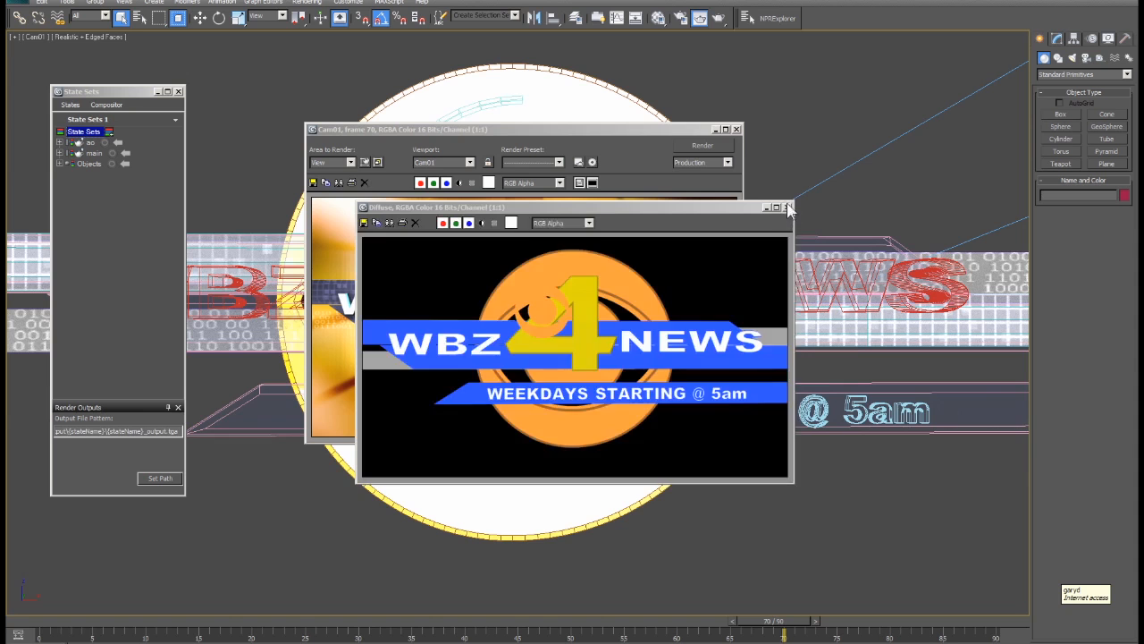
left_click(786, 207)
left_click(787, 207)
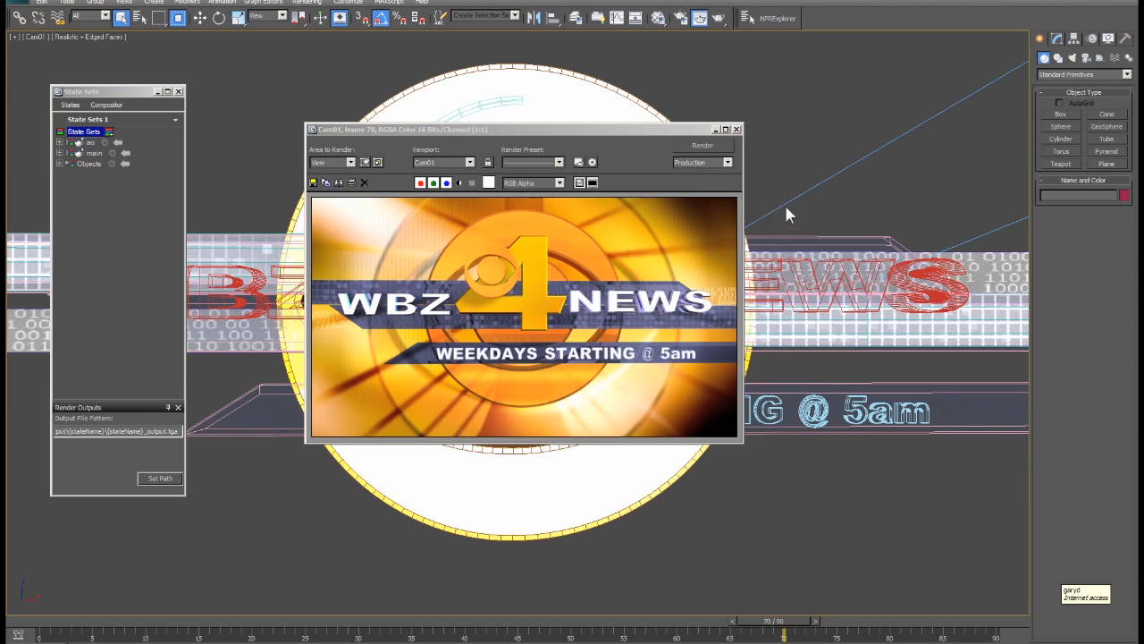
left_click(737, 130)
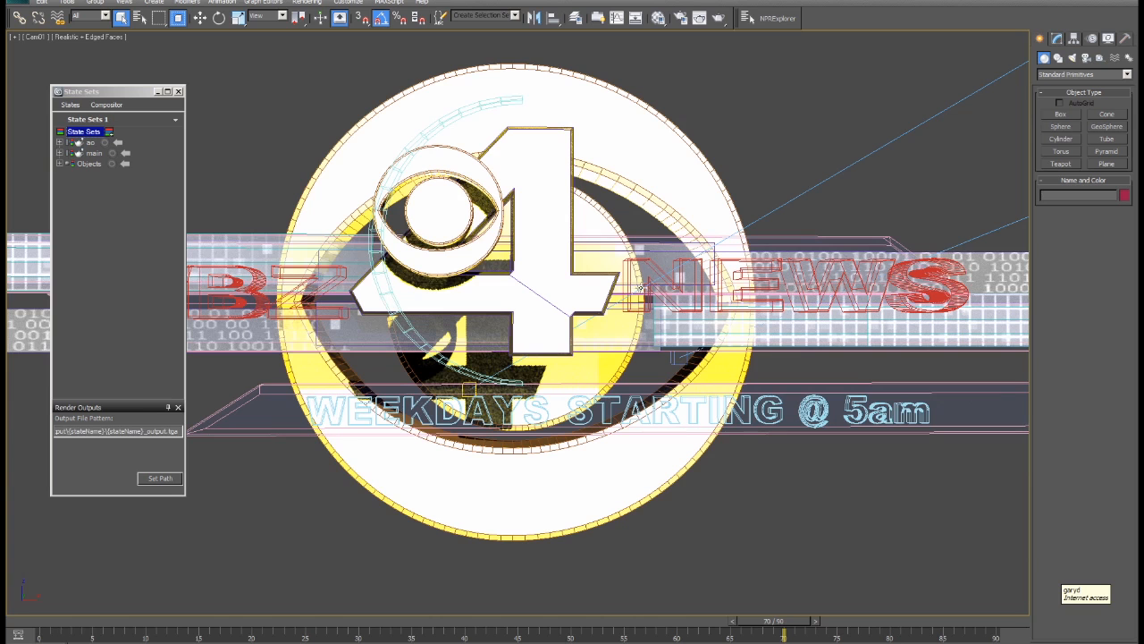
Open the compositor view with render elements for the state sets.
left_click(116, 106)
left_click(115, 106)
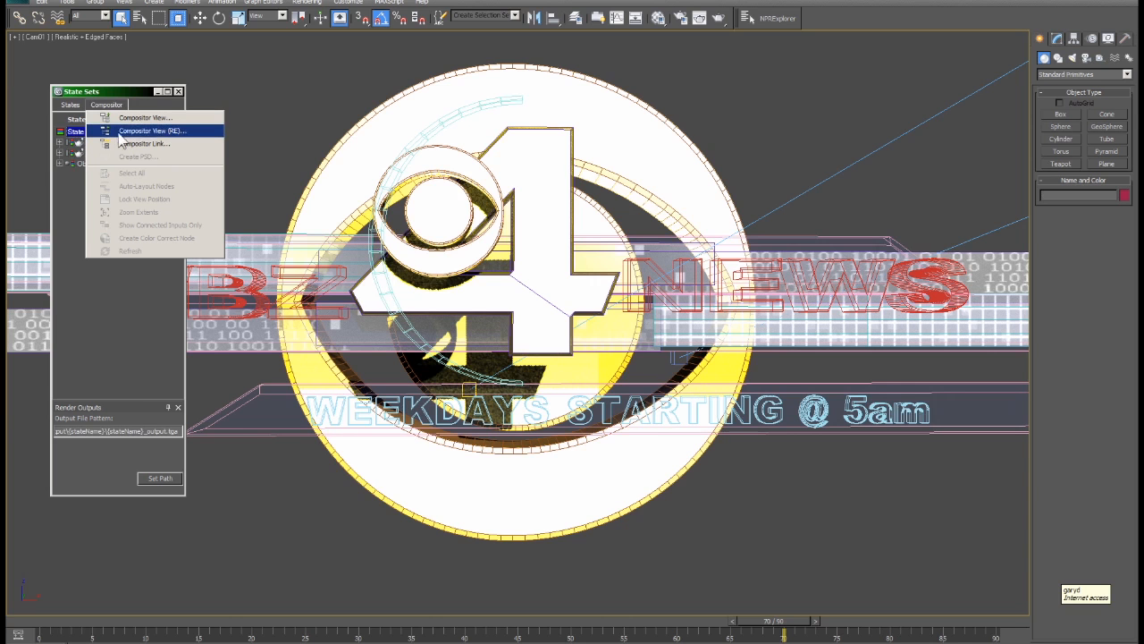
left_click(152, 130)
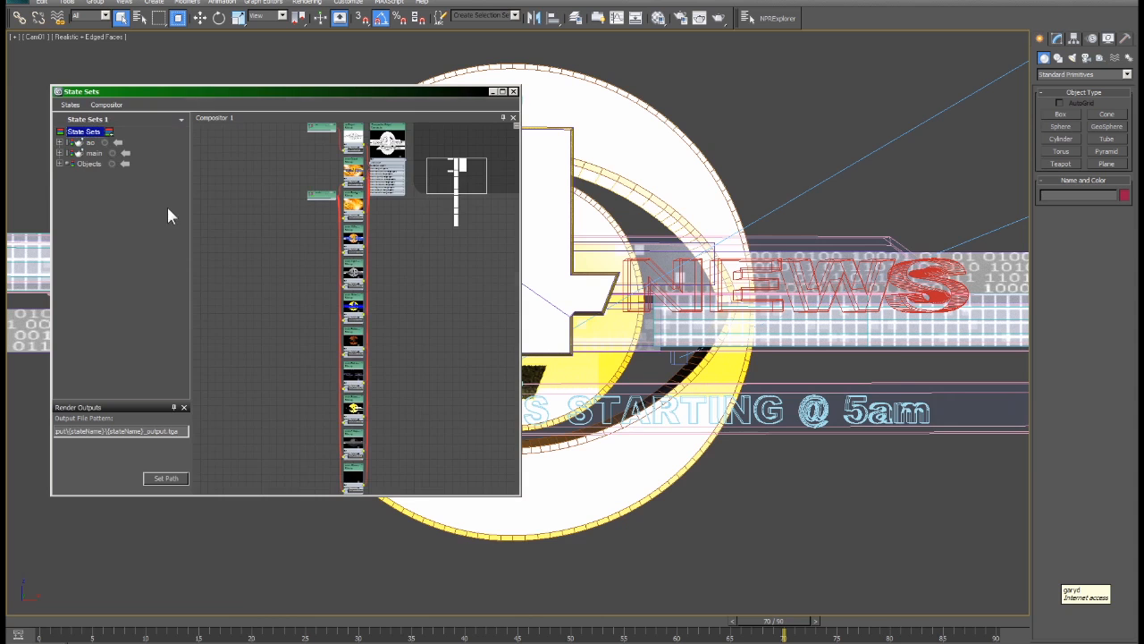
Switch to Windows Explorer and check the rendered files in the ao and main folders of renderoutput, then minimize it.
left_click(261, 643)
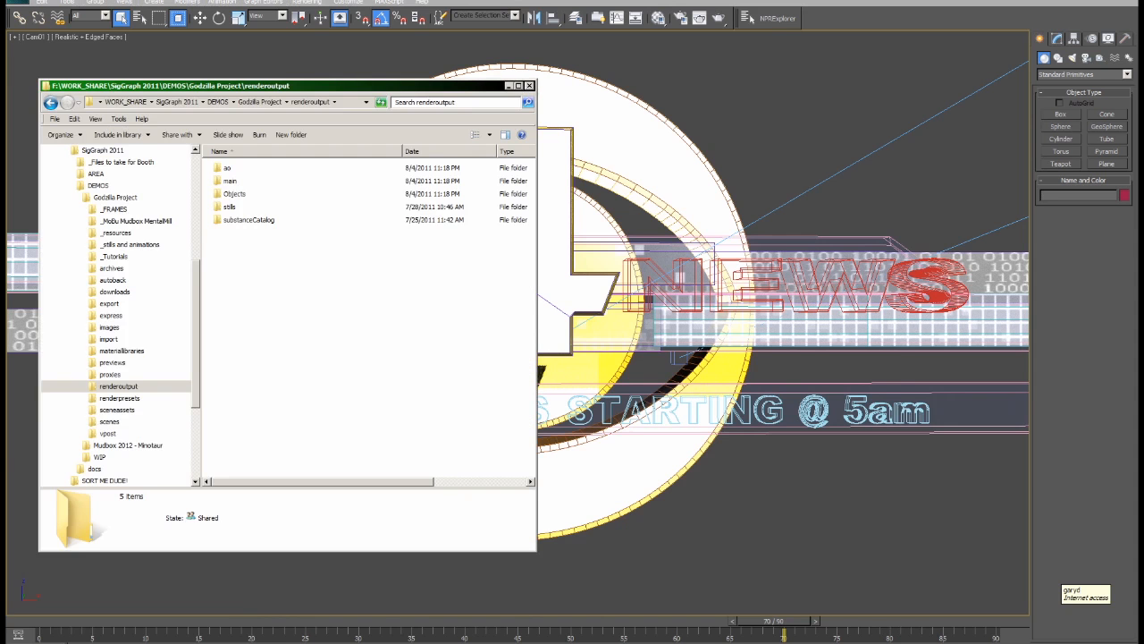
left_click(229, 169)
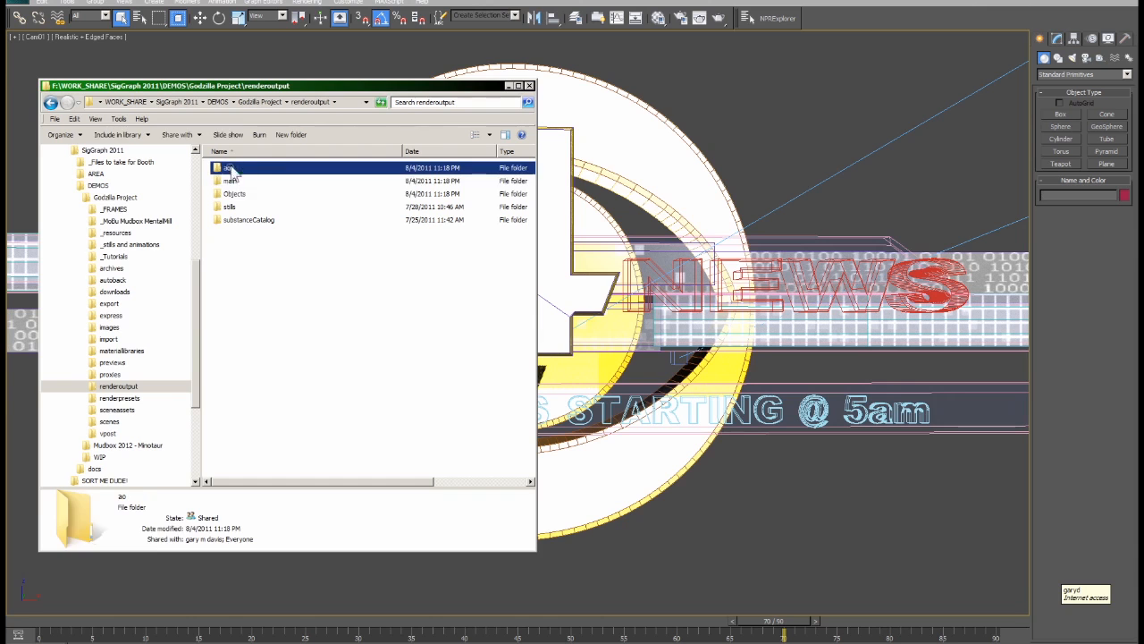
left_click(232, 181)
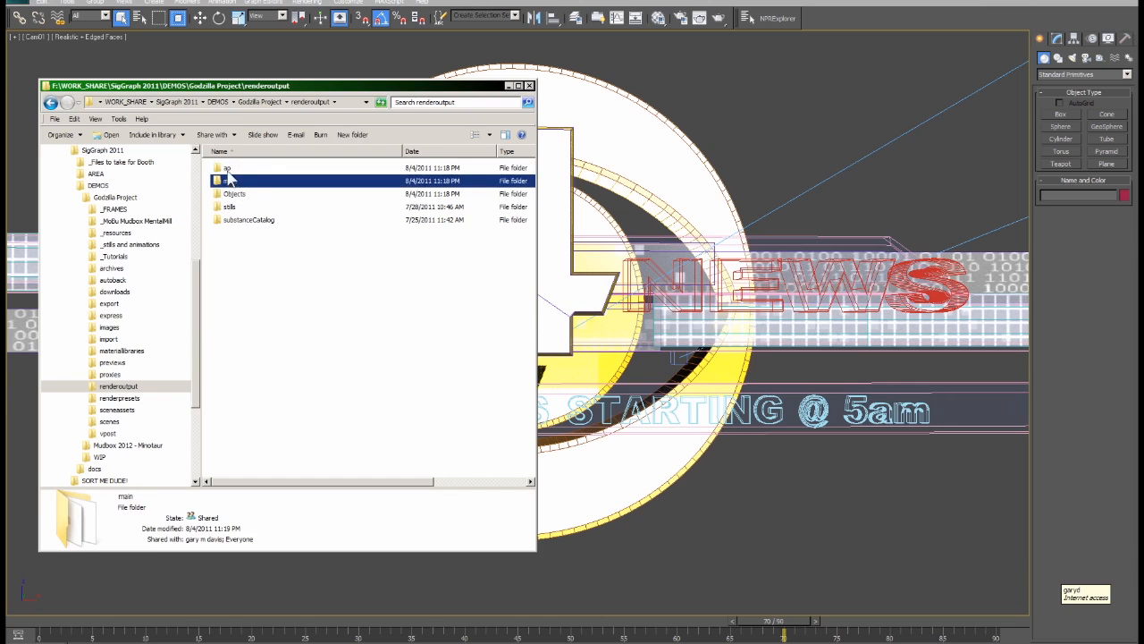
double_click(229, 169)
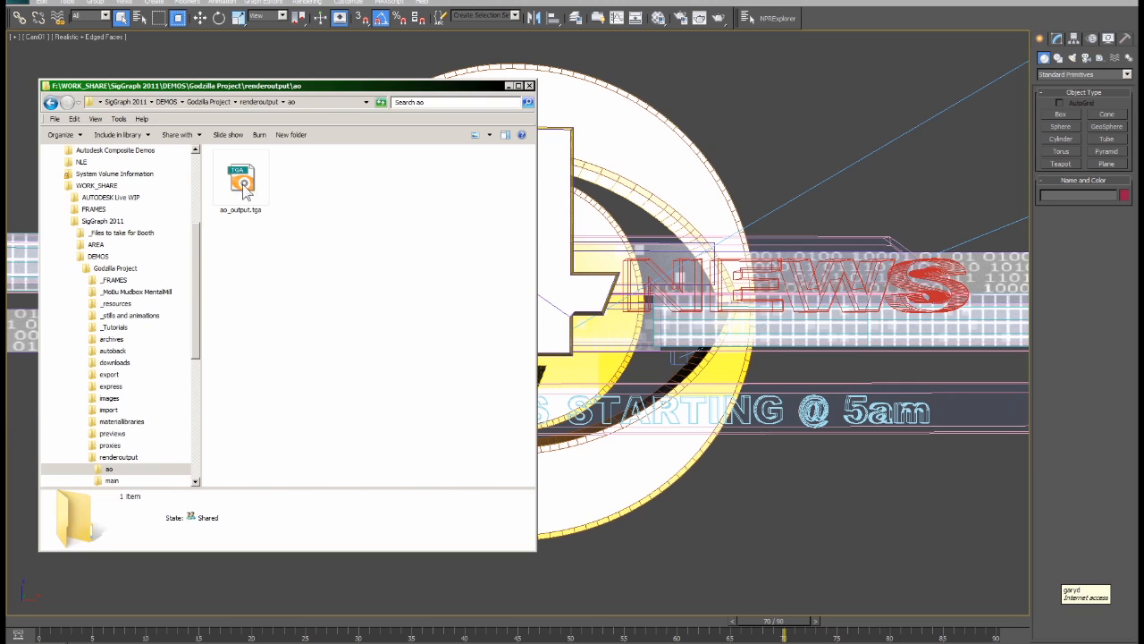
left_click(117, 482)
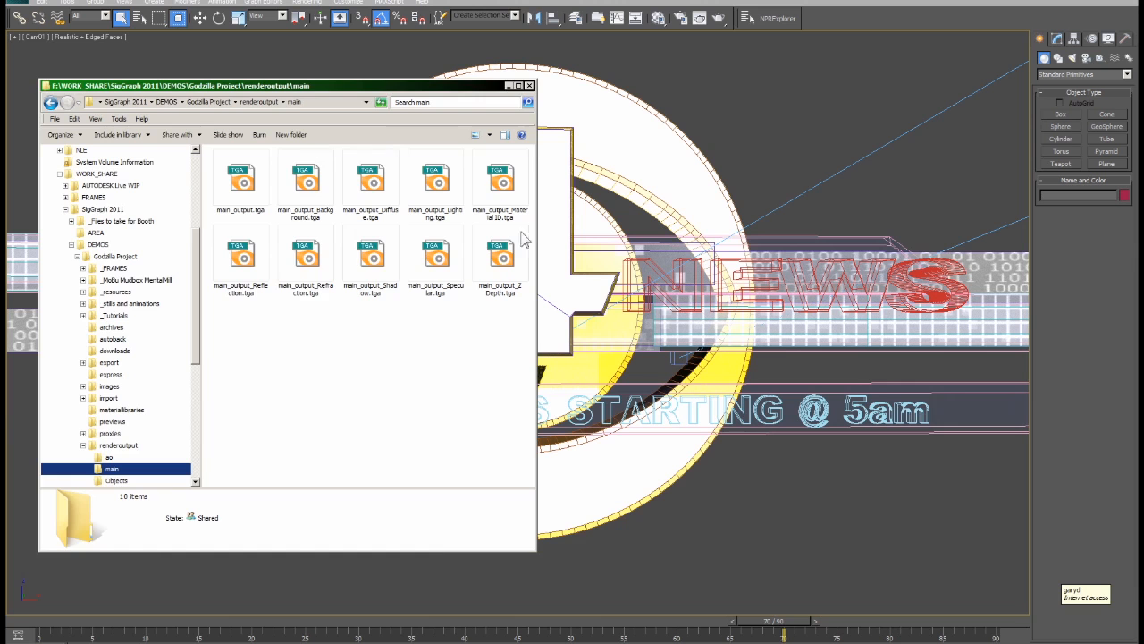
left_click(508, 86)
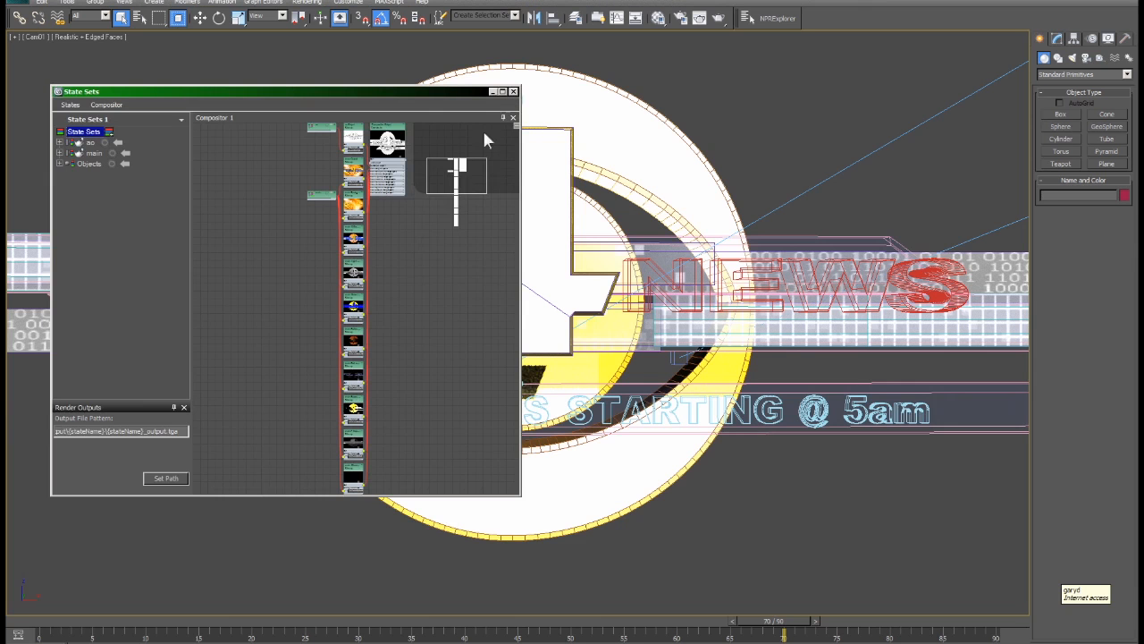
Move the Compositor Output node away from the bitmap nodes, maximize the State Sets window, and inspect the node's composite layers up close.
left_click_drag(386, 145, 421, 272)
left_click(503, 91)
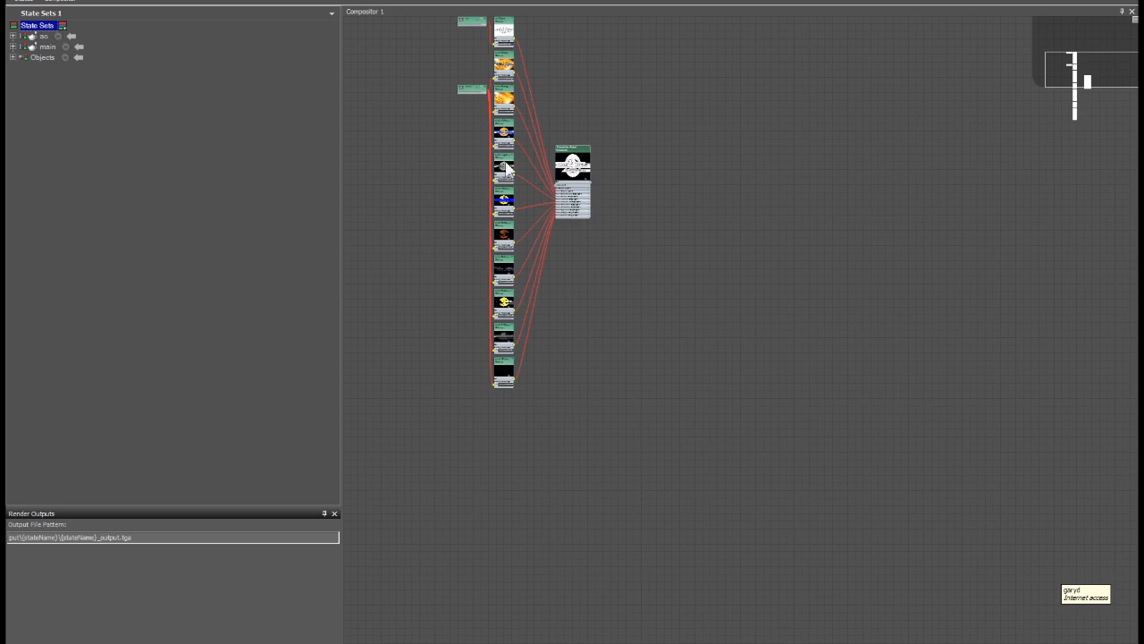
right_click(585, 112)
left_click(651, 187)
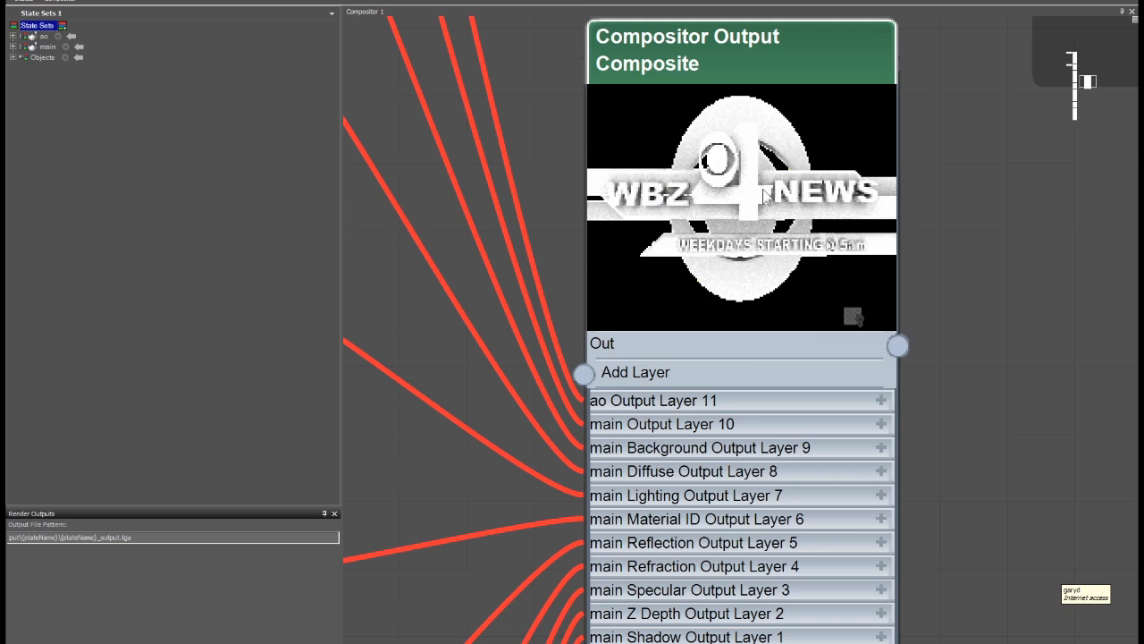
right_click(935, 186)
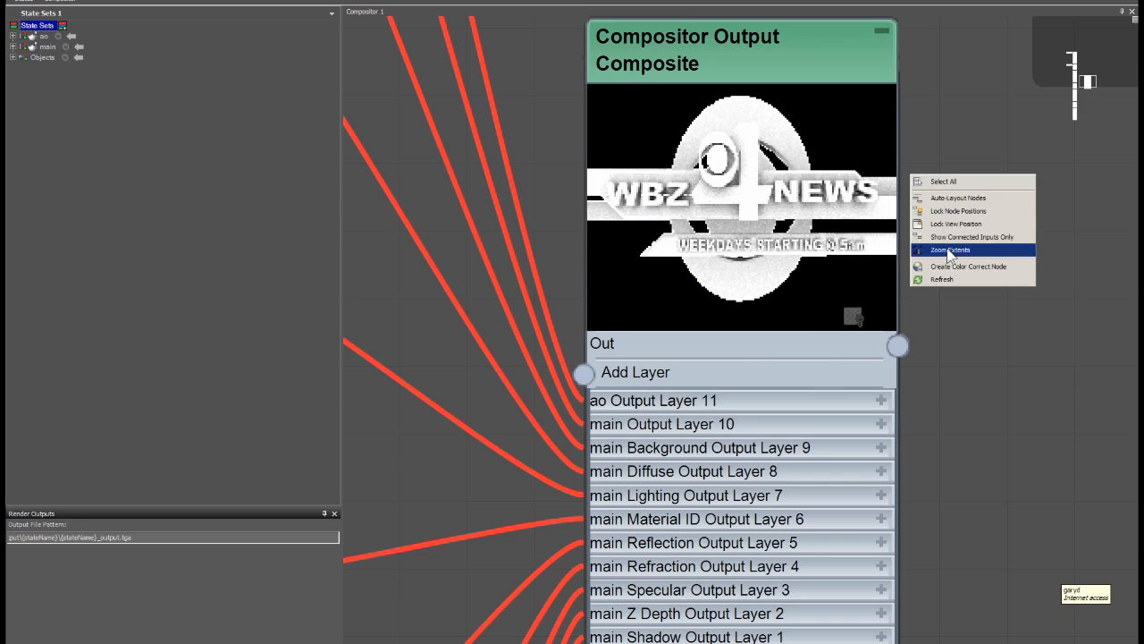
left_click(945, 250)
Spread out the main state, ao state and ao Output nodes so their connections are easy to follow.
left_click_drag(634, 145, 524, 339)
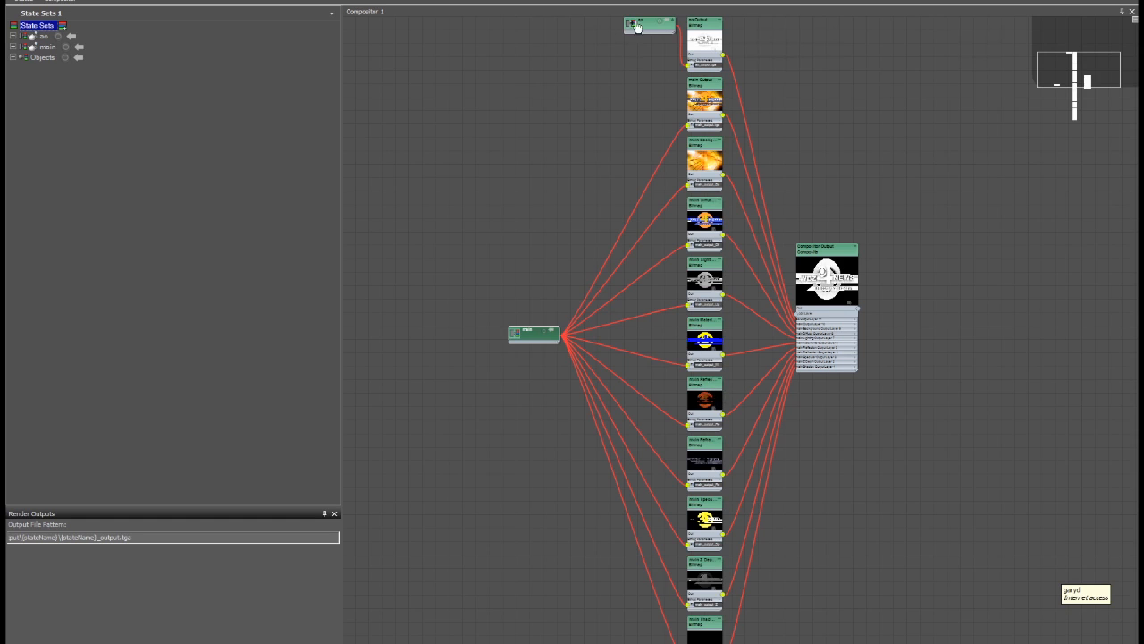
left_click_drag(642, 27, 565, 61)
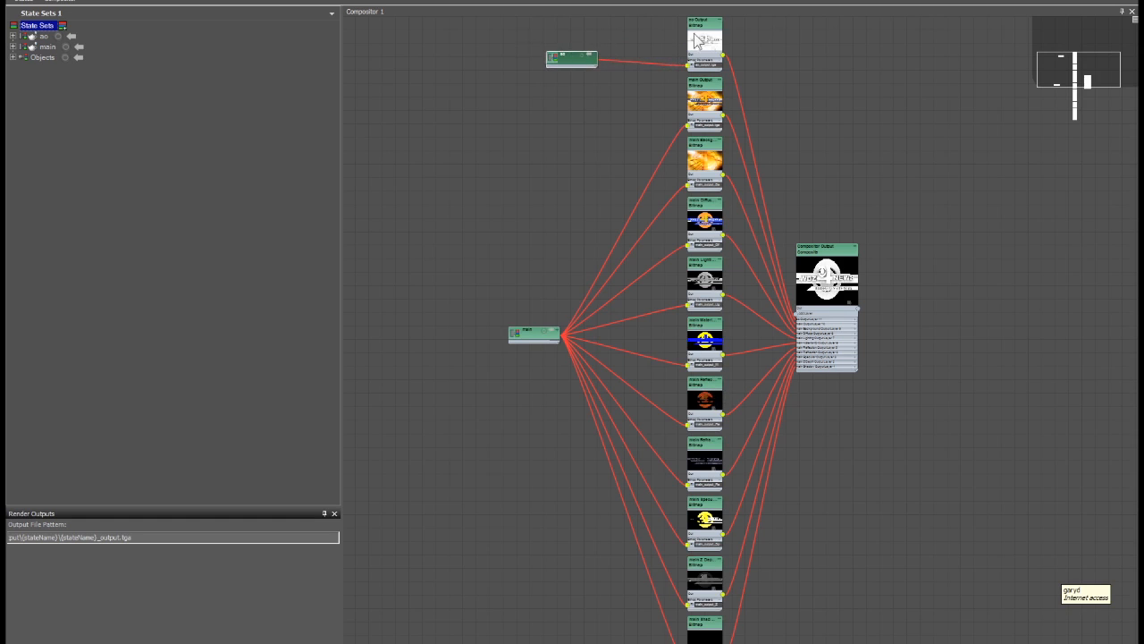
left_click_drag(707, 29, 693, 30)
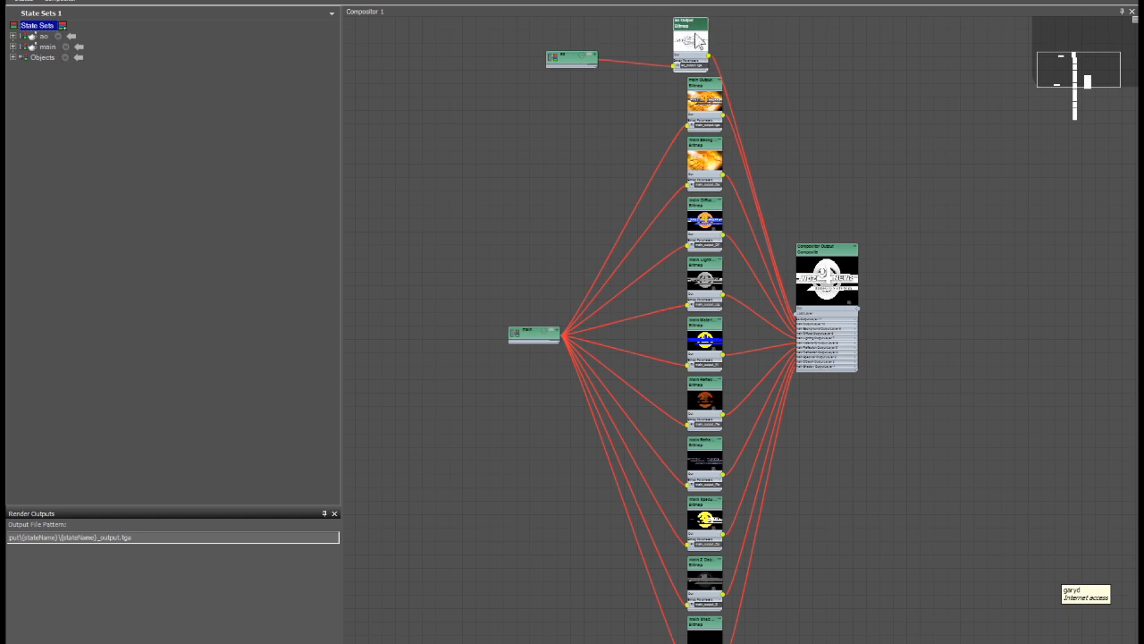
Open the Compositor Output map in the Material Editor and arrange it beside the restored State Sets window, with the output node in close view.
double_click(827, 250)
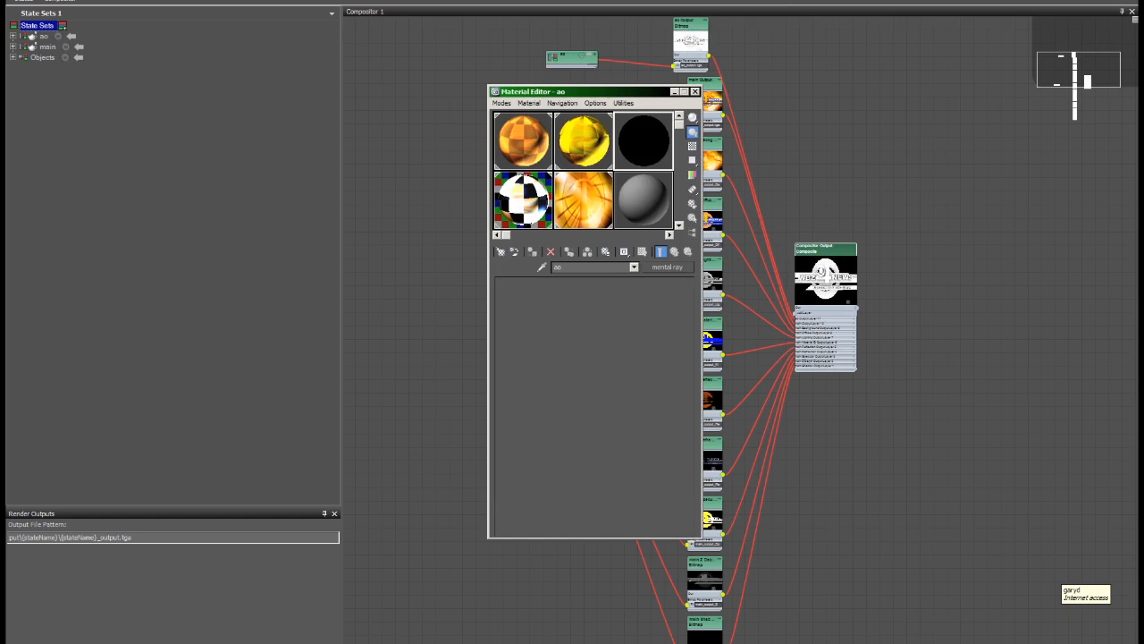
left_click_drag(639, 93, 1007, 98)
left_click_drag(832, 257, 854, 259)
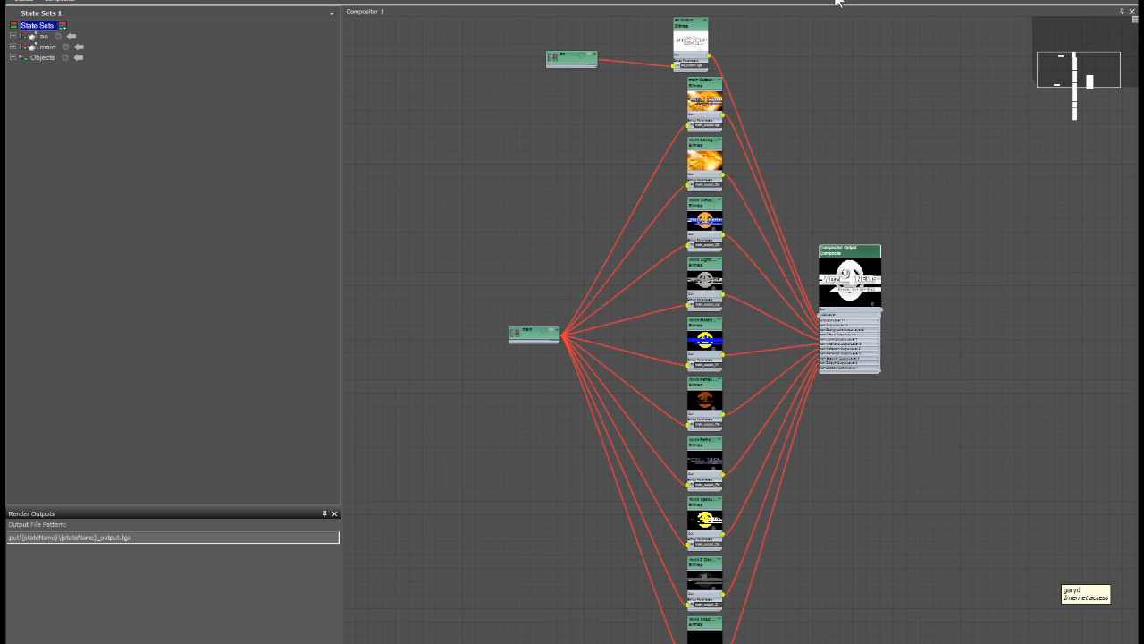
double_click(836, 0)
left_click_drag(436, 93, 424, 77)
mouse_move(457, 157)
left_mouse_down()
mouse_move(457, 177)
mouse_move(445, 175)
left_mouse_up()
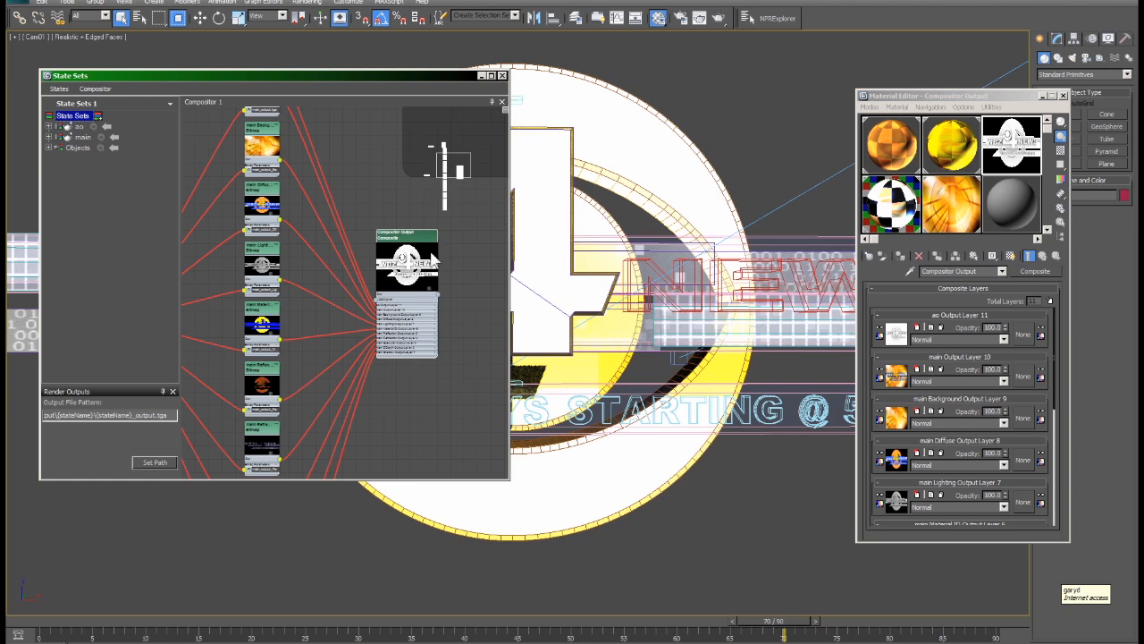
middle_click_drag(406, 292, 385, 262, "ctrl+alt")
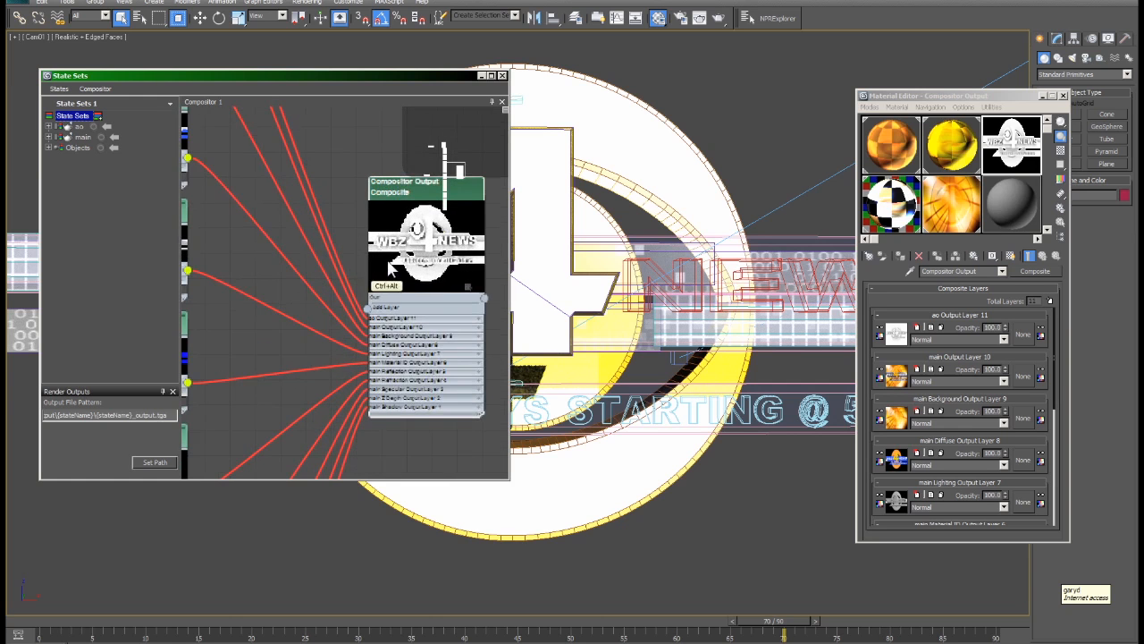
left_click_drag(405, 199, 378, 201)
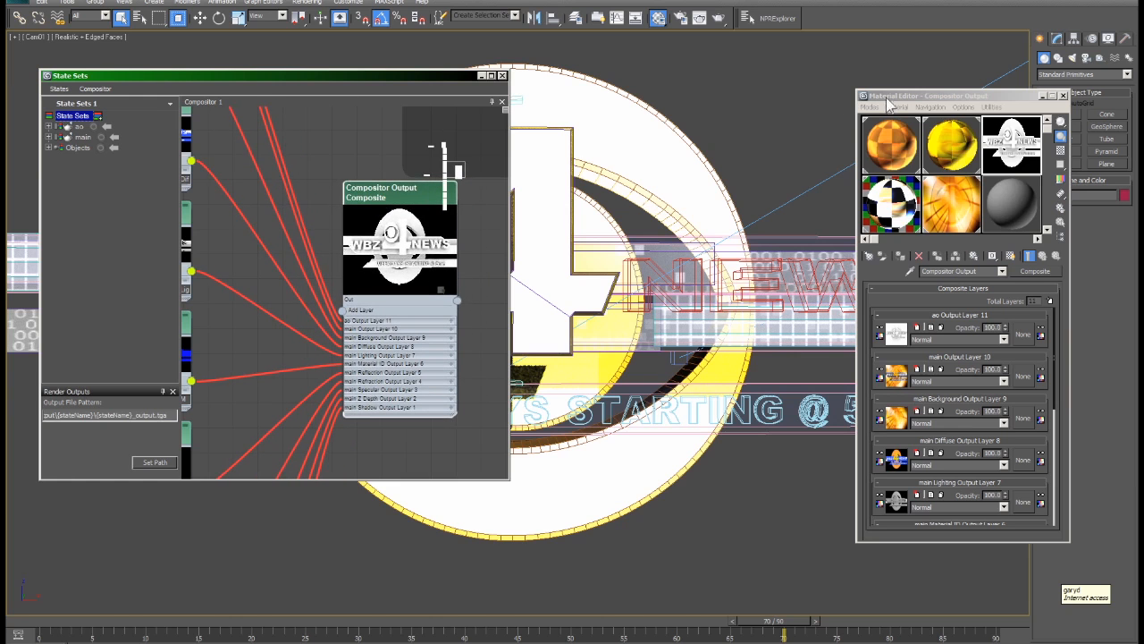
left_click_drag(892, 100, 740, 102)
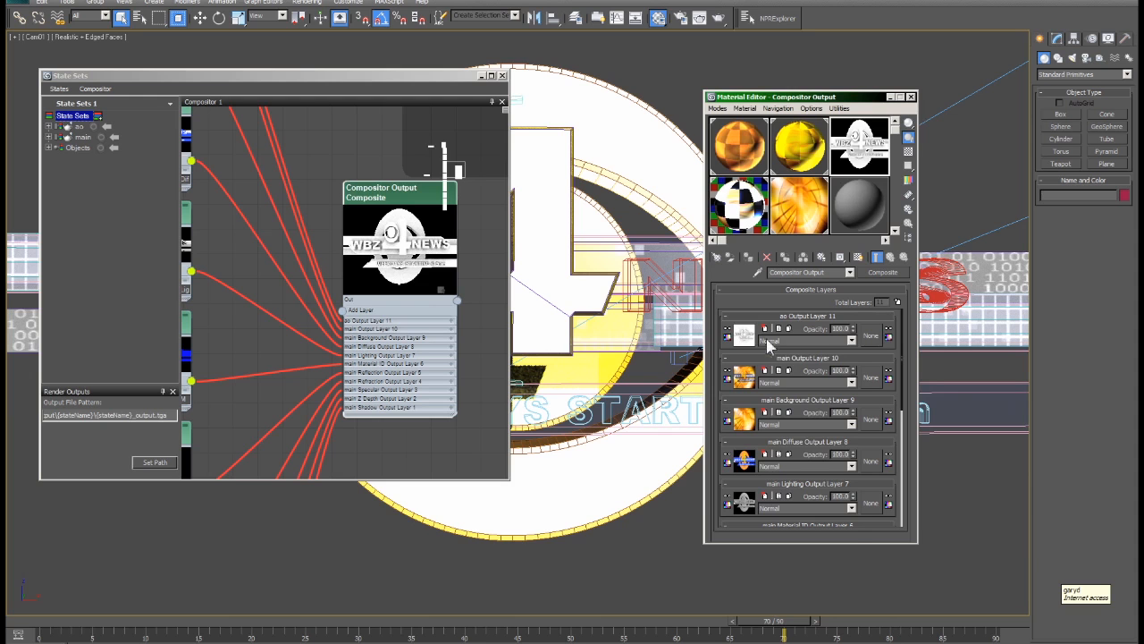
Set the blend mode of the ao Output layer to Multiply in the Compositor Output map.
left_click(851, 342)
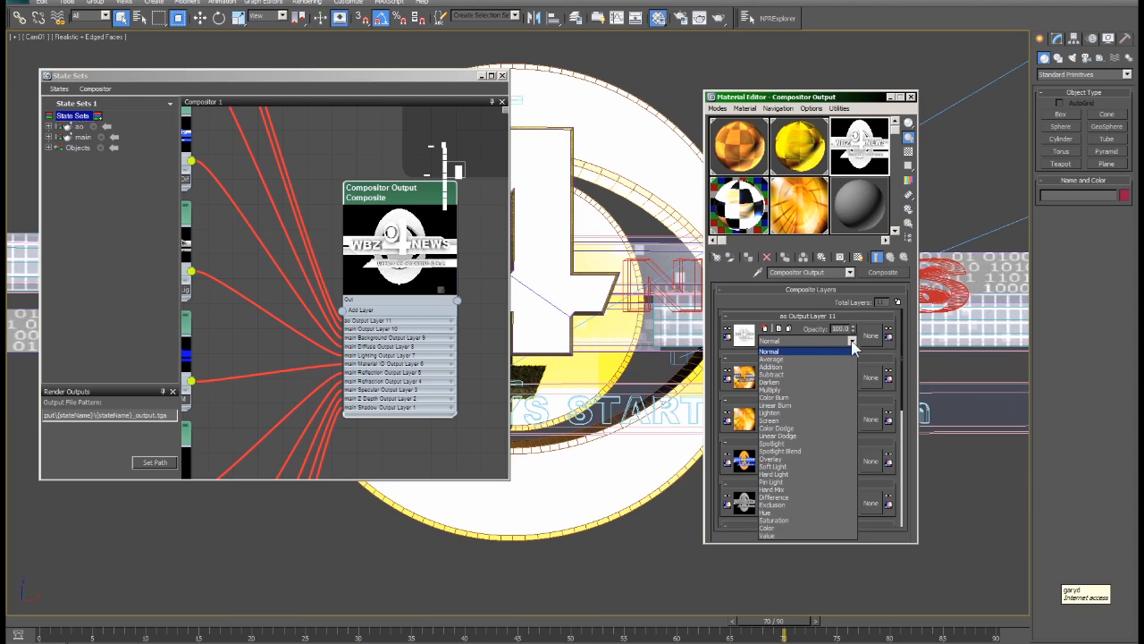
left_click(789, 390)
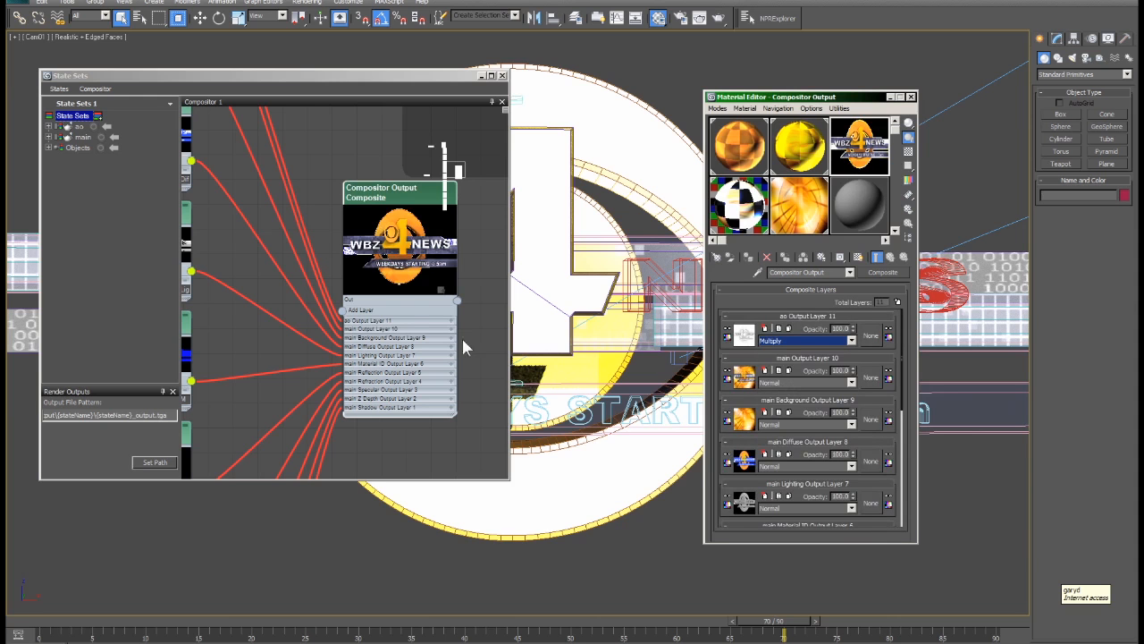
left_click_drag(372, 200, 365, 206)
left_click_drag(802, 101, 809, 99)
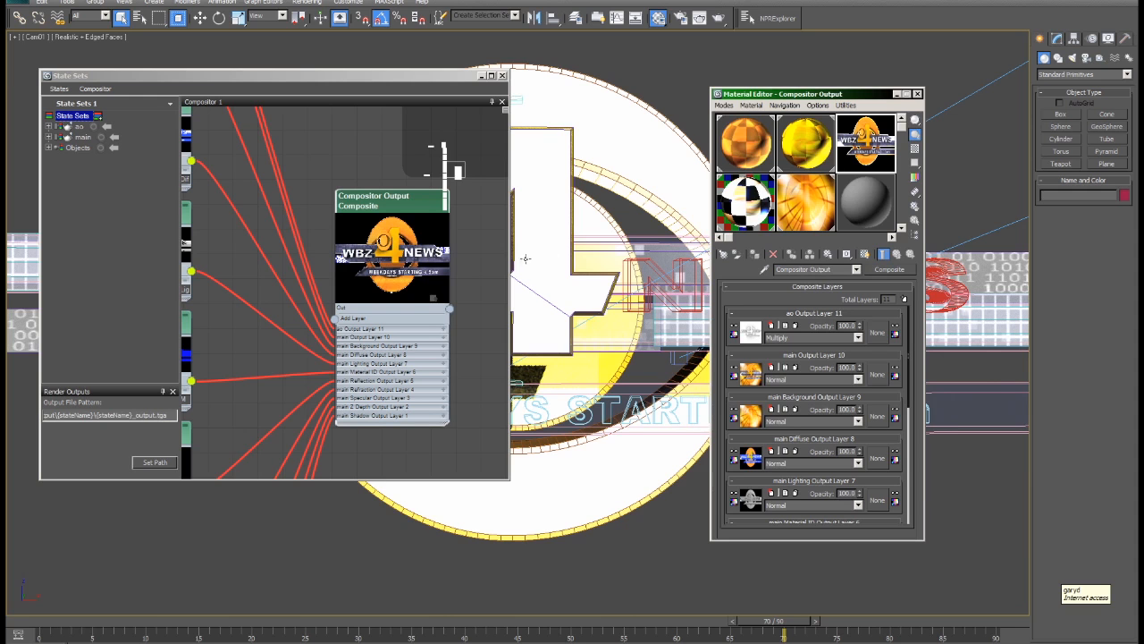
Create a compositor link with a state output file named siggraph on the WORK (F:) drive.
left_click(98, 90)
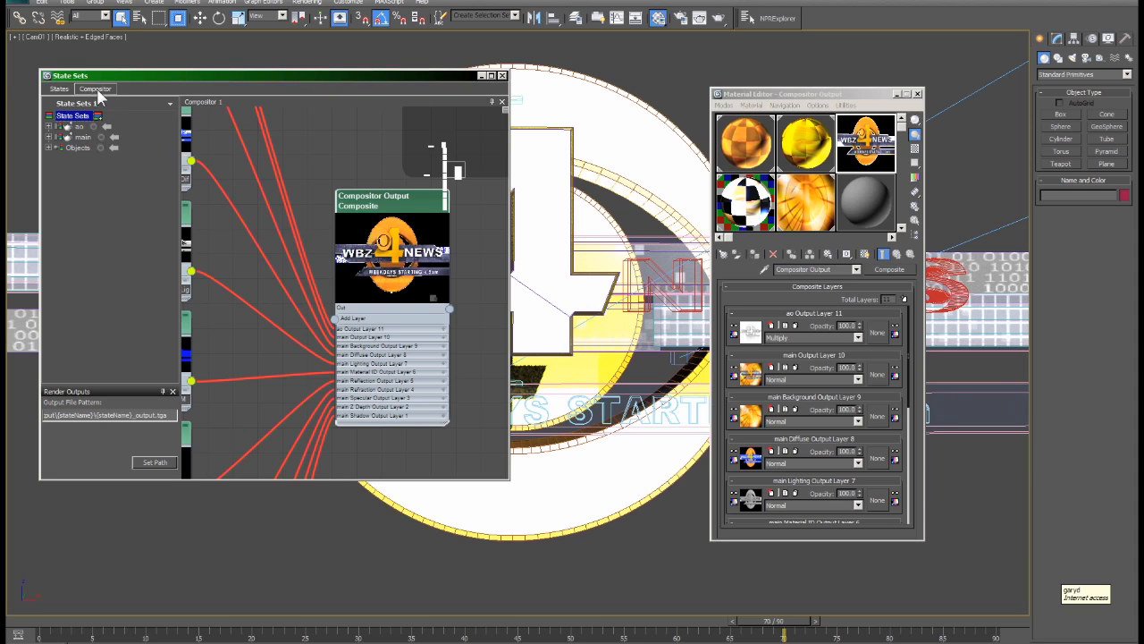
left_click(60, 89)
mouse_move(96, 89)
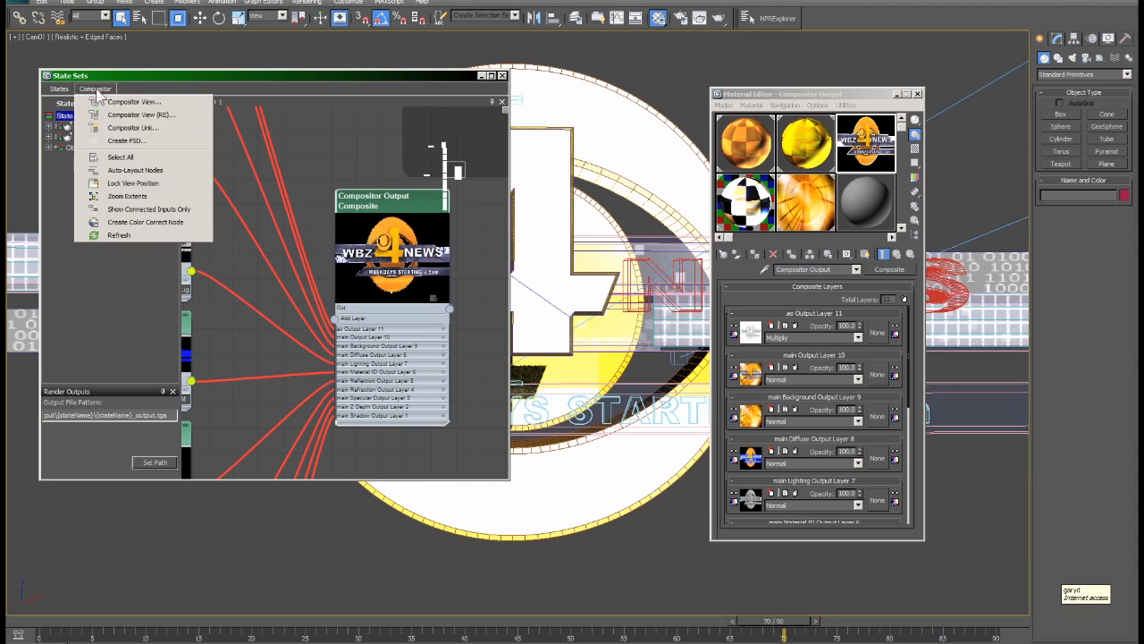
left_click(130, 130)
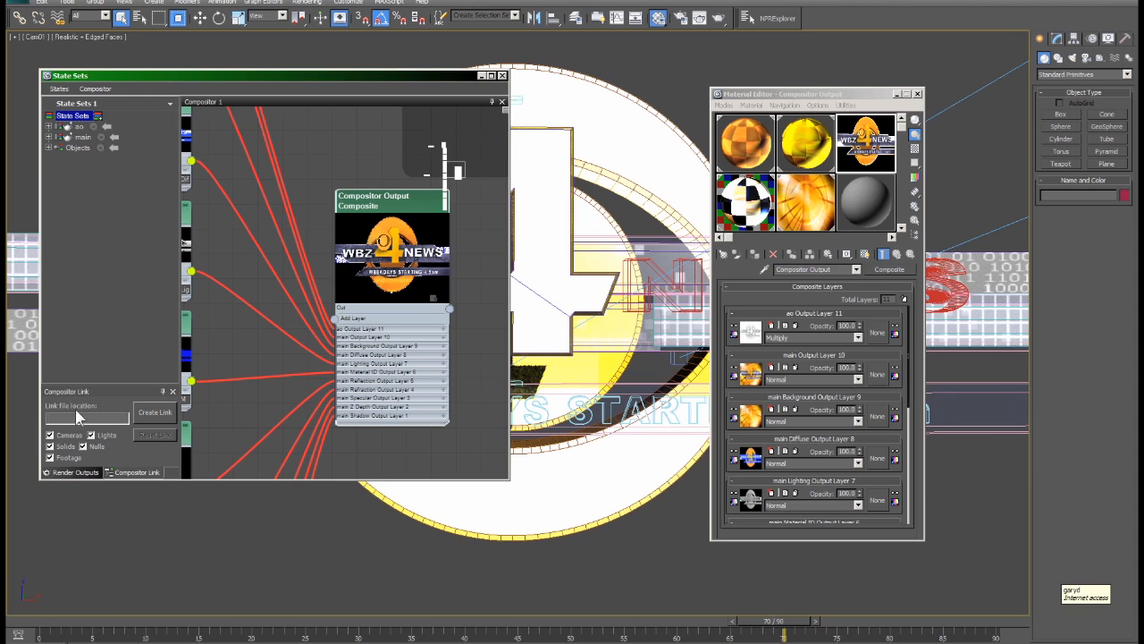
left_click(159, 416)
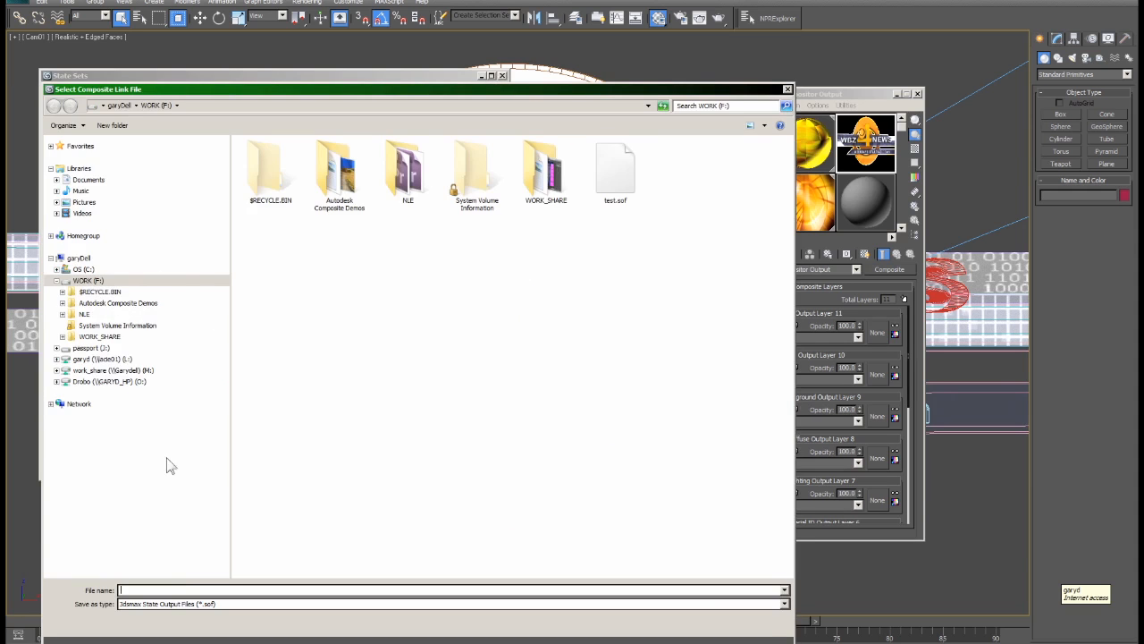
type("st")
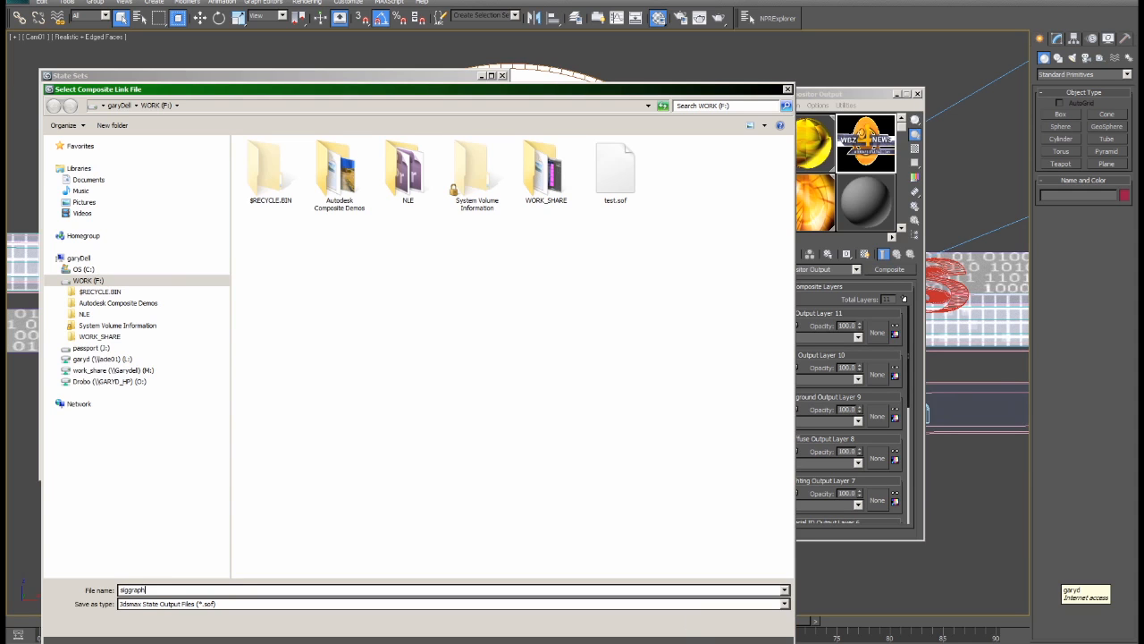
key("Return")
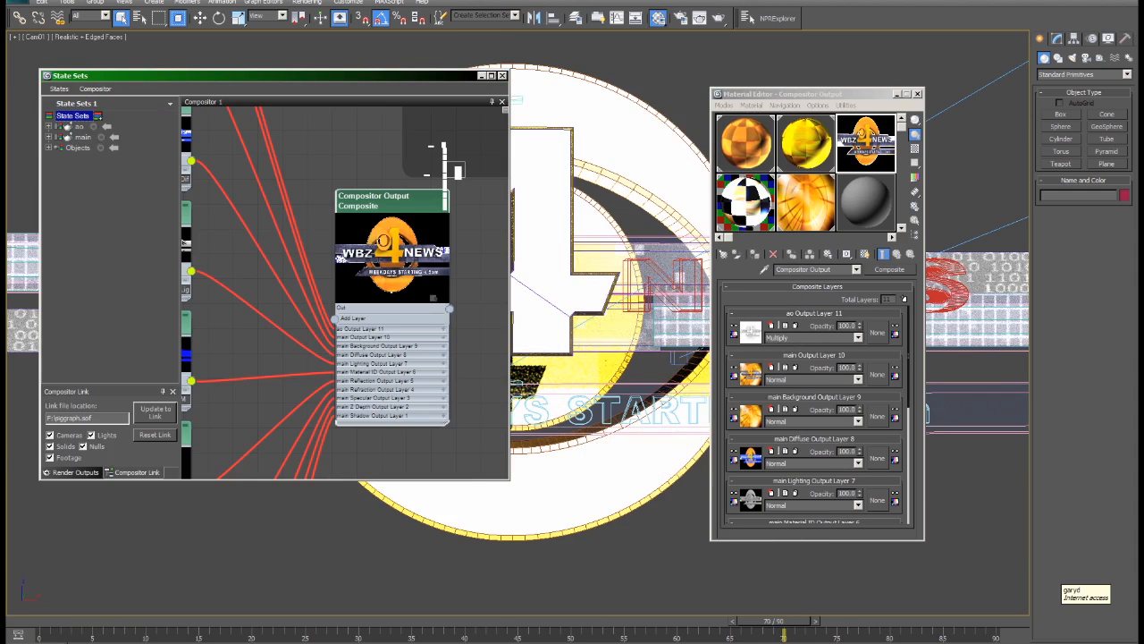
Switch to Adobe After Effects CS5.
key("super")
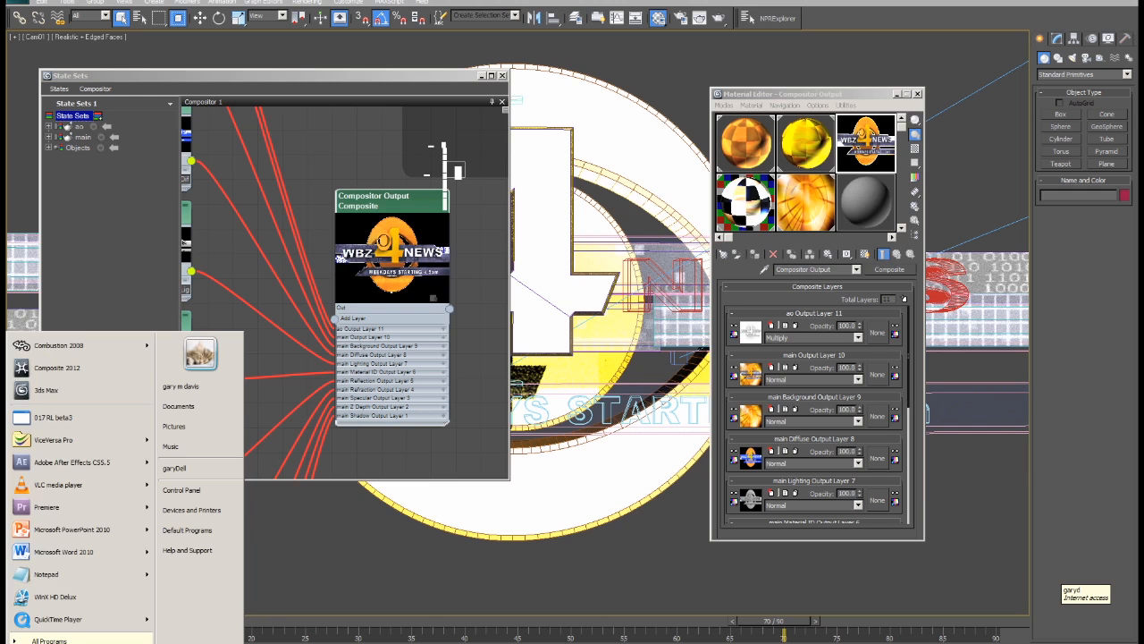
type("after")
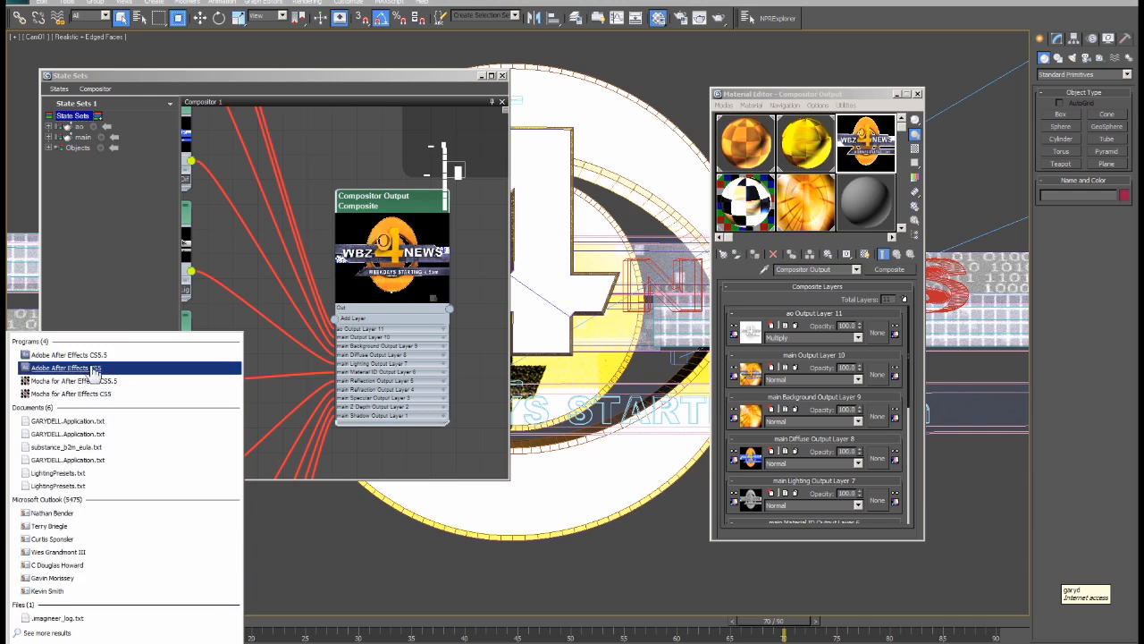
left_click(94, 369)
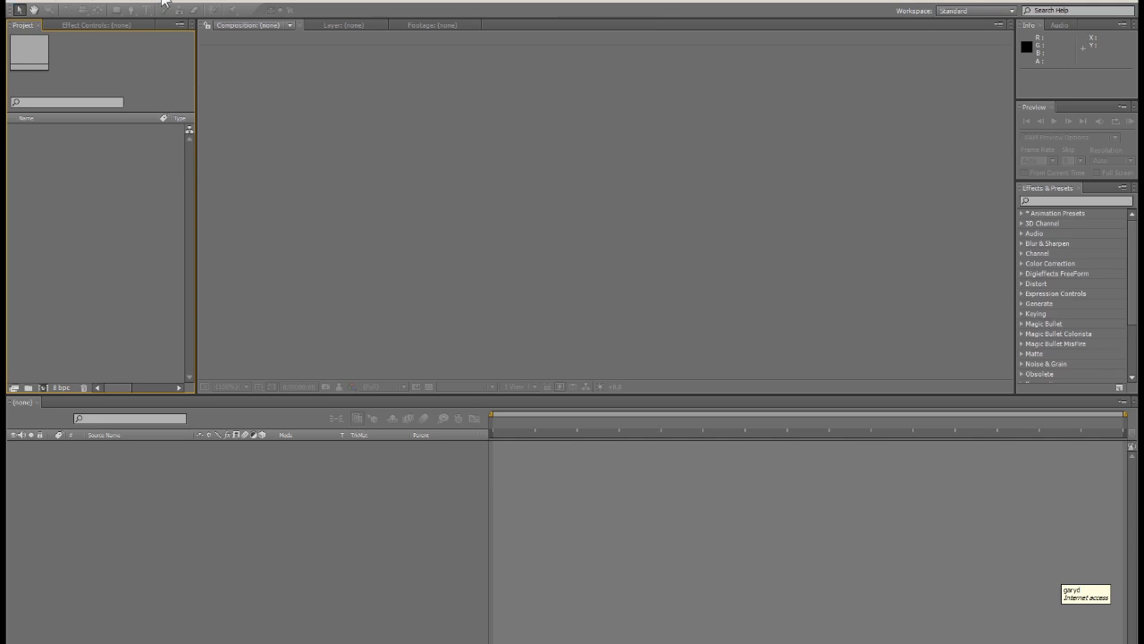
left_click(740, 473)
Open an Autodesk compositor link and load siggraph.sof from the WORK (F:) drive.
left_click(11, 5)
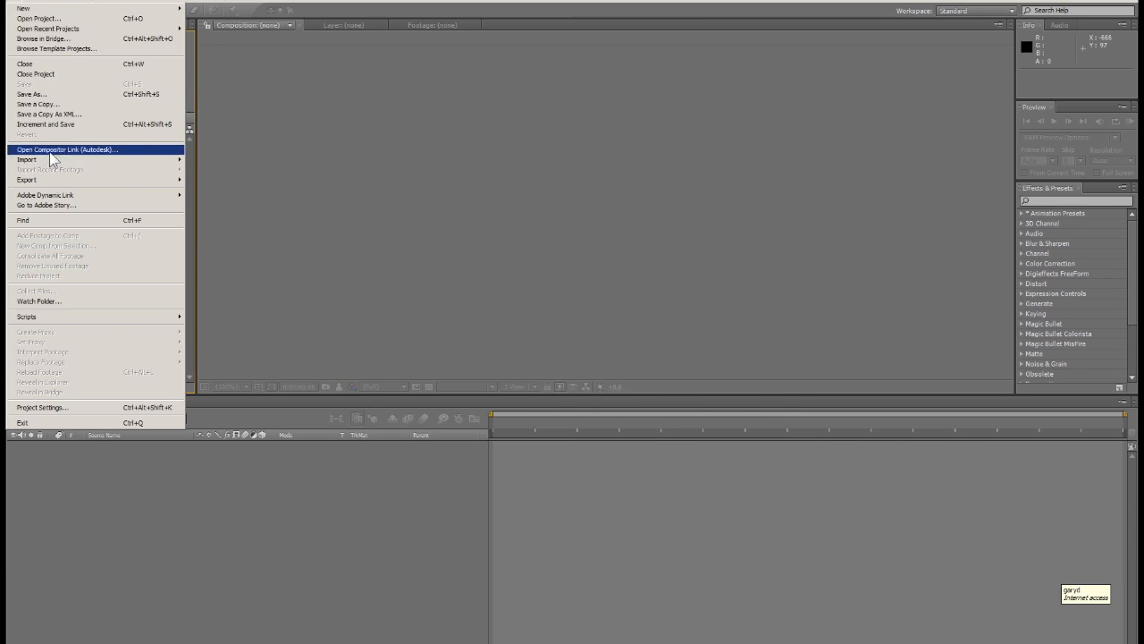
left_click(99, 152)
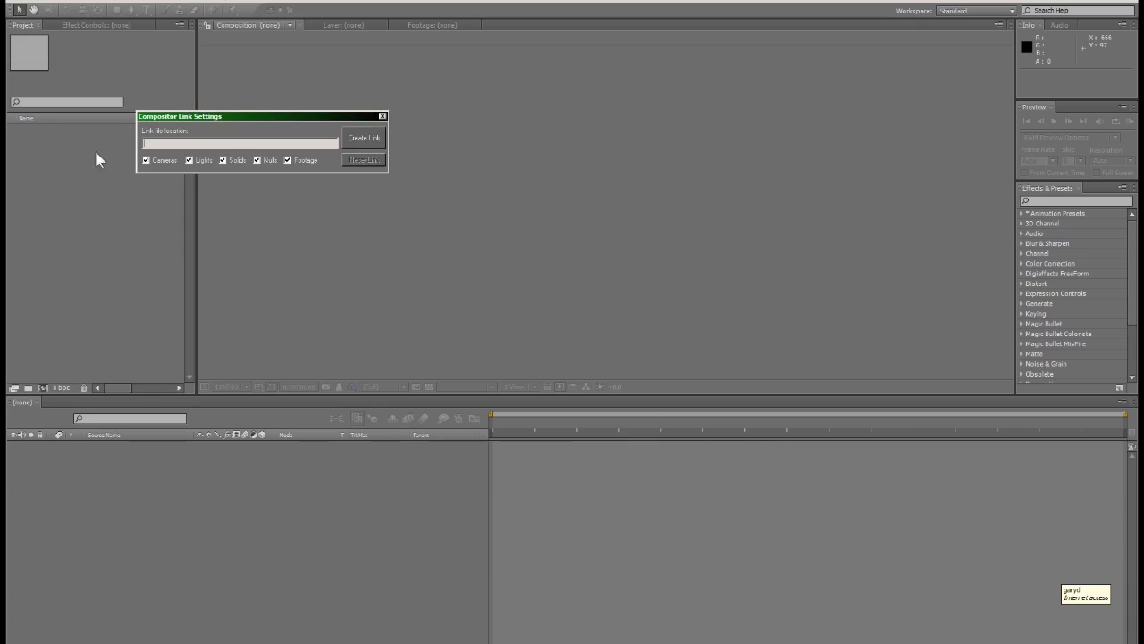
left_click(375, 157)
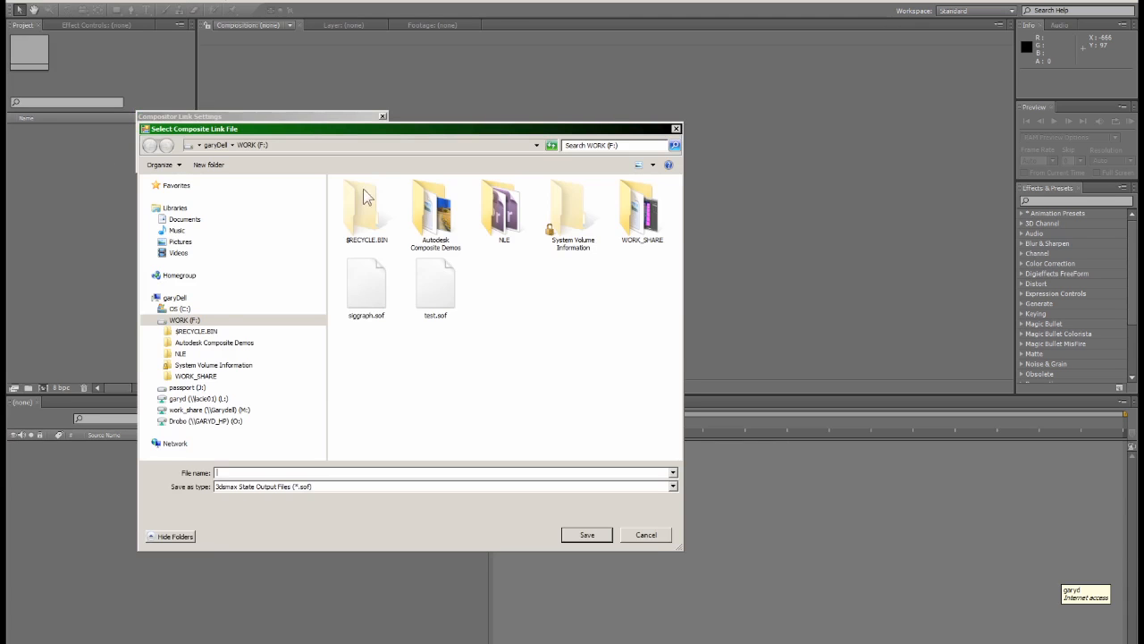
left_click(374, 299)
double_click(367, 298)
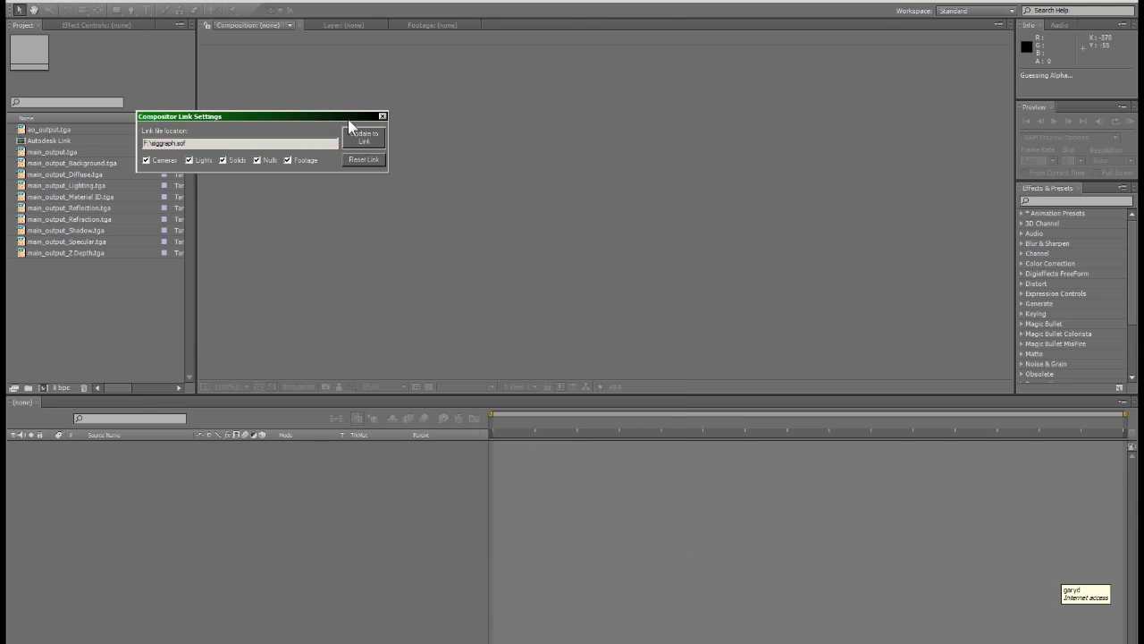
Open the Autodesk Link composition and move the Compositor Link Settings window away from the middle of the workspace.
left_click_drag(347, 119, 854, 114)
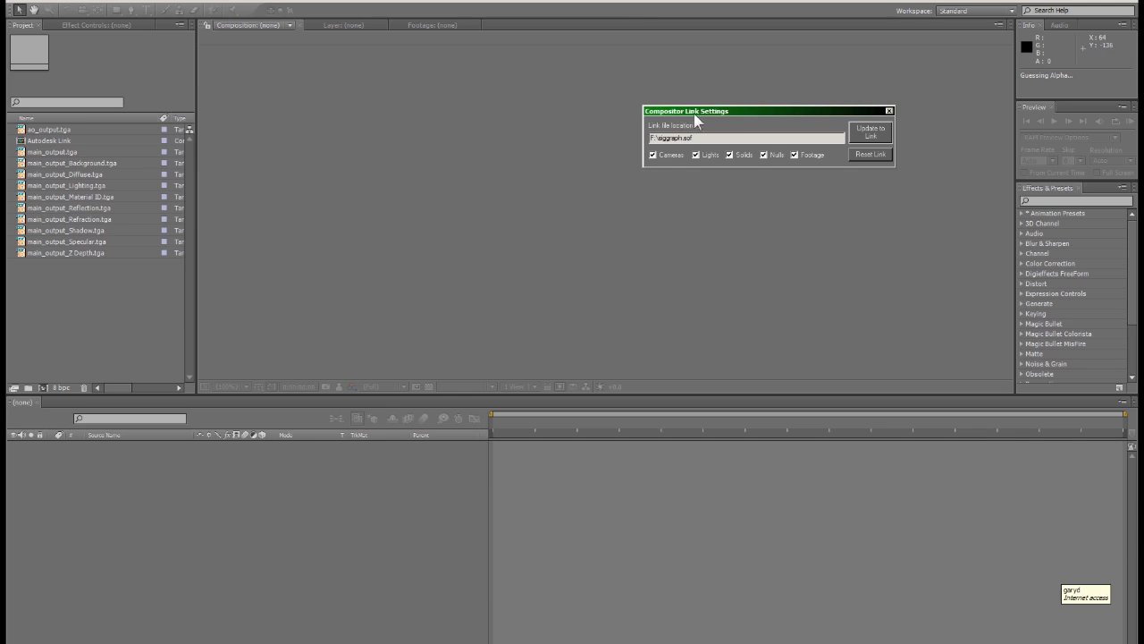
left_click_drag(727, 111, 781, 70)
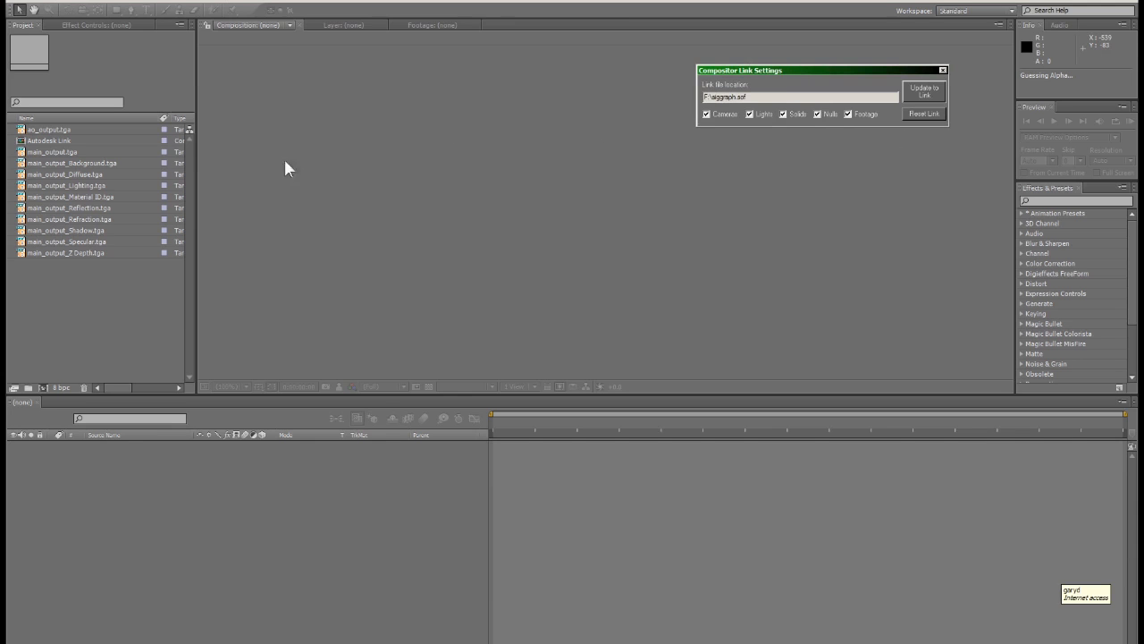
double_click(26, 143)
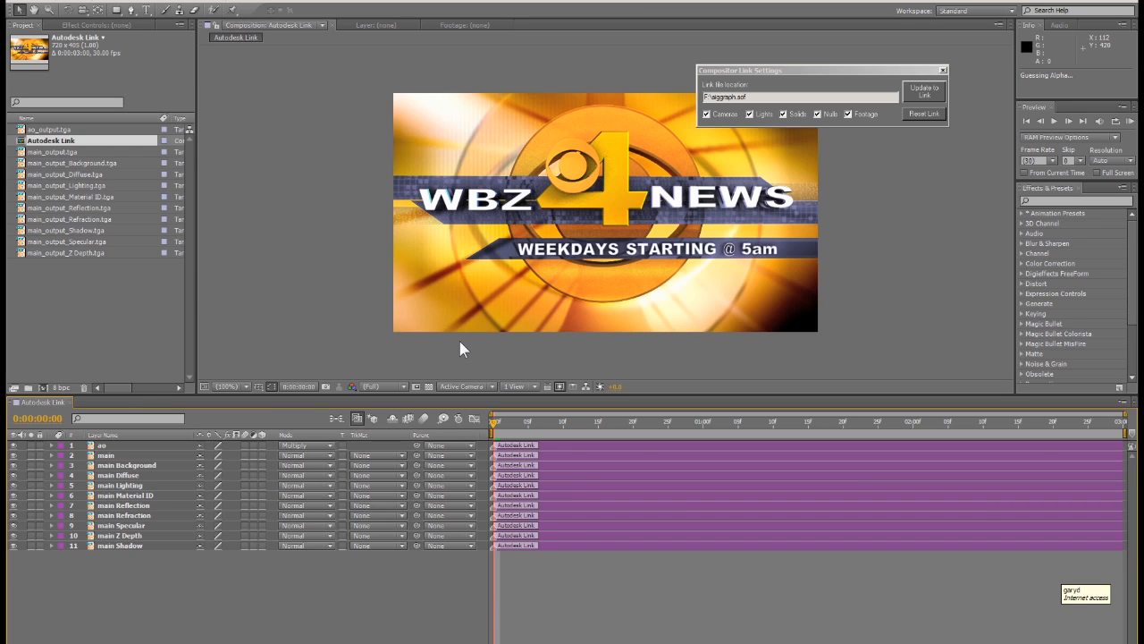
left_click(722, 73)
left_click_drag(723, 74, 742, 61)
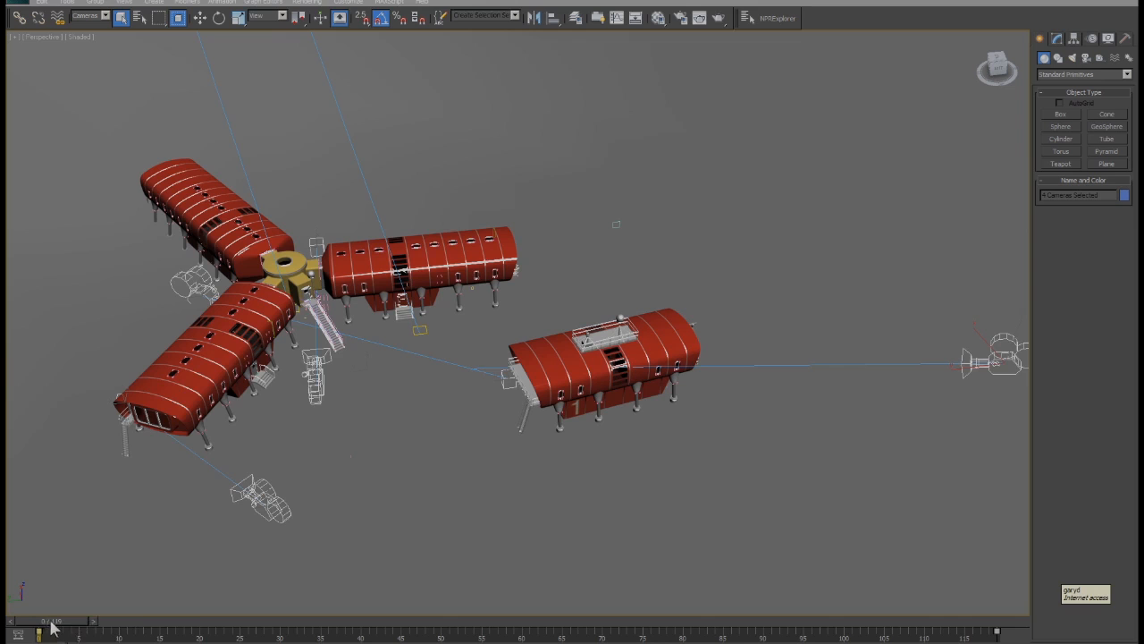
Switch to the station scene in 3ds Max and open State Sets beside Render Setup with its common parameters showing.
left_click_drag(90, 629, 26, 618)
left_click(679, 19)
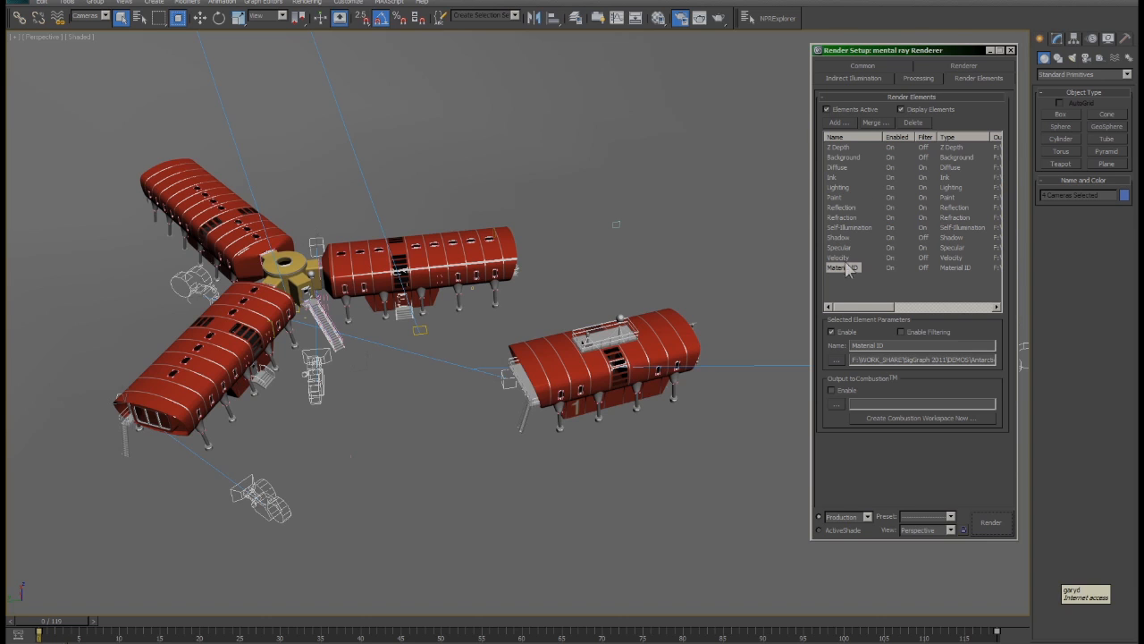
left_click(311, 2)
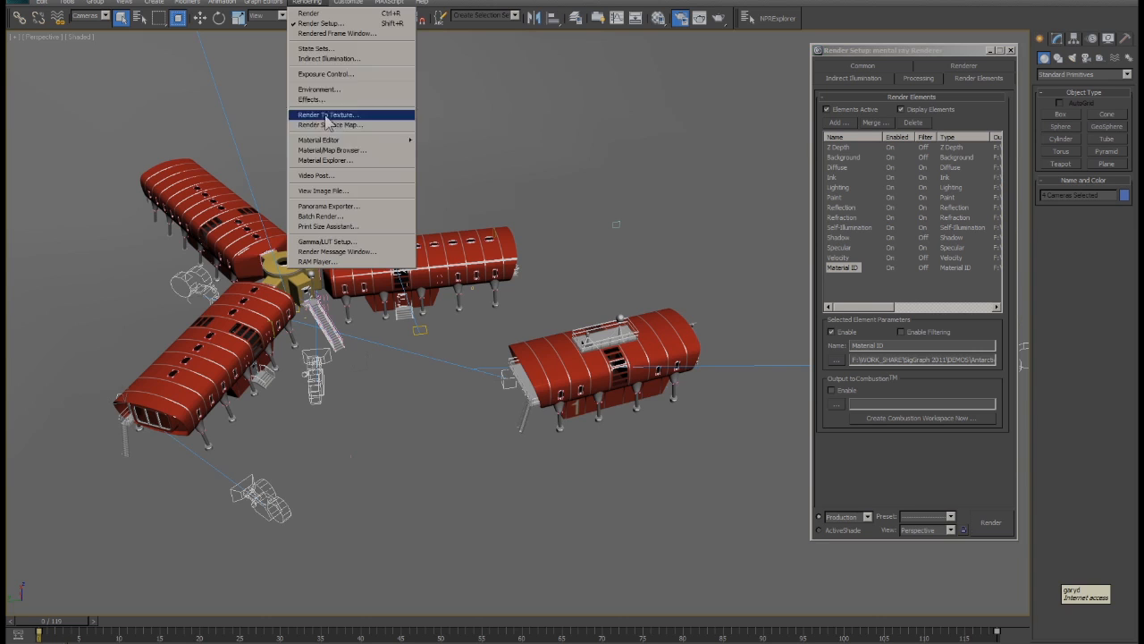
left_click(324, 52)
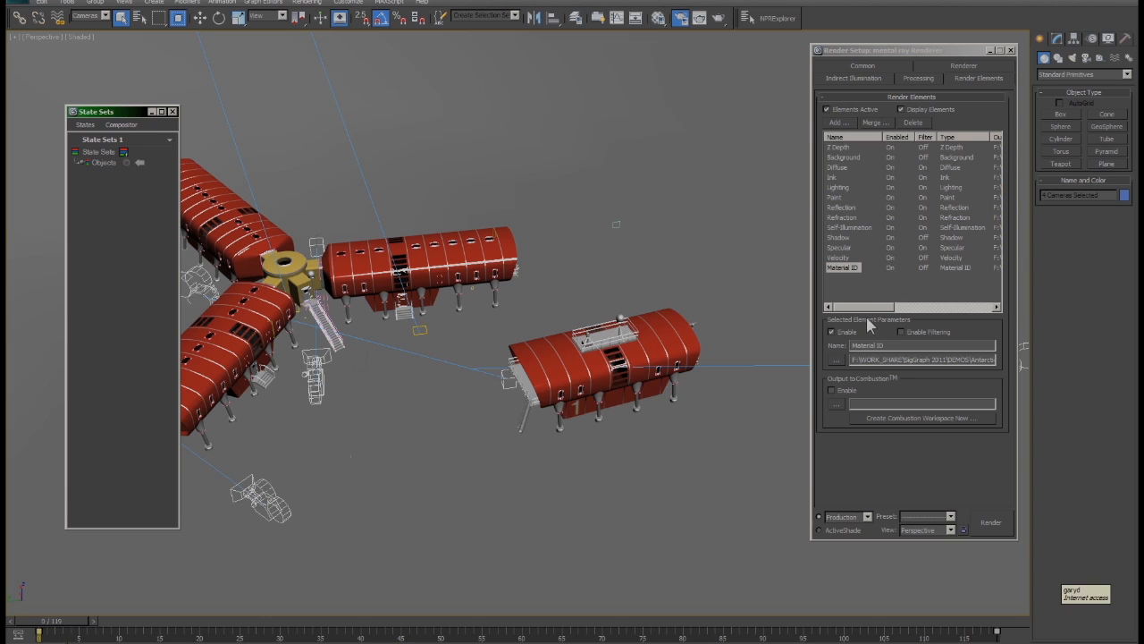
left_click(865, 66)
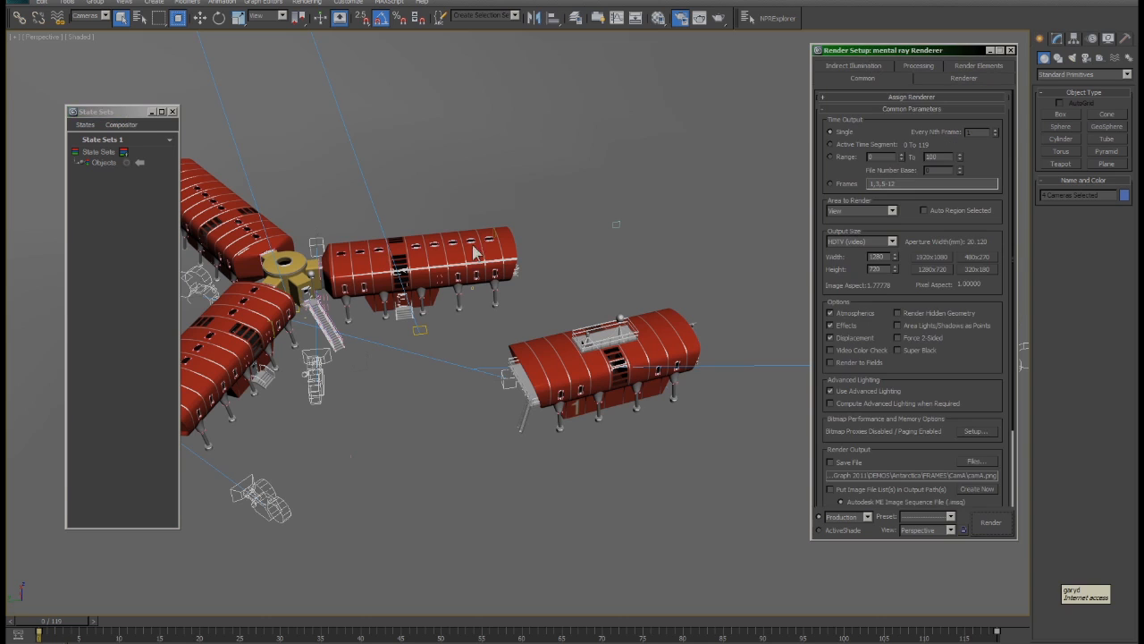
Add a new state to State Sets 1 and name it camA.
left_click(111, 154)
left_click(125, 153)
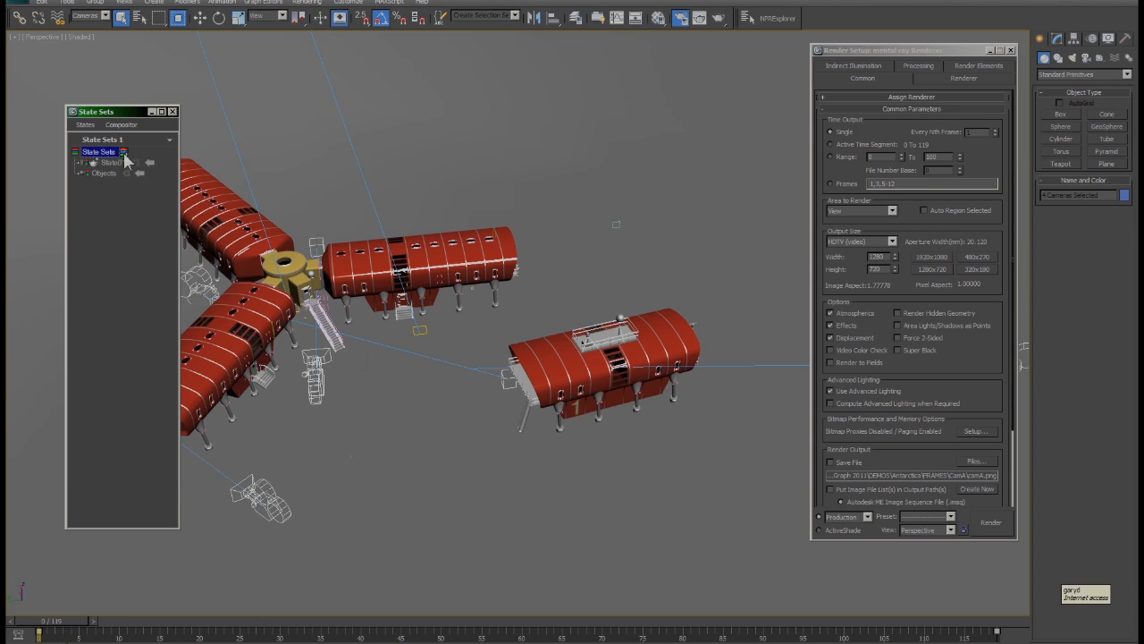
left_click(116, 165)
left_click(116, 163)
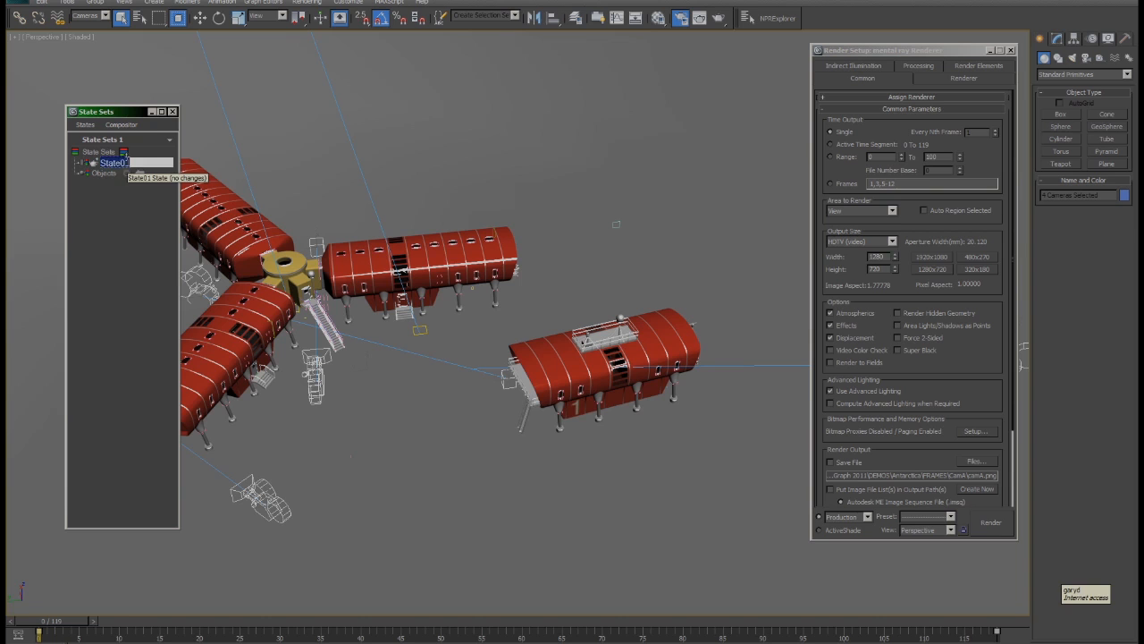
type("S")
type("amA")
key("Return")
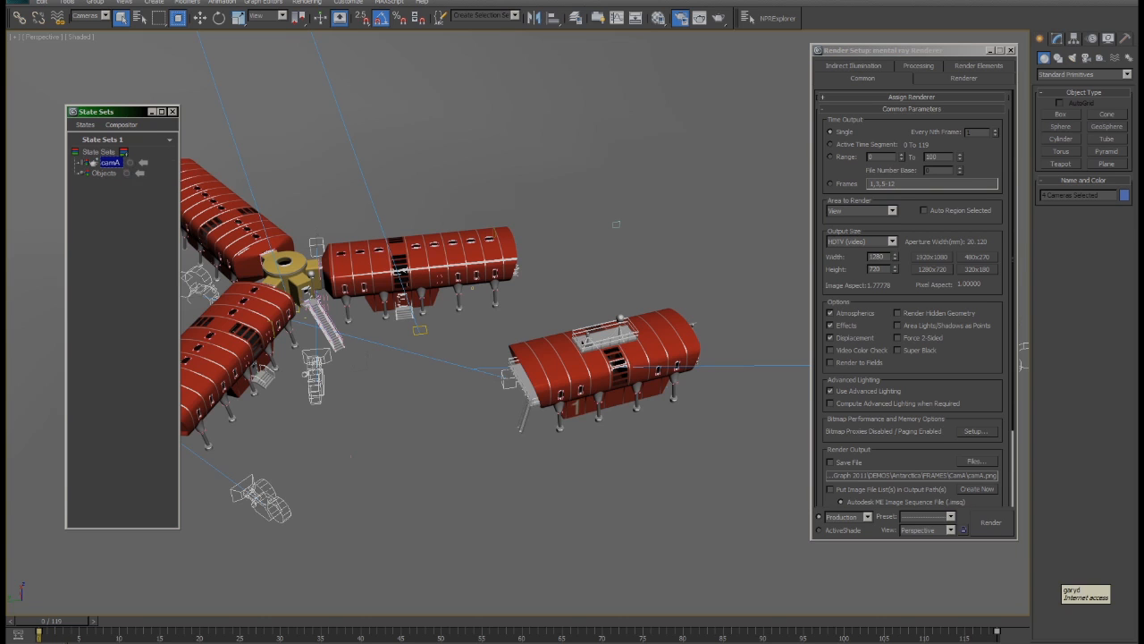
Record the camA state with the viewport set to CAM_A and the render output saved as camA.png in the Antarctica folder.
left_click(131, 165)
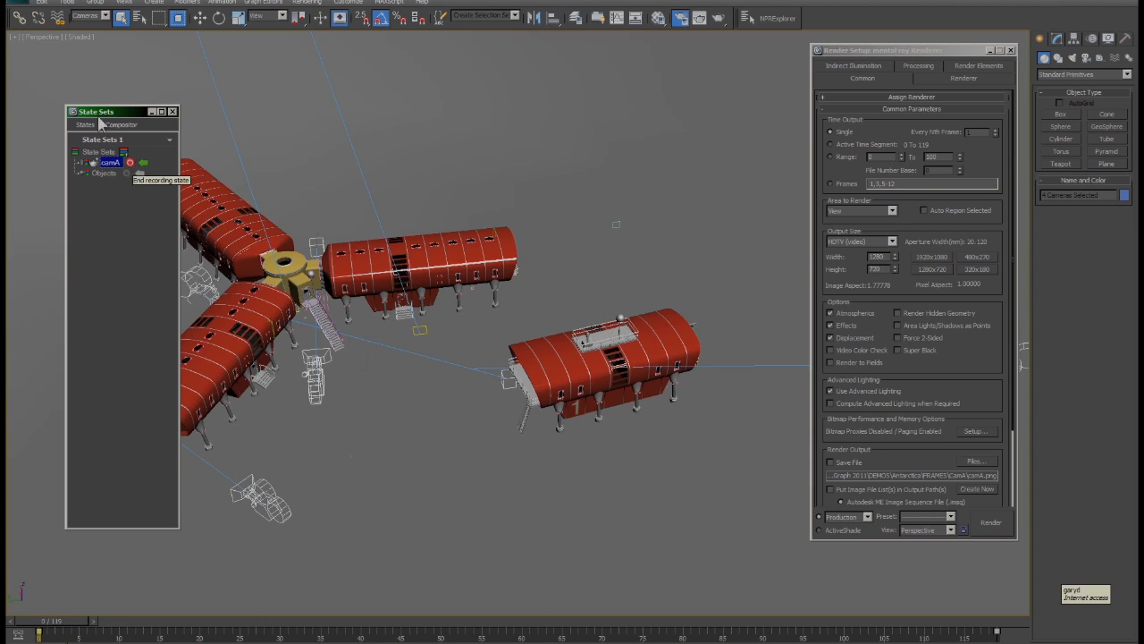
left_click(43, 38)
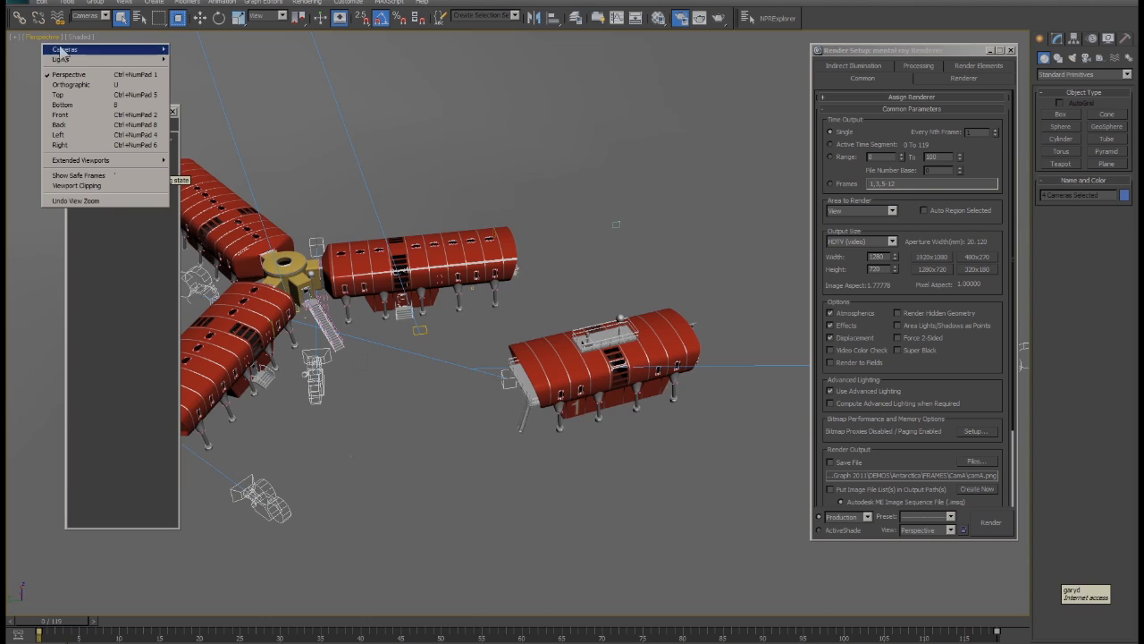
left_click(188, 49)
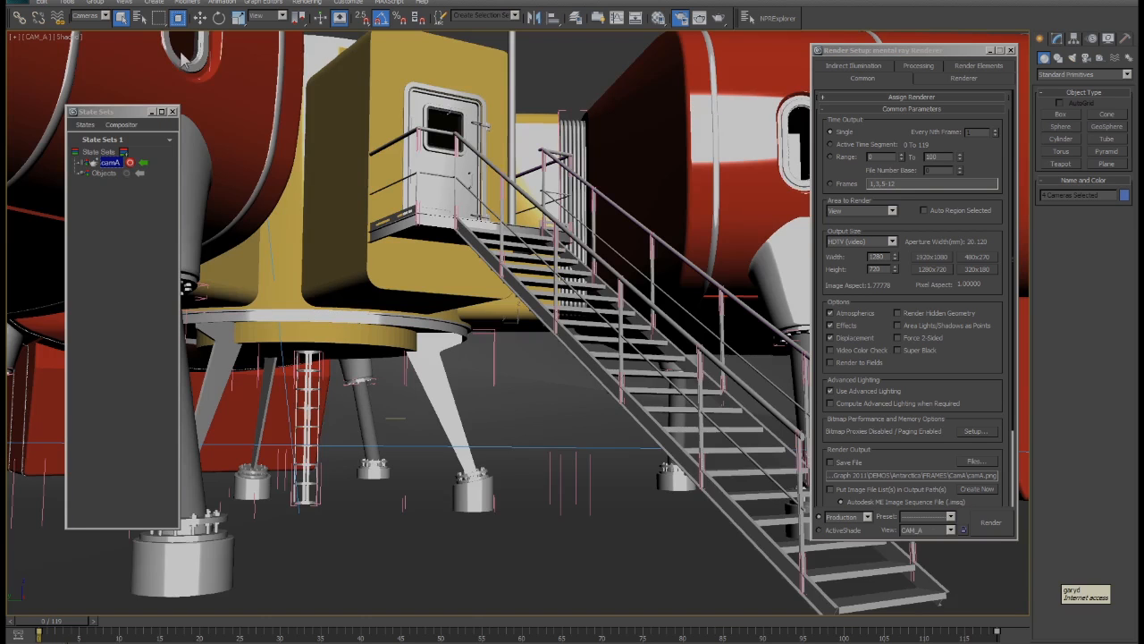
left_click(975, 461)
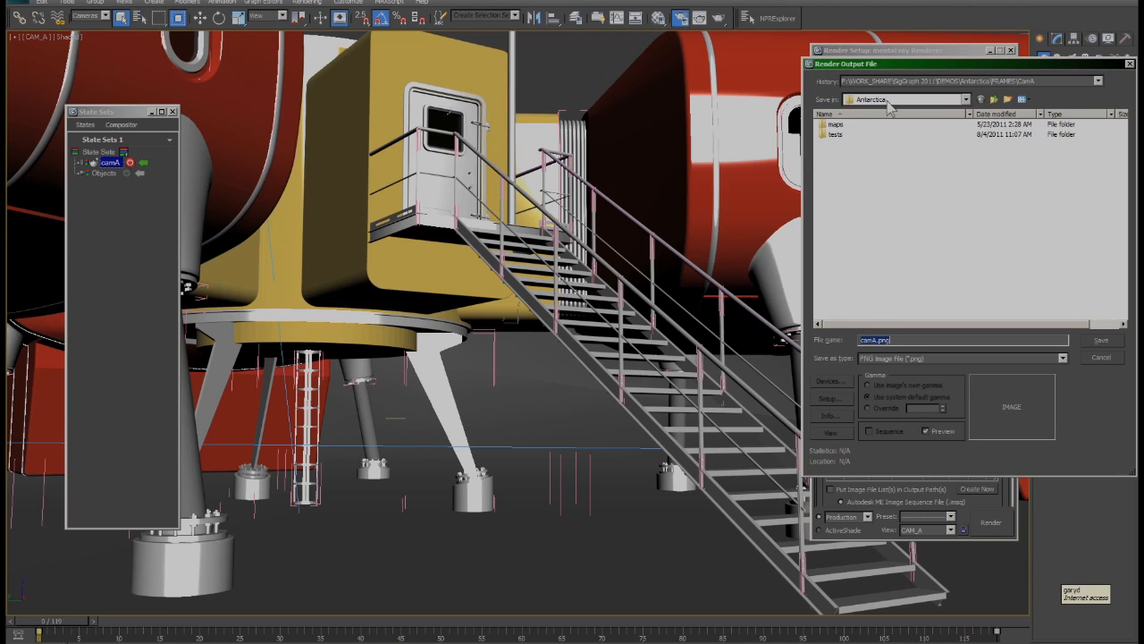
double_click(869, 340)
left_click(1087, 343)
left_click(129, 163)
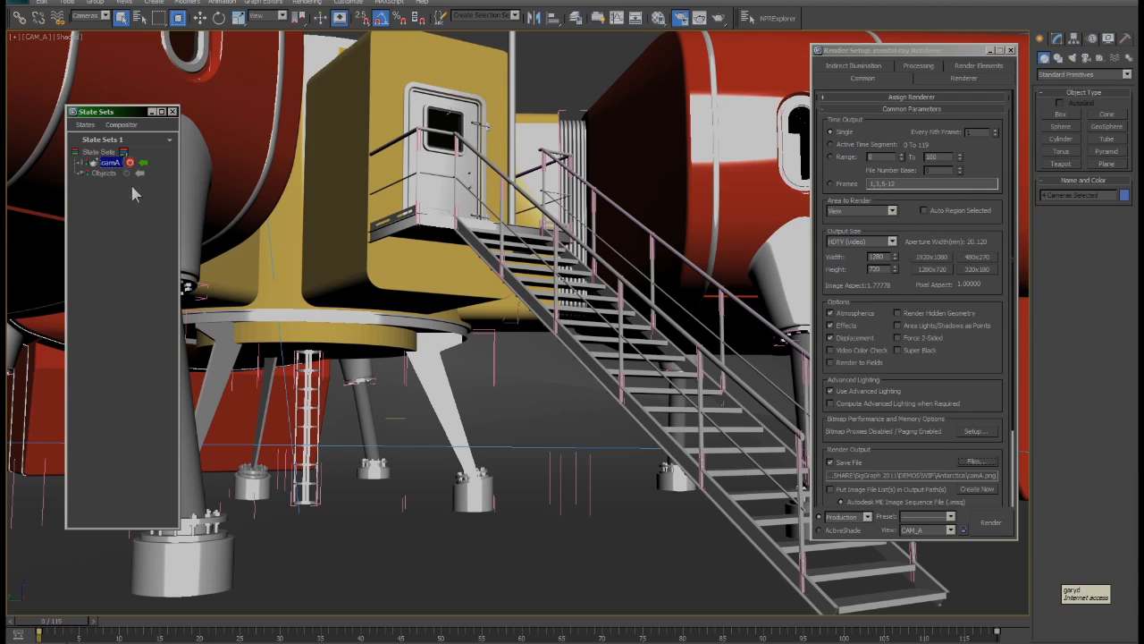
Add a second state to State Sets 1 and name it camB.
left_click(125, 152)
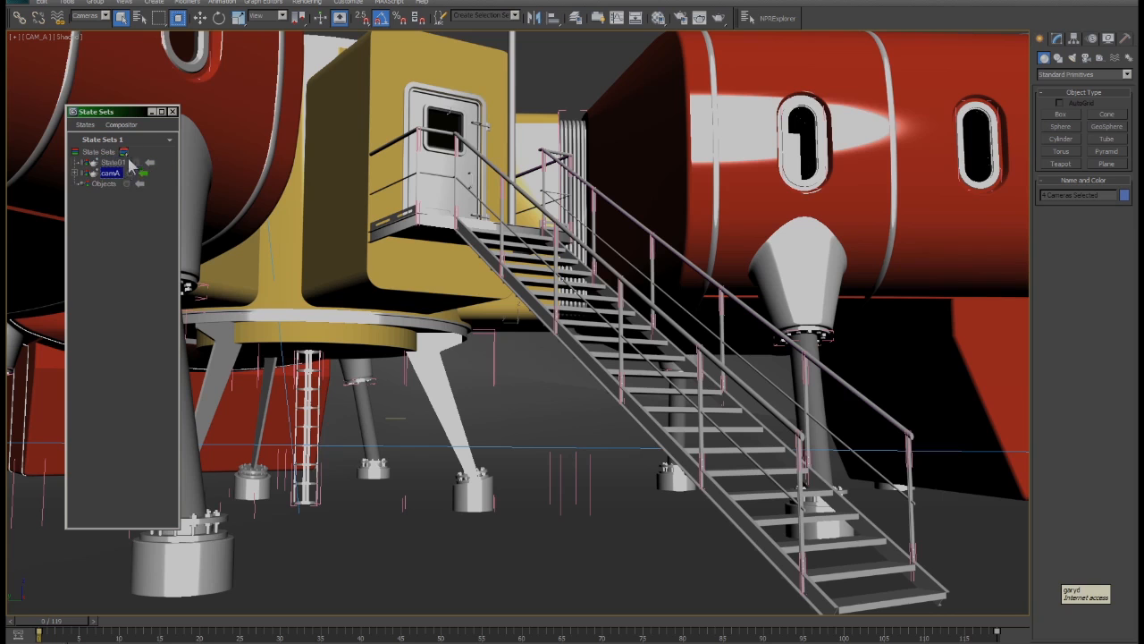
left_click(123, 164)
left_click(126, 164)
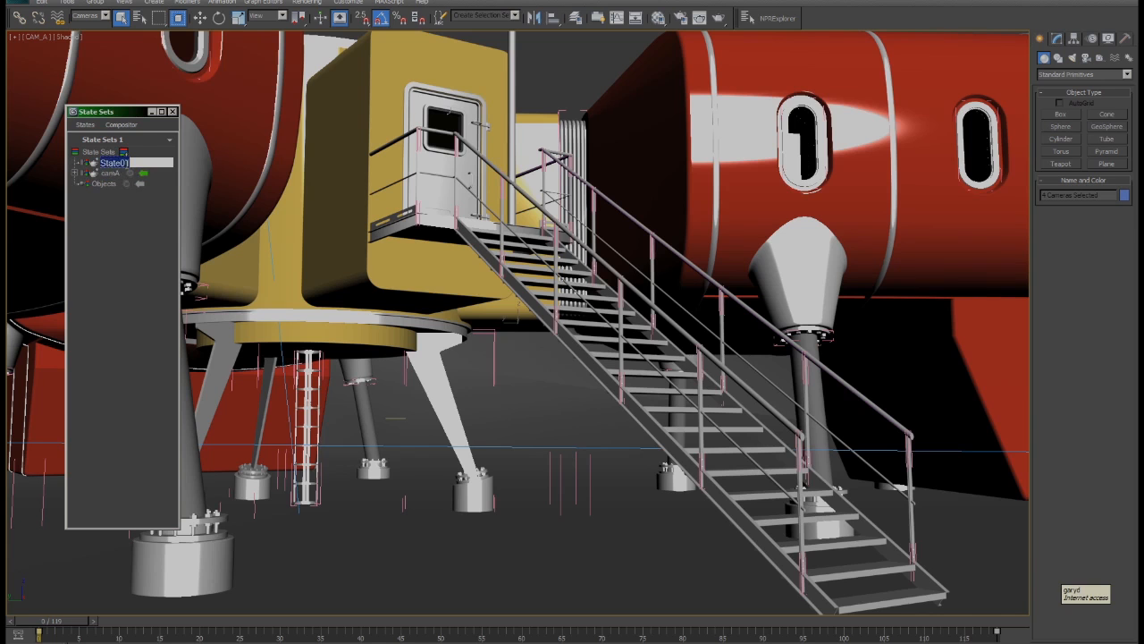
type("cam")
type("B")
key("Return")
Record the camB state with the viewport set to Cam_B and its own render output file.
left_click(131, 163)
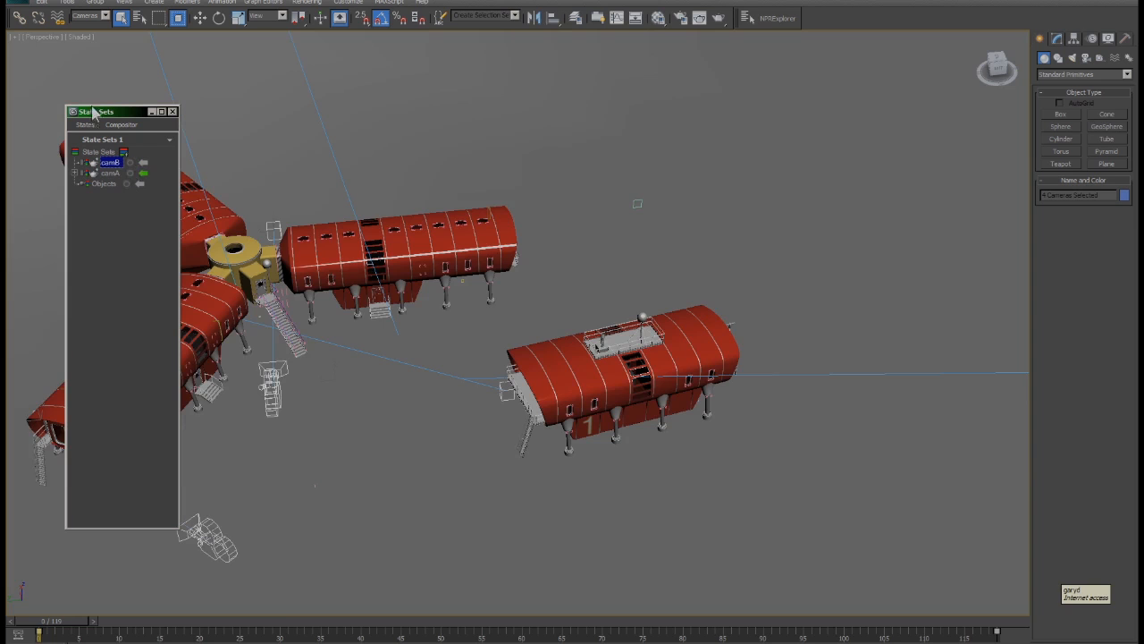
left_click(47, 40)
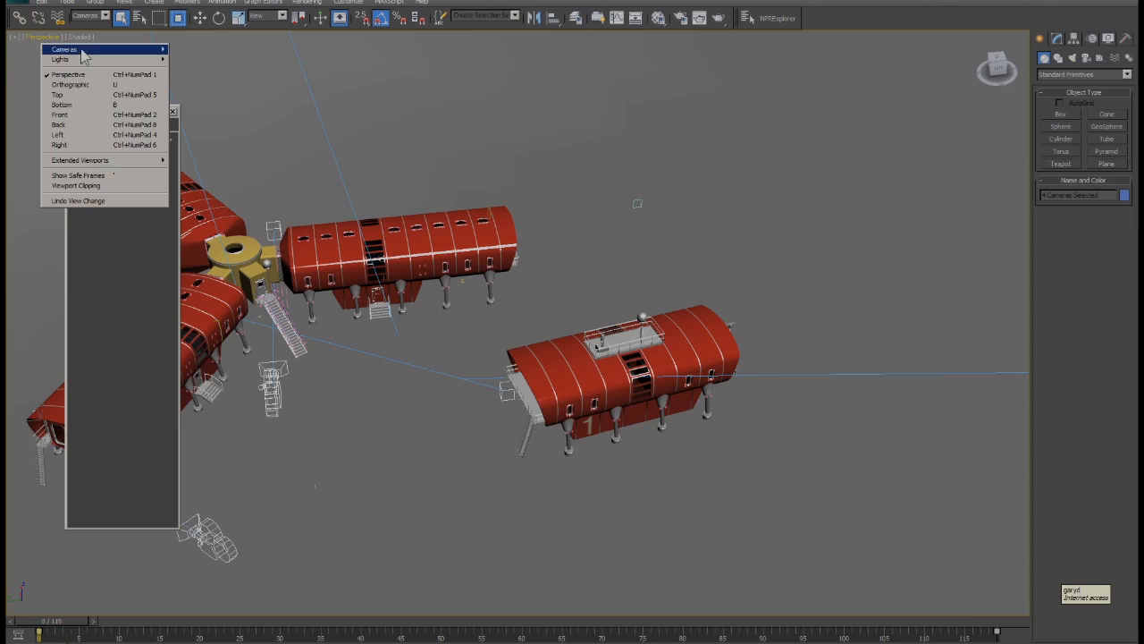
mouse_move(147, 49)
left_click(185, 59)
left_click(682, 18)
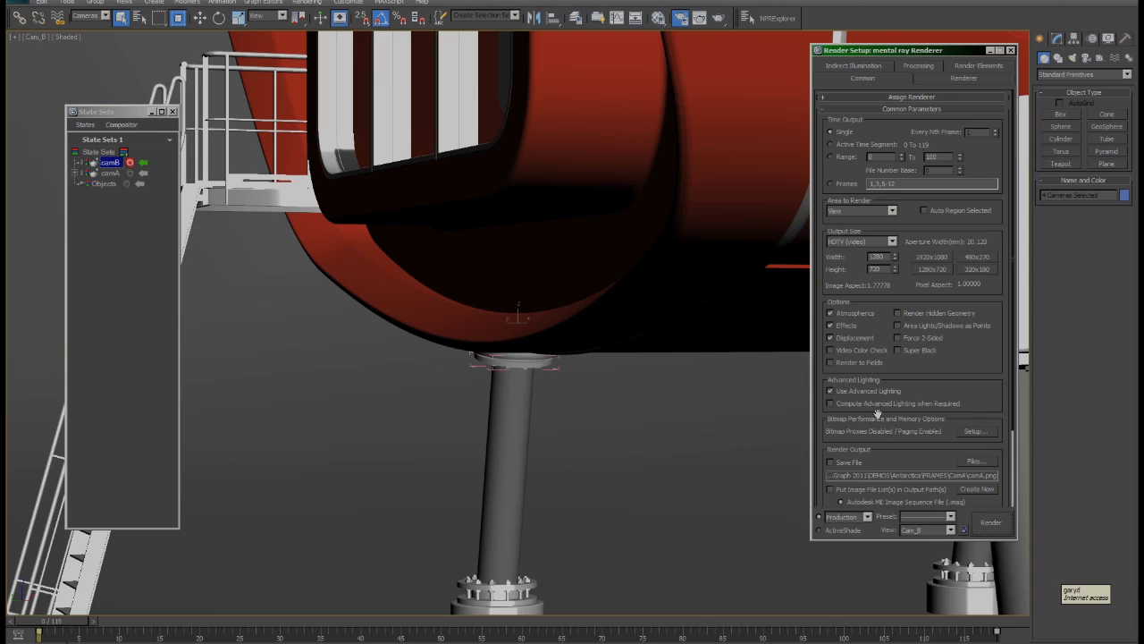
left_click(975, 462)
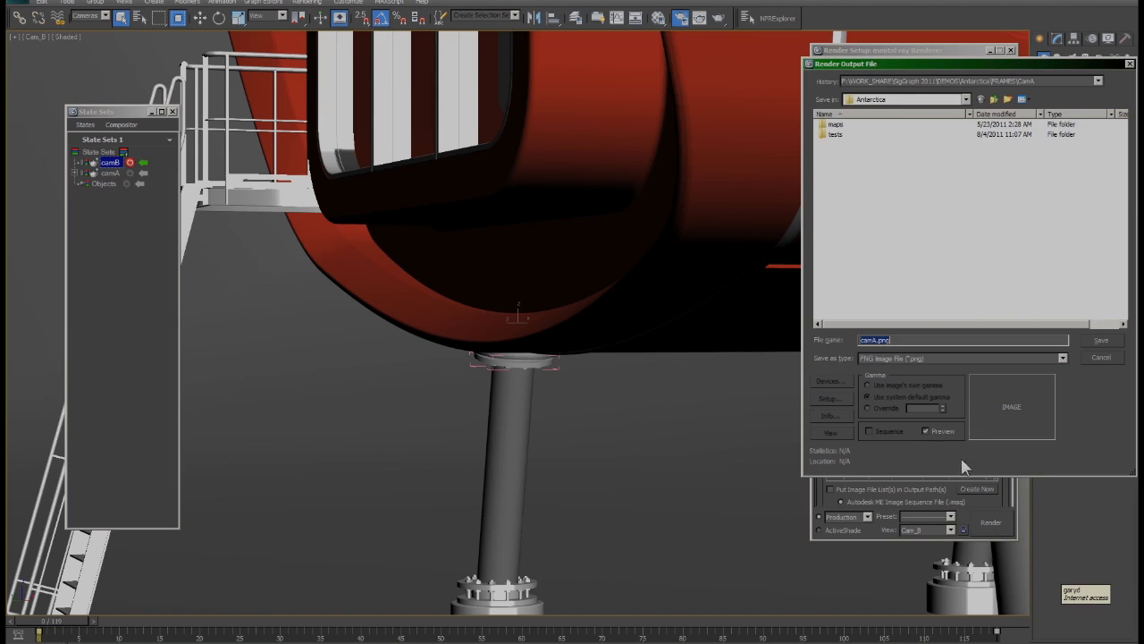
left_click(792, 357)
key("Return")
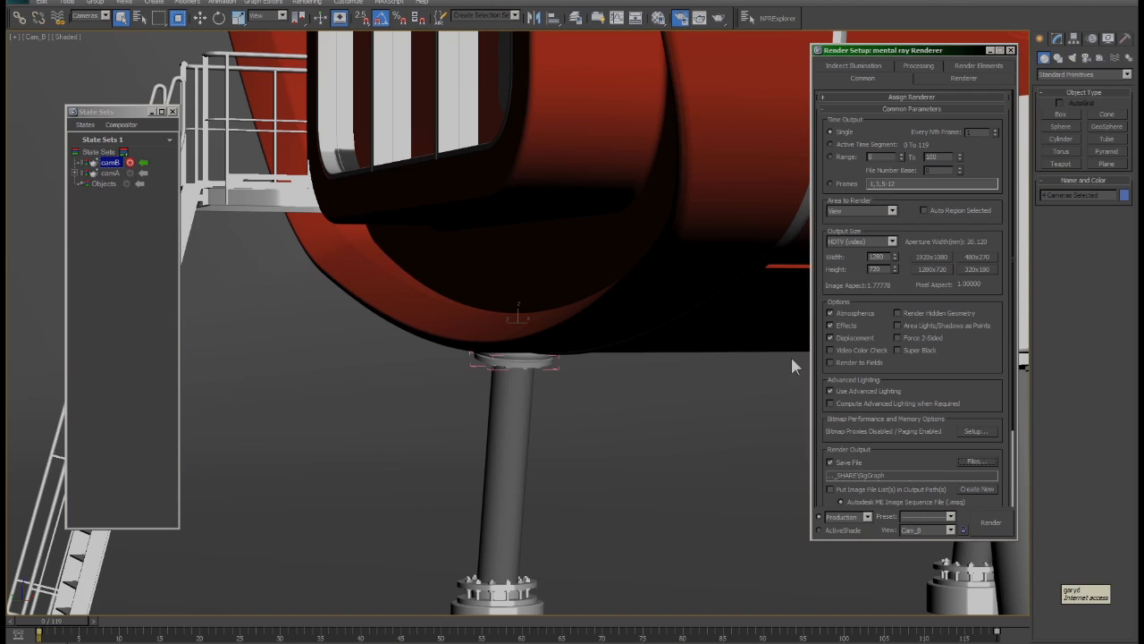
left_click(129, 162)
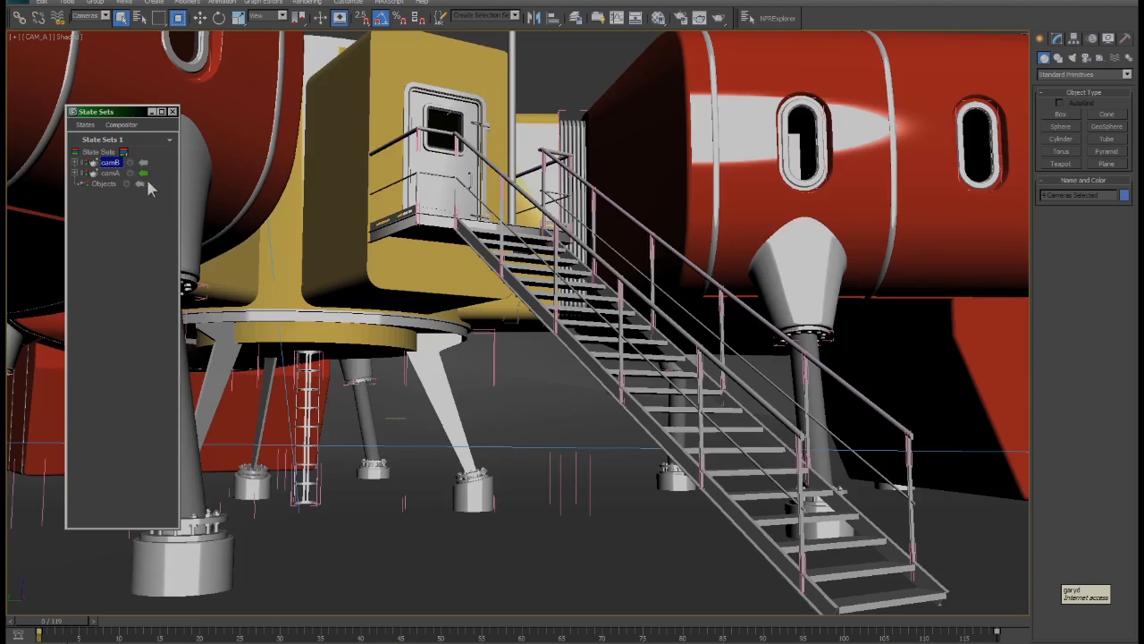
Compare the camA and camB views by switching between the states, check the camB state's commands, and return to the perspective view.
left_click(143, 173)
left_click(142, 163)
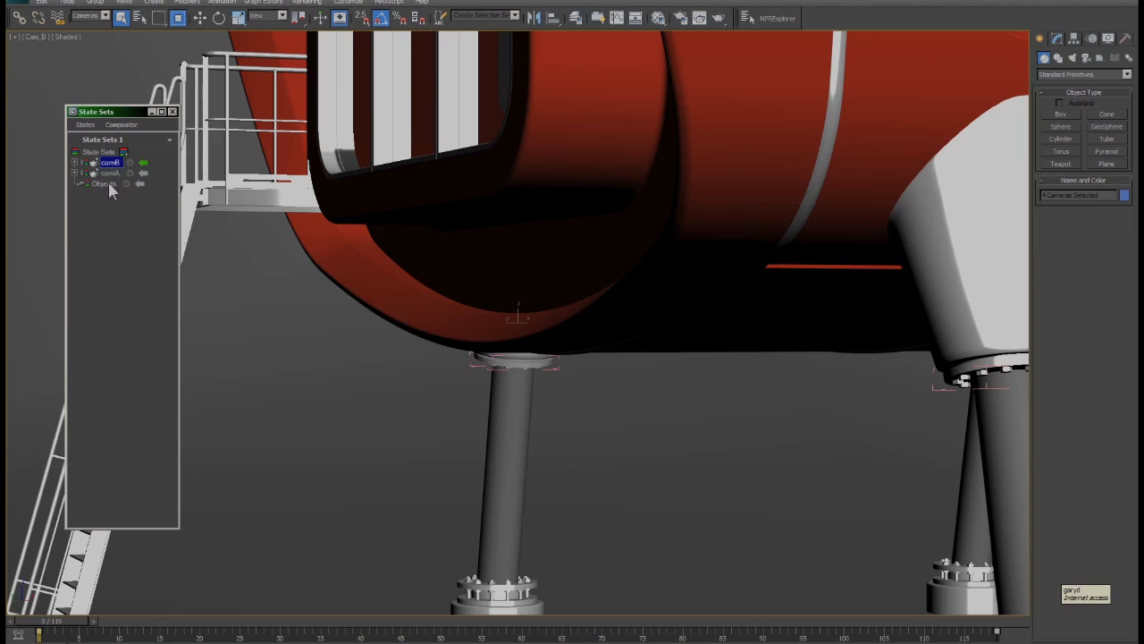
right_click(109, 163)
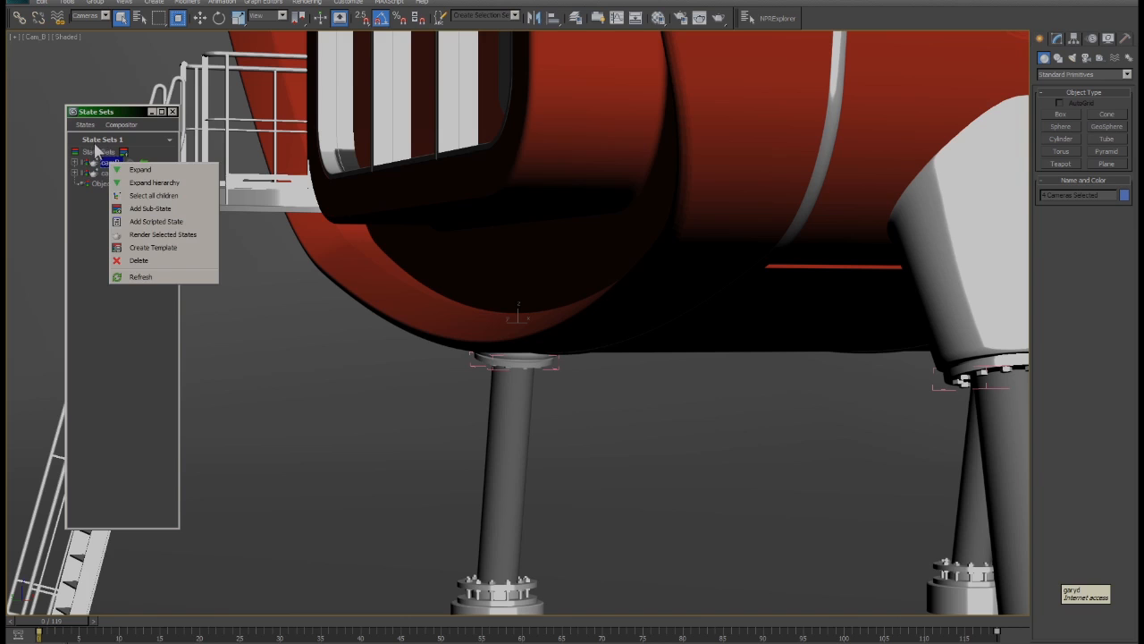
left_click(89, 237)
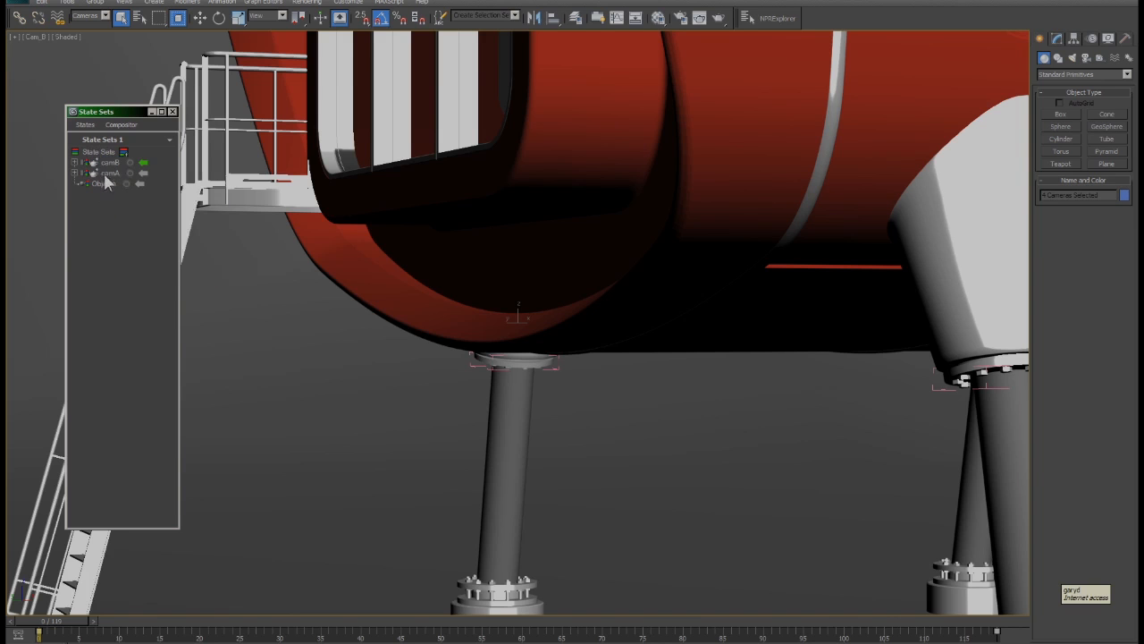
left_click(142, 165)
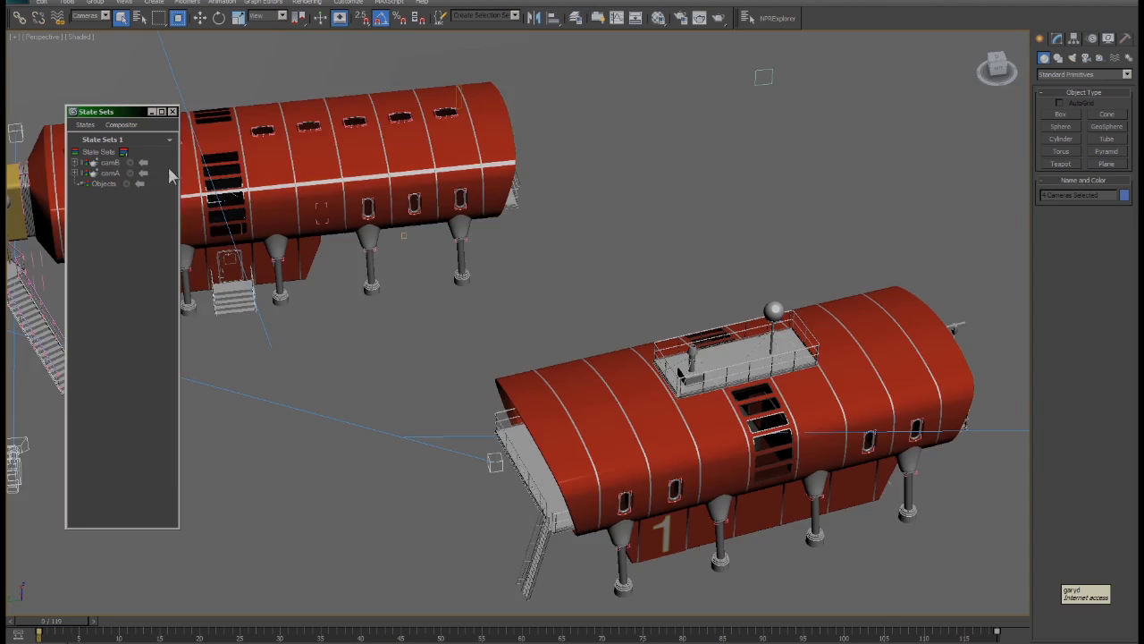
Compare the two recorded camera views by activating the camA state and the camB state.
left_click(141, 173)
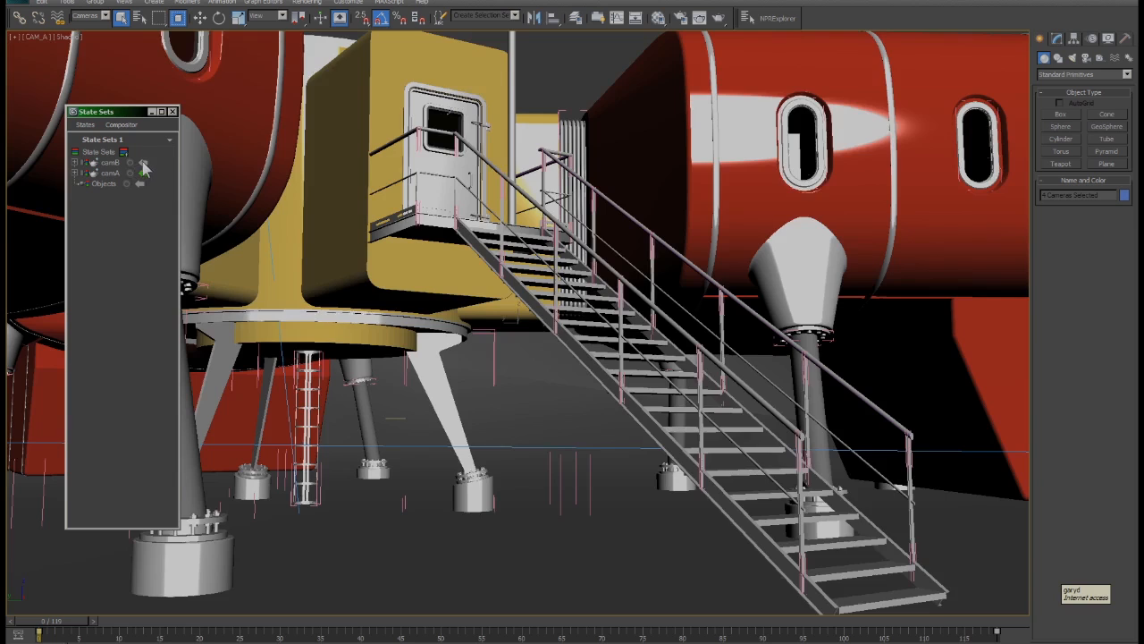
left_click(143, 163)
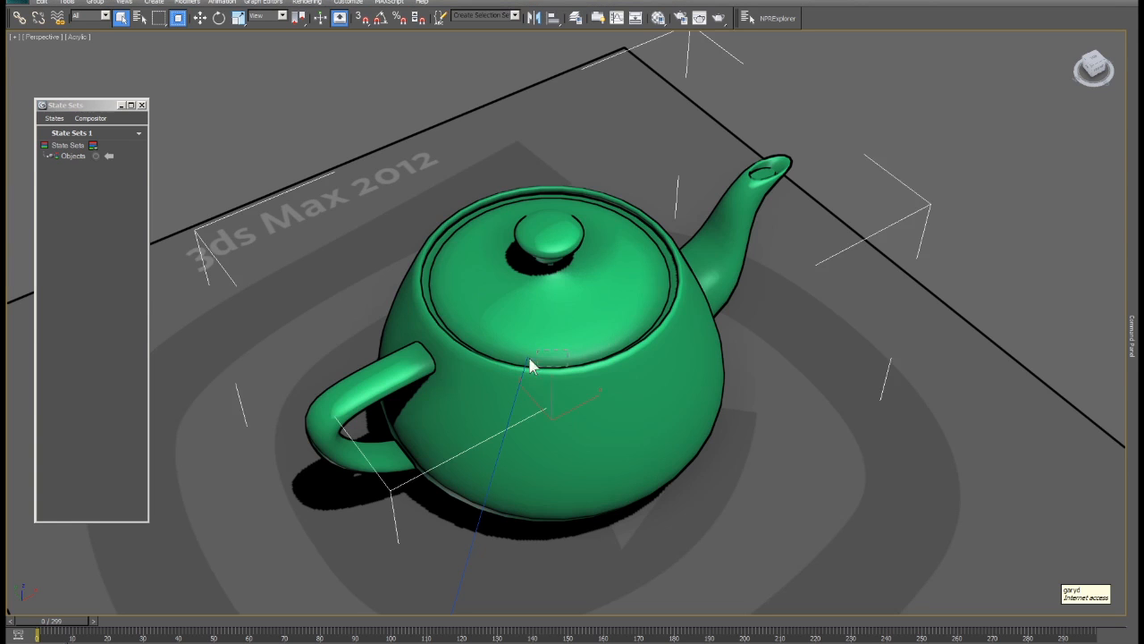
Add a new state to State Sets 1 in the teapot scene and name it 4up.
key("ctrl+r")
mouse_move(582, 358)
left_mouse_down()
mouse_move(562, 365)
mouse_move(594, 329)
mouse_move(581, 360)
left_mouse_up()
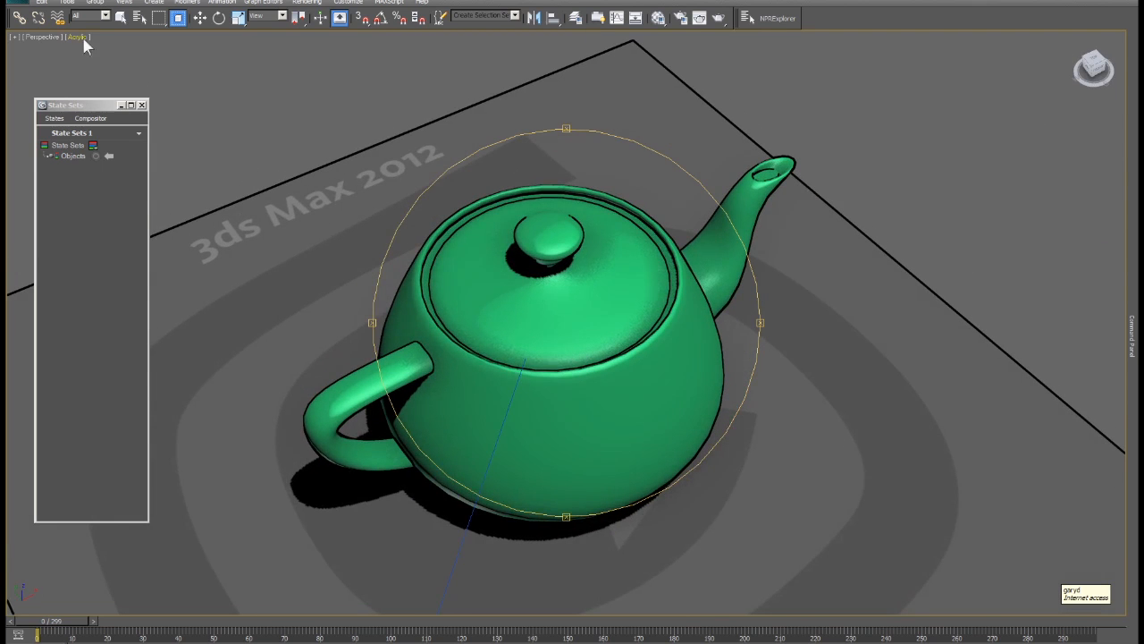
left_click_drag(509, 351, 529, 327)
right_click(505, 314)
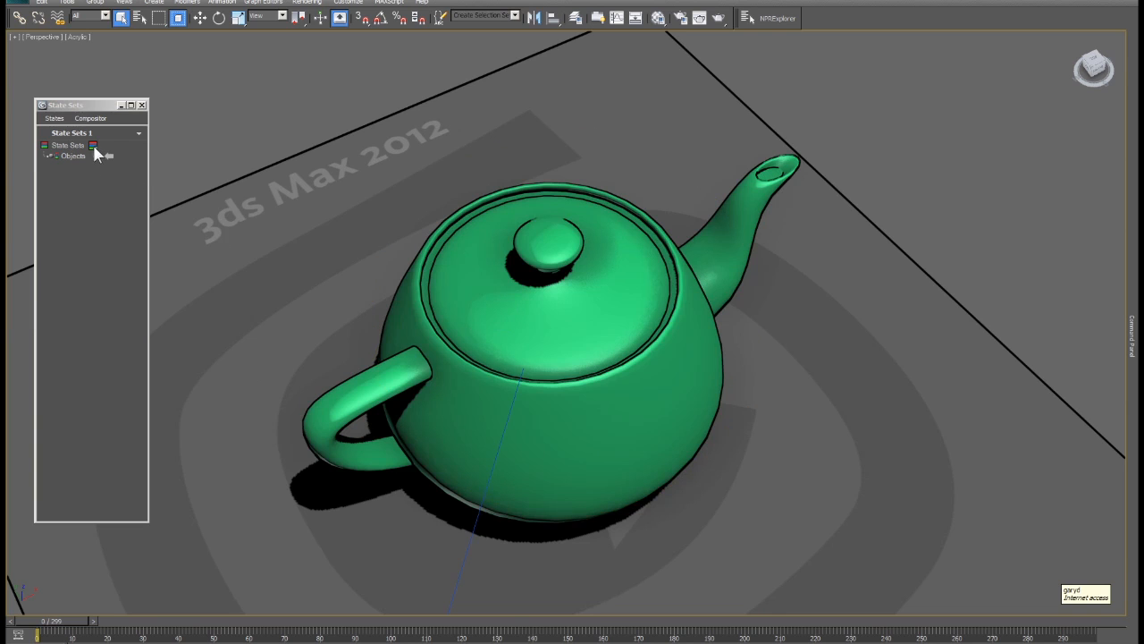
left_click(93, 145)
double_click(85, 155)
type("4up")
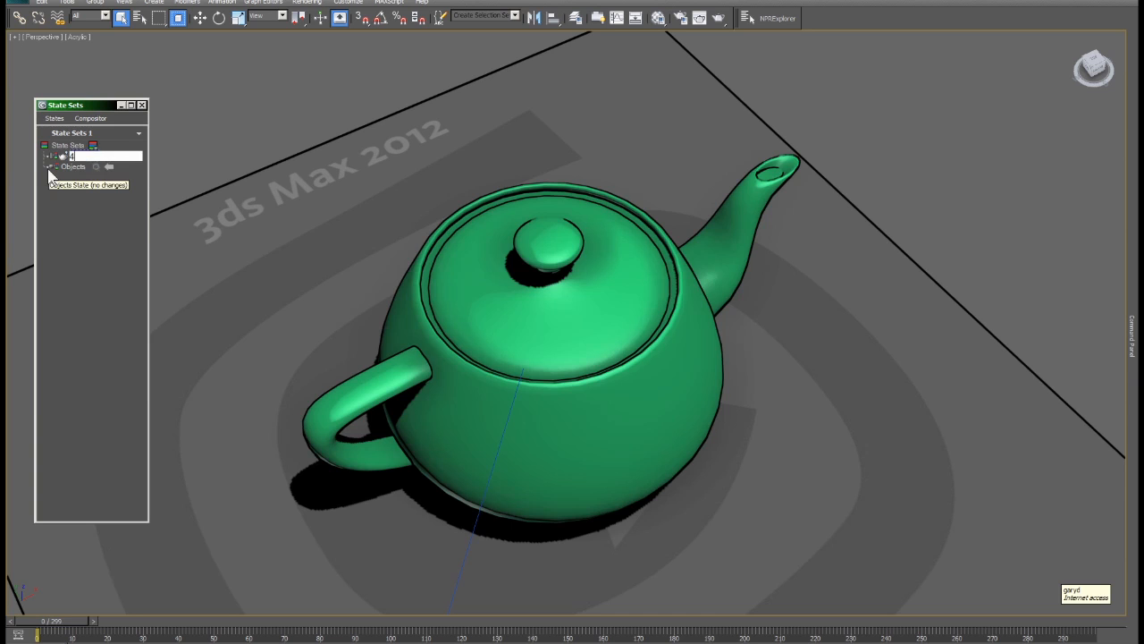
key("Return")
With the 4up state recording, choose the four-equal-viewport layout and assign Camera01 to its lower-right cell and Front to its upper-right cell.
left_click(13, 36)
left_click(45, 155)
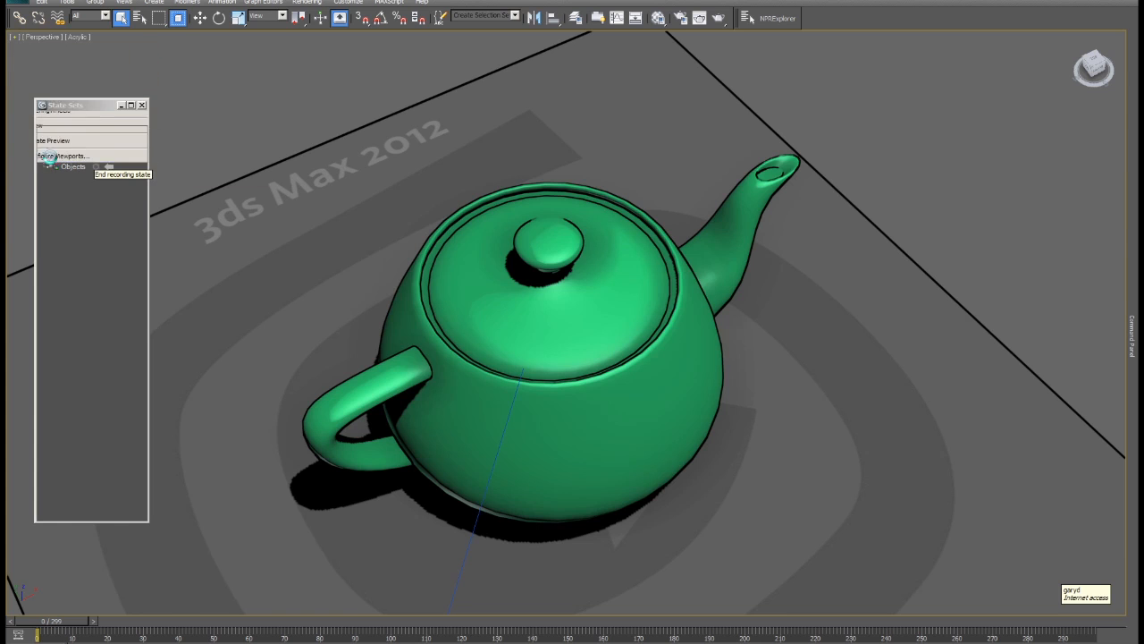
left_click(655, 263)
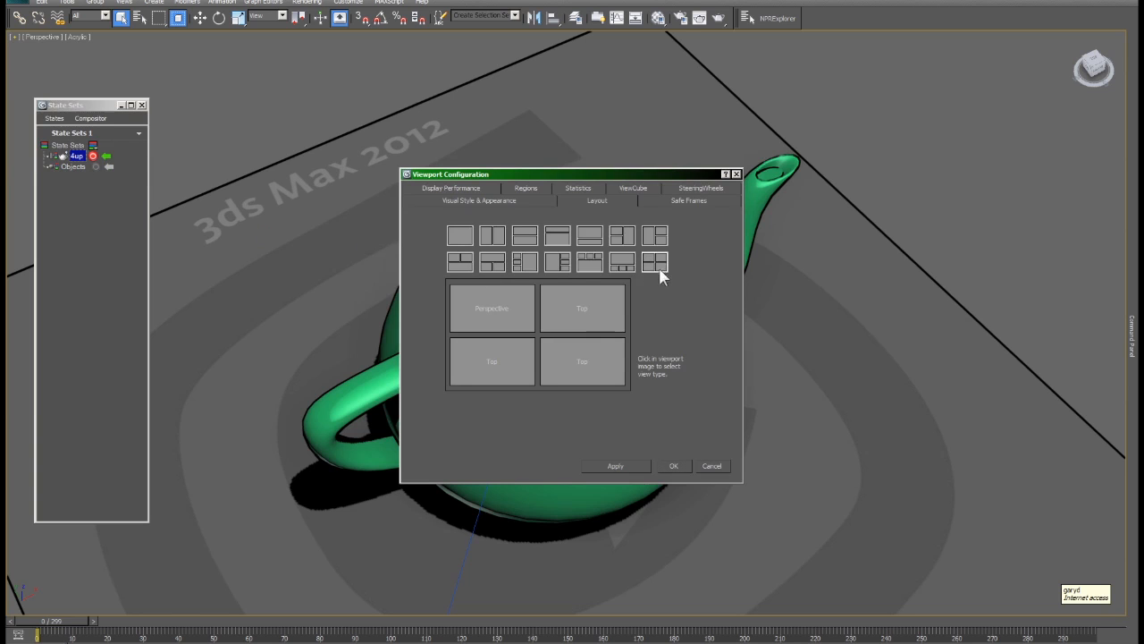
left_click(597, 351)
left_click(621, 355)
left_click(592, 306)
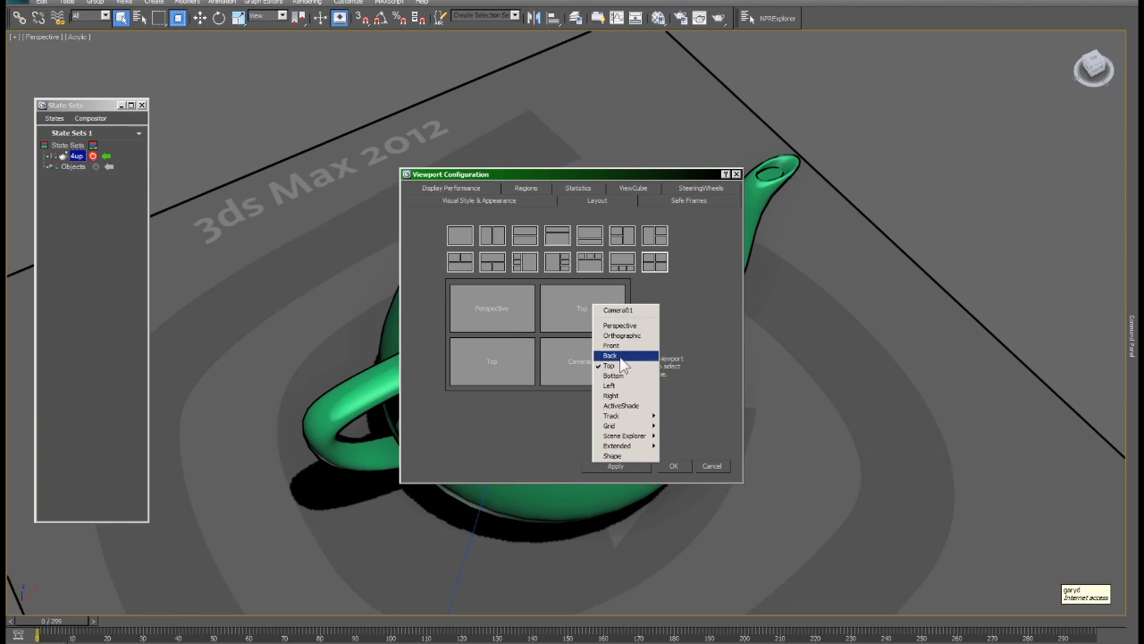
left_click(613, 346)
Assign Top to the layout's upper-left cell and Left to its lower-left cell, and apply the viewport configuration.
left_click(518, 309)
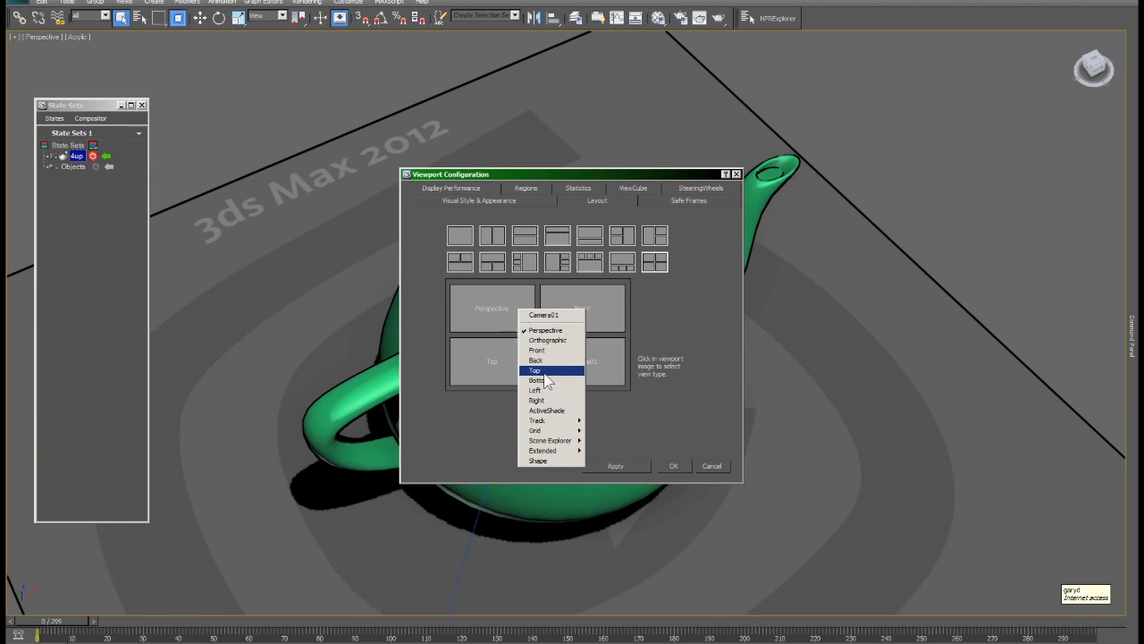
left_click(529, 366)
left_click(499, 364)
left_click(536, 435)
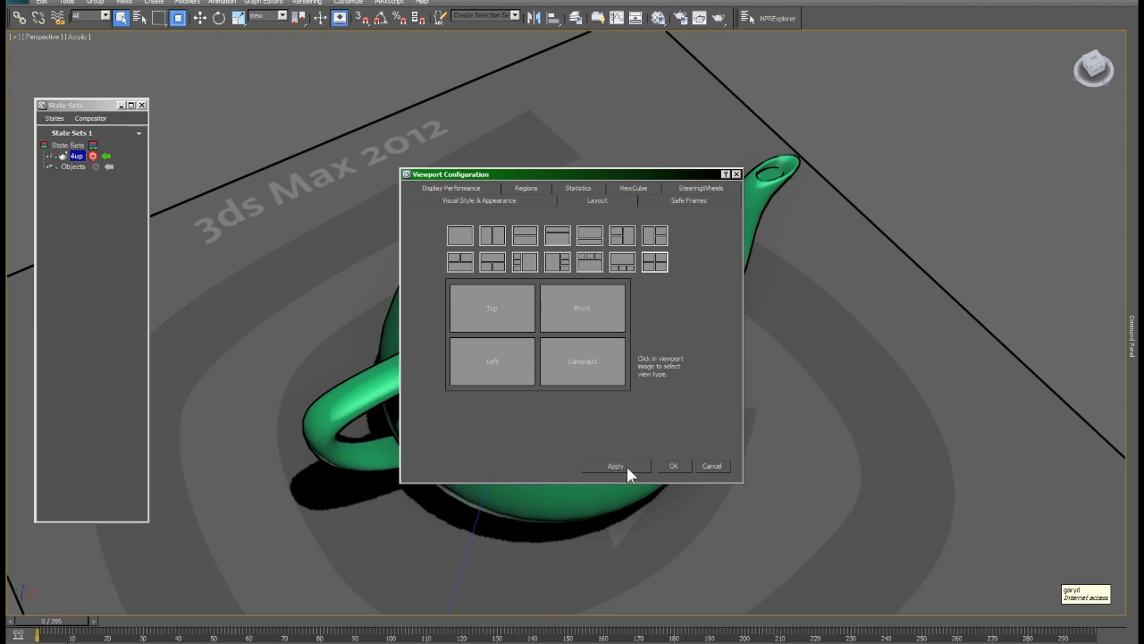
left_click(616, 466)
left_click(673, 465)
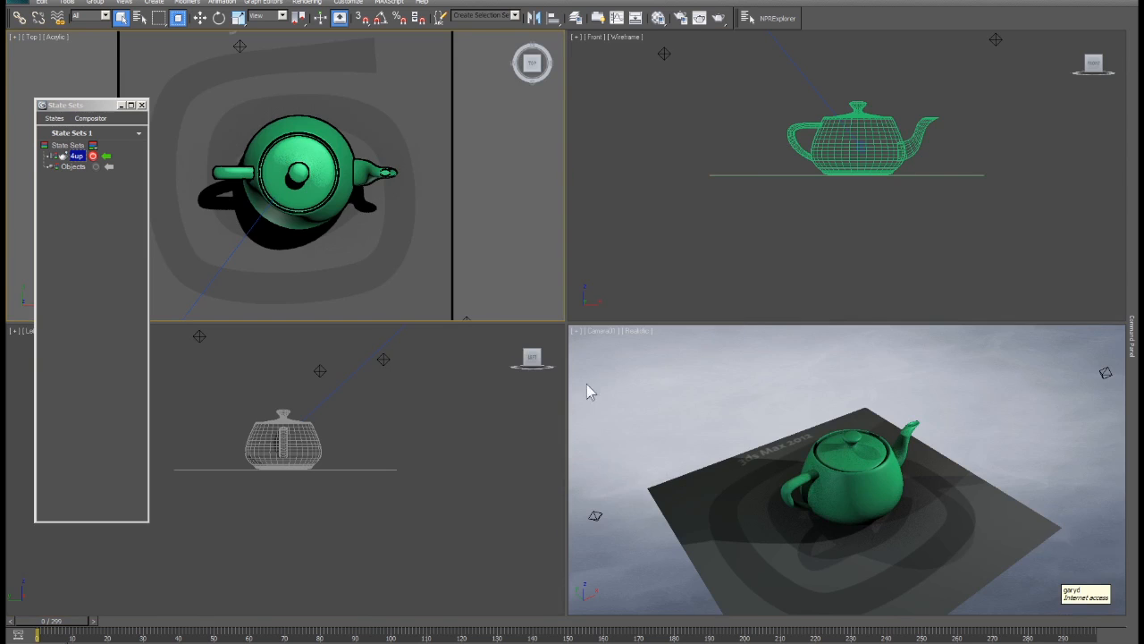
Display the Top viewport in wireframe, end the 4up recording, and return to the single perspective view.
key("F3")
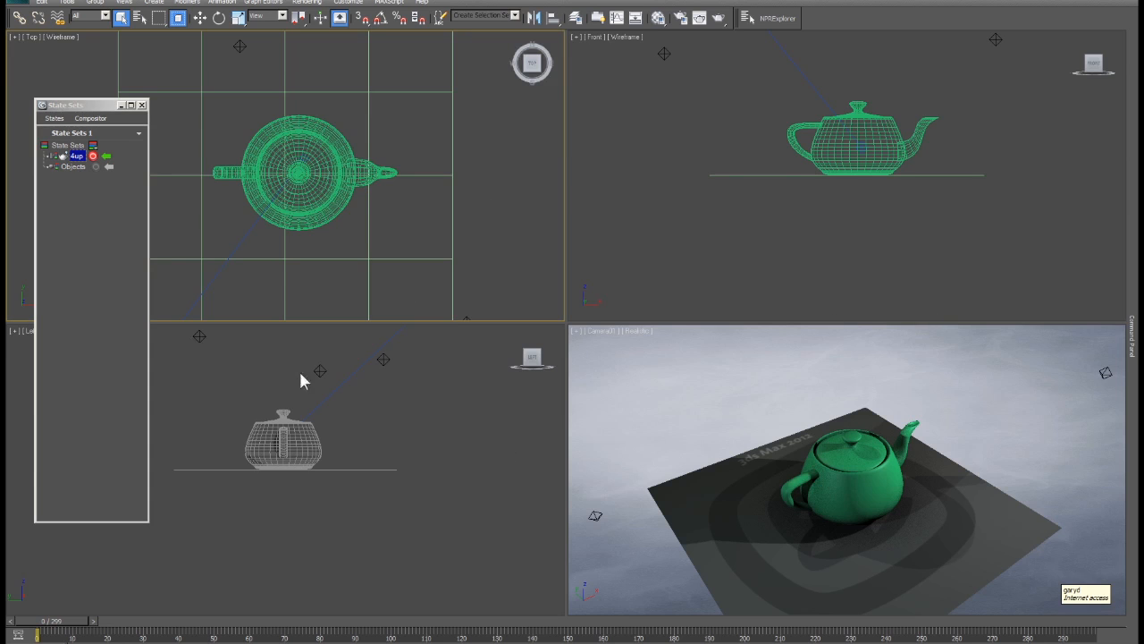
left_click(93, 156)
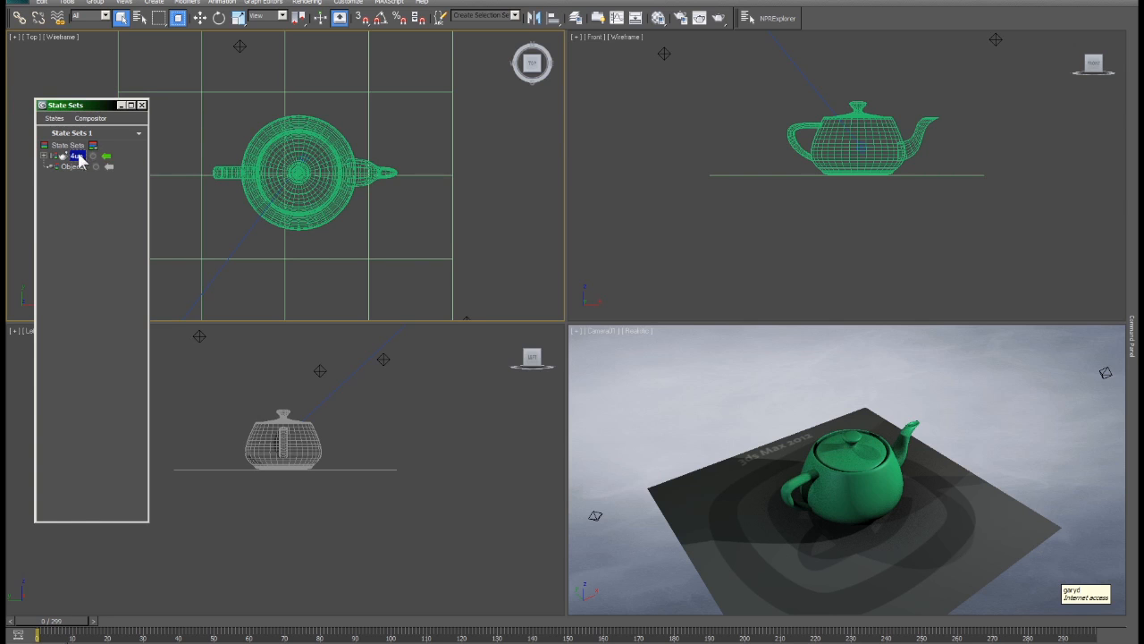
left_click(105, 159)
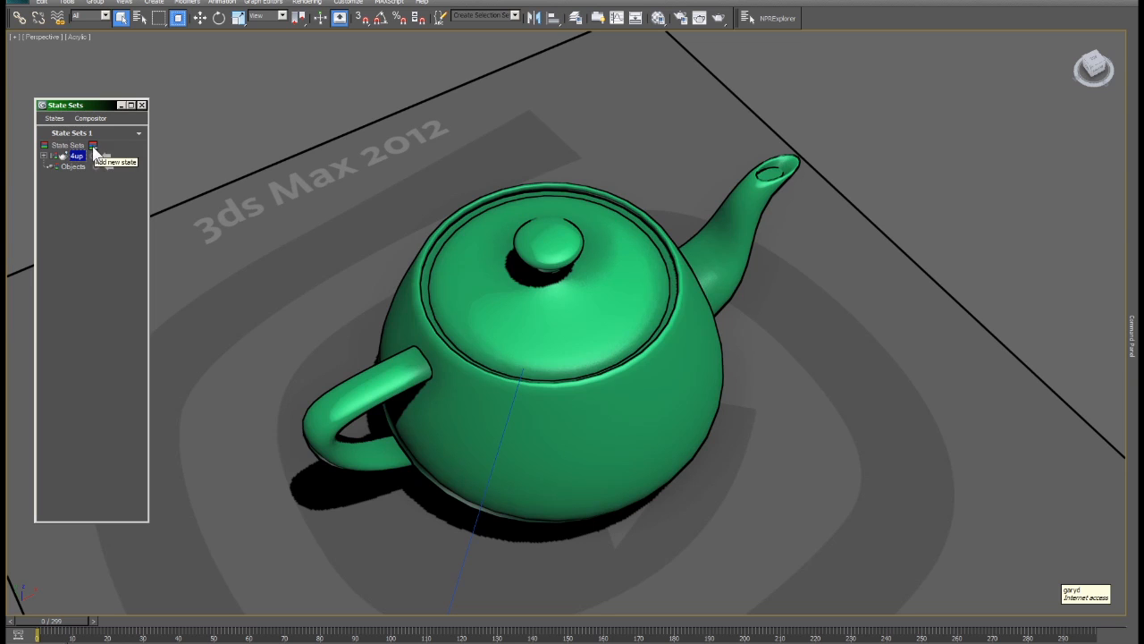
Add a second state to State Sets 1 and name it anim.
left_click(94, 146)
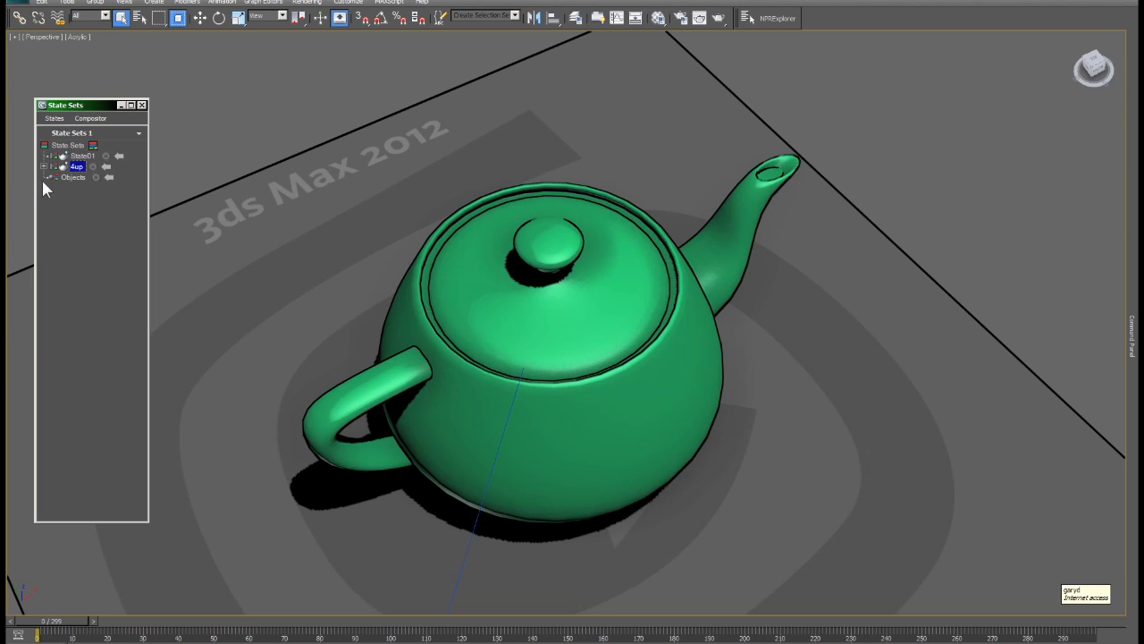
left_click(88, 157)
left_click(86, 157)
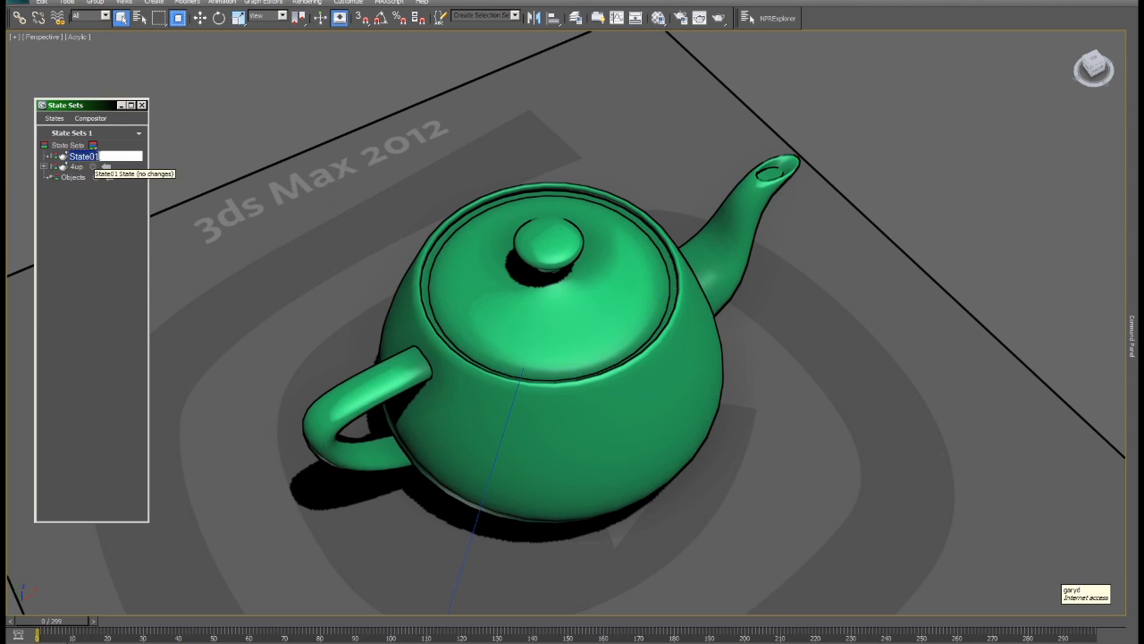
type("anim")
key("Return")
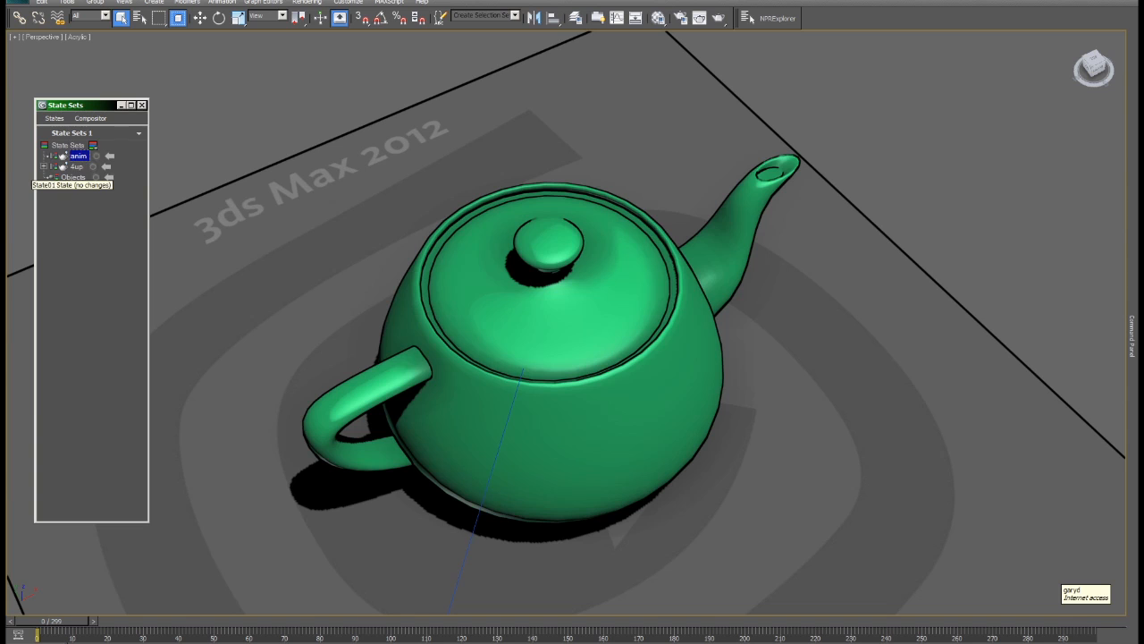
Start recording the anim state and choose the layout with three small viewports above a large one, assigning Camera01 to the large viewport.
left_click(96, 156)
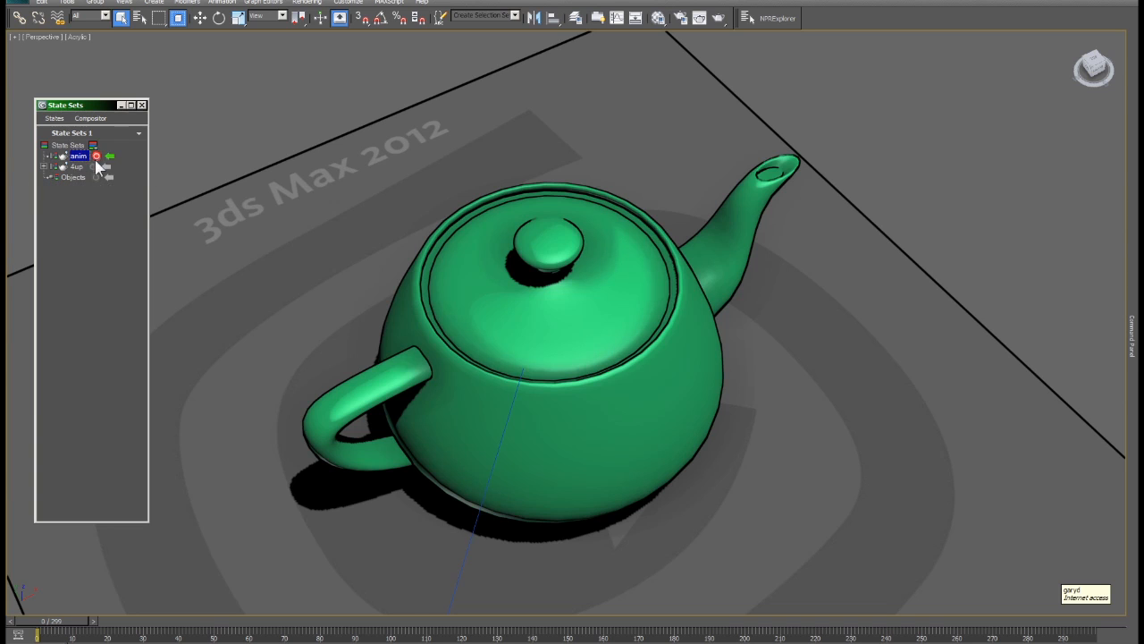
left_click(14, 37)
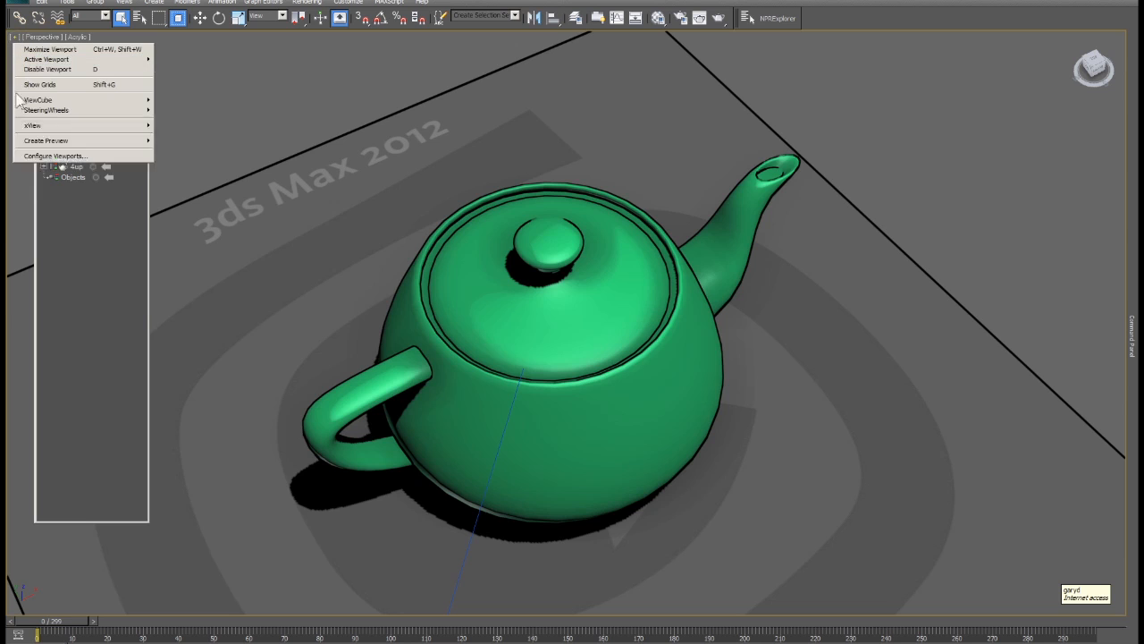
left_click(53, 156)
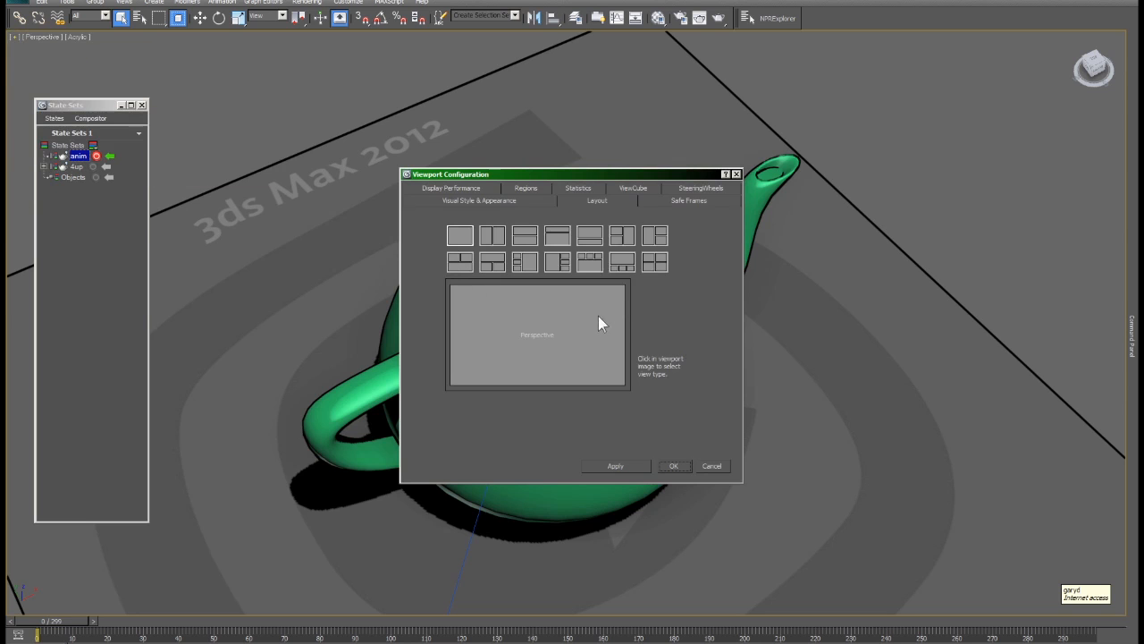
left_click(590, 261)
left_click(555, 349)
left_click(572, 359)
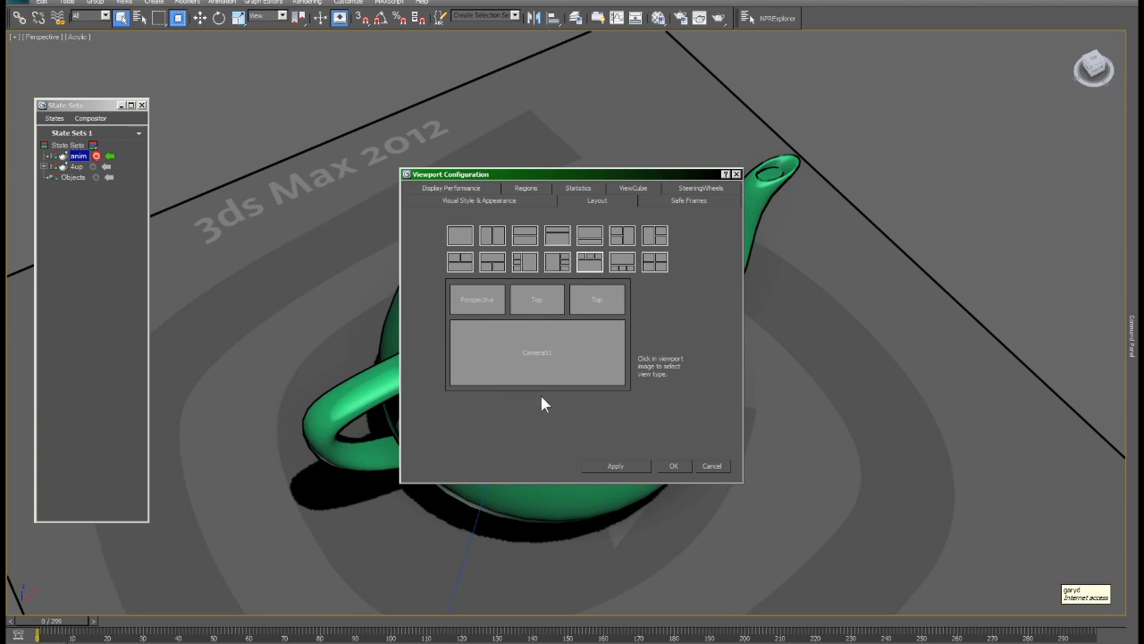
Assign Top, Front and Left to the three small upper viewports from left to right and apply the layout.
left_click(481, 324)
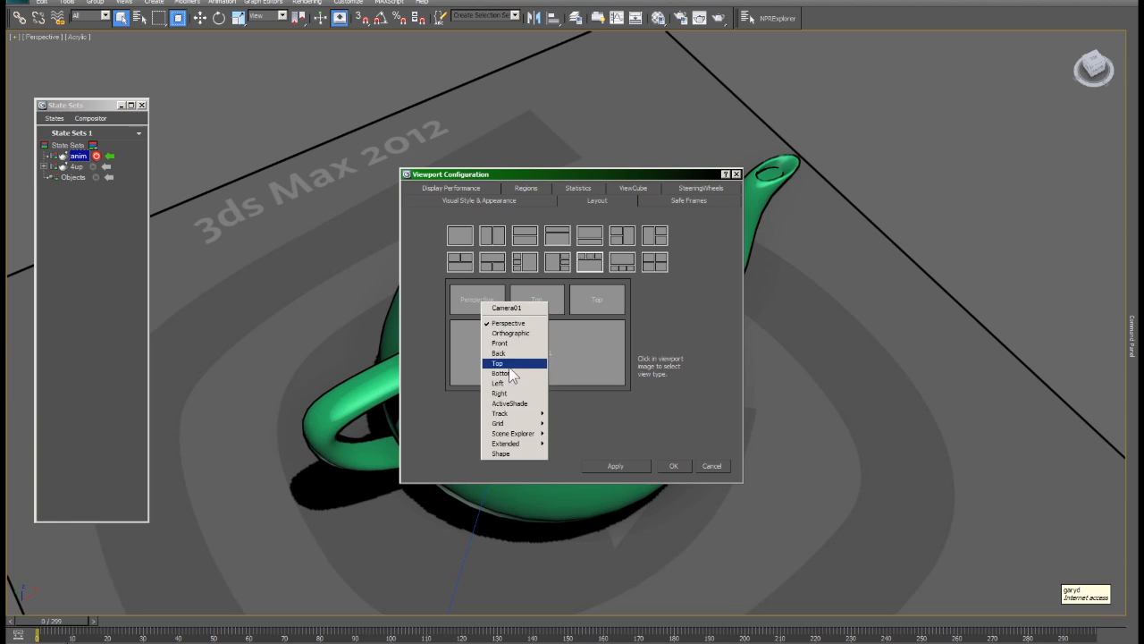
left_click(509, 366)
left_click(539, 299)
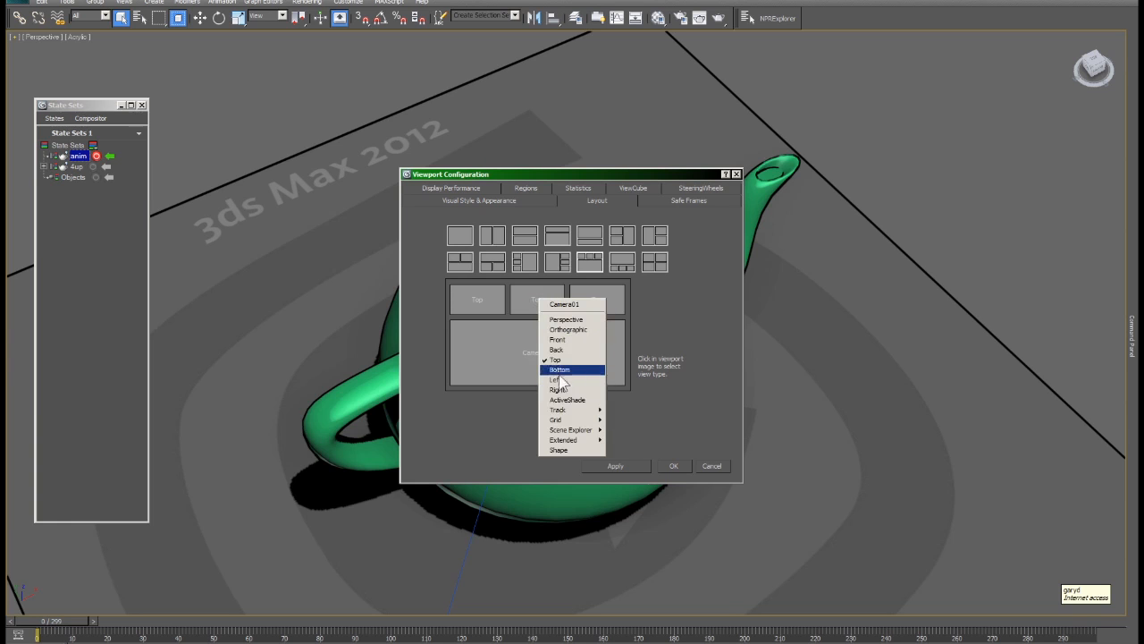
left_click(558, 340)
left_click(594, 304)
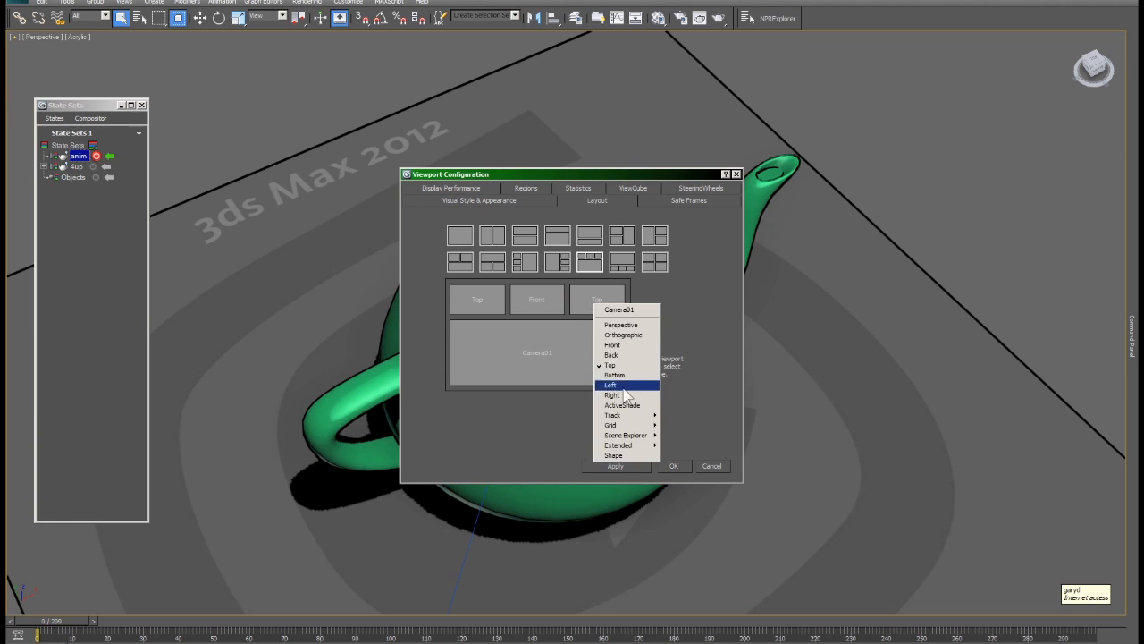
left_click(609, 384)
left_click(639, 464)
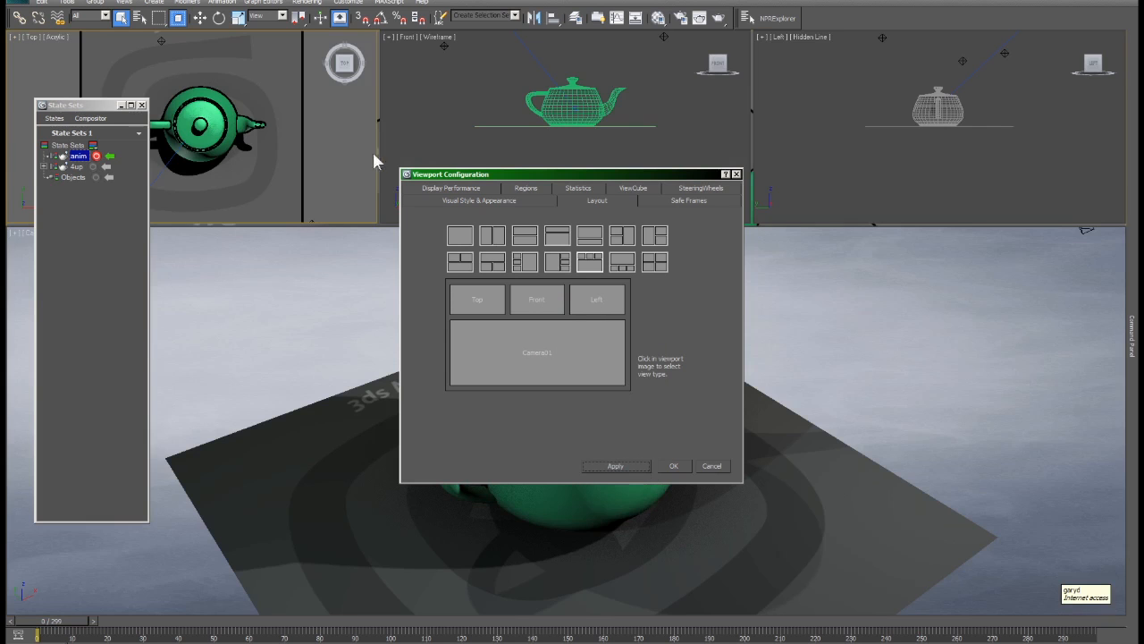
left_click(673, 466)
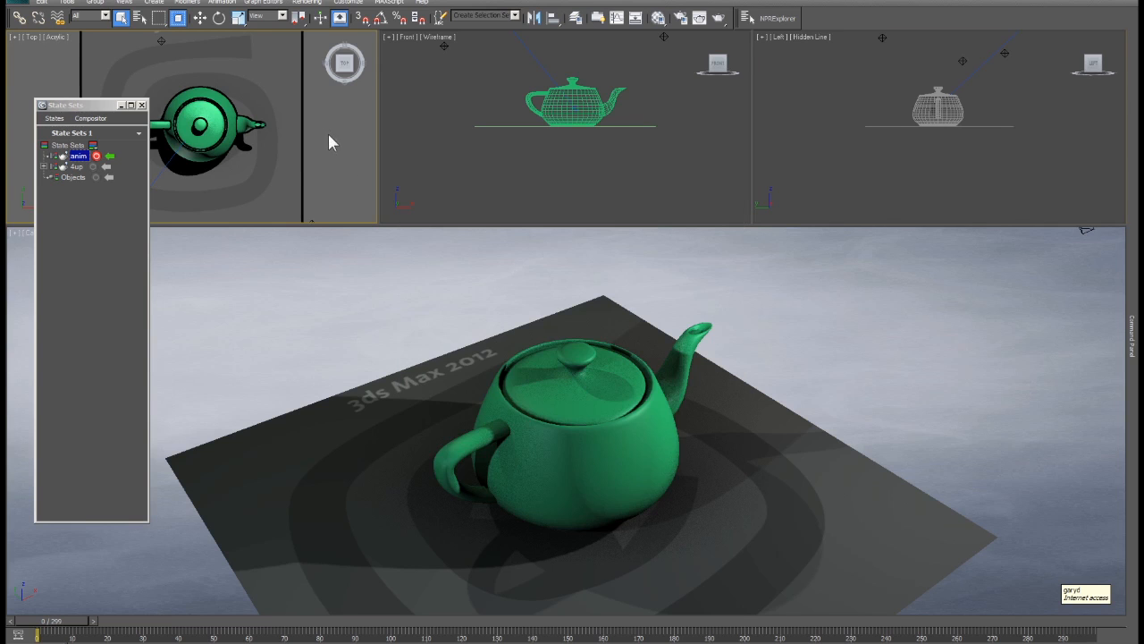
Set the Top viewport to Wireframe, Front to Hidden Line and Left to Realistic, and finish recording the anim state.
key("F3")
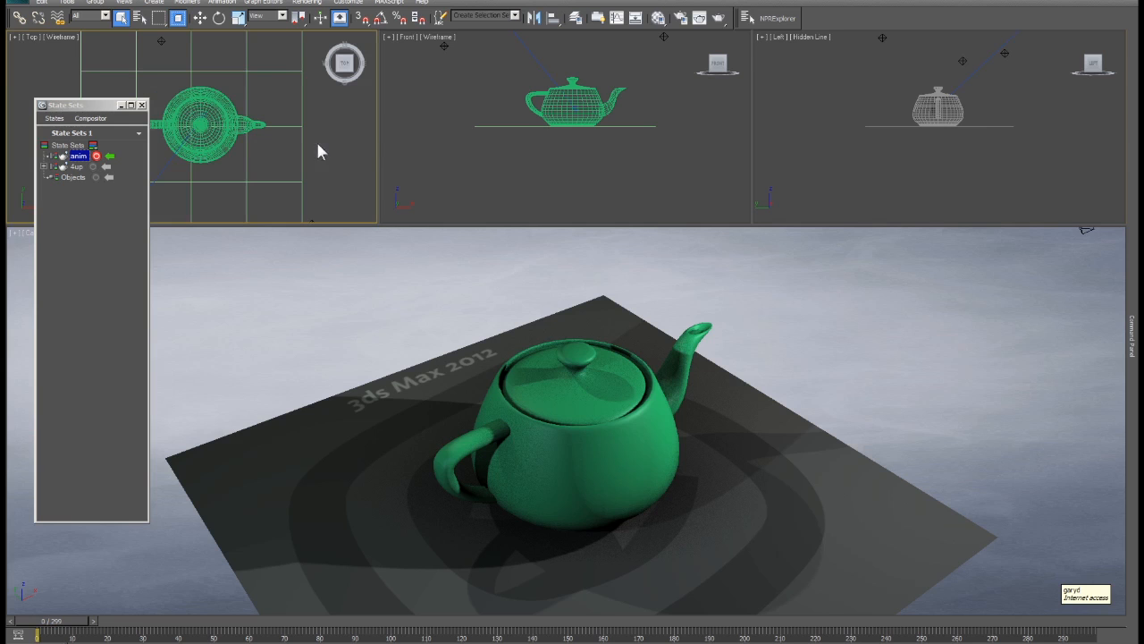
left_click(826, 171)
left_click(579, 170)
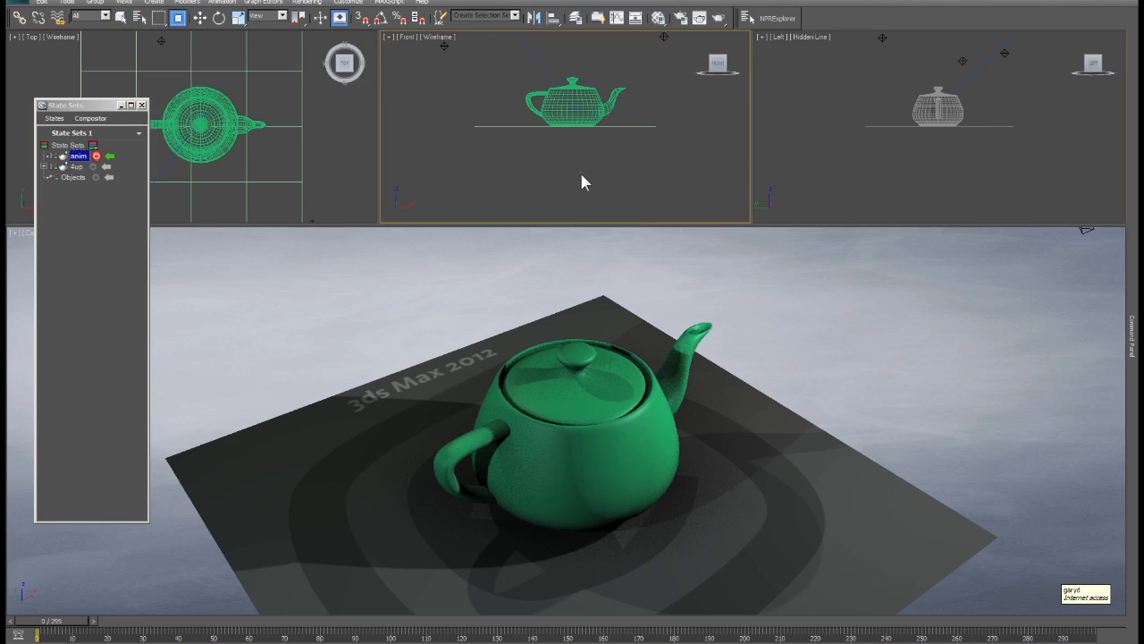
middle_click_drag(577, 168, 570, 198)
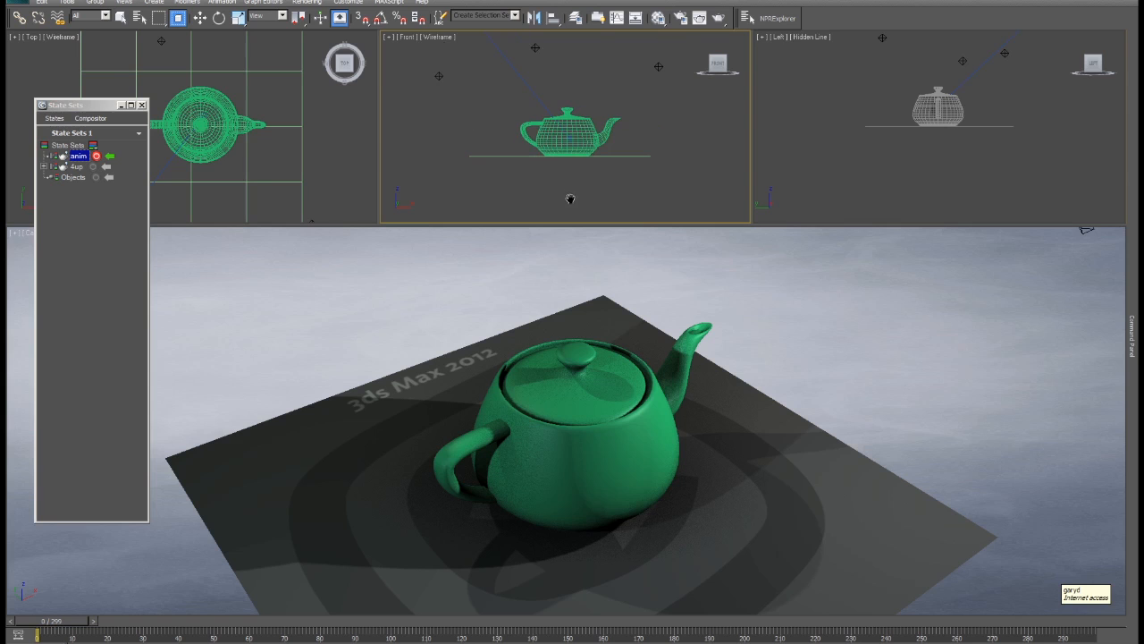
left_click(427, 37)
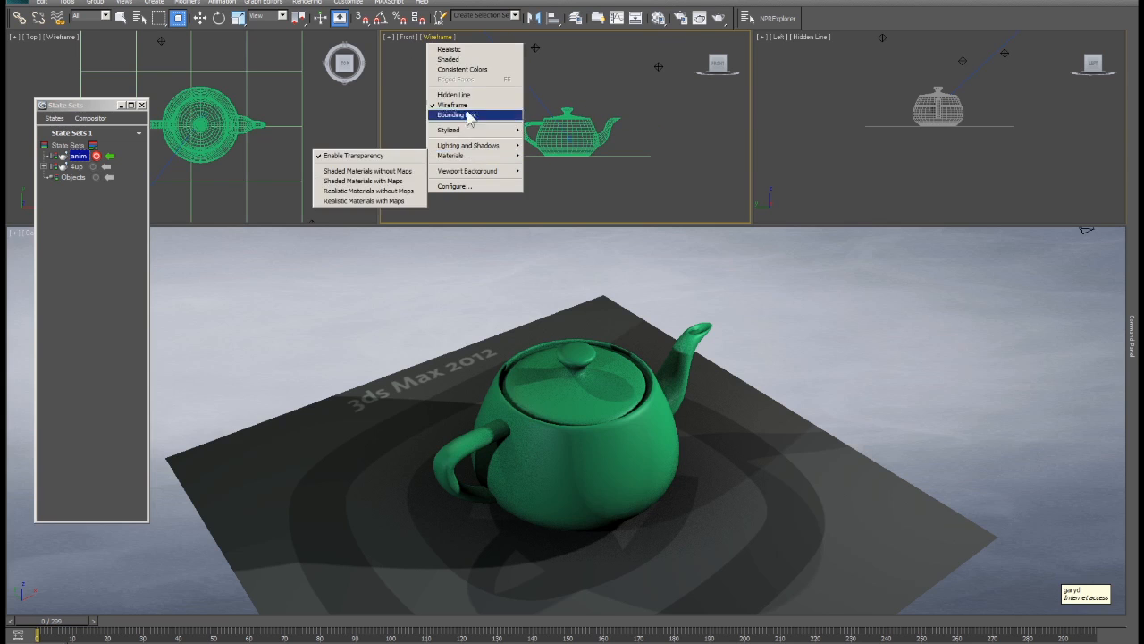
left_click(464, 95)
left_click(813, 42)
left_click(815, 37)
left_click(836, 51)
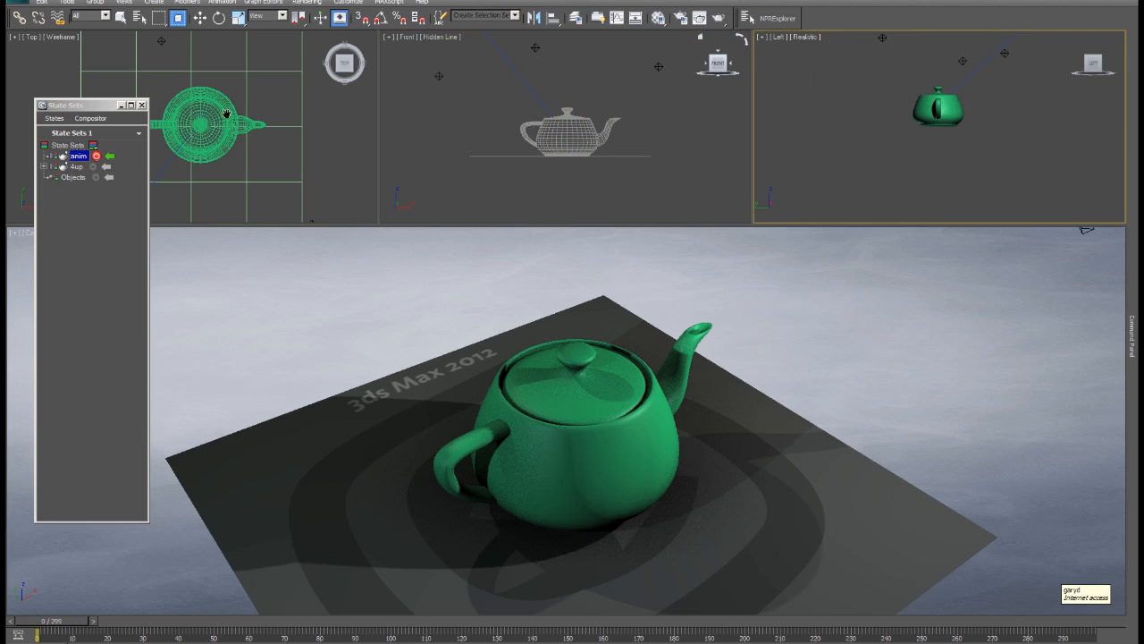
left_click(102, 170)
left_click(109, 155)
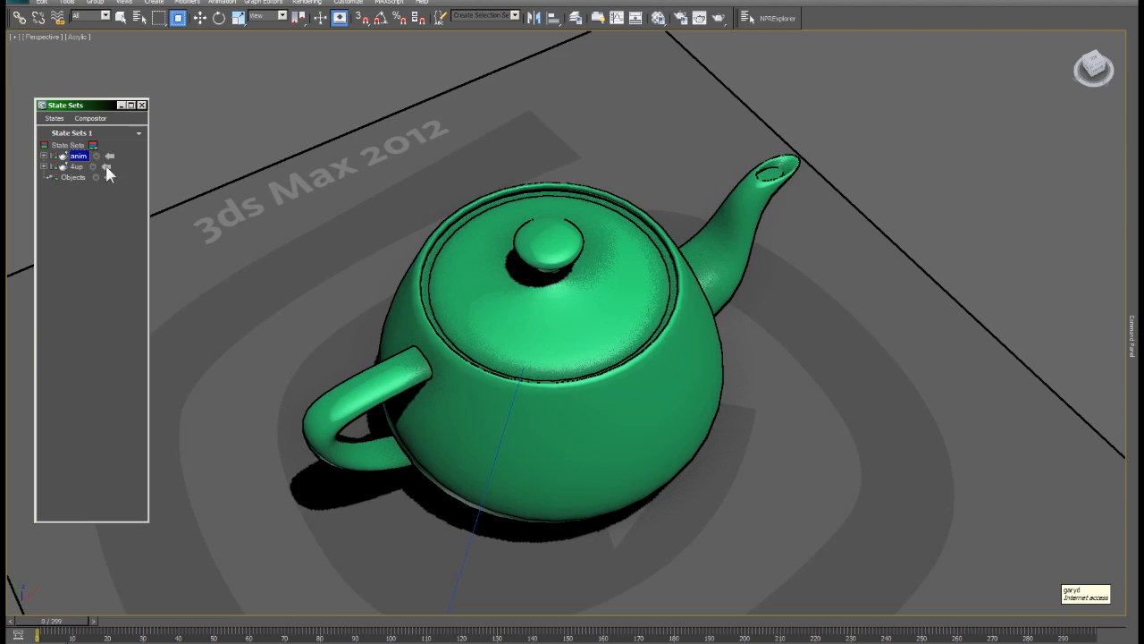
Compare the 4up and anim viewport layouts by switching between the two states.
left_click(106, 167)
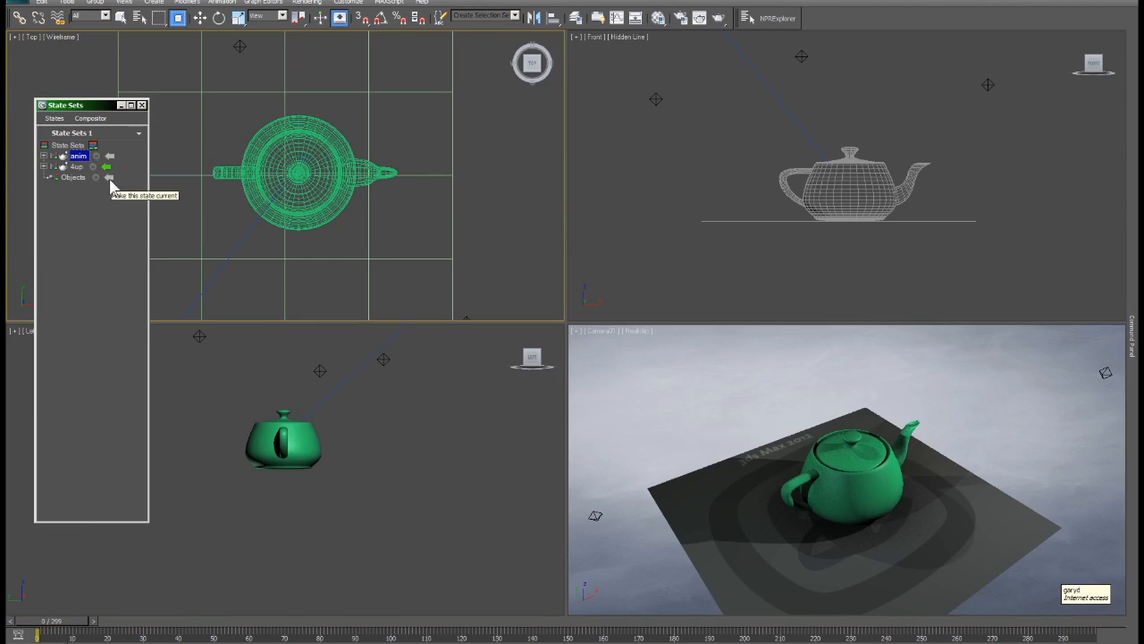
left_click(107, 170)
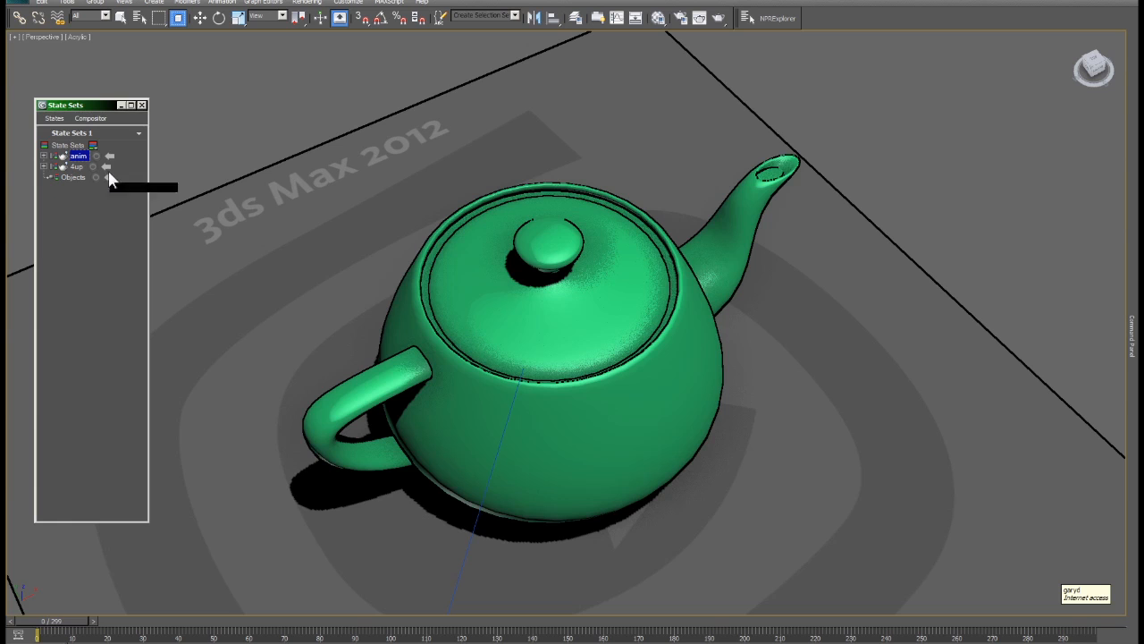
left_click(106, 167)
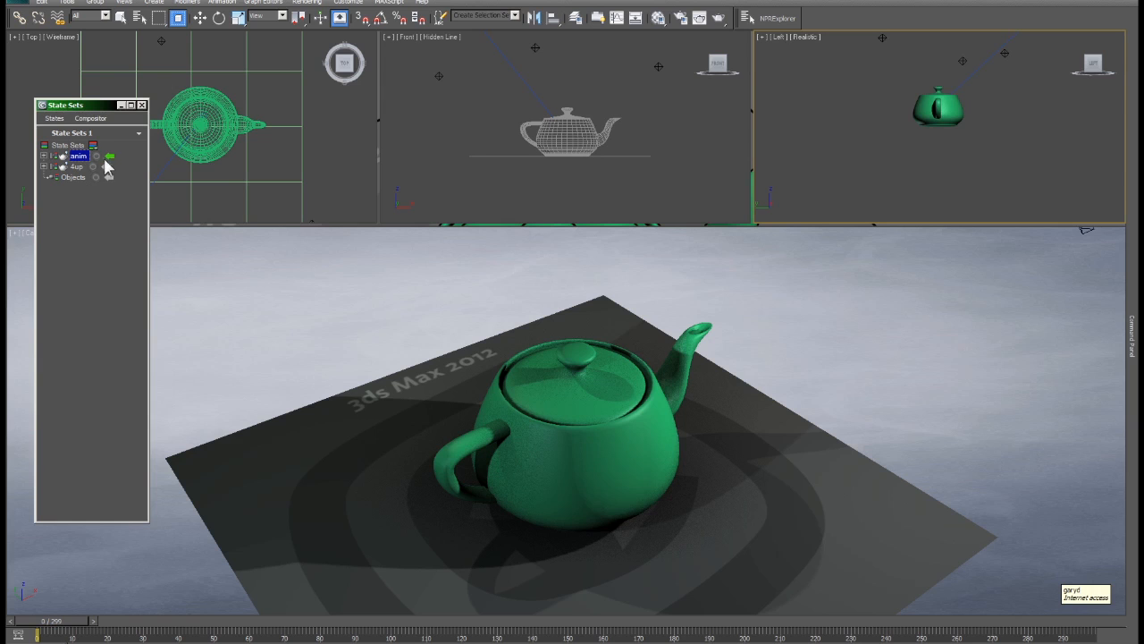
Restore the anim viewport layout from its state.
left_click(108, 156)
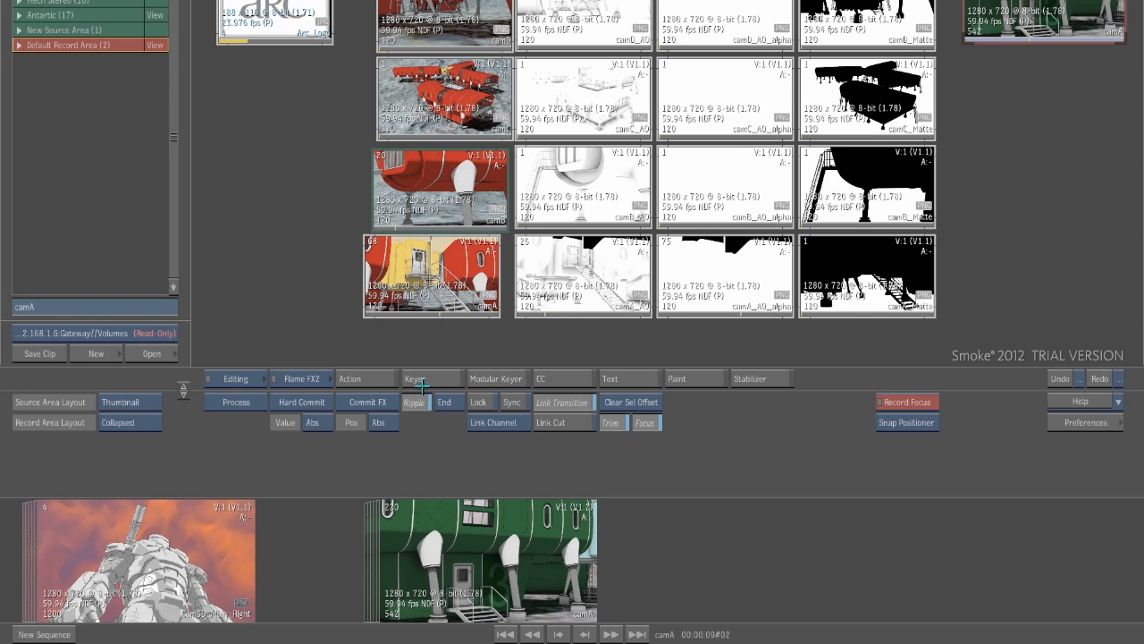
Switch to Autodesk Smoke and look over the camA and camB clips and camA's AO, alpha and matte clips on the desktop.
left_click(431, 304)
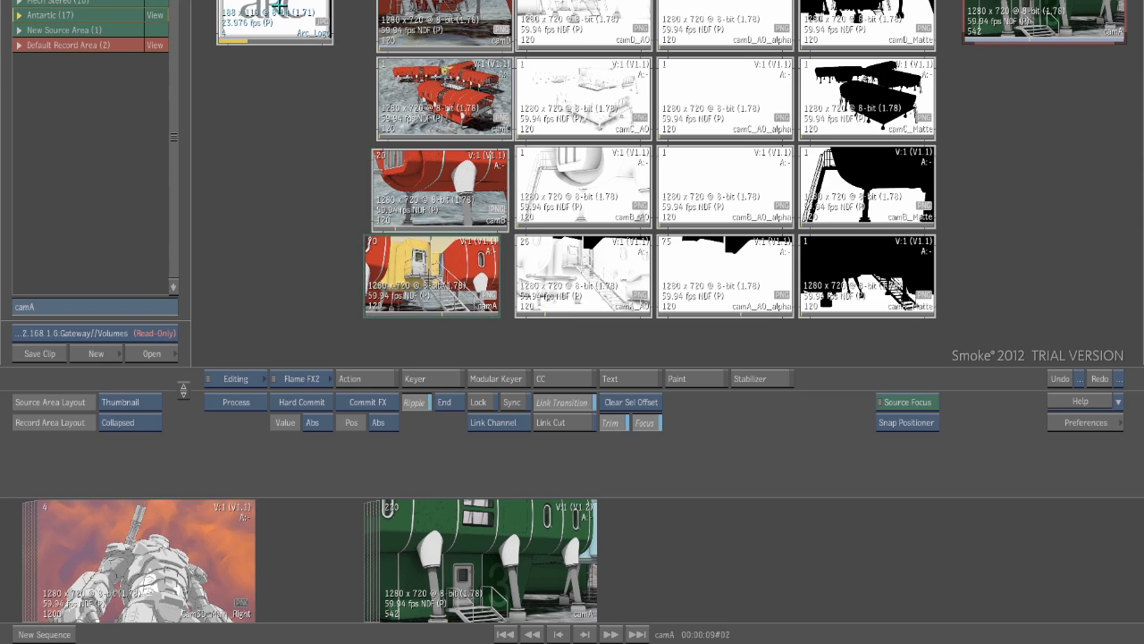
left_click(279, 9)
left_click(450, 301)
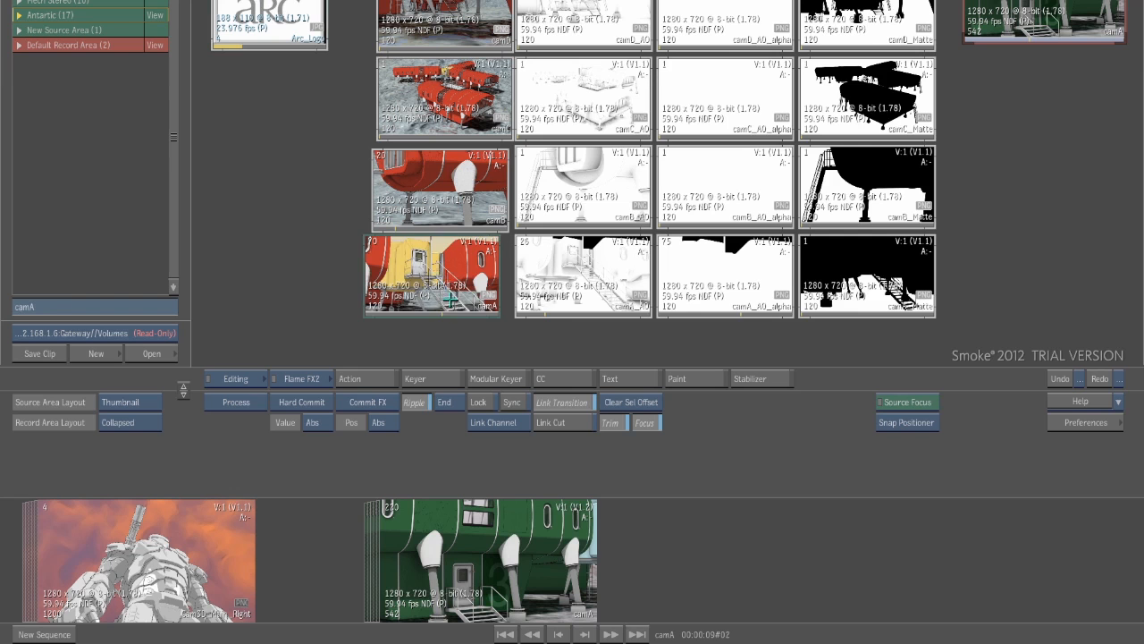
left_click_drag(421, 251, 434, 257)
left_click(433, 204)
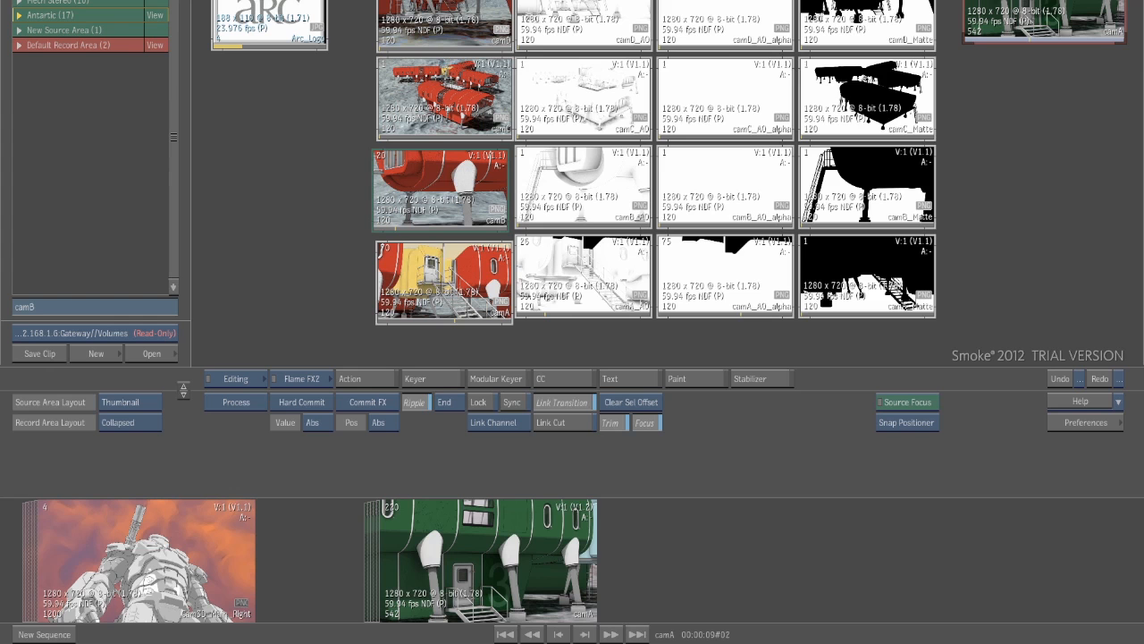
left_click(579, 292)
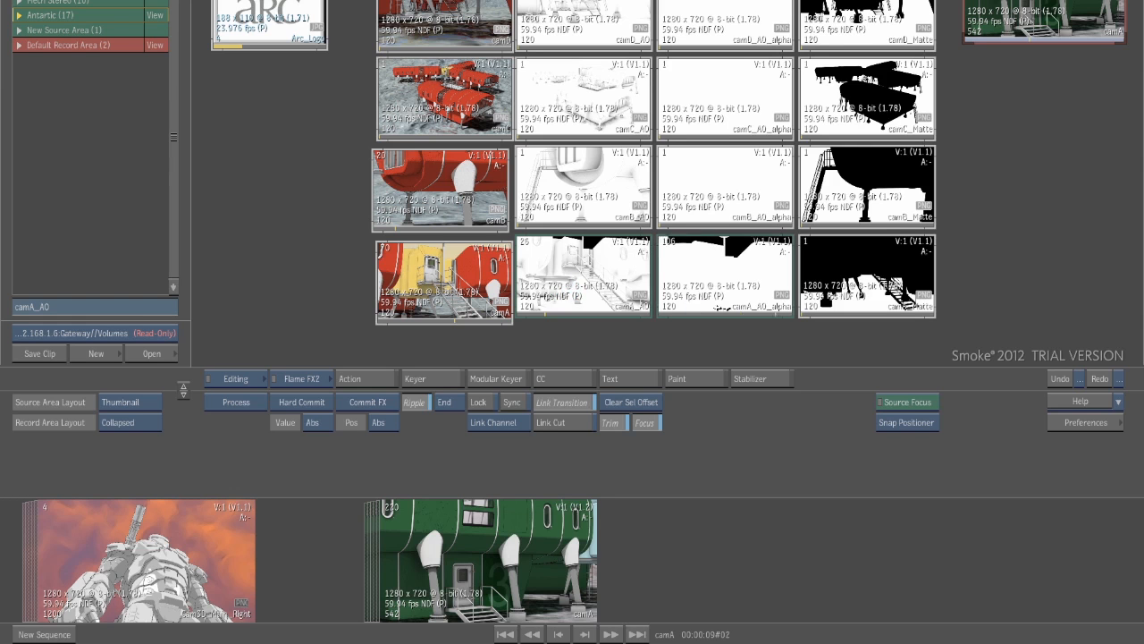
left_click(732, 312)
mouse_move(814, 313)
left_mouse_down()
mouse_move(953, 314)
mouse_move(827, 314)
left_mouse_up()
left_click(441, 287)
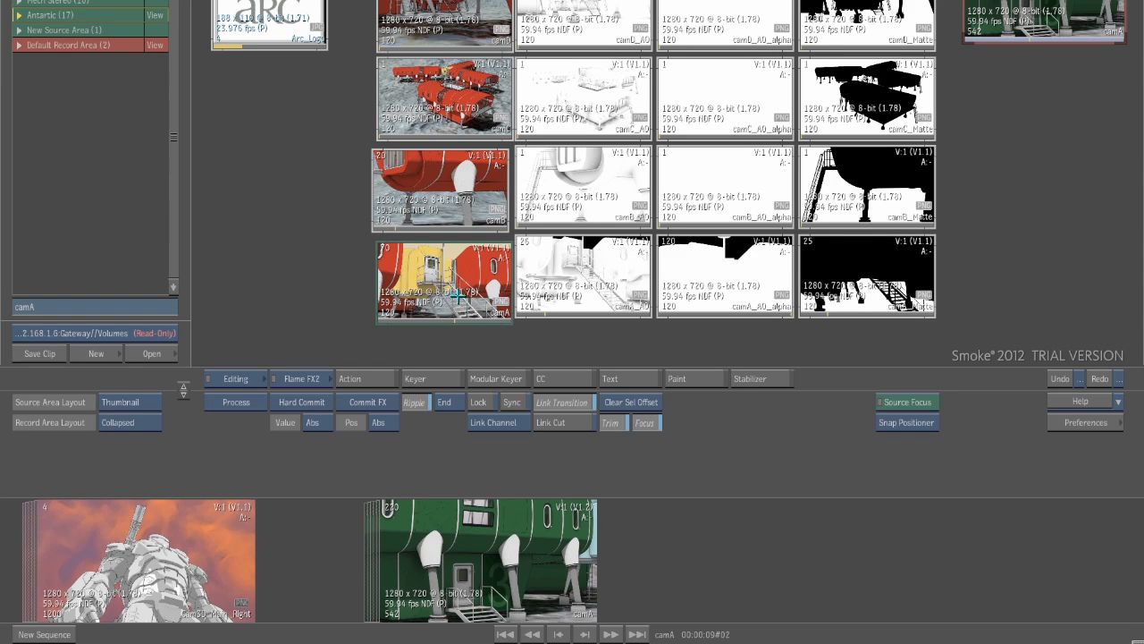
Scrub through the camA, camB and camD beauty clips in the full-screen player and return to the desktop.
double_click(458, 295)
left_click_drag(594, 457, 471, 527)
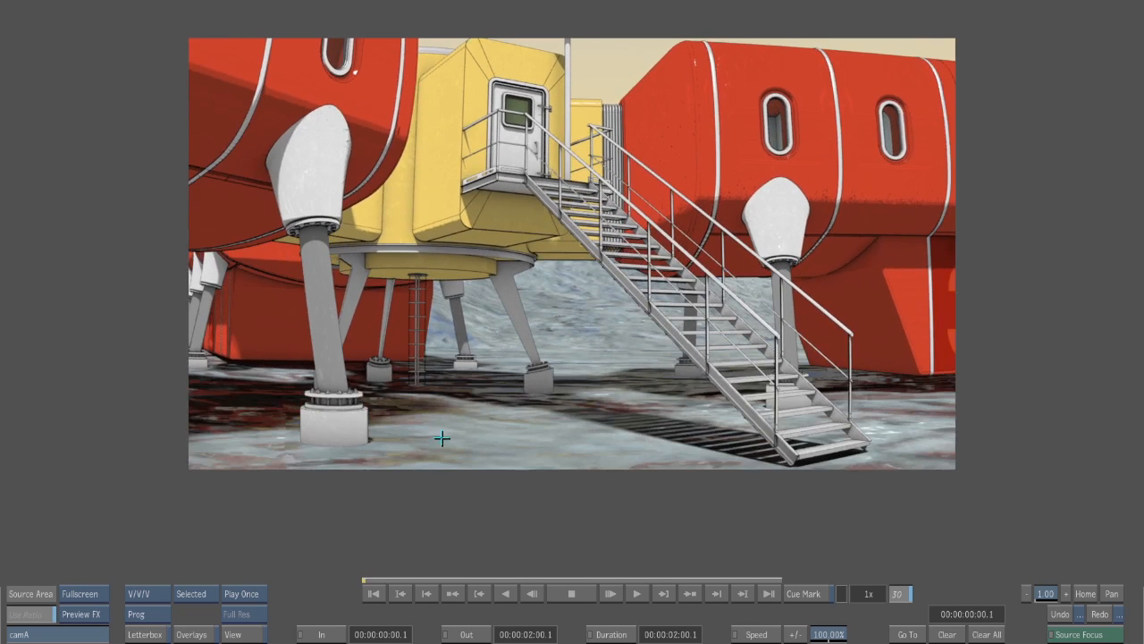
key("Escape")
double_click(449, 223)
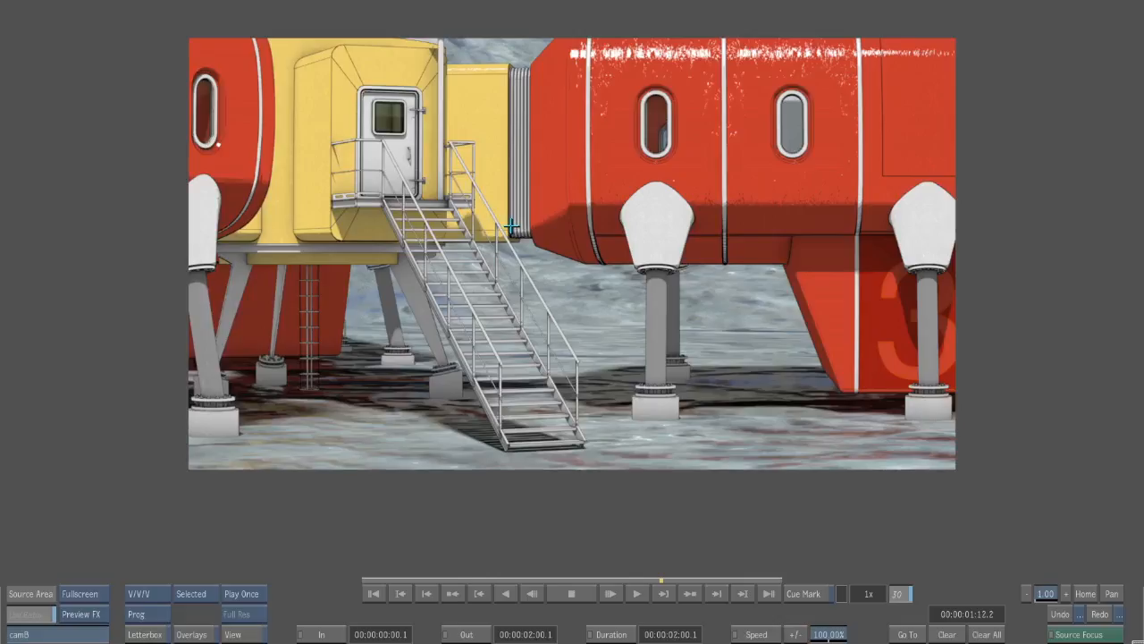
key("Escape")
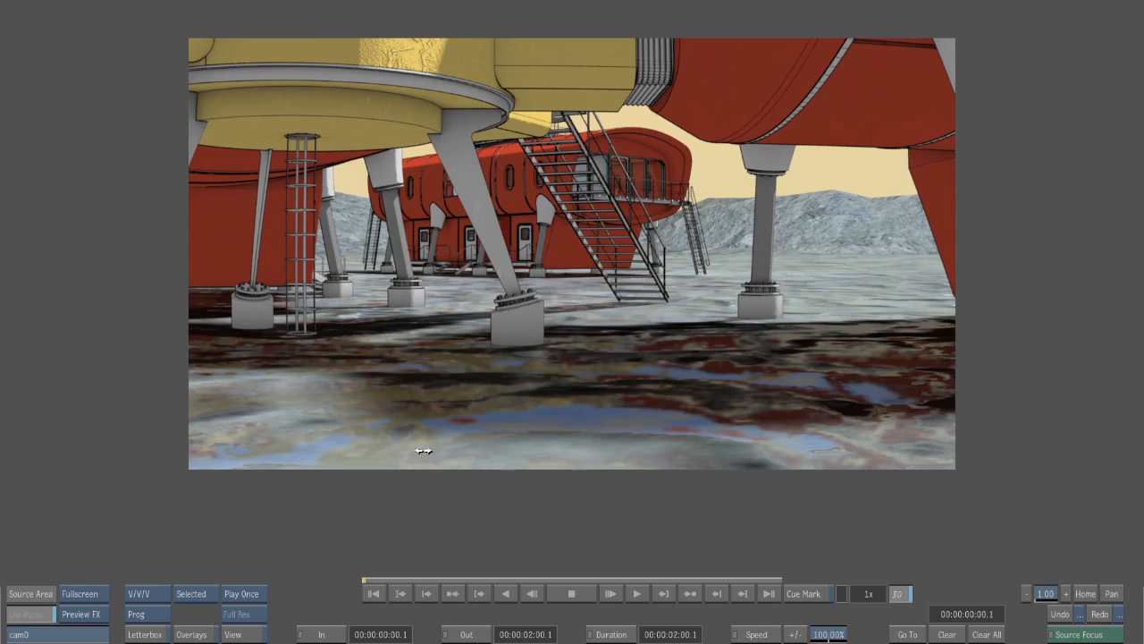
mouse_move(424, 450)
left_mouse_down()
mouse_move(810, 468)
mouse_move(705, 451)
left_mouse_up()
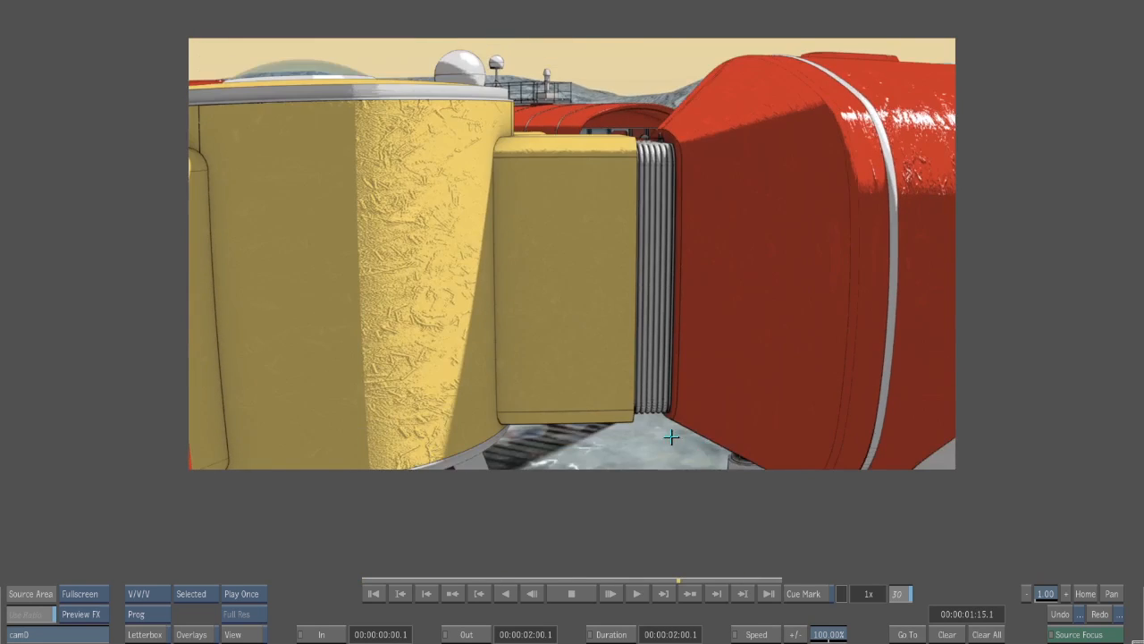
key("Escape")
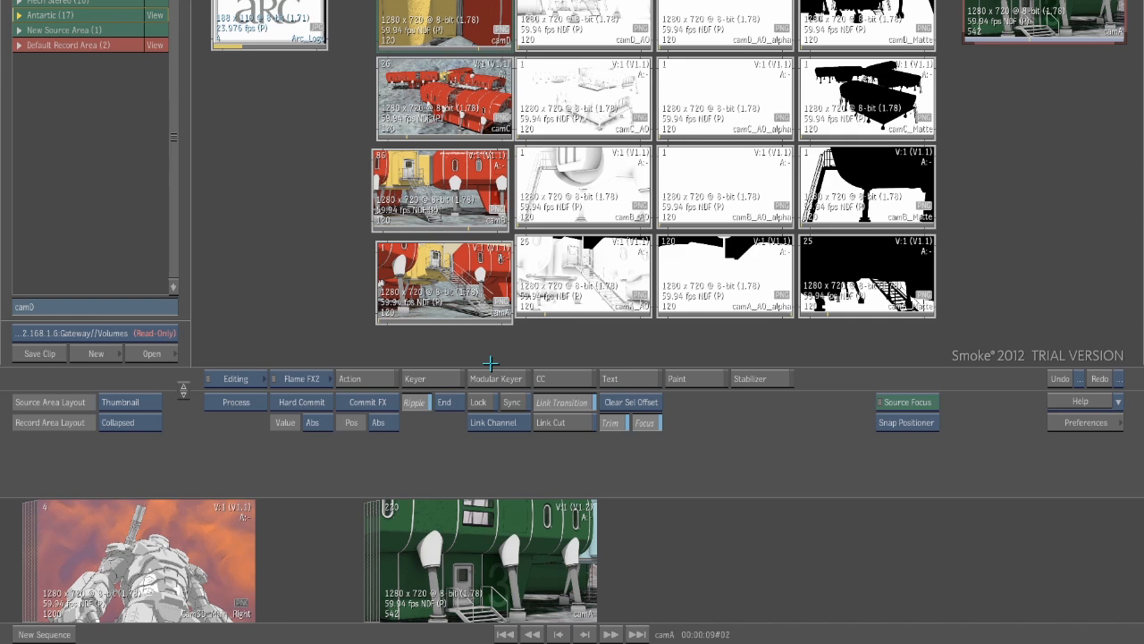
Open the clip library, examine the CamC and CamD render-pass folders and the list of import formats, and return to the desktop.
left_click_drag(437, 305, 432, 301)
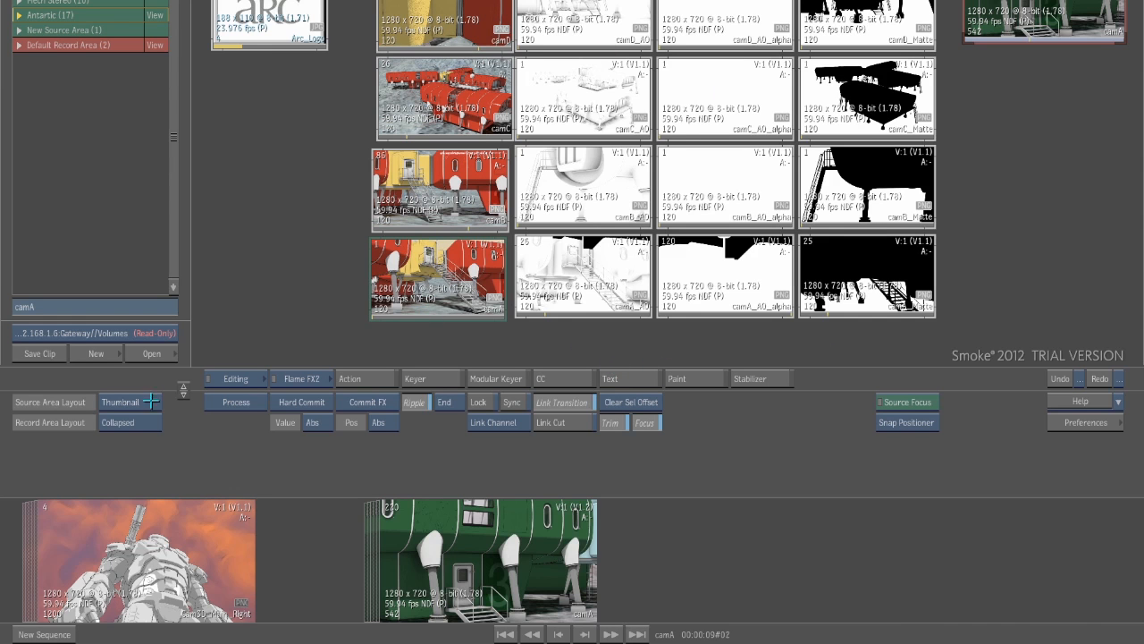
left_click(152, 354)
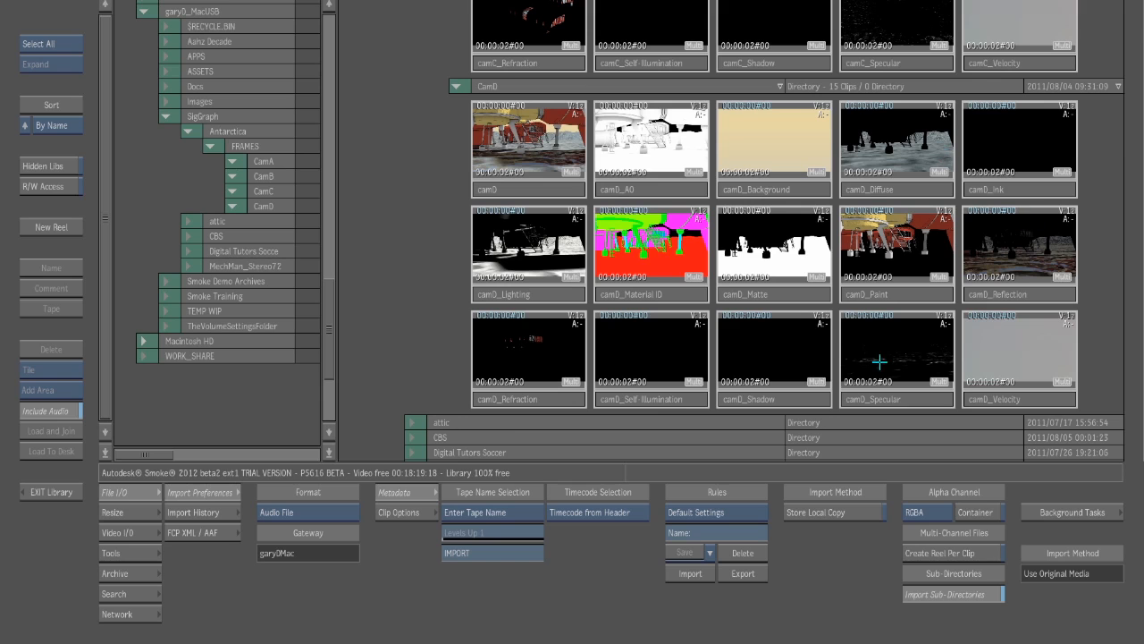
scroll(327, 317, "up", 2)
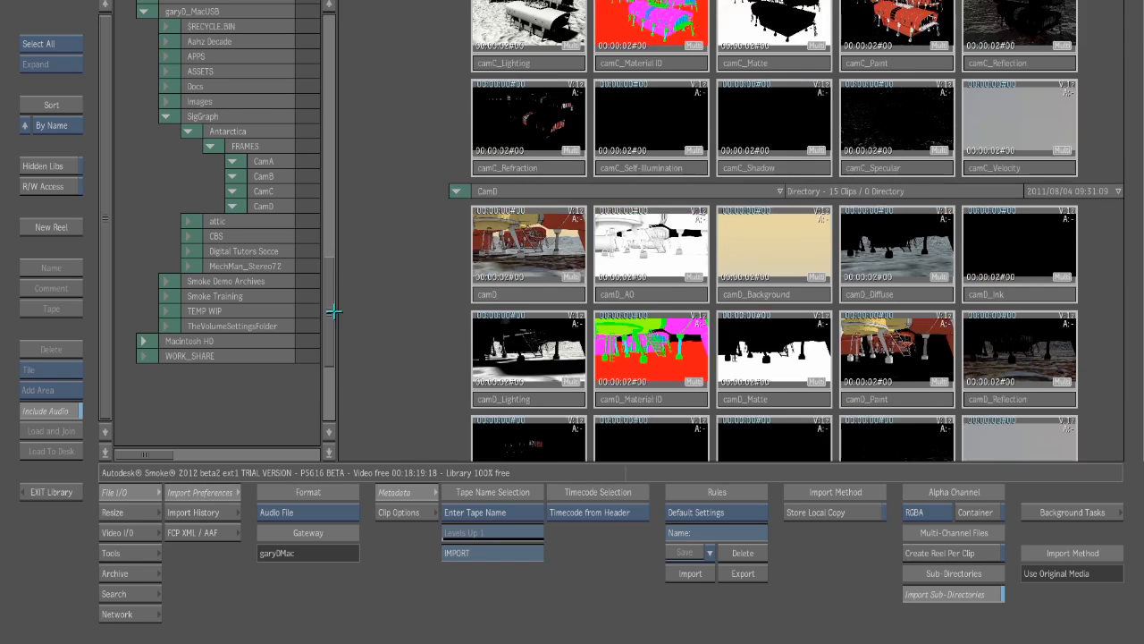
left_click_drag(335, 291, 325, 331)
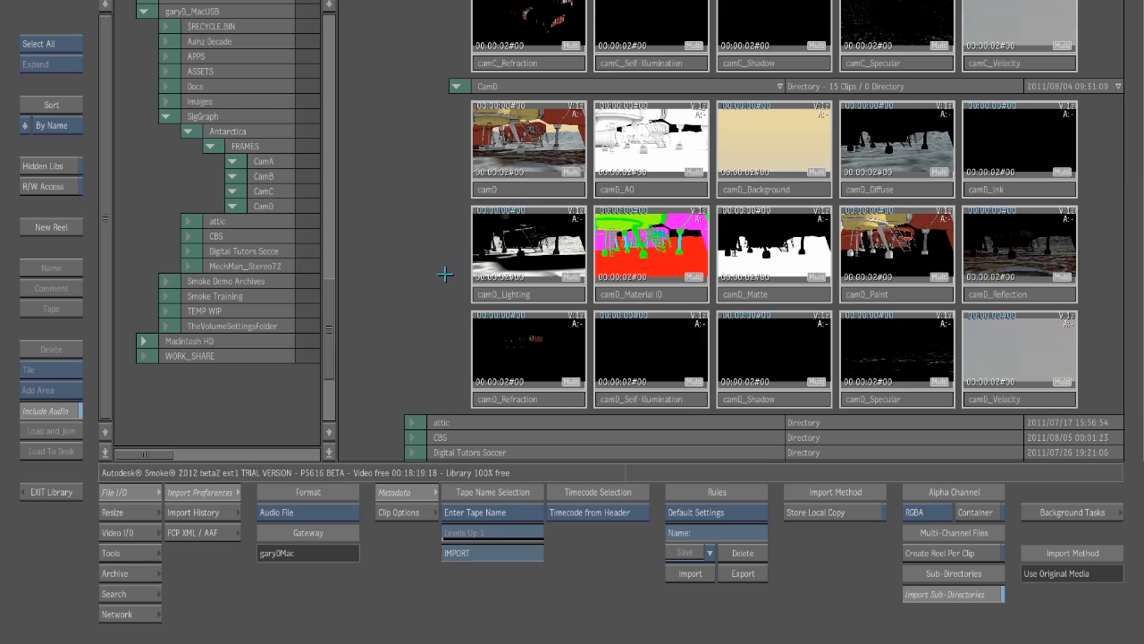
double_click(527, 185)
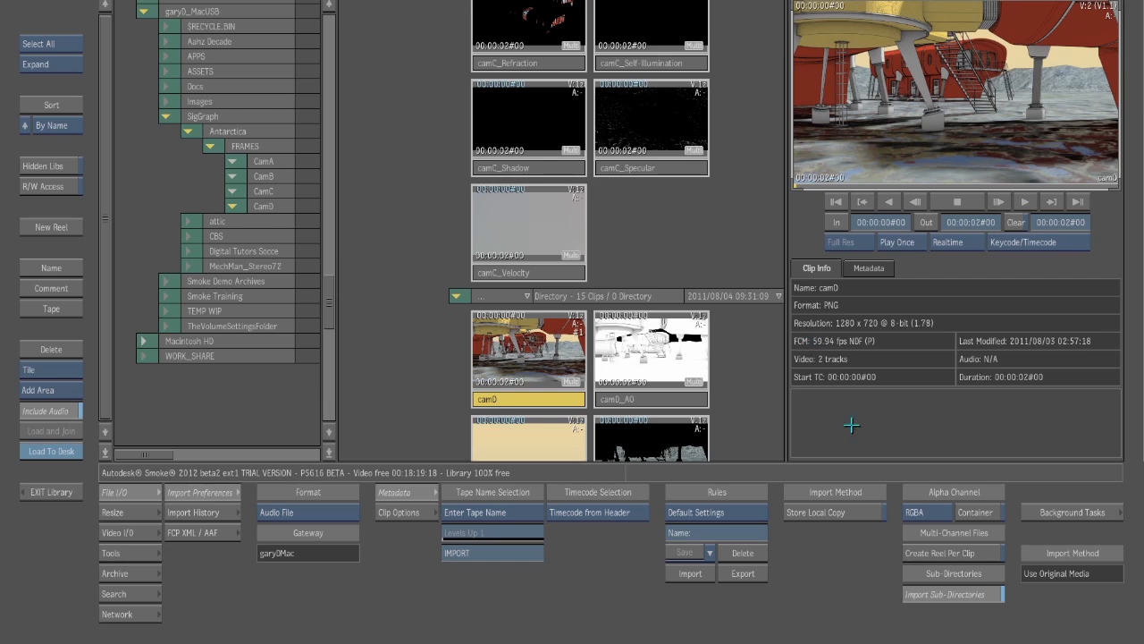
mouse_move(1143, 212)
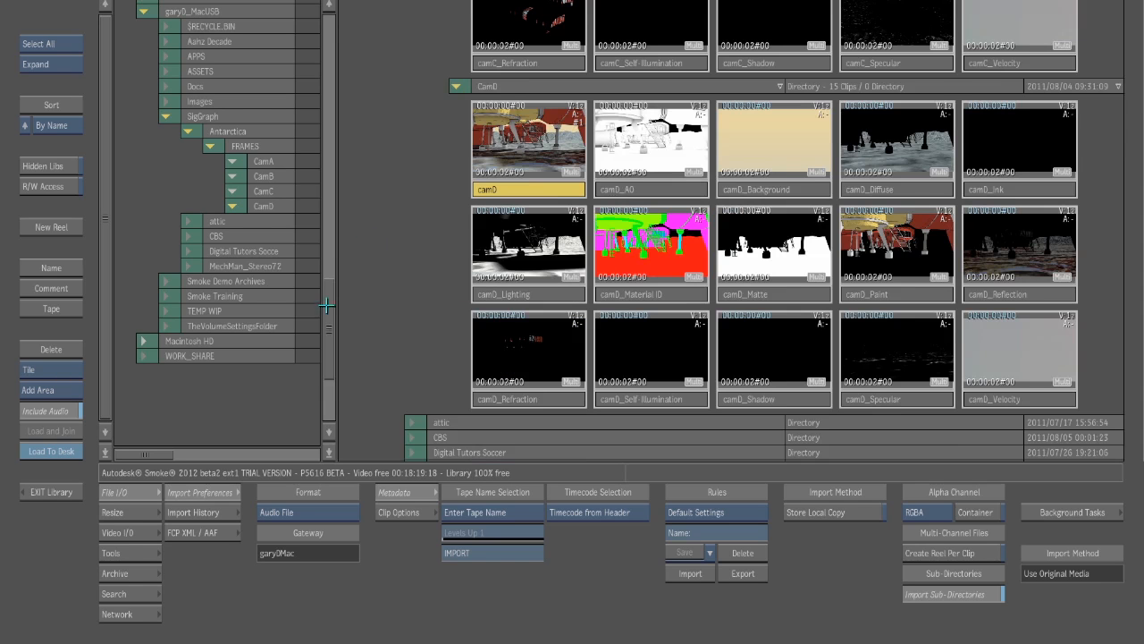
scroll(330, 293, "up", 3)
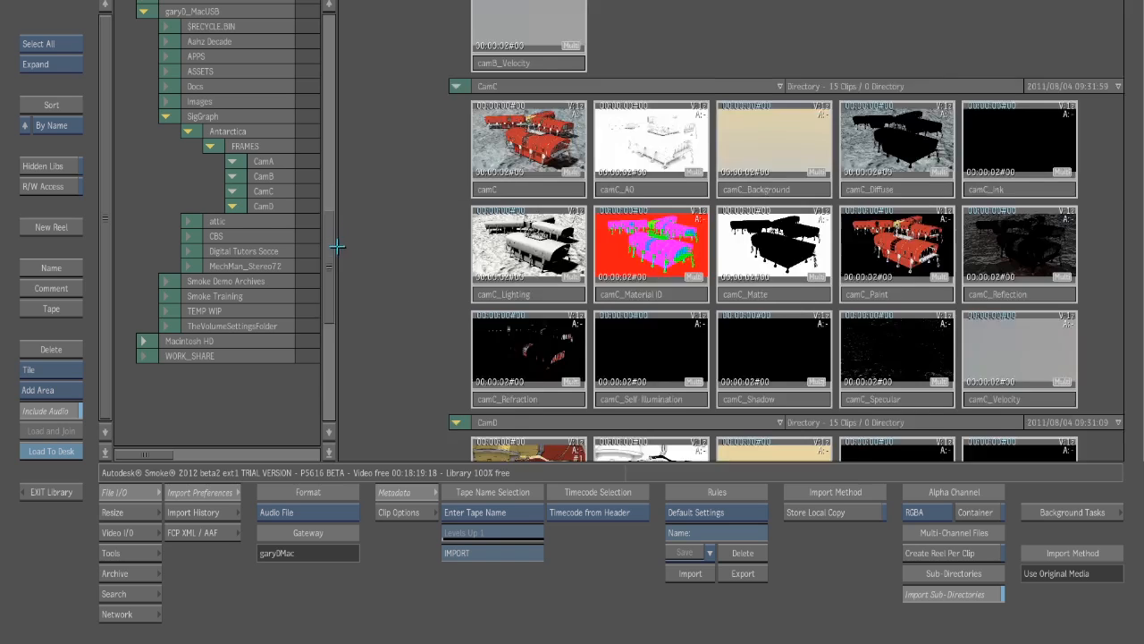
scroll(334, 295, "up", 3)
left_click(285, 515)
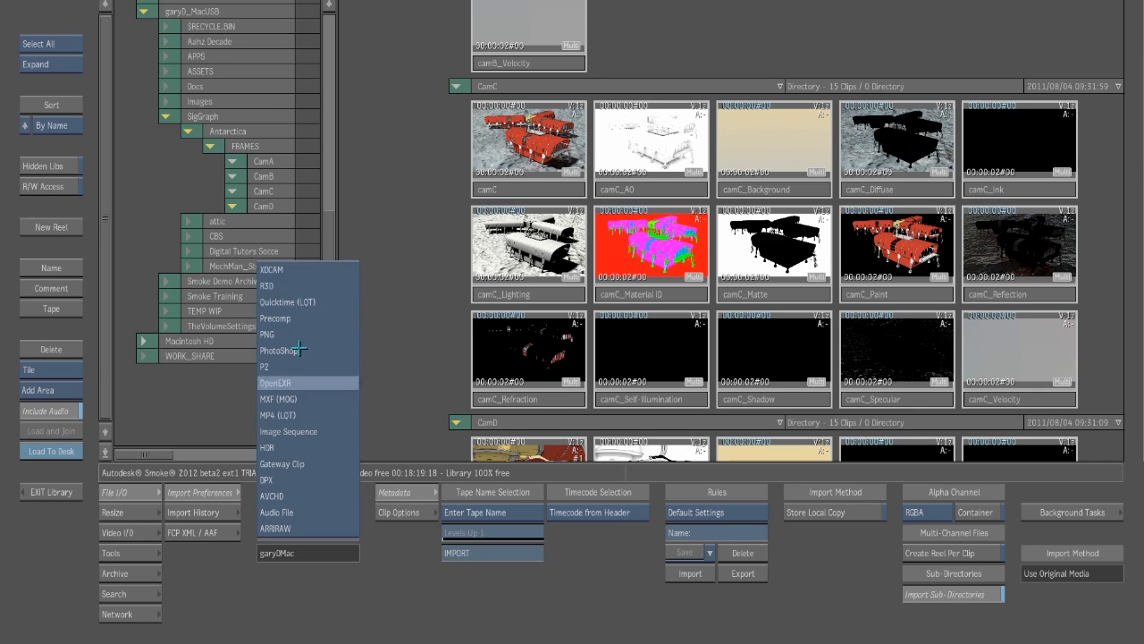
left_click(349, 596)
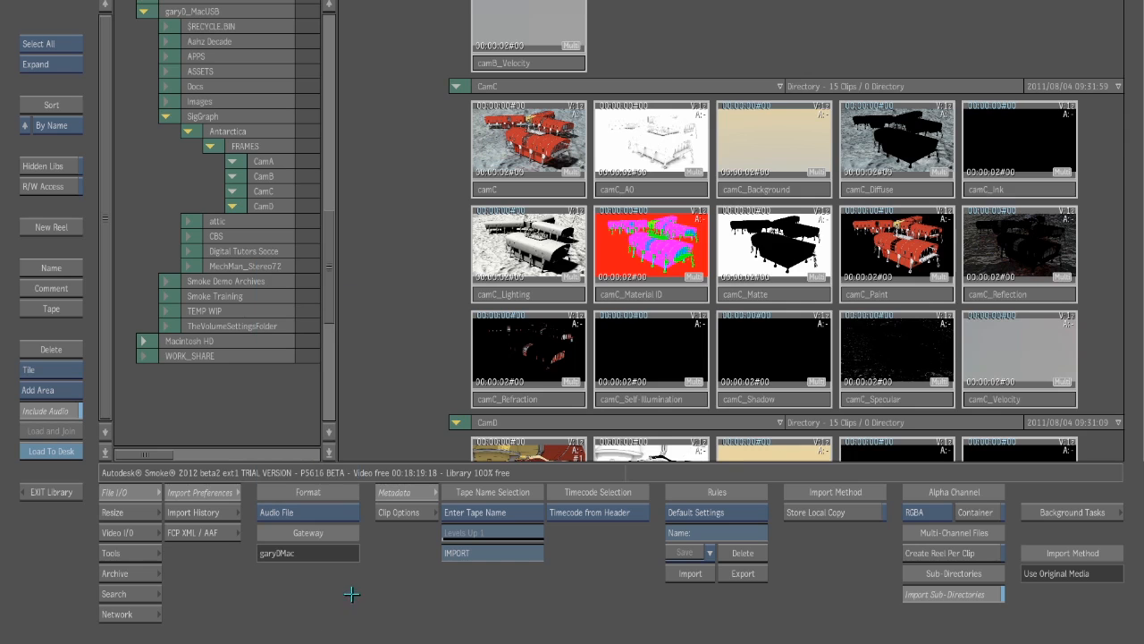
mouse_move(801, 375)
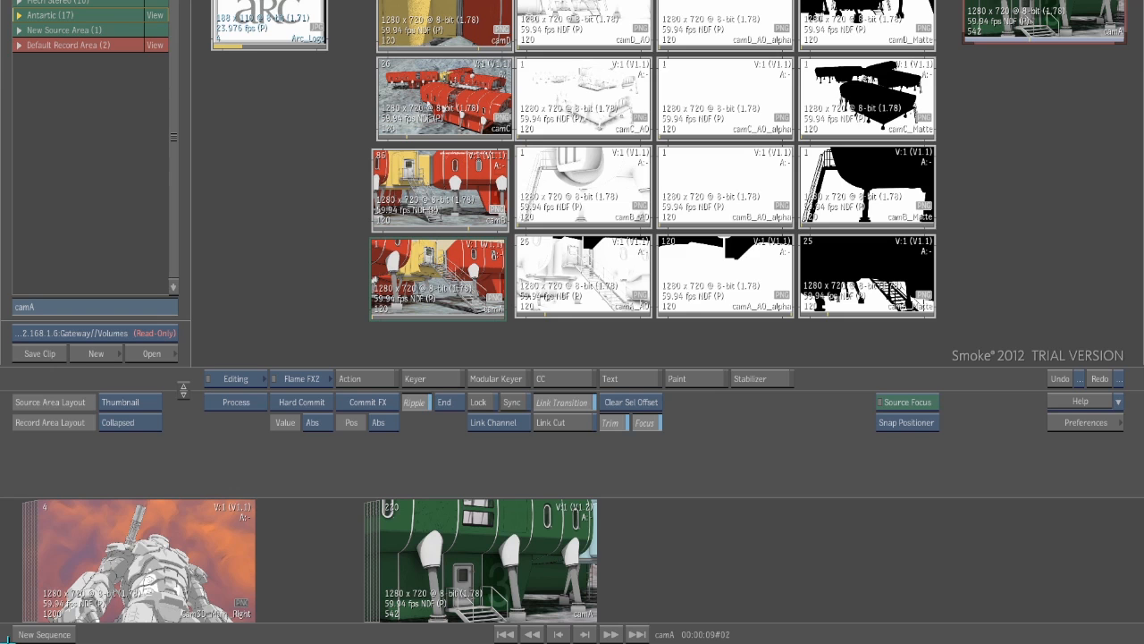
left_click_drag(427, 285, 424, 294)
left_click_drag(445, 198, 437, 206)
left_click_drag(421, 276, 420, 283)
left_click_drag(445, 196, 454, 192)
left_click_drag(414, 302, 312, 273)
mouse_move(440, 197)
left_mouse_down()
mouse_move(430, 237)
mouse_move(438, 193)
left_mouse_up()
left_click_drag(366, 259, 466, 310)
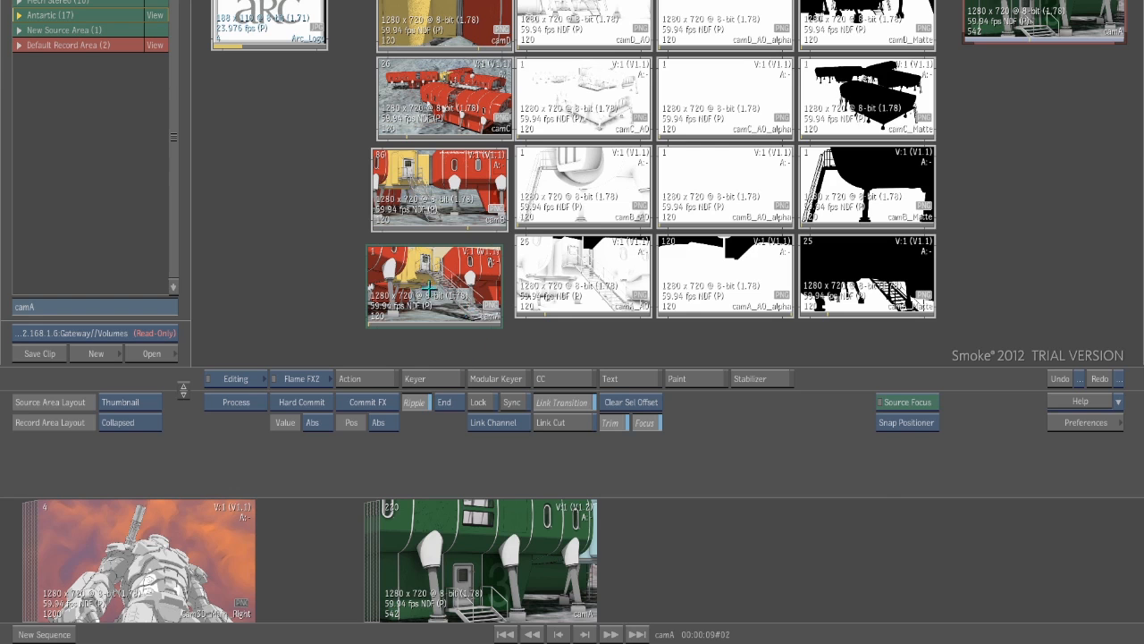
Assemble a storyboard sequence from camA, camB, camC and camD in that order, undoing the stray last edit.
left_click_drag(439, 304, 899, 544)
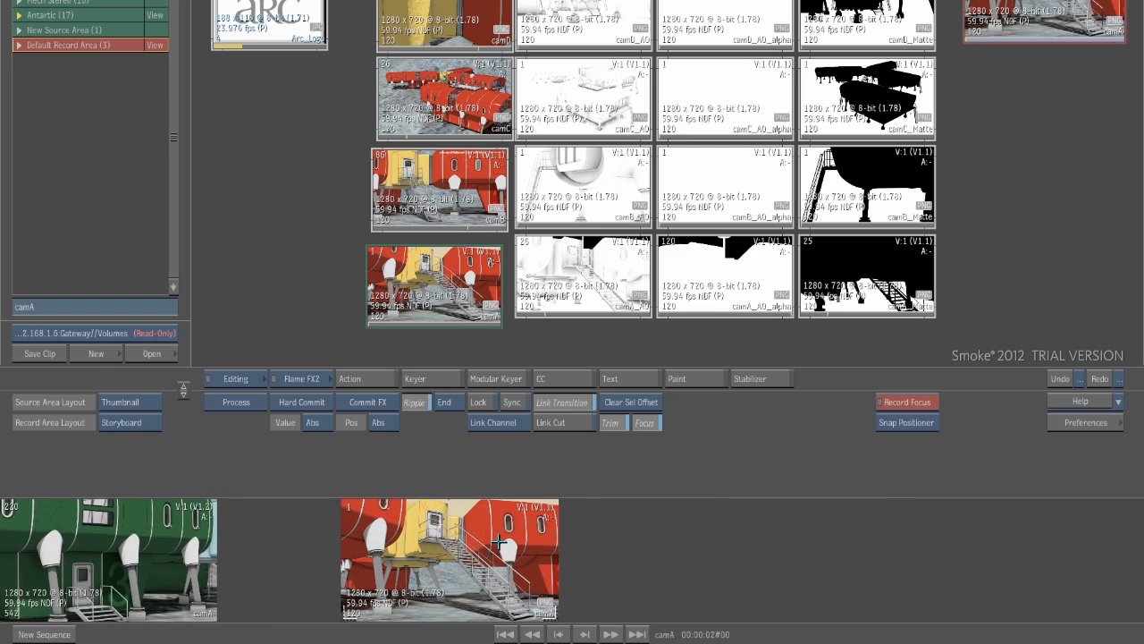
left_click_drag(469, 235, 554, 540)
left_click(430, 198)
left_click_drag(430, 203, 552, 539)
left_click_drag(456, 94, 776, 536)
left_click_drag(441, 32, 998, 559)
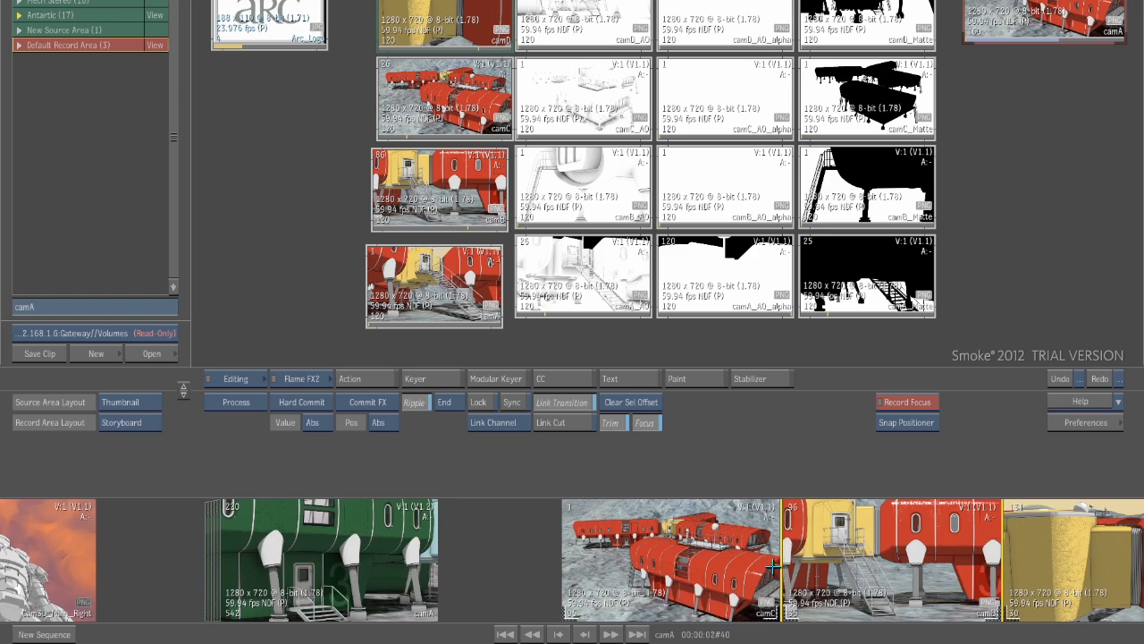
key("ctrl+z")
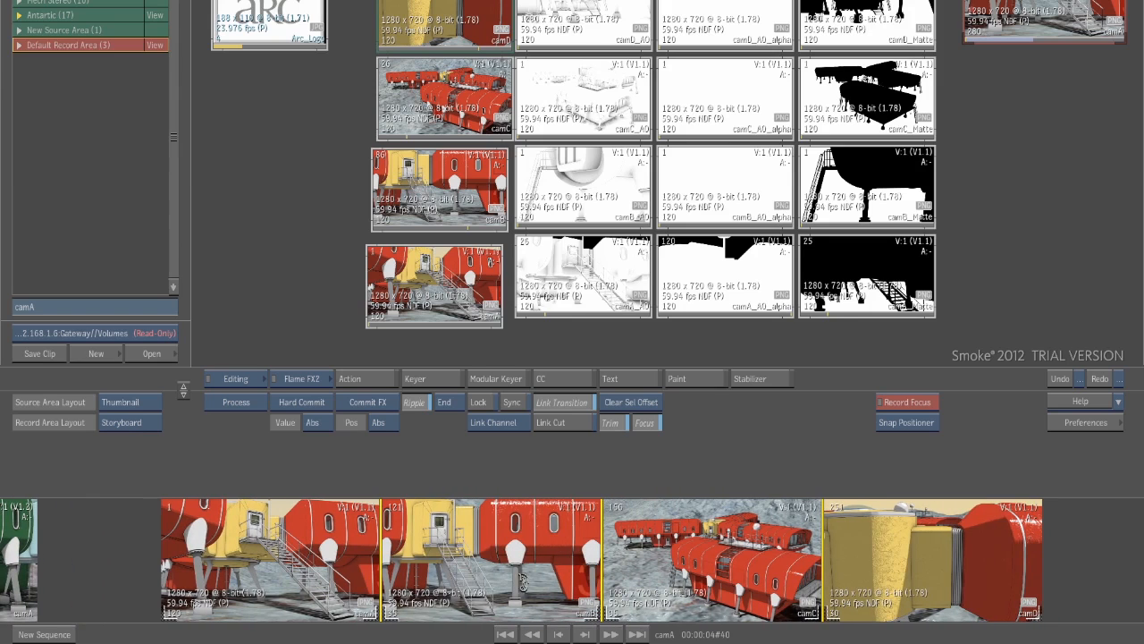
Review the assembled sequence by scrubbing through it in the record player and going back to its start.
mouse_move(1141, 299)
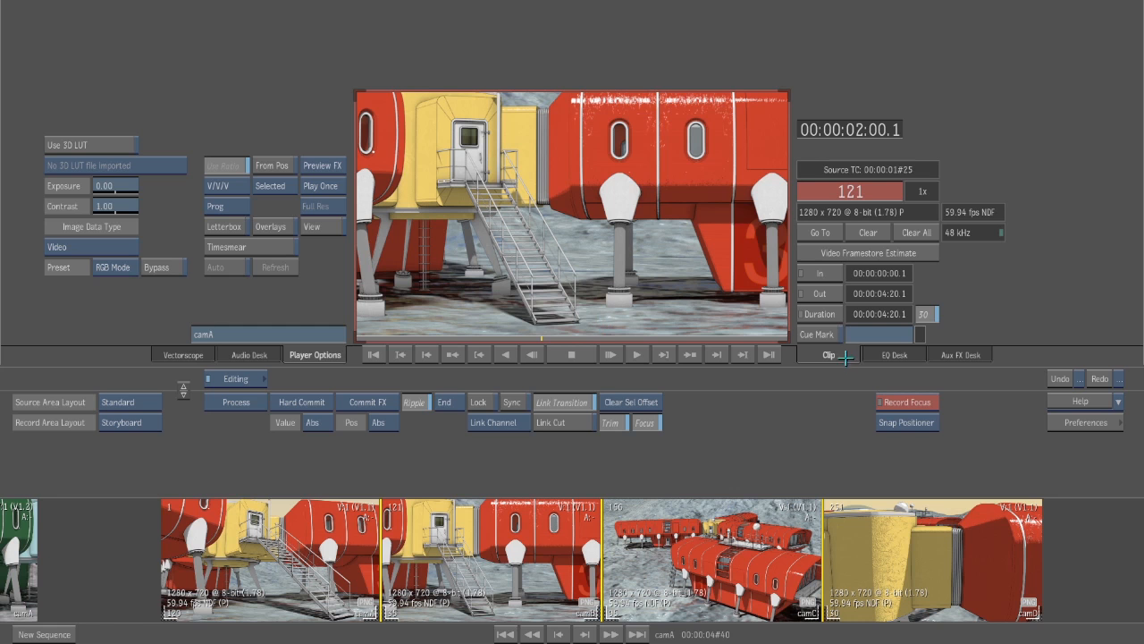
mouse_move(1143, 220)
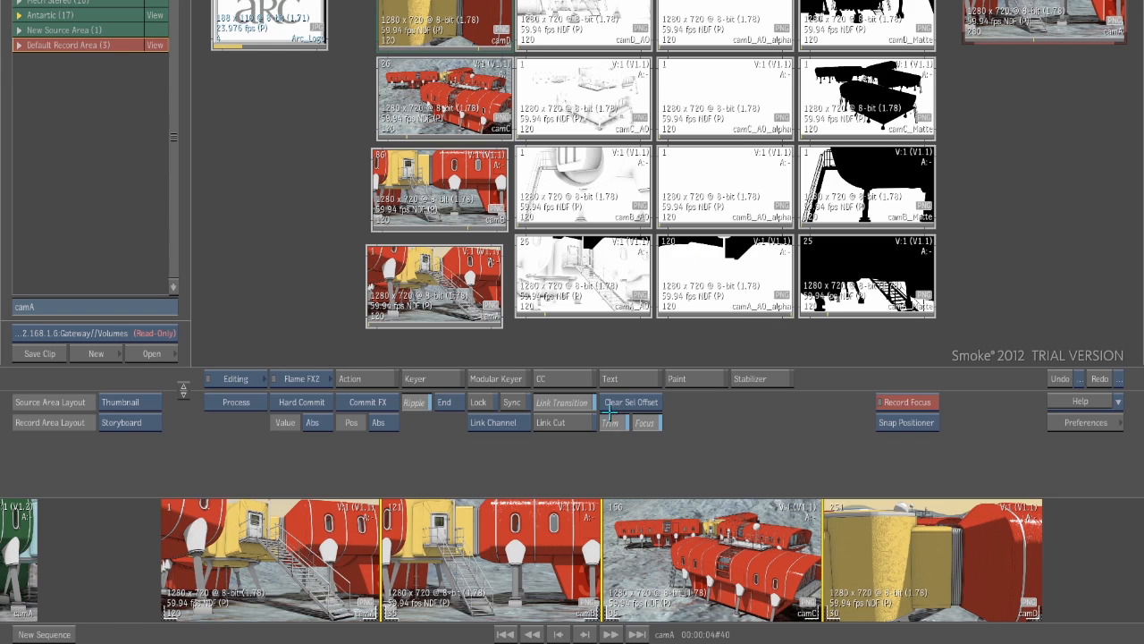
mouse_move(1143, 180)
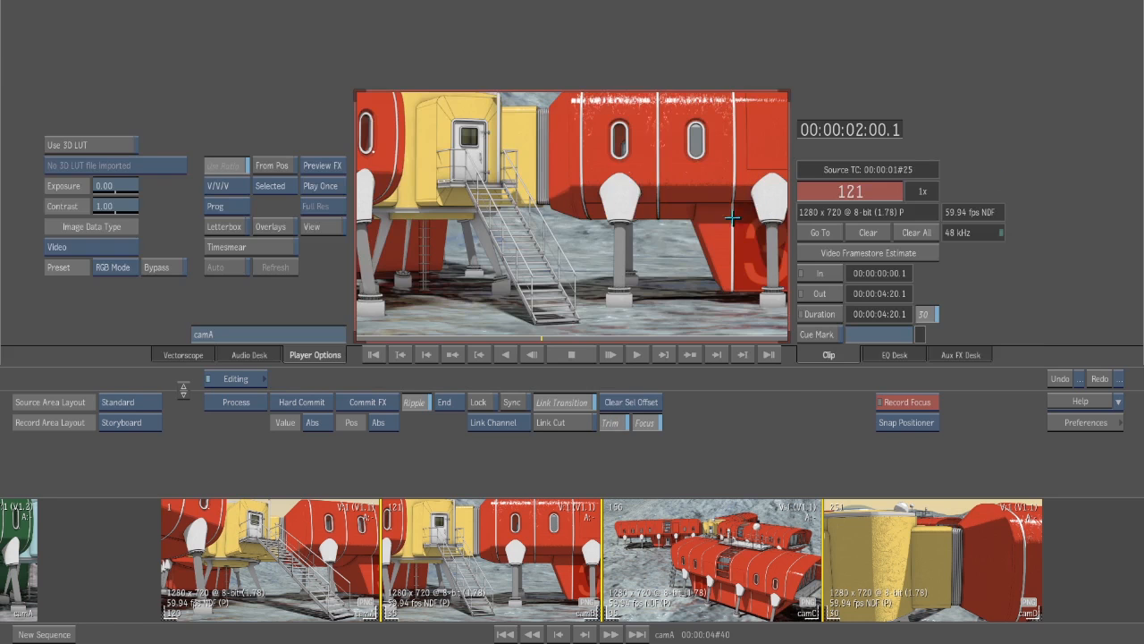
mouse_move(1143, 153)
left_click_drag(413, 330, 736, 363)
left_click(374, 354)
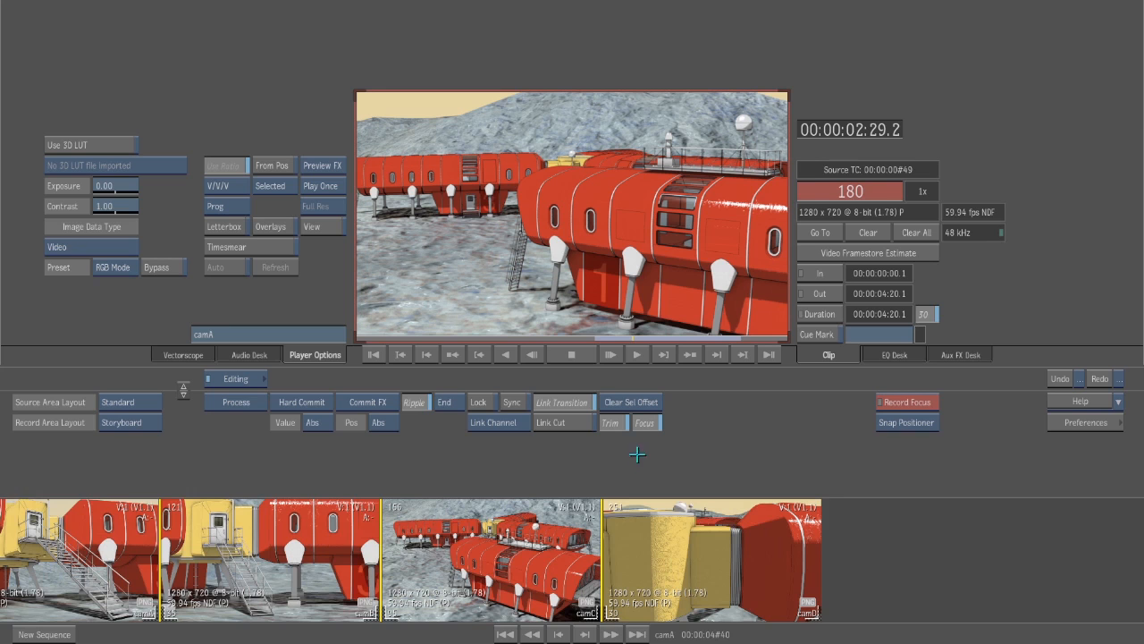
Display the sequence as a record timeline and trim the camB segment's head out to 0 hidden head frames.
key("t")
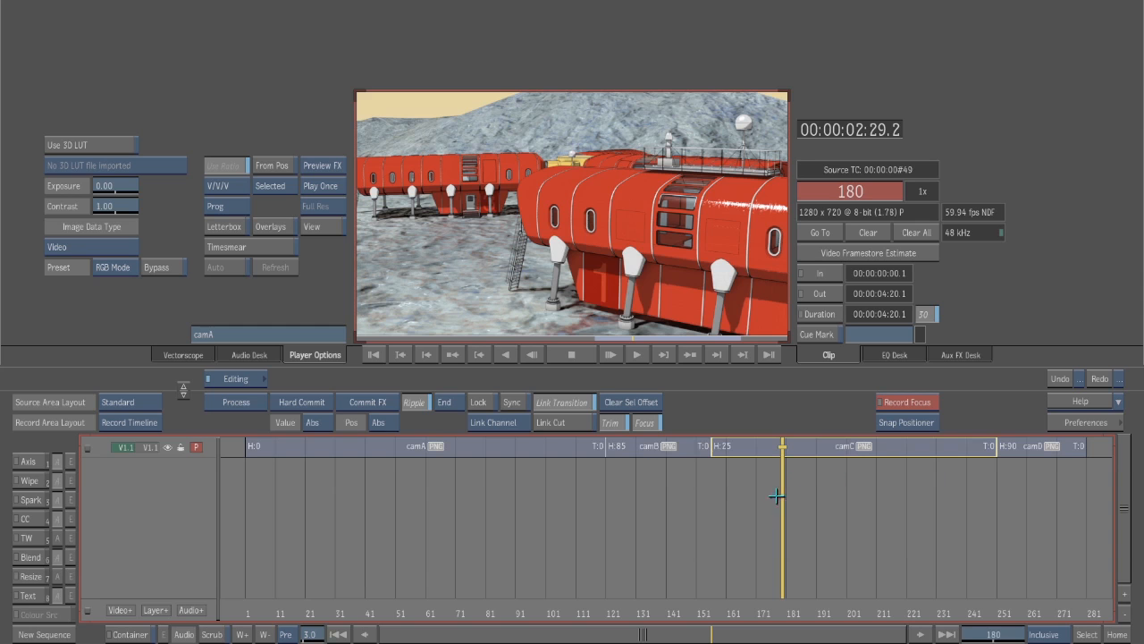
left_click_drag(780, 502, 548, 524)
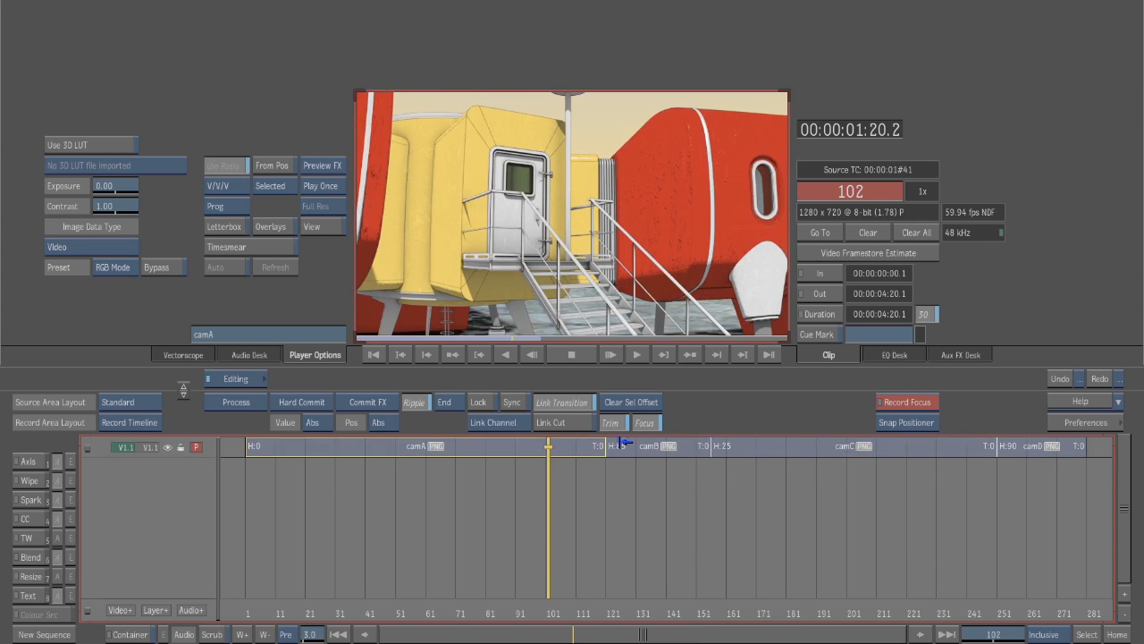
left_click(619, 449)
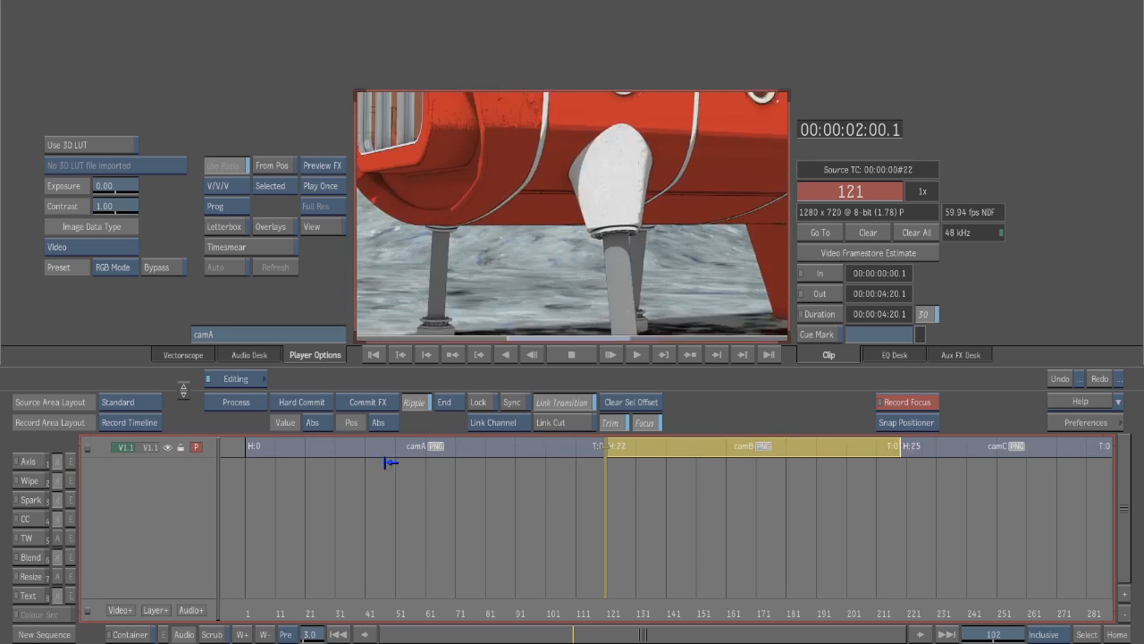
left_click_drag(613, 450, 467, 525)
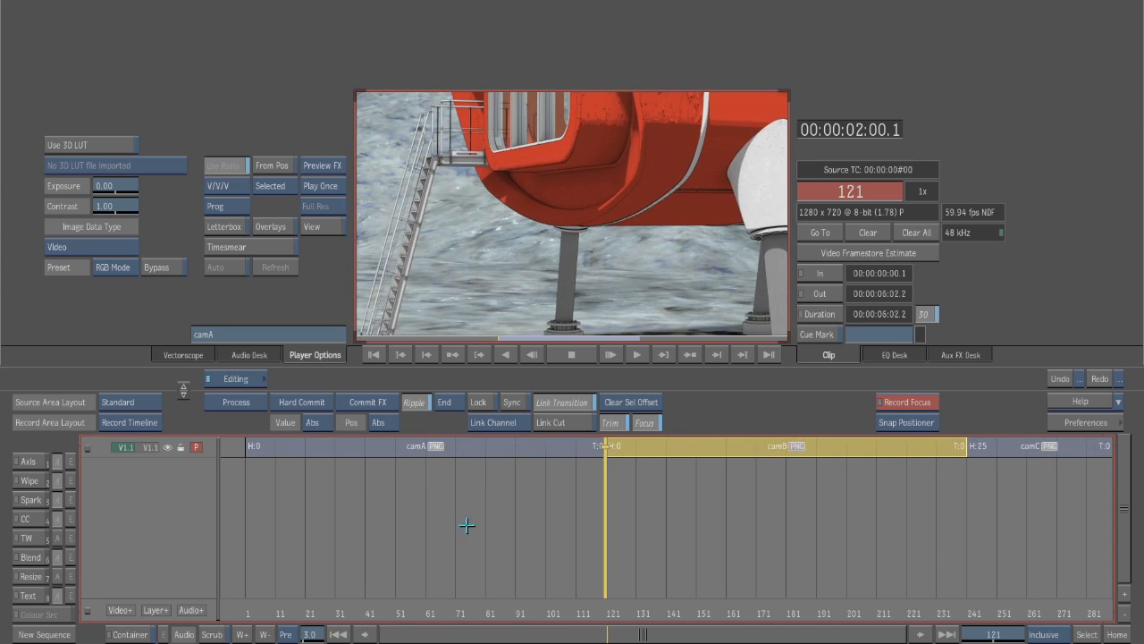
Trim the heads of the camC and camD segments out to 0 hidden head frames.
left_click_drag(927, 464, 706, 479)
left_click(1116, 633)
left_click_drag(1036, 451, 451, 517)
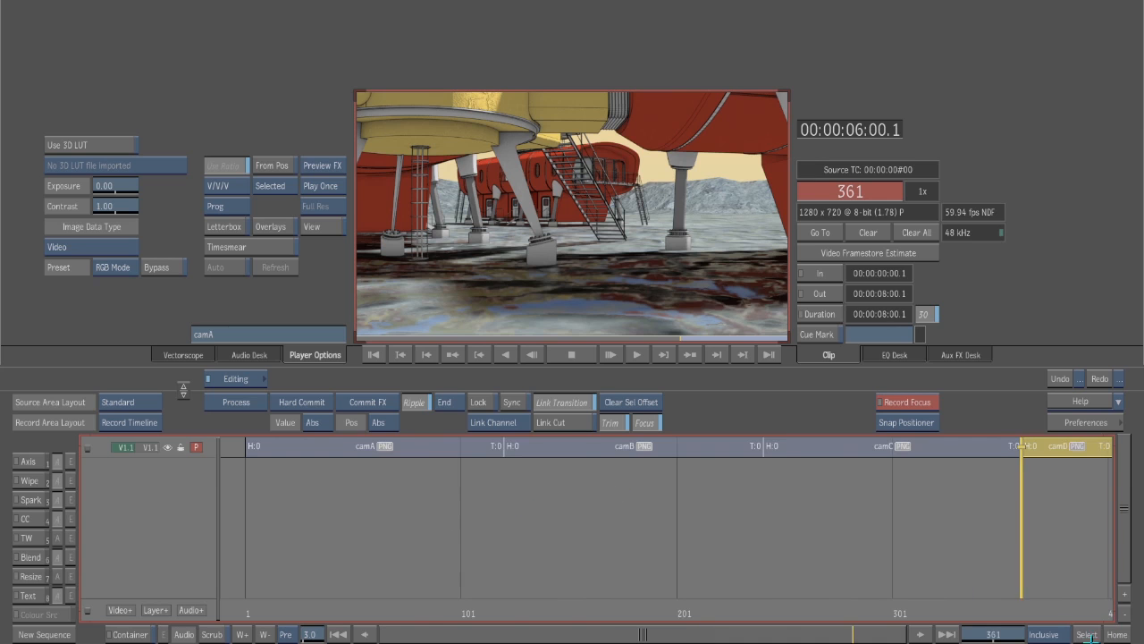
left_click(1115, 634)
left_click(938, 543)
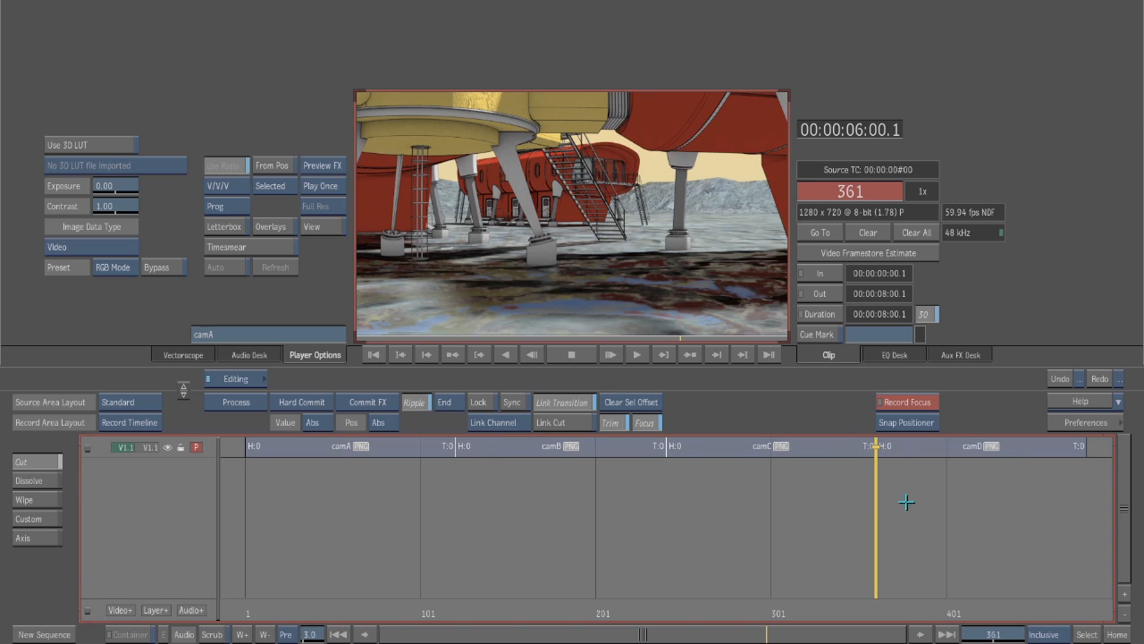
Scrub back and forth through the record timeline and check the available snapping modes, keeping Snap Positioner.
left_click_drag(882, 509, 583, 615)
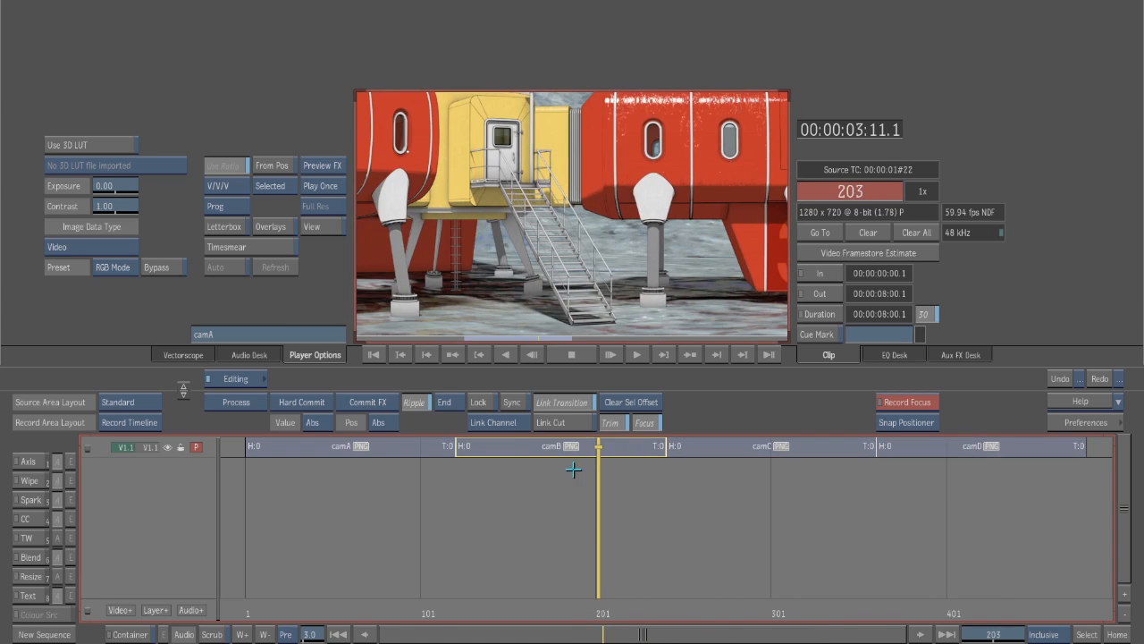
left_click_drag(598, 521, 934, 509)
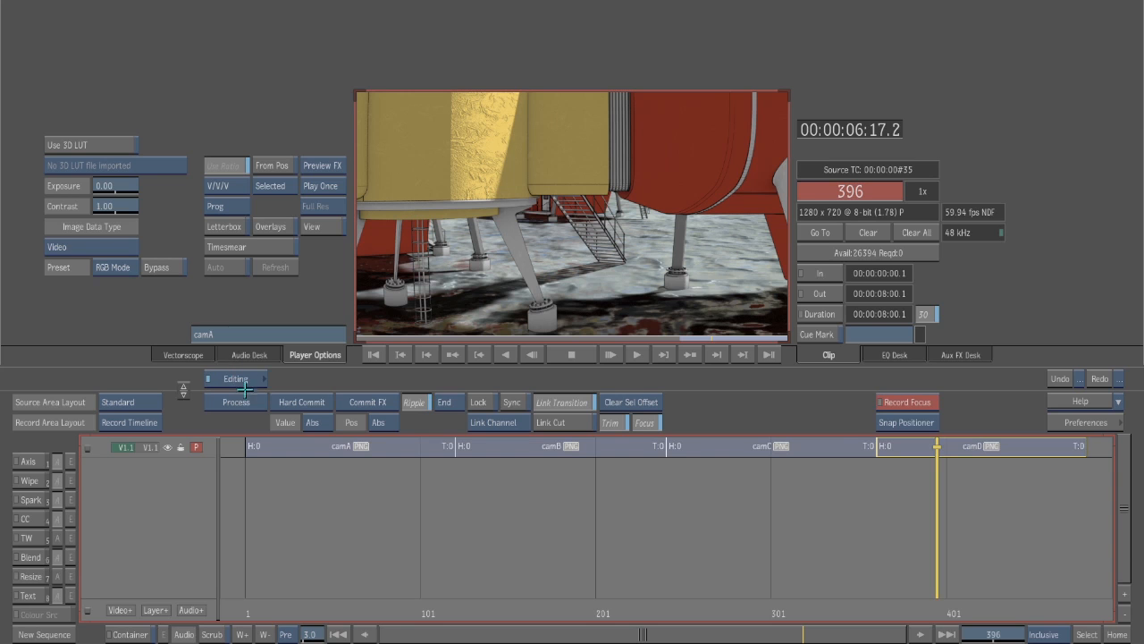
left_click(899, 424)
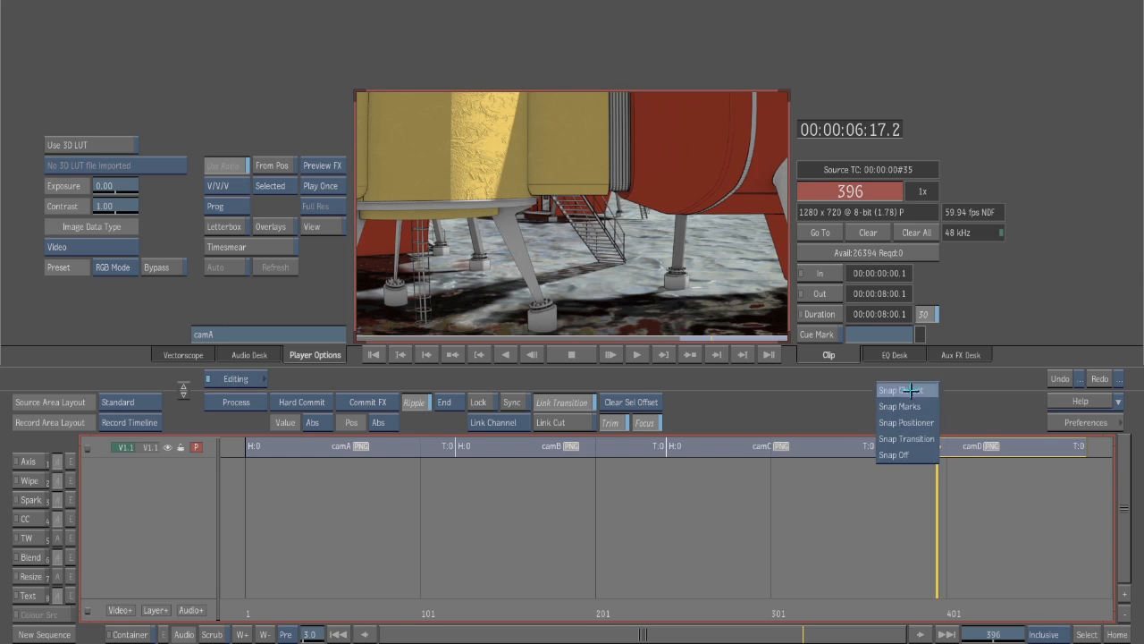
left_click(912, 425)
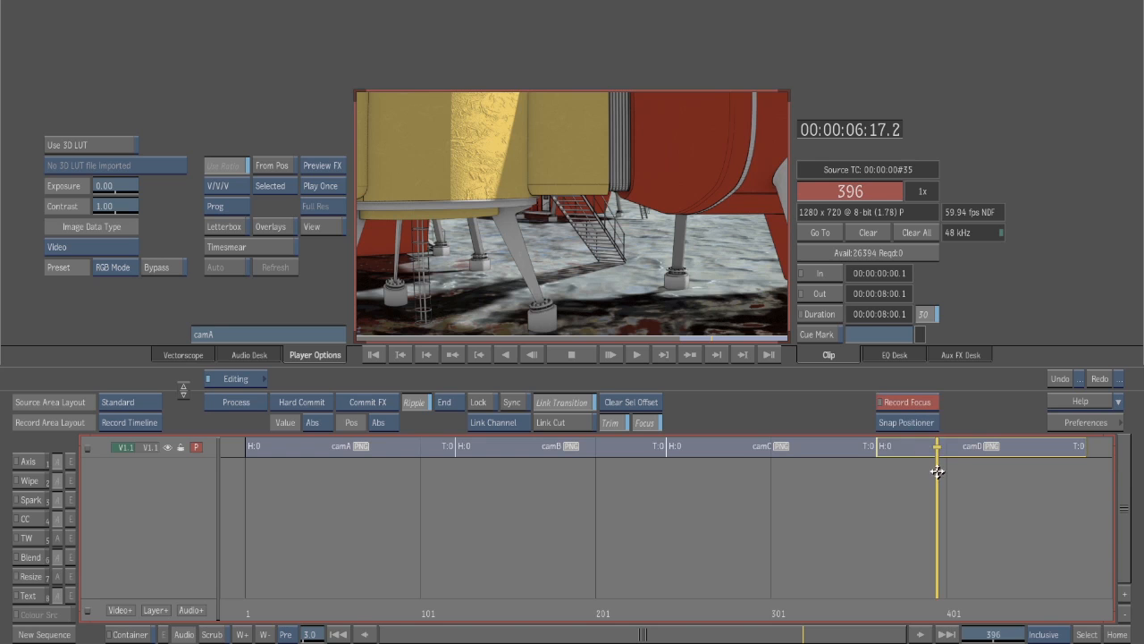
left_click_drag(937, 467, 895, 503)
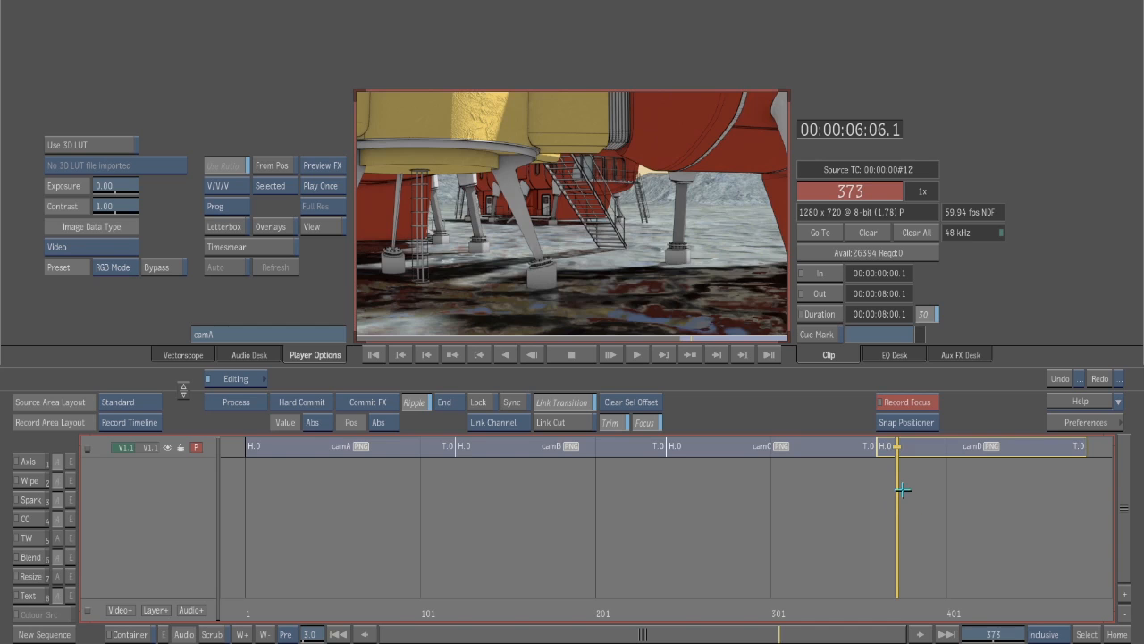
Return to the sequence start and step forward and backward through the cut points, ending on frame 1.
key("Home")
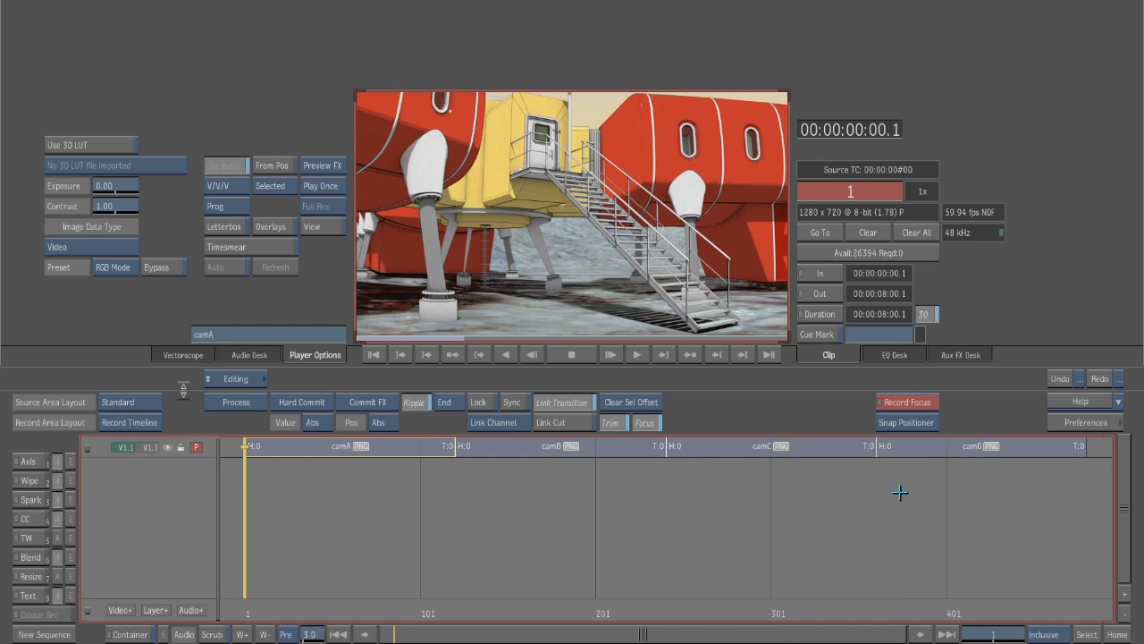
key("Down")
key("Down")
key("Down")
key("Up")
key("Up")
key("Down")
key("Down")
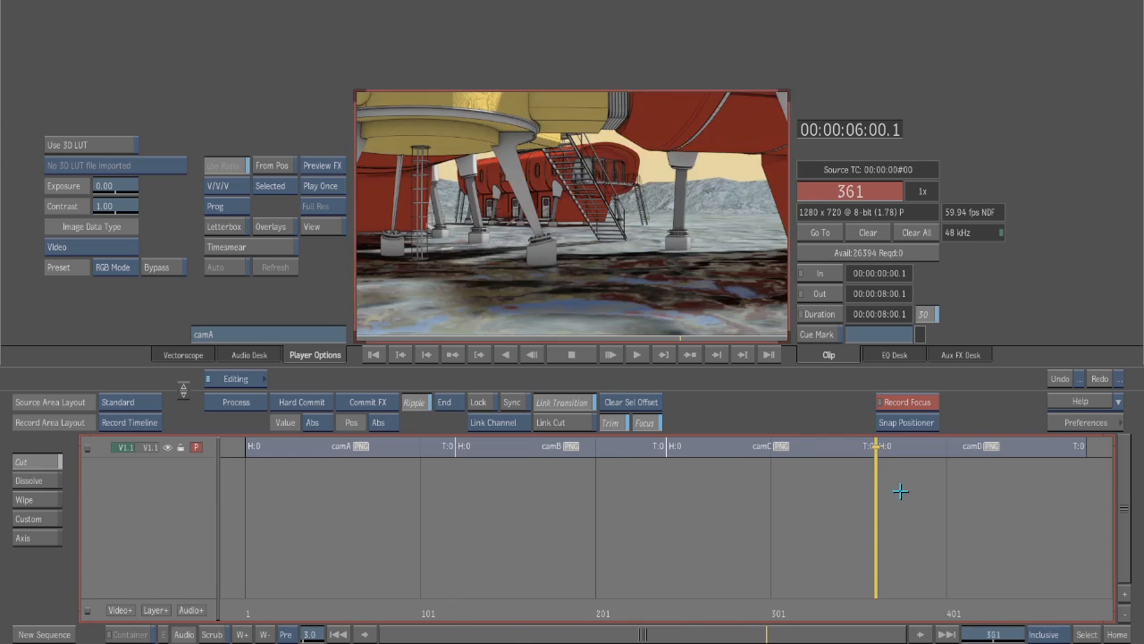
key("Up")
key("Up")
key("Up")
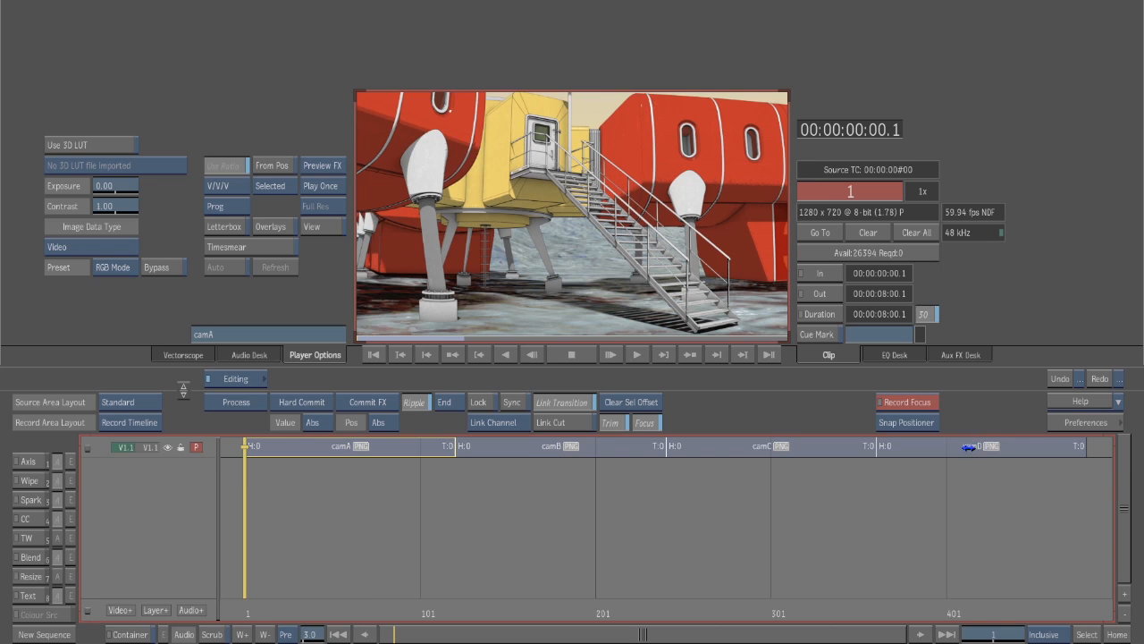
Move the camD segment to the start of the sequence and check the new order up to the first cut.
left_click_drag(972, 445, 409, 456)
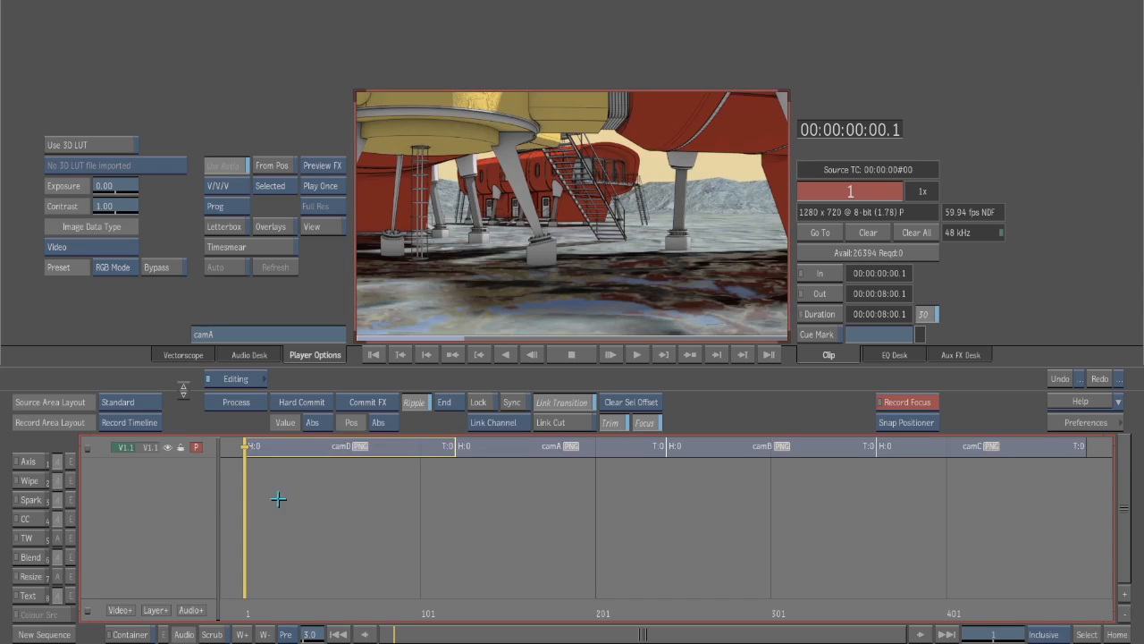
left_click_drag(273, 504, 720, 534)
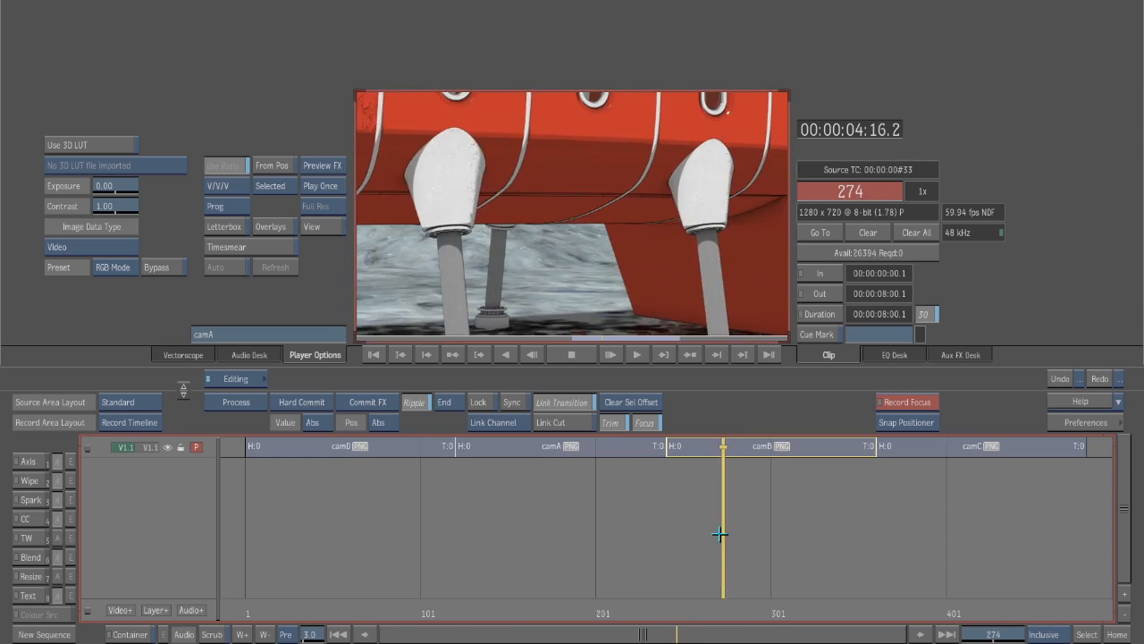
key("Up")
key("Up")
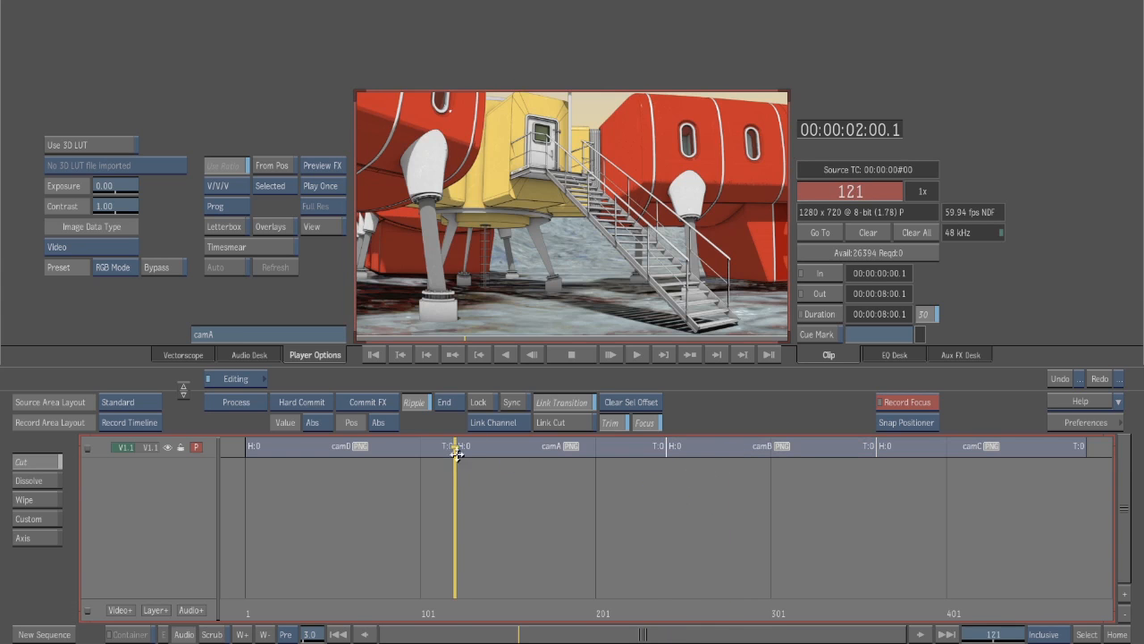
Move the camB segment ahead of camA and review the reordered sequence by scrubbing through it.
left_click_drag(754, 444, 553, 450)
left_click_drag(457, 511, 325, 512)
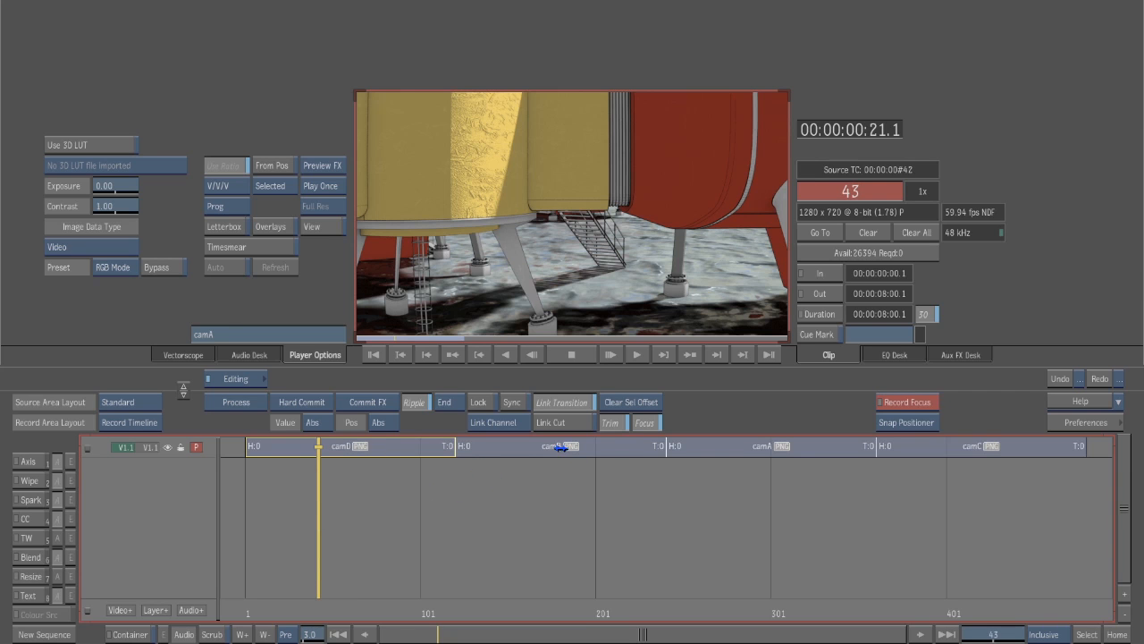
left_click_drag(317, 514, 969, 548)
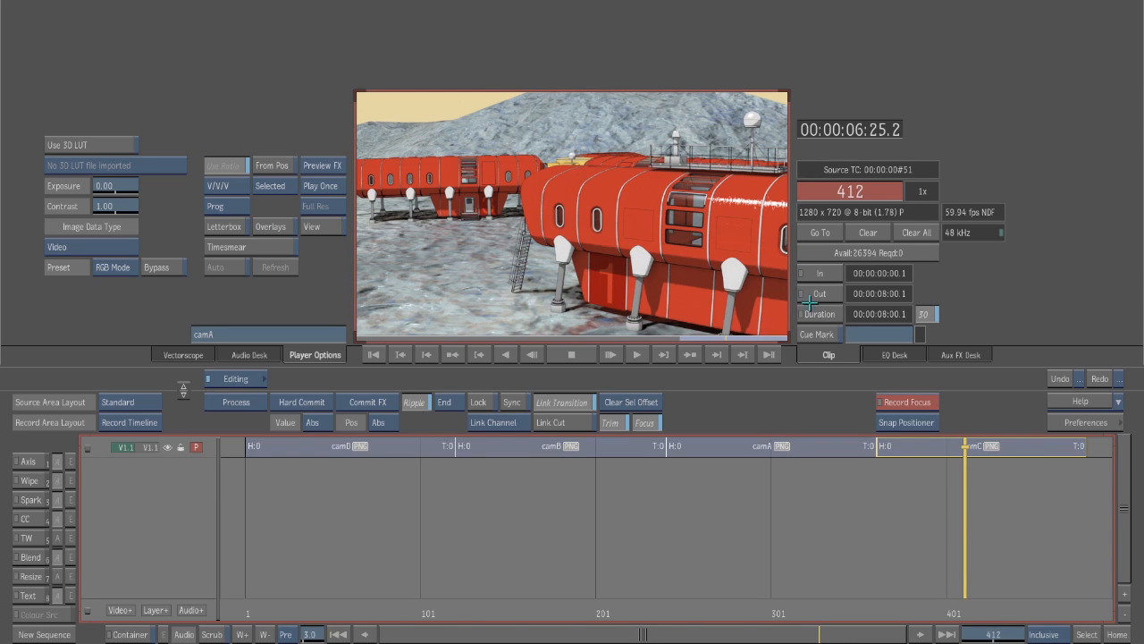
Show the source clips as thumbnails, add a video layer above the camera clips, and park at the sequence start.
mouse_move(1136, 266)
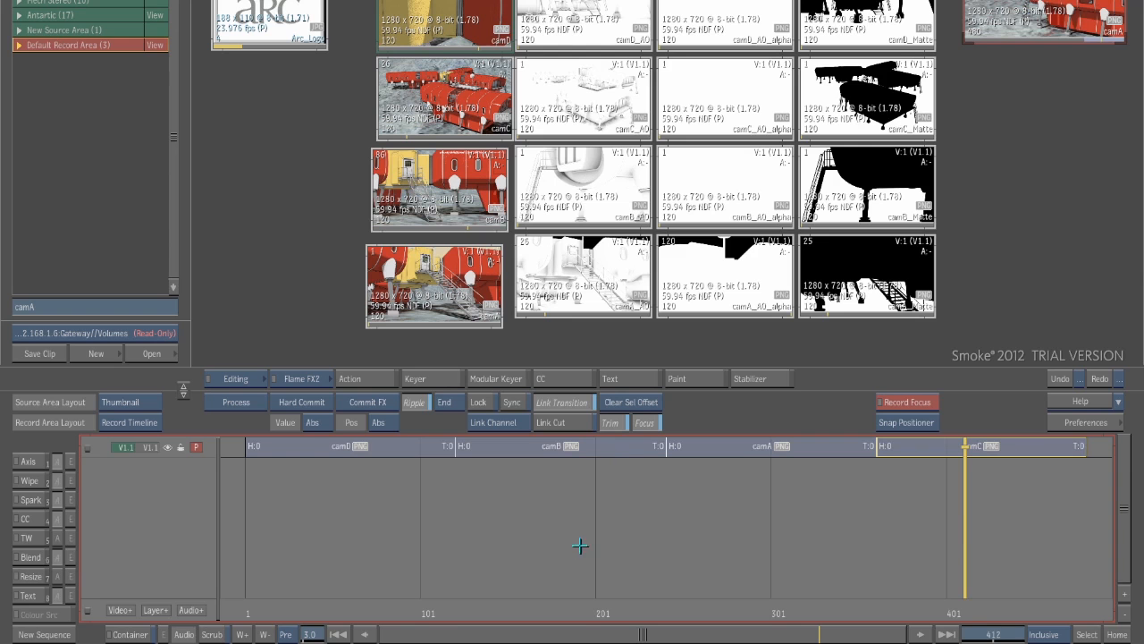
left_click_drag(948, 551, 594, 566)
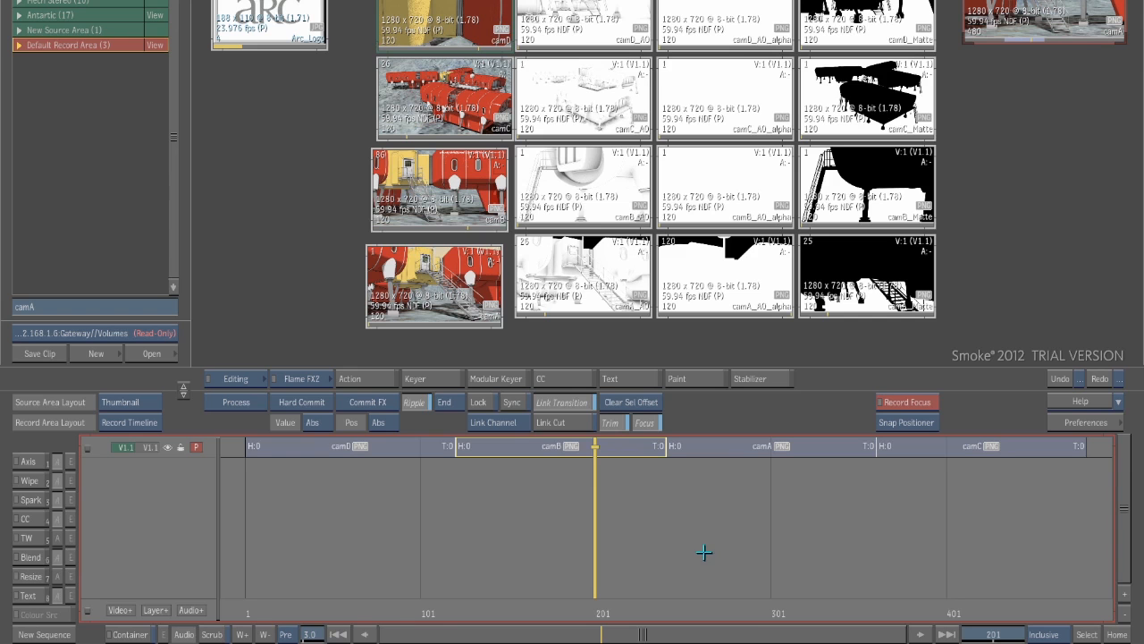
left_click(157, 610)
left_click_drag(592, 539, 462, 551)
left_click(401, 451)
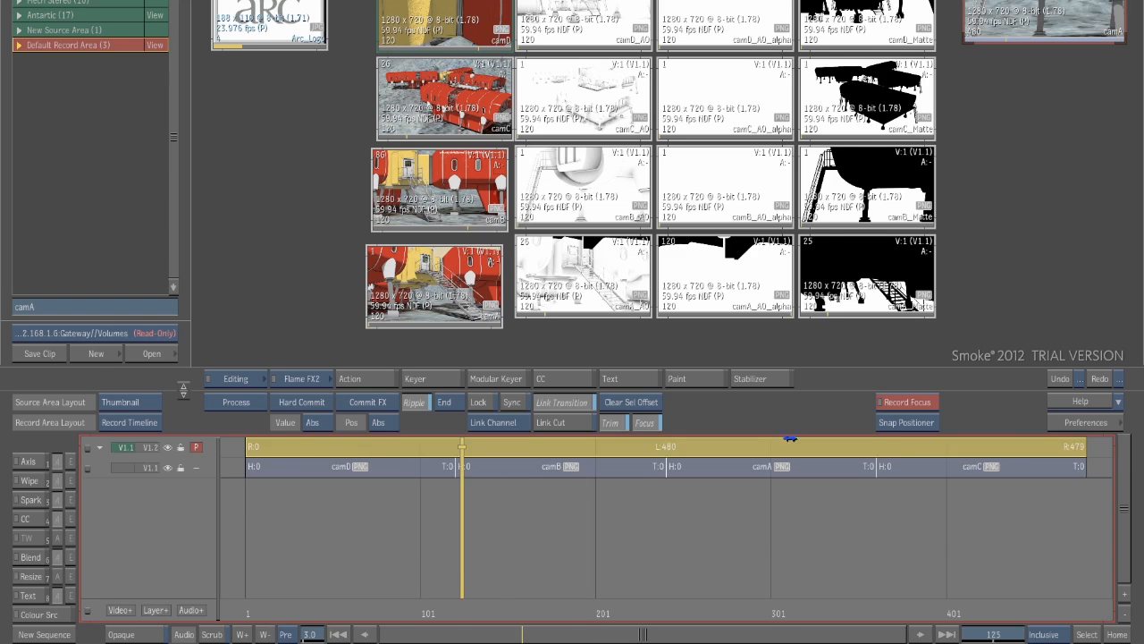
left_click(758, 540)
left_click_drag(463, 544, 398, 552)
key("Home")
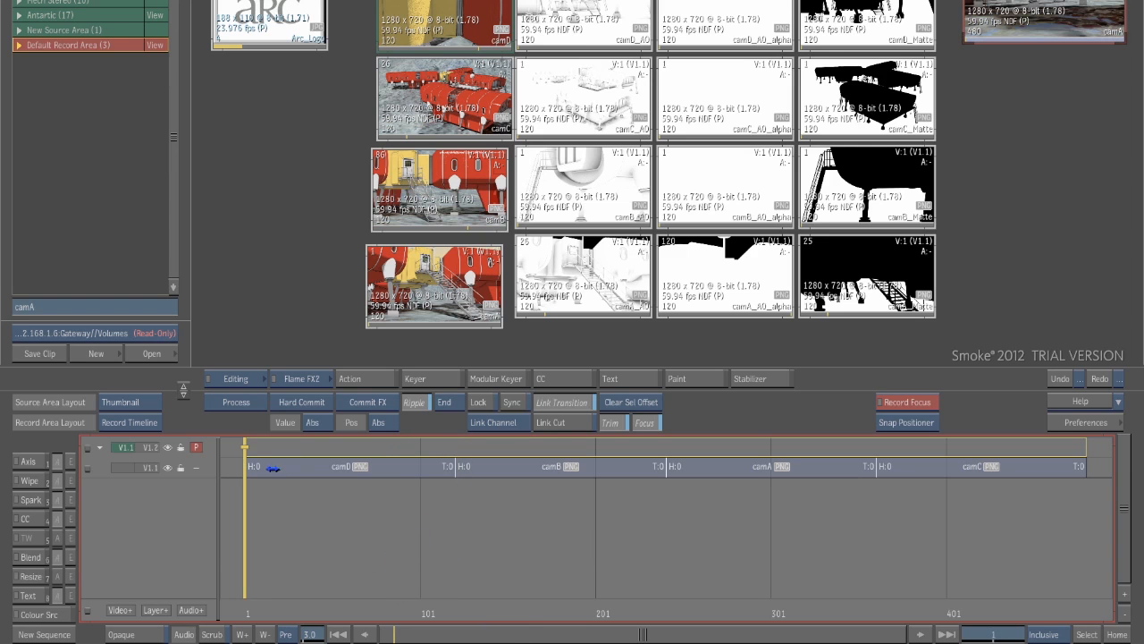
Edit camD_AO, camB_AO, camA_AO and camC_AO onto the upper layer in that order, aligned with the matching camera segments.
left_click(588, 273)
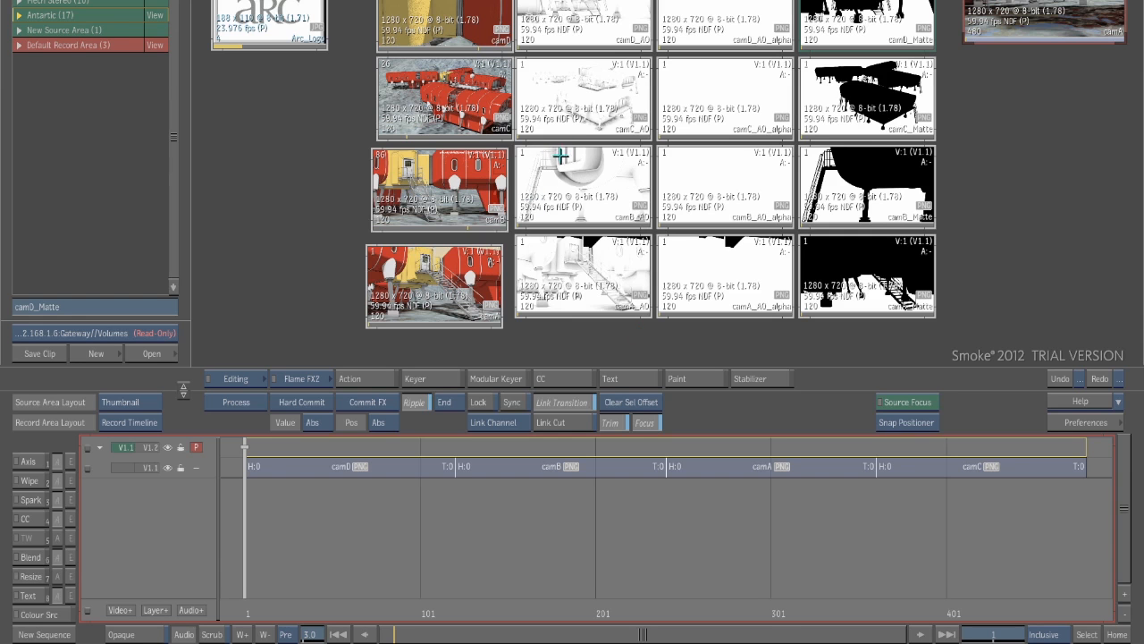
left_click(585, 14)
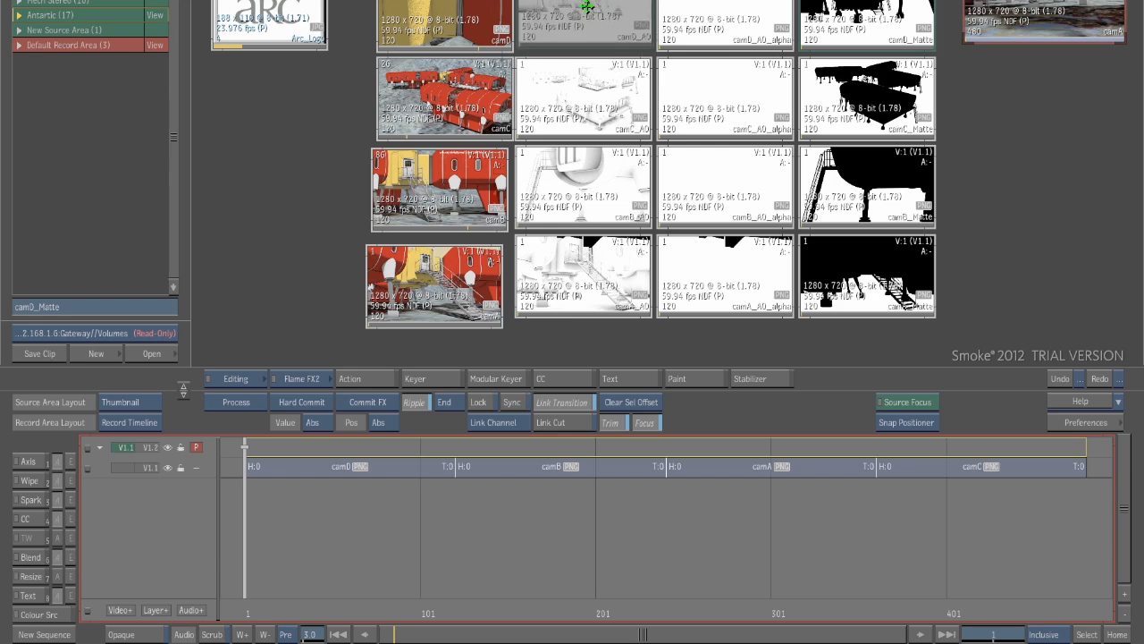
left_click_drag(587, 29, 327, 427)
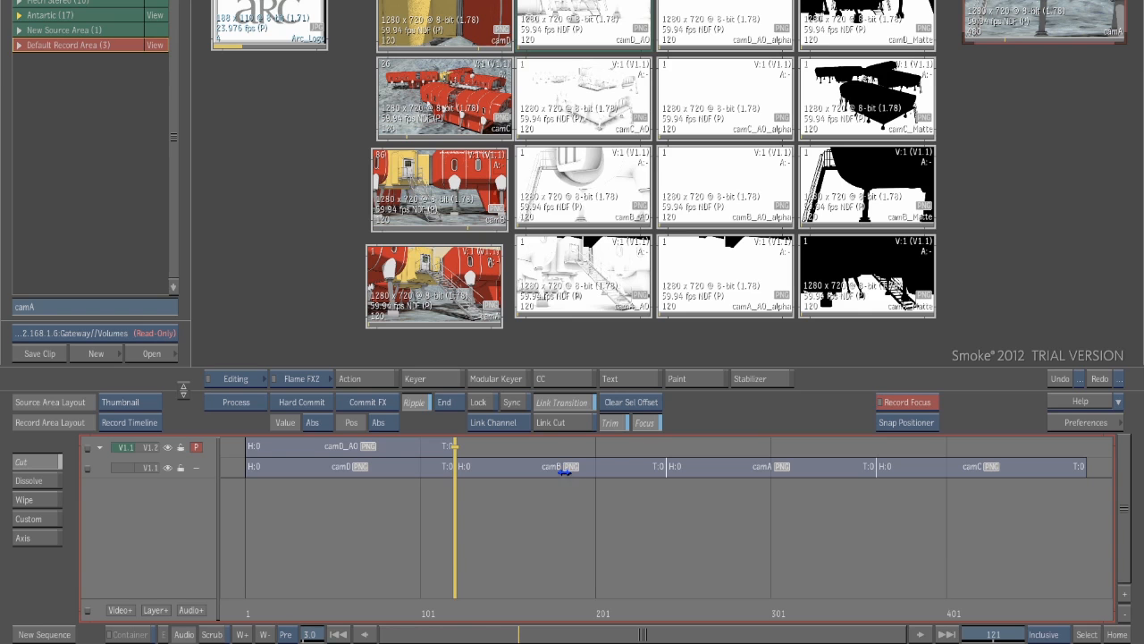
left_click(582, 206)
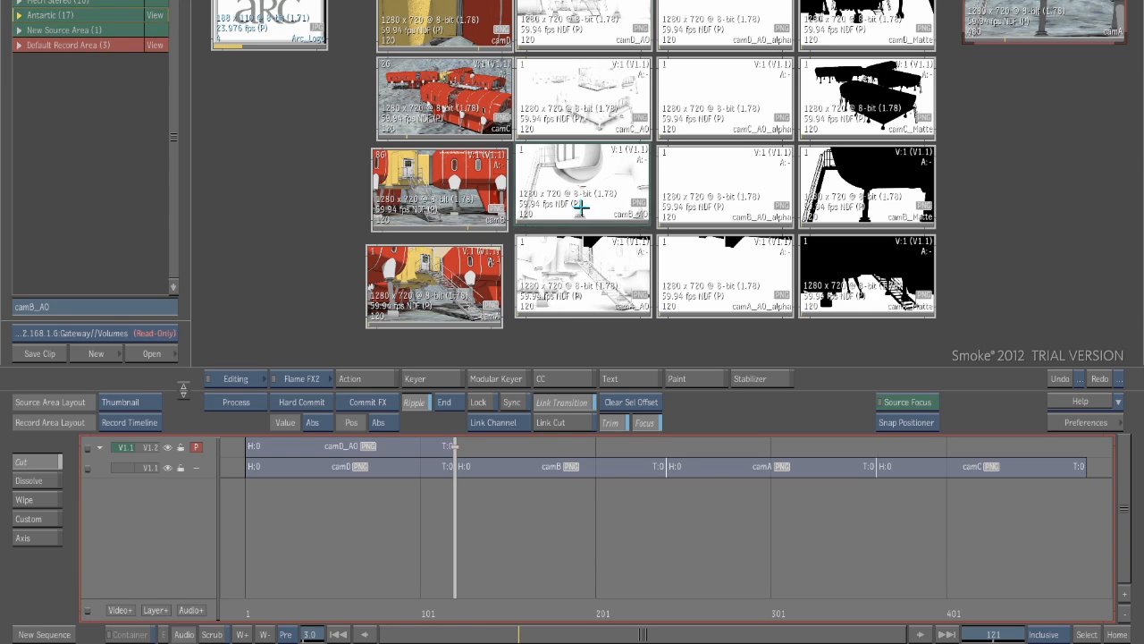
left_click_drag(583, 208, 456, 452)
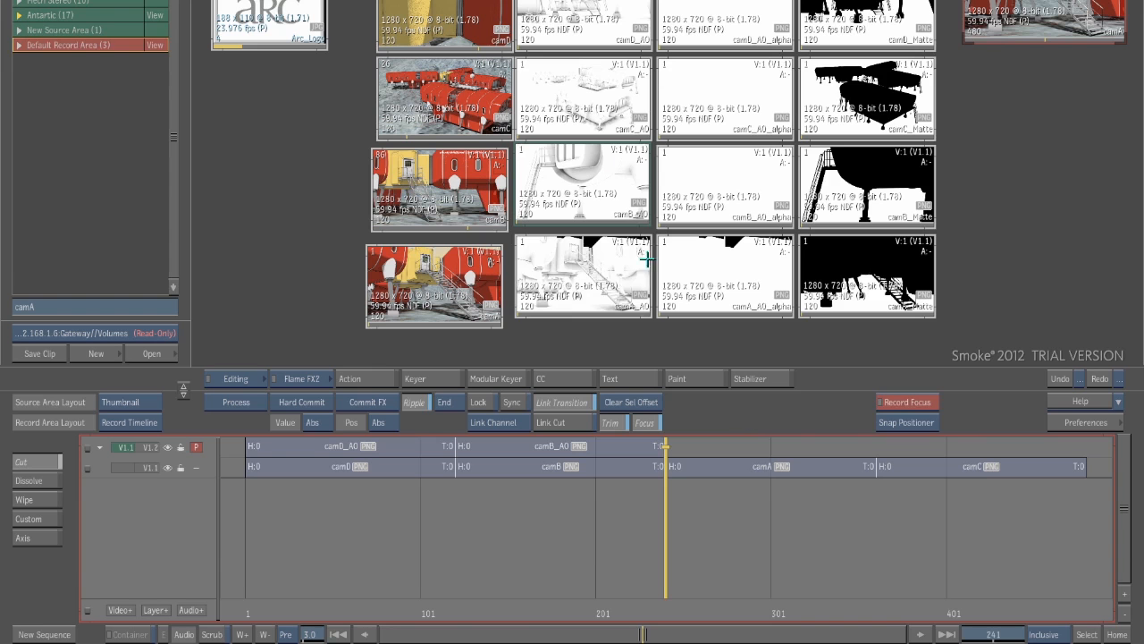
left_click(584, 301)
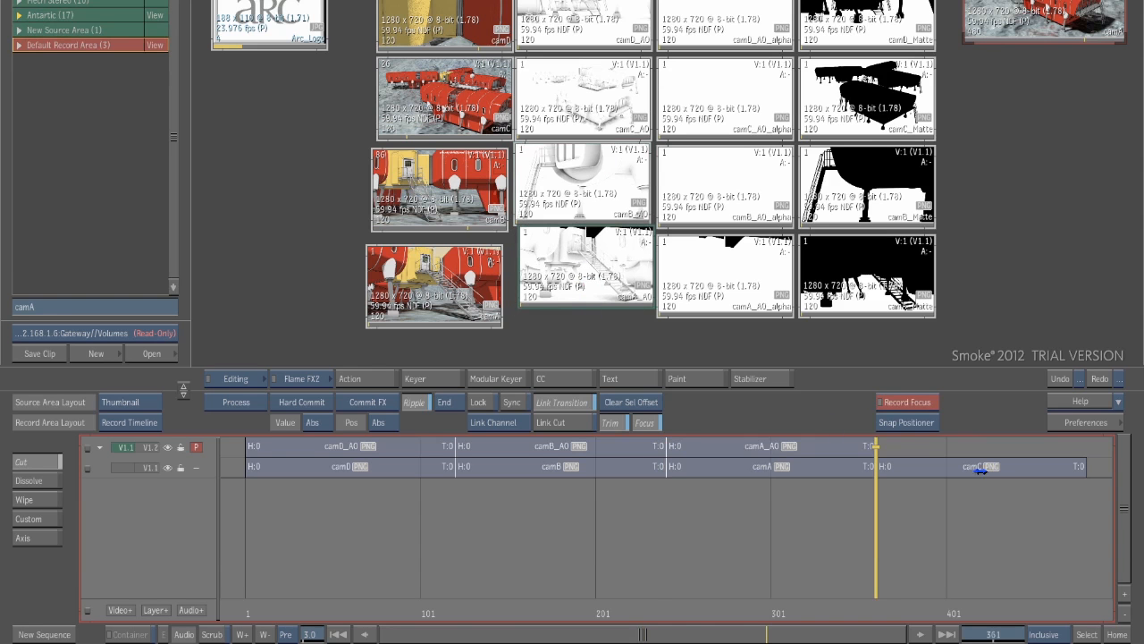
left_click(594, 115)
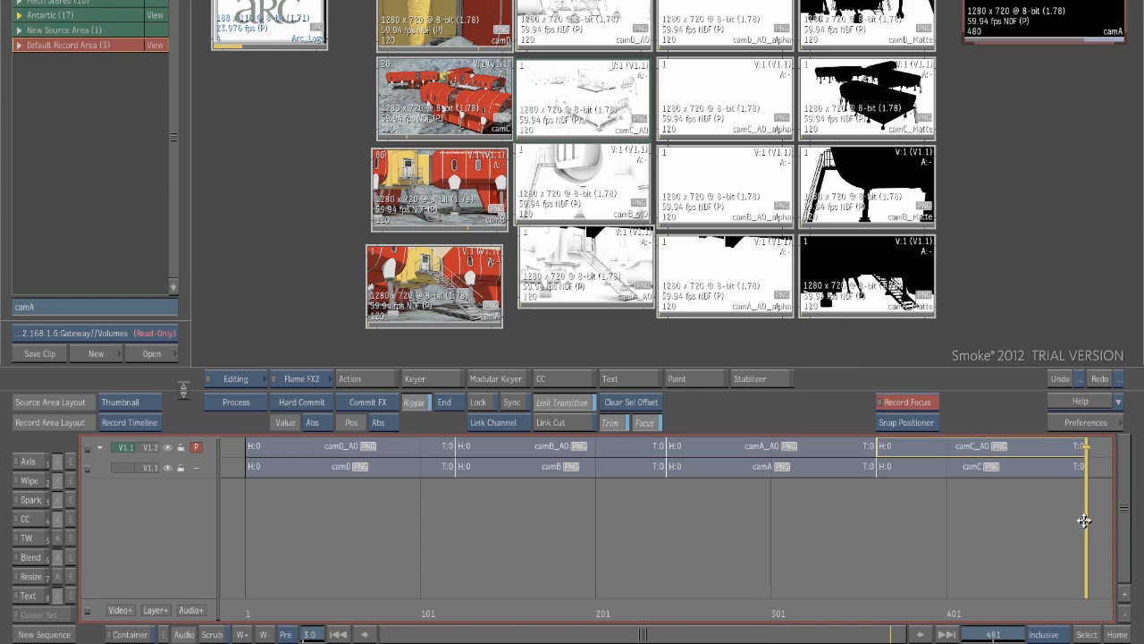
Review the ambient occlusion layer in the record player by scrubbing back to the camD_AO segment.
mouse_move(1142, 343)
left_click_drag(1084, 523, 420, 543)
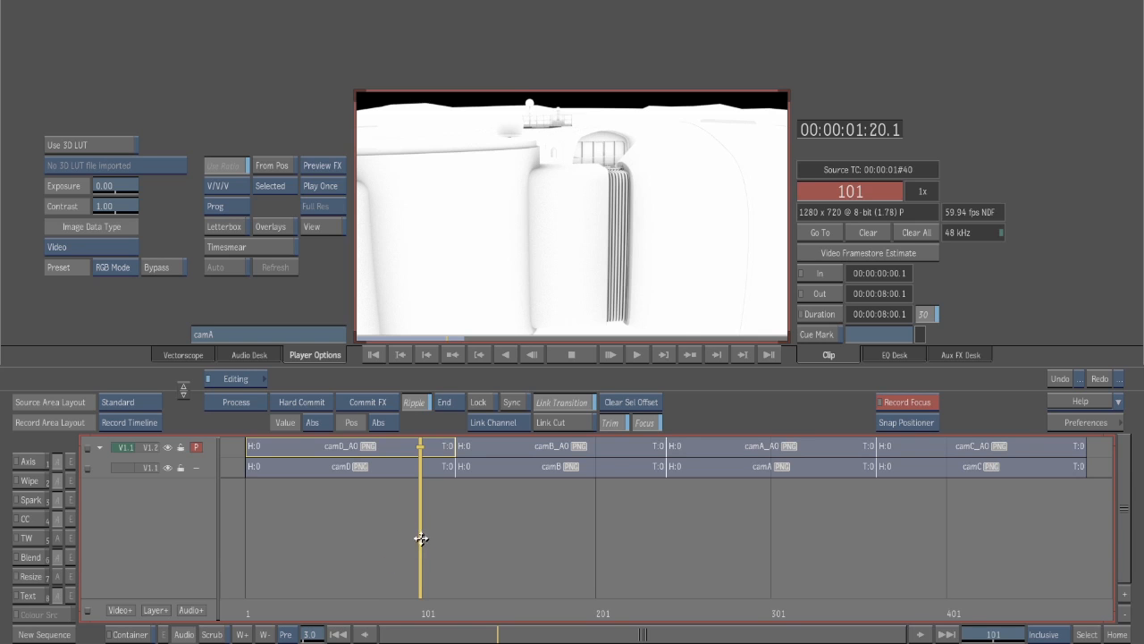
left_click_drag(401, 539, 367, 547)
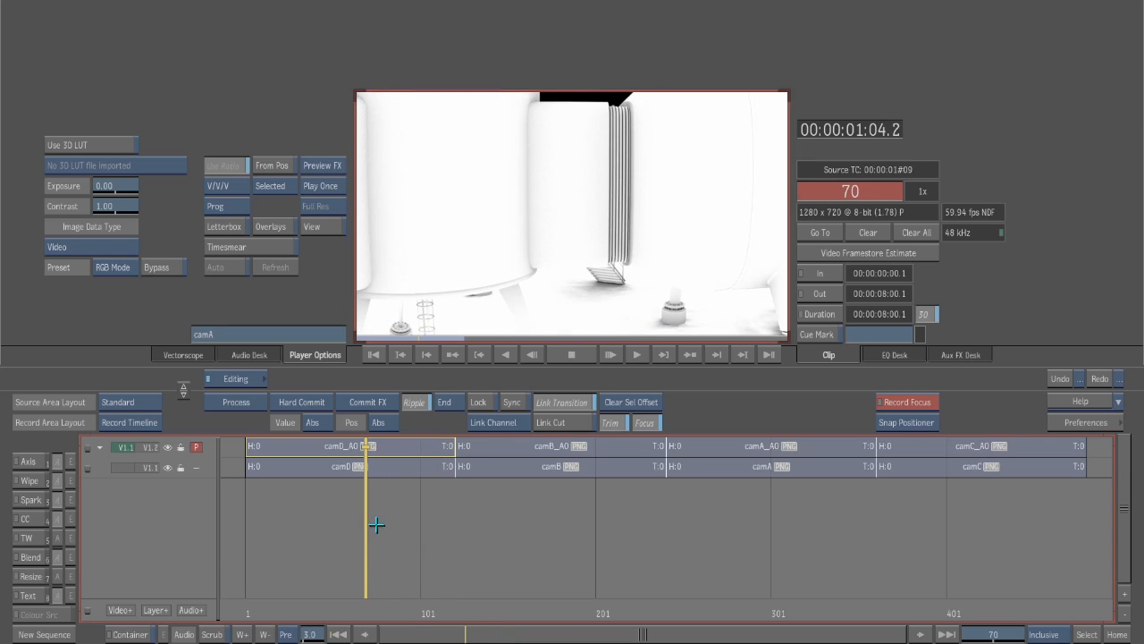
left_click(434, 450)
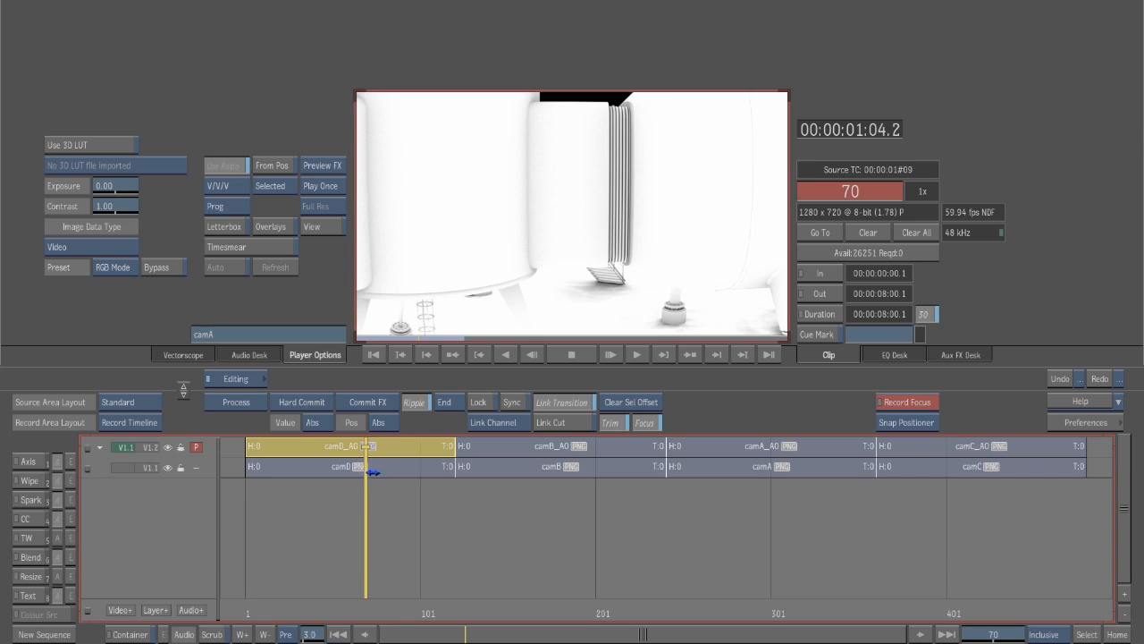
left_click_drag(368, 509, 414, 544)
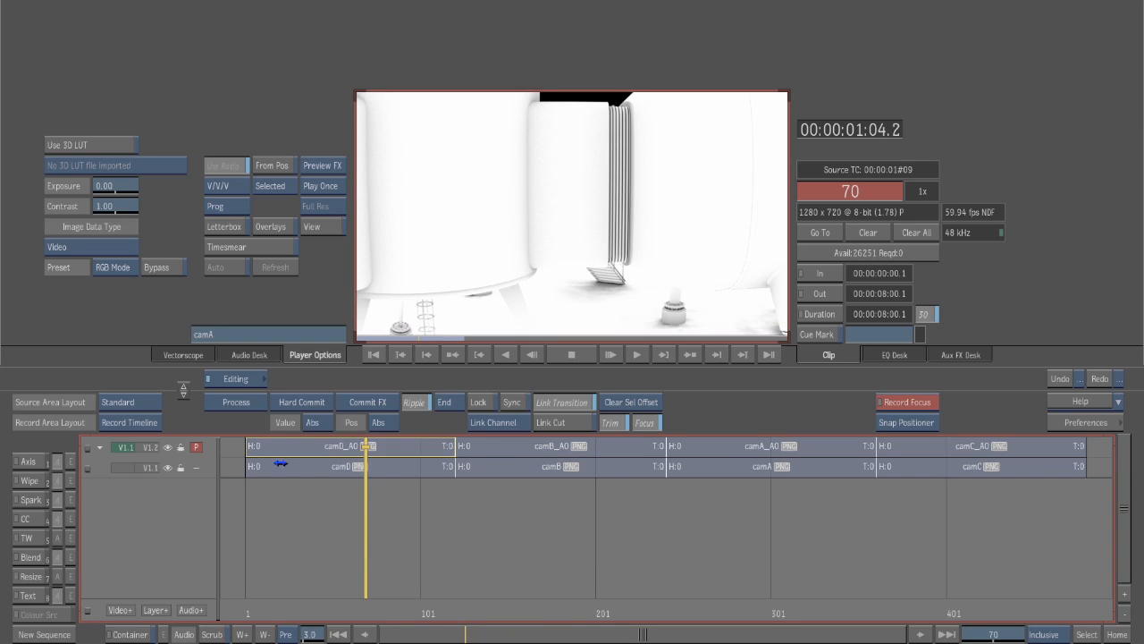
Add an Axis soft effect to the camD_AO segment, try scaling it to 19%, and undo the scaling.
left_click(287, 456)
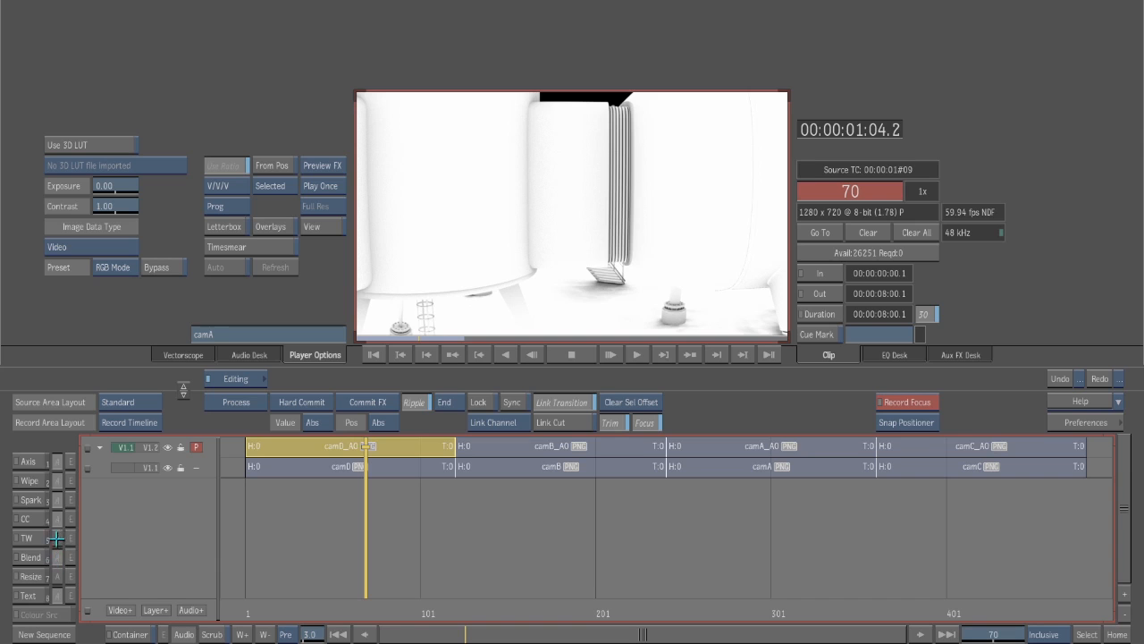
left_click(31, 462)
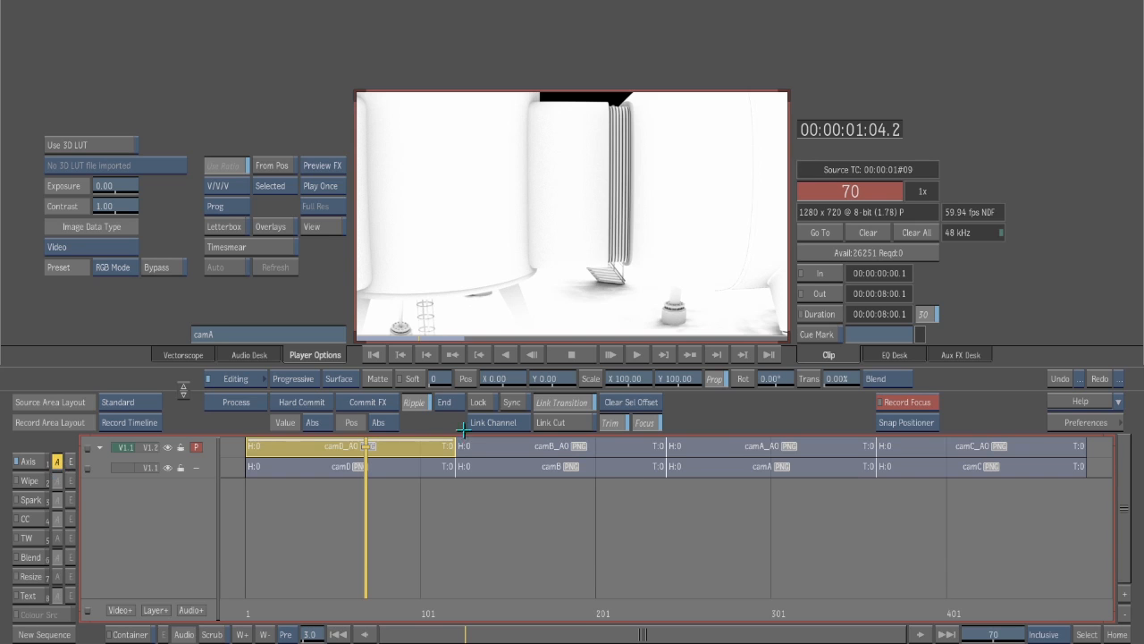
left_click_drag(644, 380, 609, 380)
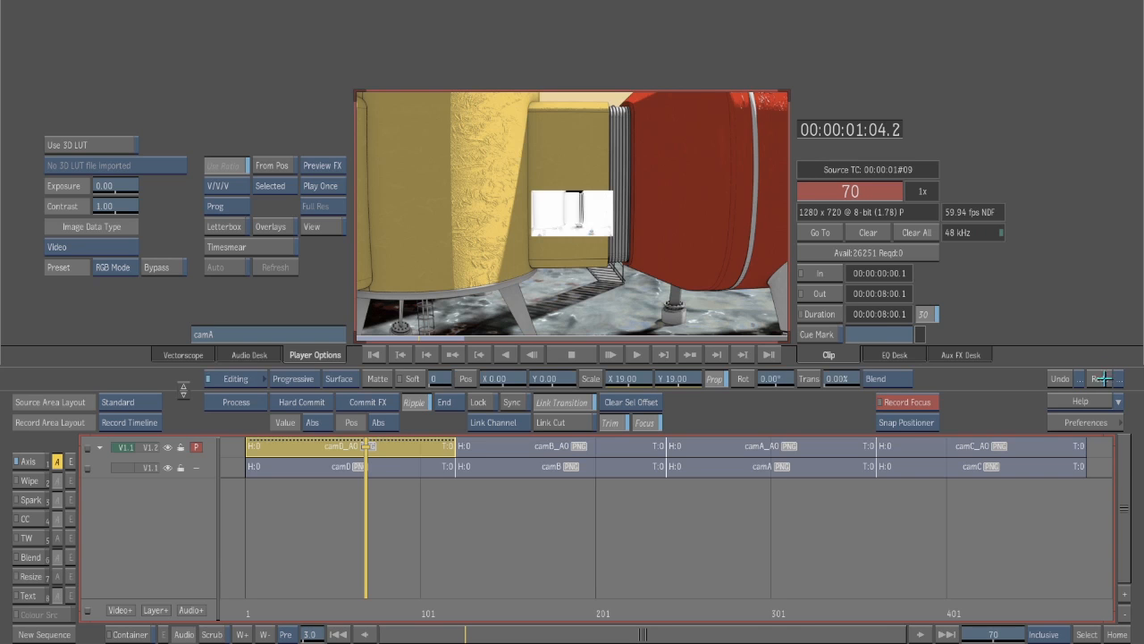
left_click(1060, 379)
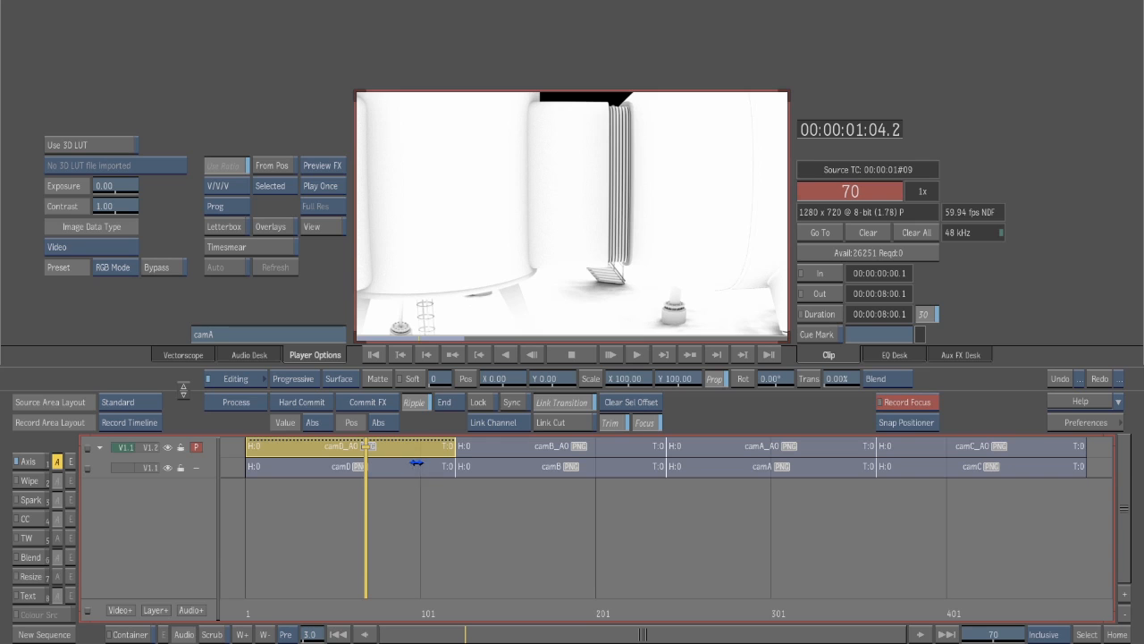
Try the Add Trans blend mode on camD_AO's Axis effect, look over its settings in the Axis editor and exit.
left_click(876, 379)
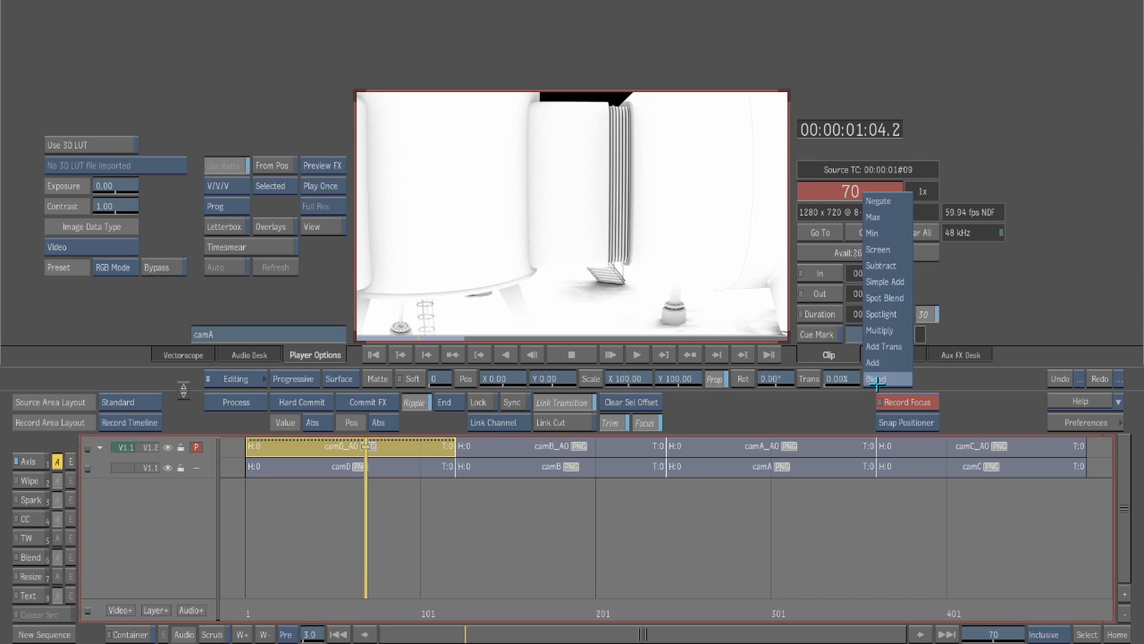
left_click(884, 339)
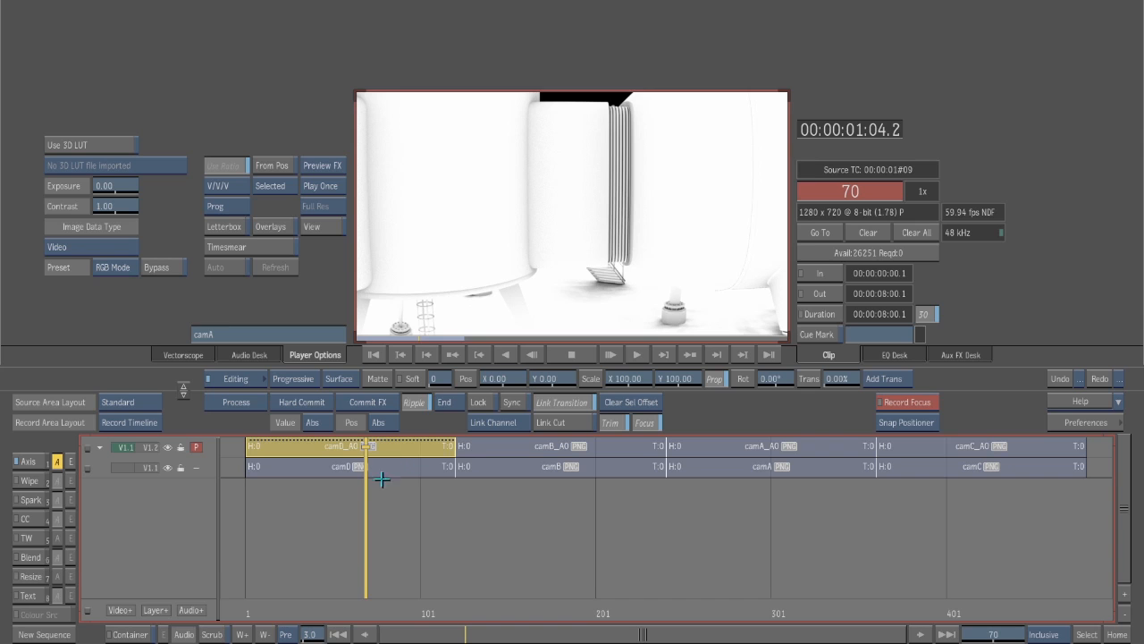
left_click_drag(366, 499, 354, 497)
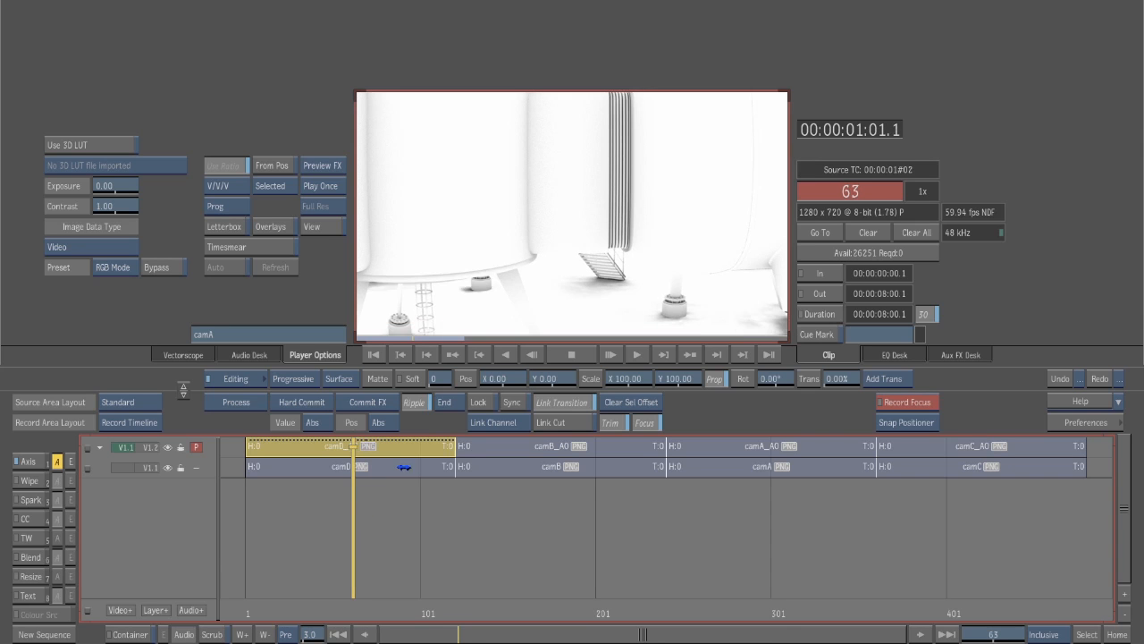
left_click(70, 461)
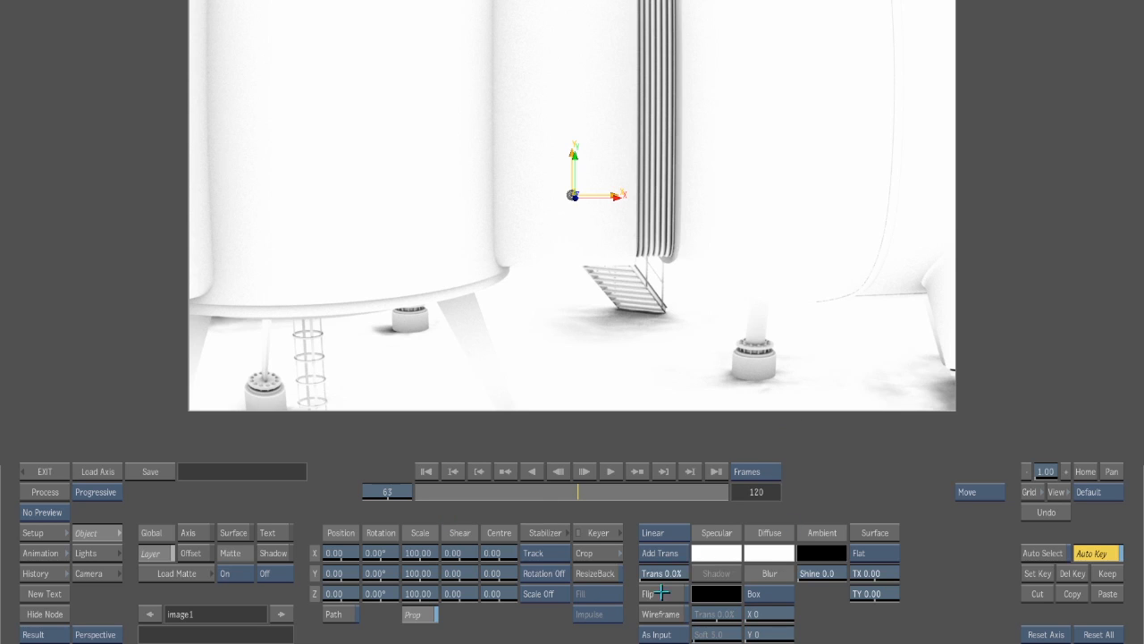
left_click(40, 471)
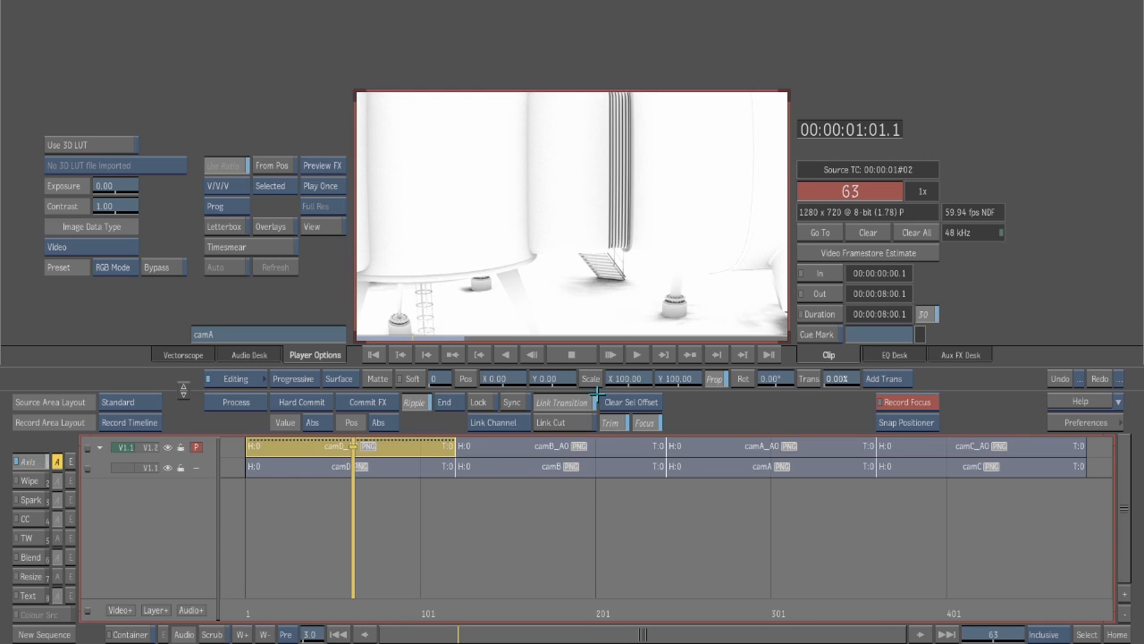
Set the blend mode of camD_AO's Axis effect to Multiply and make the camD layer below the primary track.
left_click(883, 378)
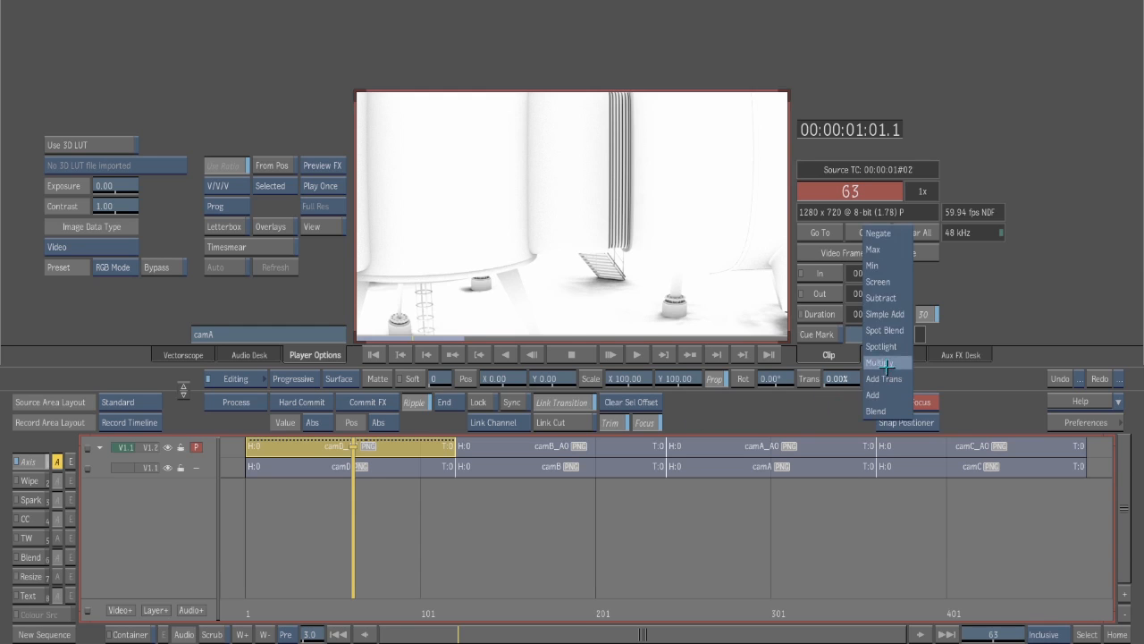
left_click(883, 362)
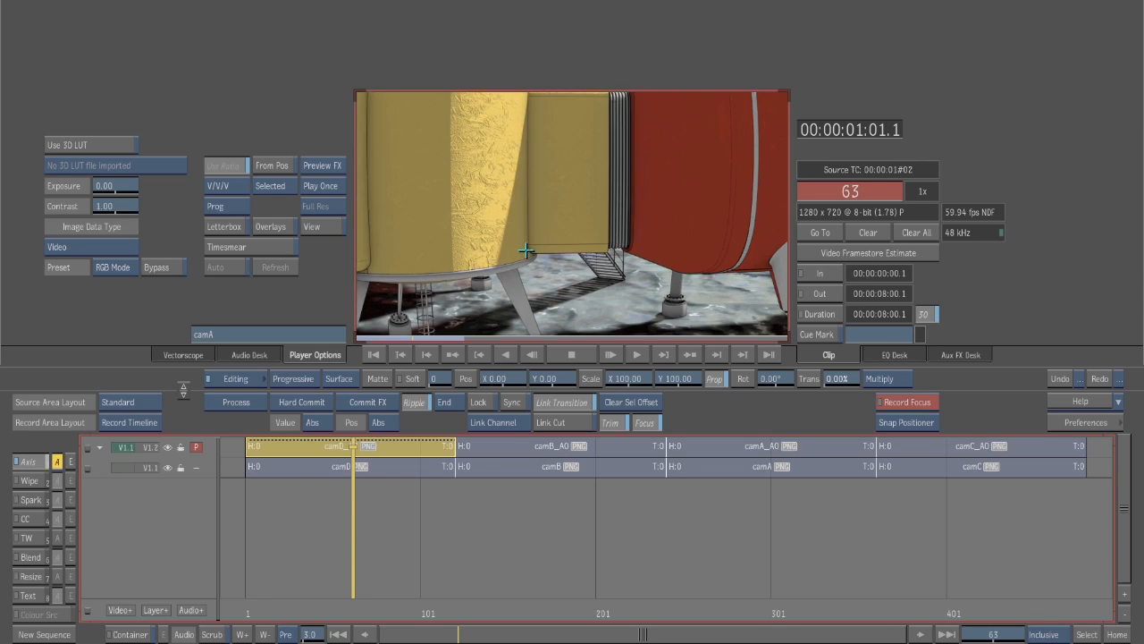
left_click(356, 464)
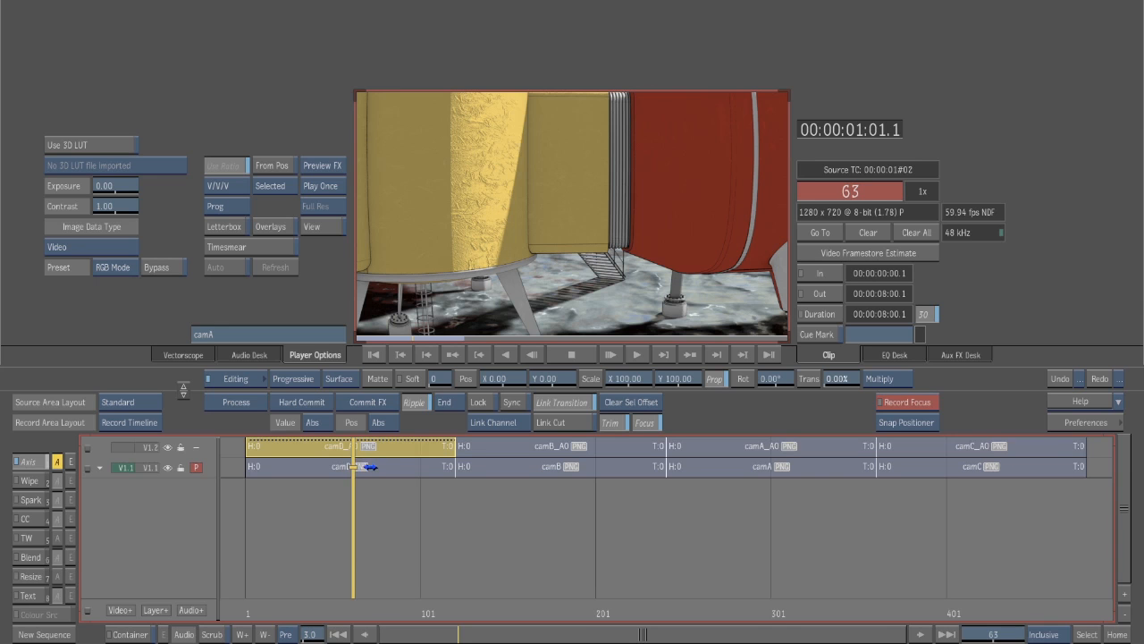
Toggle the viewing layer between V1.2 and V1.1 to compare them, then scrub the camD shot to frame 96.
left_click(366, 452)
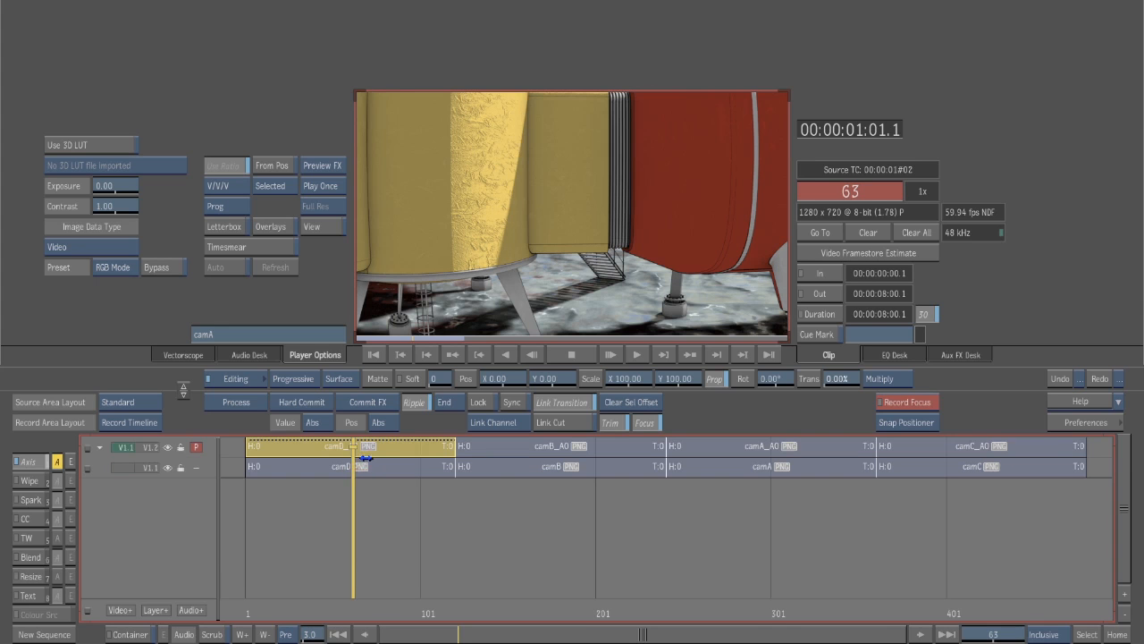
left_click(362, 465)
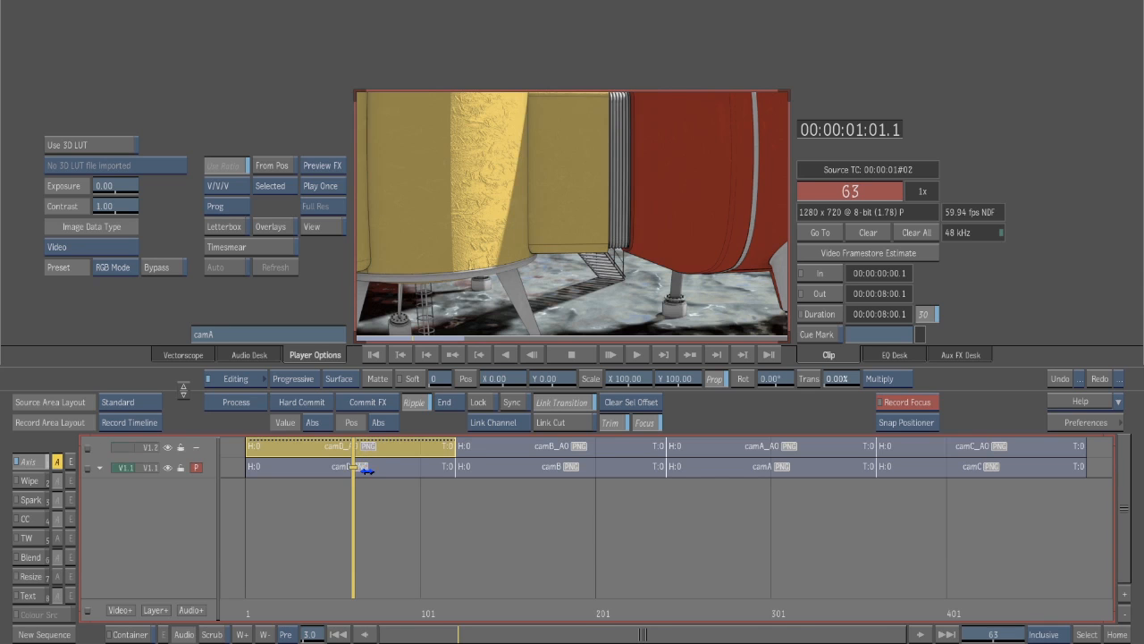
key("Up")
key("Down")
key("Up")
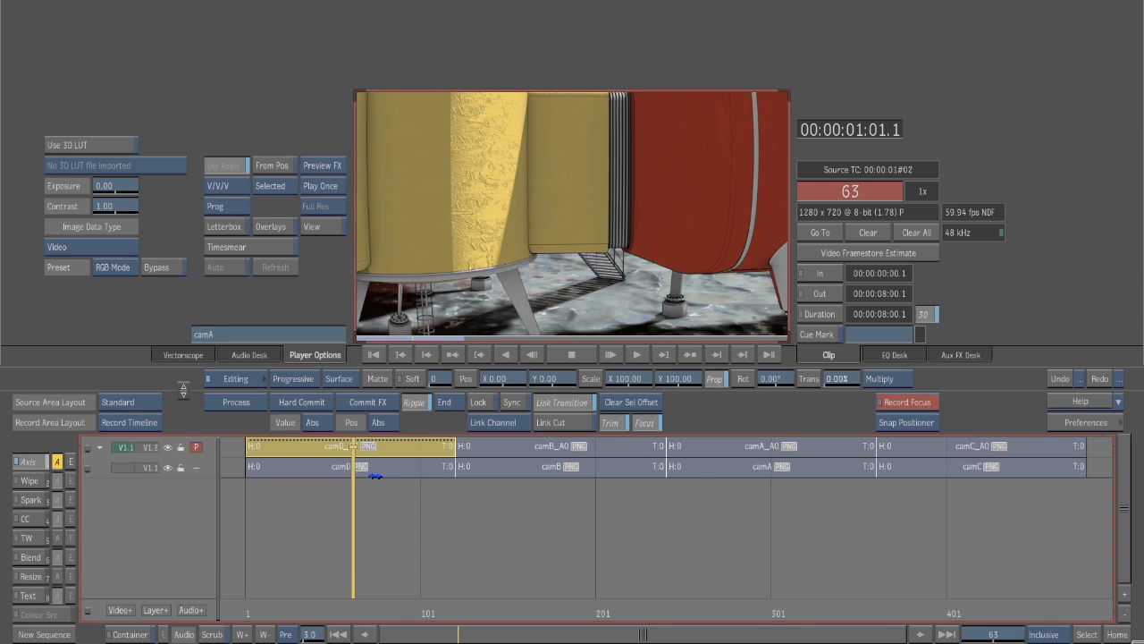
key("Down")
key("Up")
key("Down")
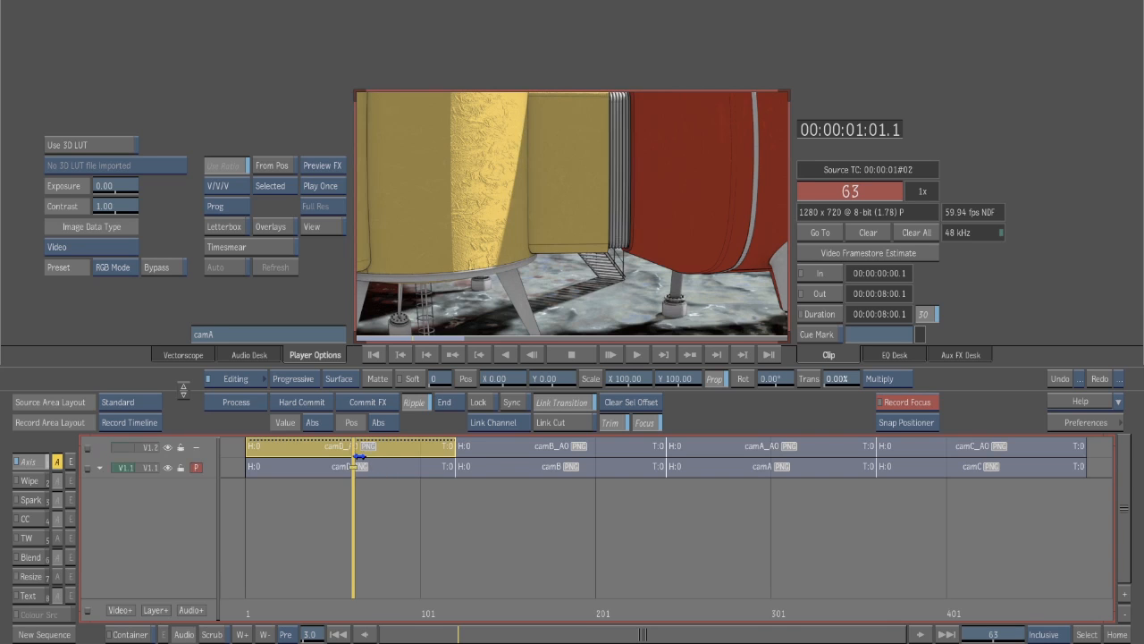
key("Up")
key("Down")
key("Up")
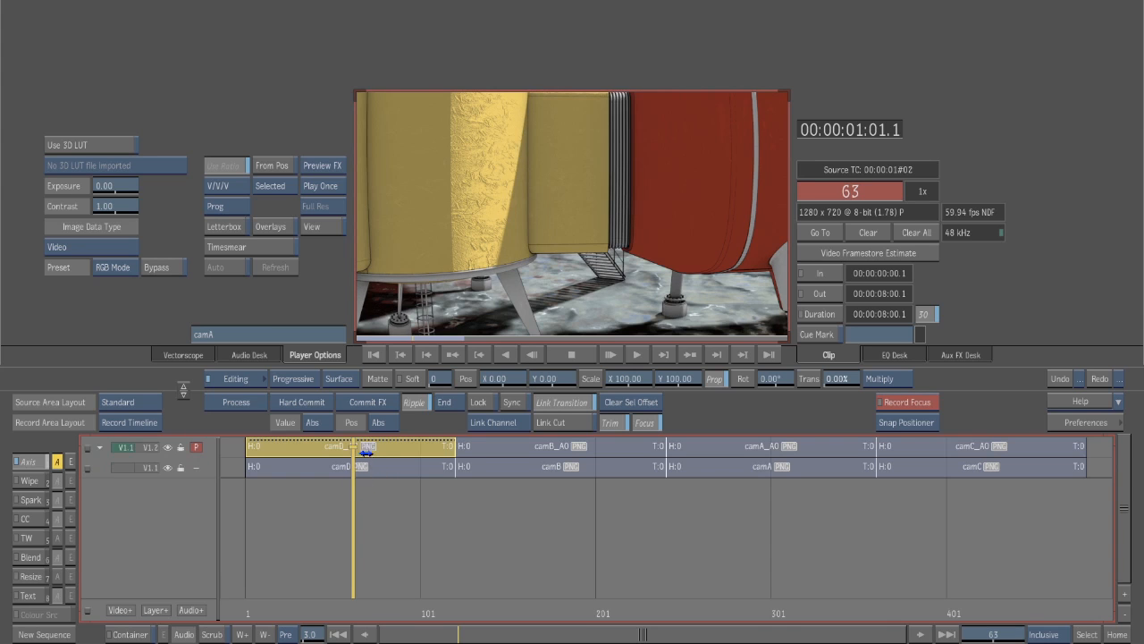
left_click_drag(353, 499, 411, 519)
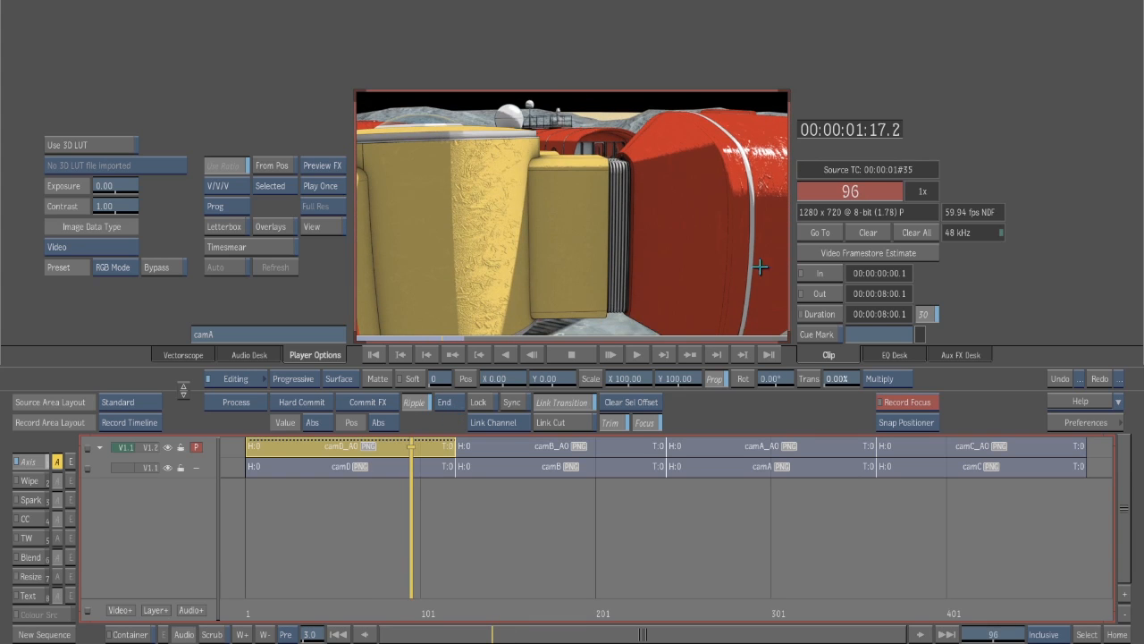
Examine the camA_AO_alpha clip on the desktop.
key("Escape")
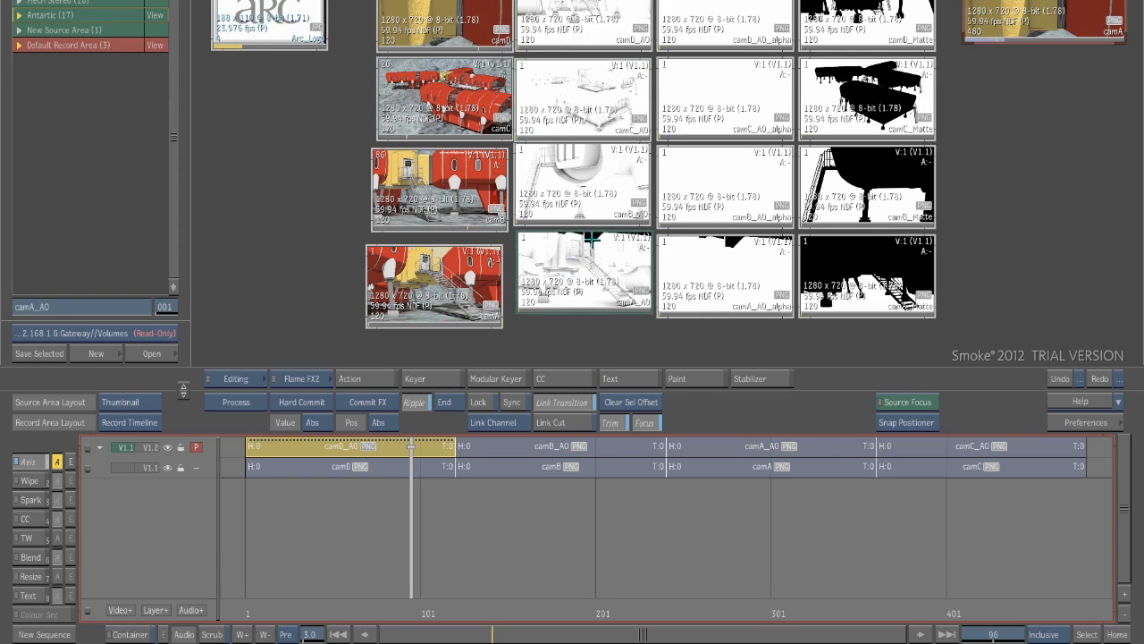
left_click(729, 271)
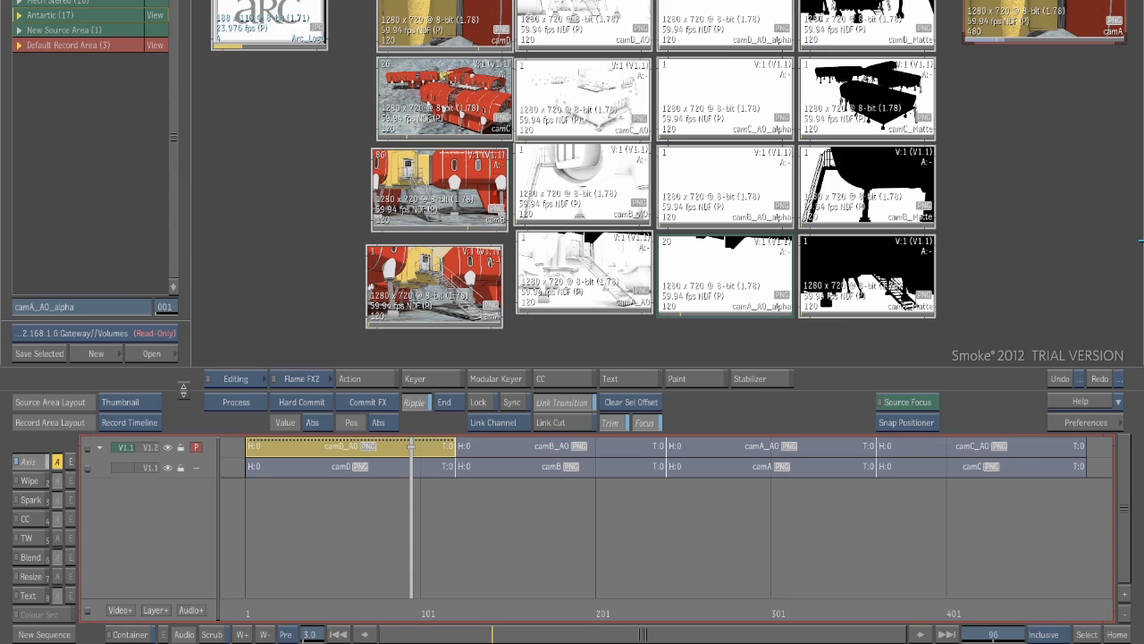
mouse_move(1142, 241)
left_click(432, 501)
Attach a matte clip from the desktop to the camD_AO segment's Axis effect and check it up to frame 116.
left_click_drag(412, 497, 399, 526)
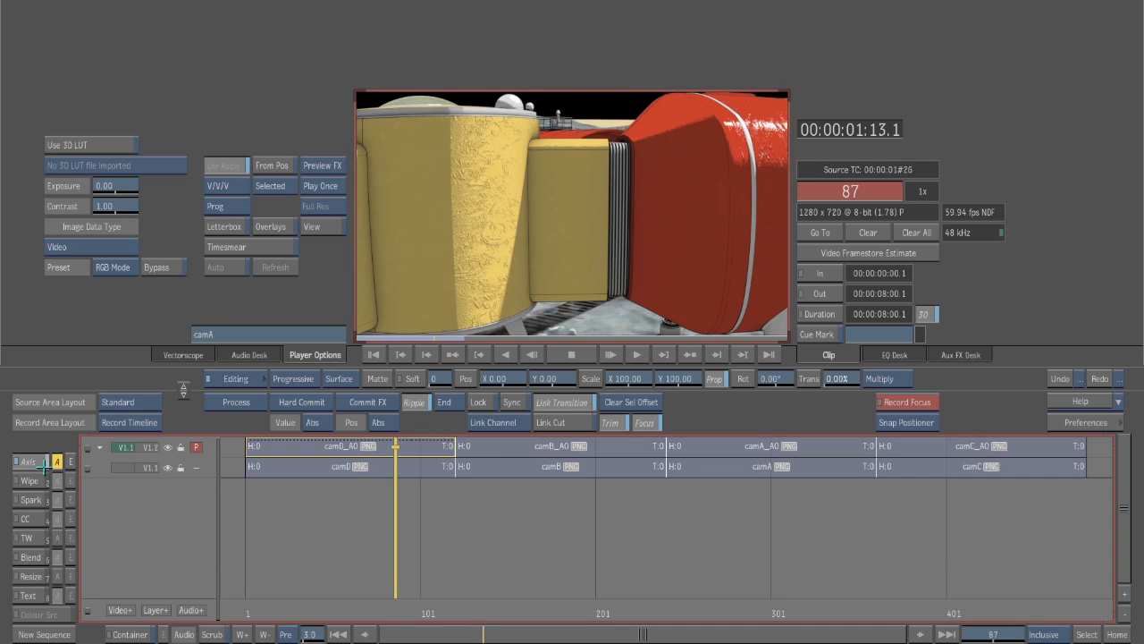
left_click(419, 452)
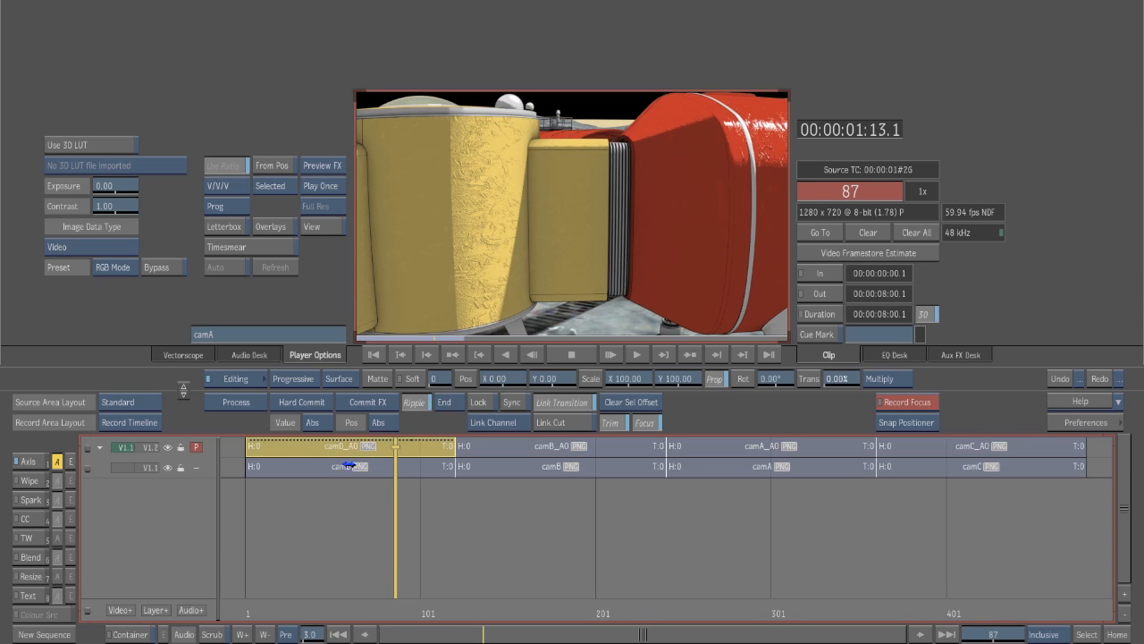
left_click(377, 382)
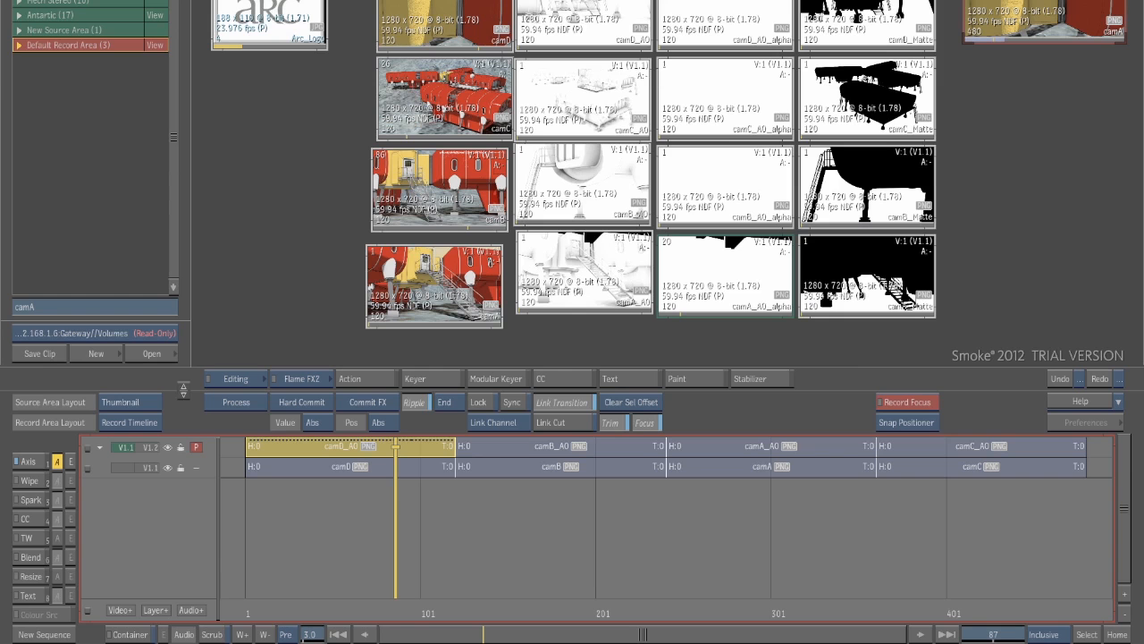
key("Escape")
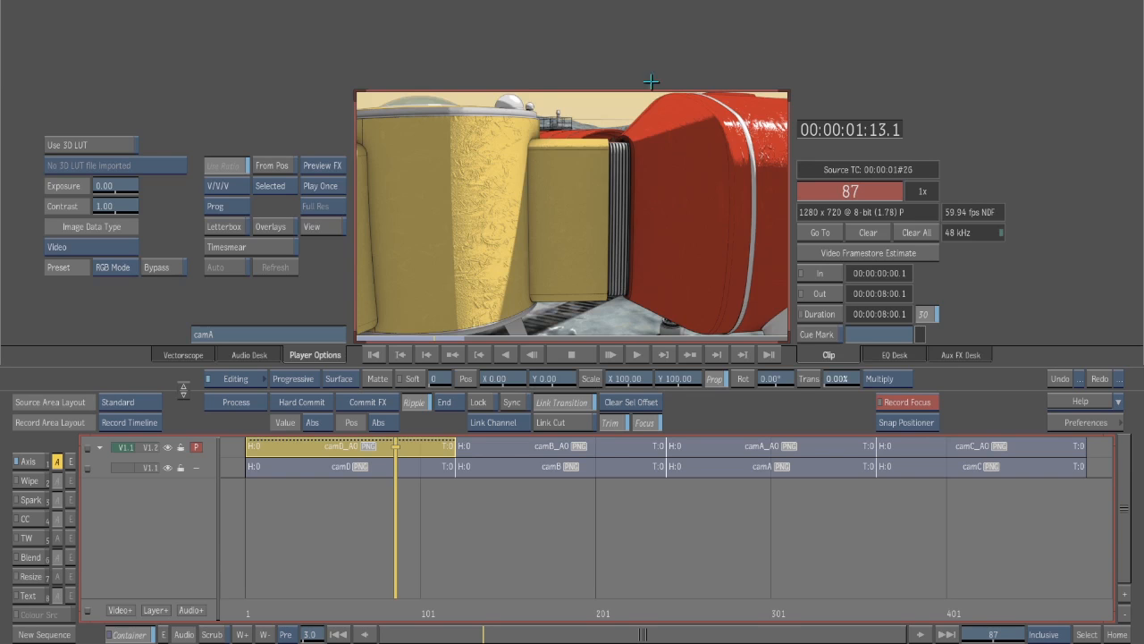
left_click_drag(370, 498, 445, 528)
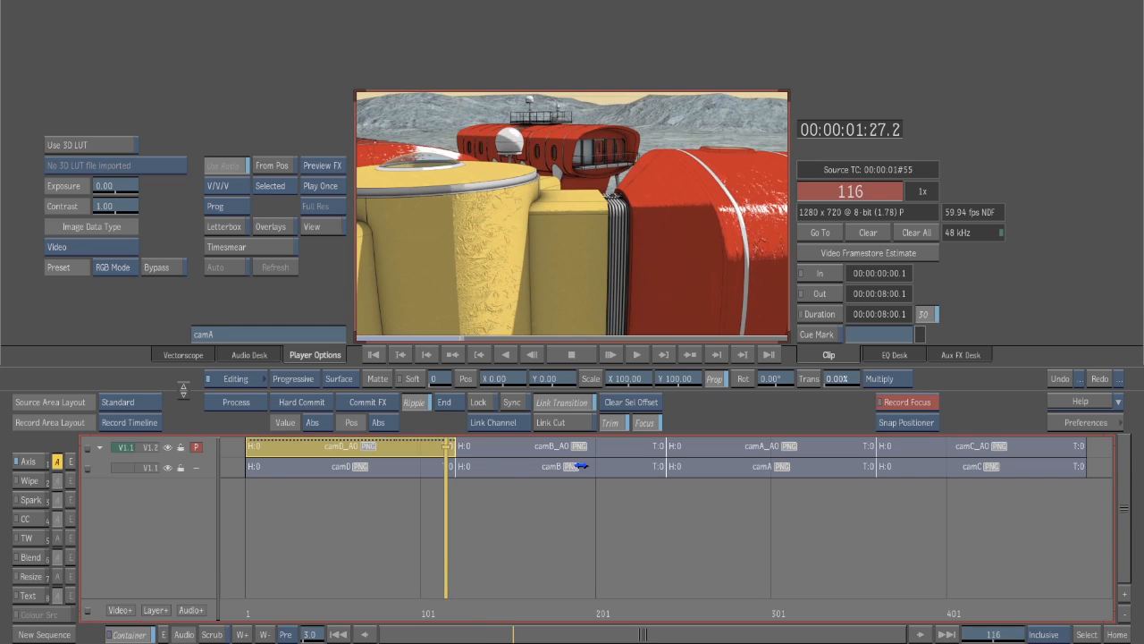
Add an Axis effect to the camB_AO segment in Multiply mode, with a matte clip from the desktop.
left_click_drag(447, 545, 497, 540)
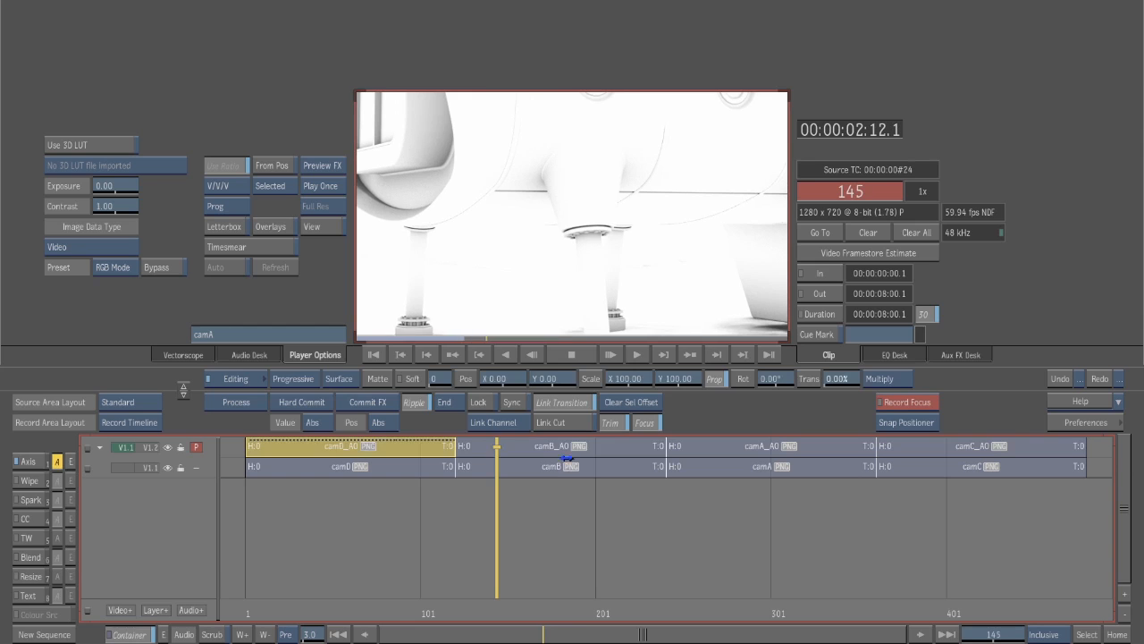
left_click(31, 461)
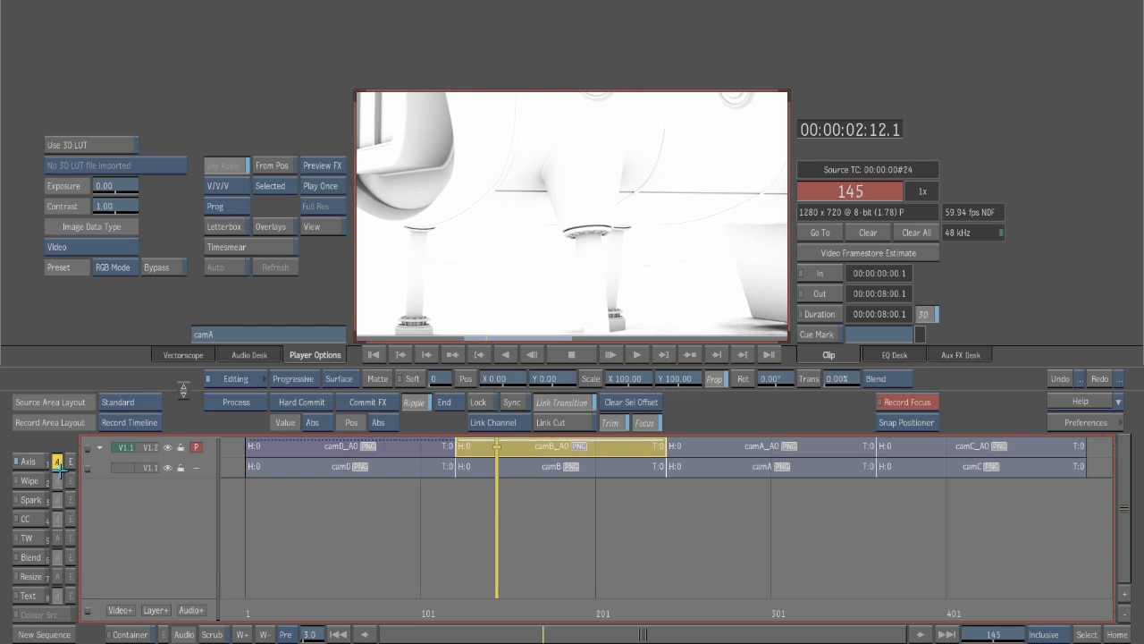
left_click(880, 378)
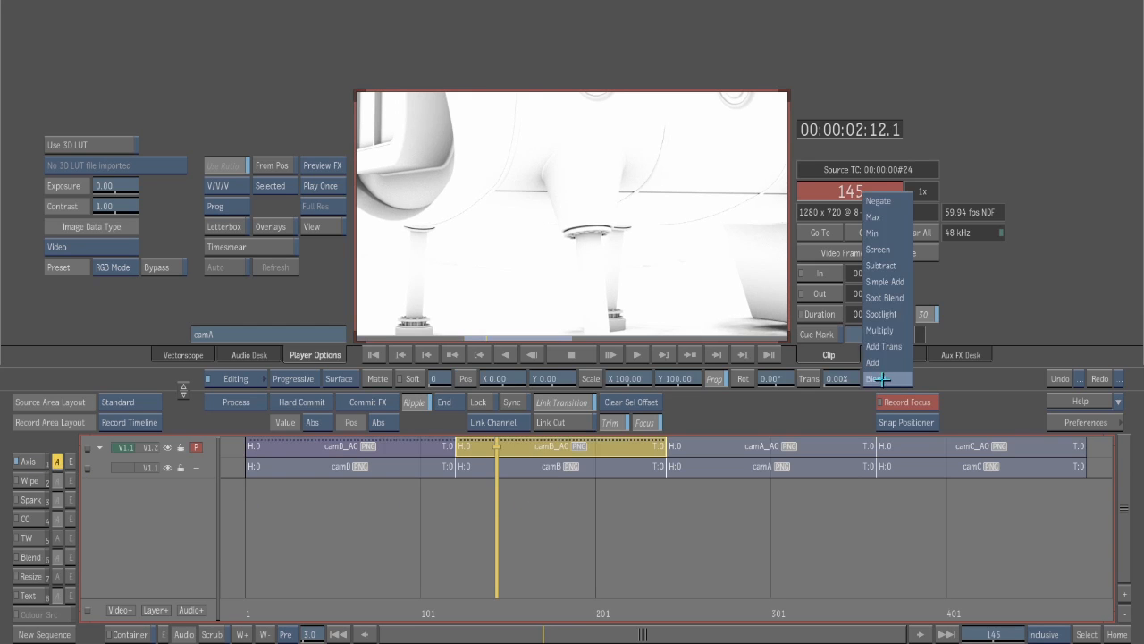
left_click(883, 331)
left_click(379, 379)
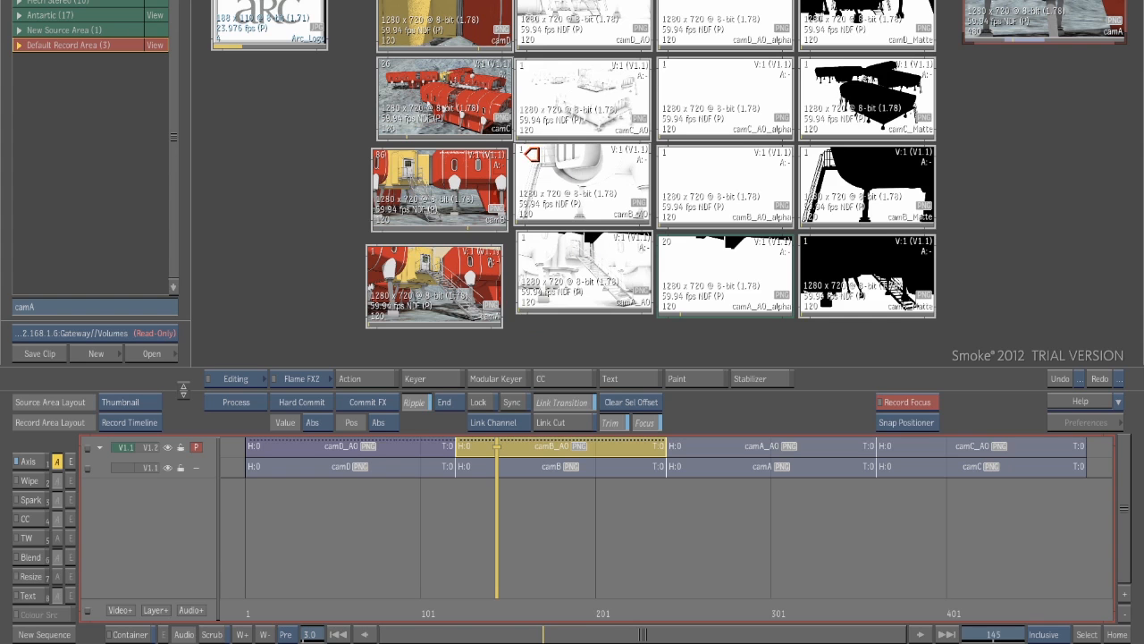
left_click(533, 153)
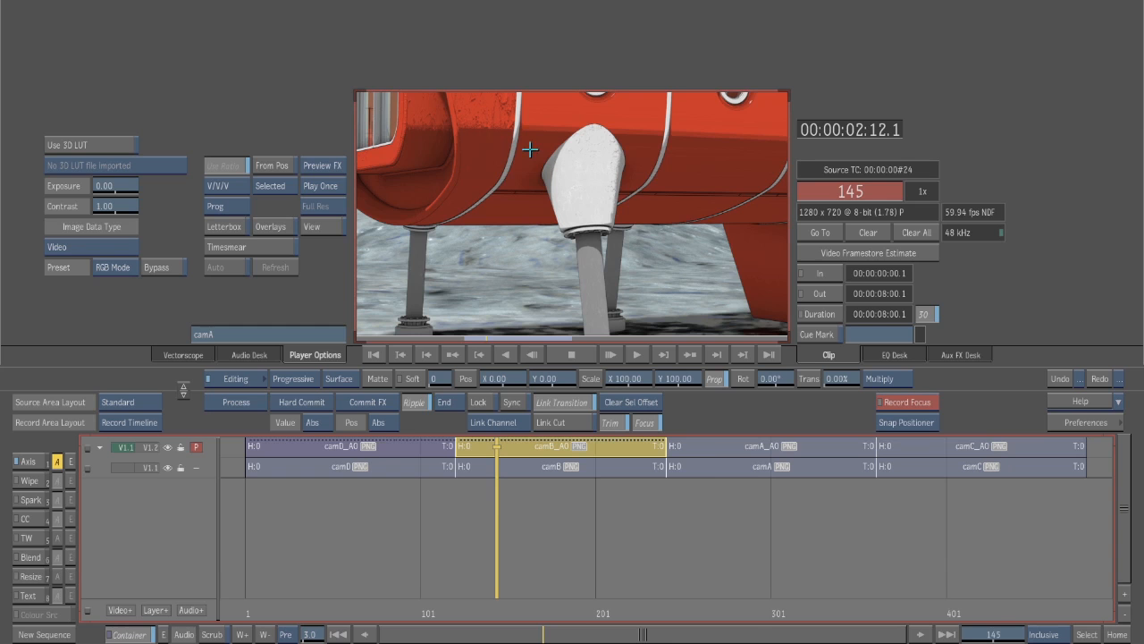
Add an Axis effect to the camA_AO segment, blending with Multiply and using a matte clip from the desktop.
left_click_drag(498, 513, 715, 527)
left_click(742, 447)
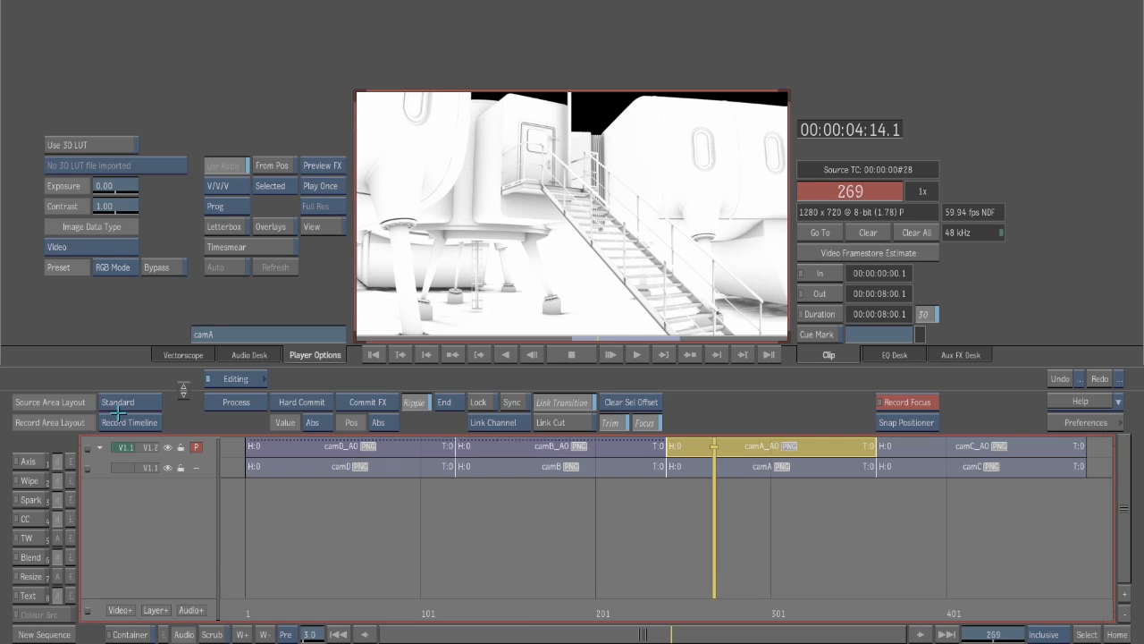
left_click(57, 461)
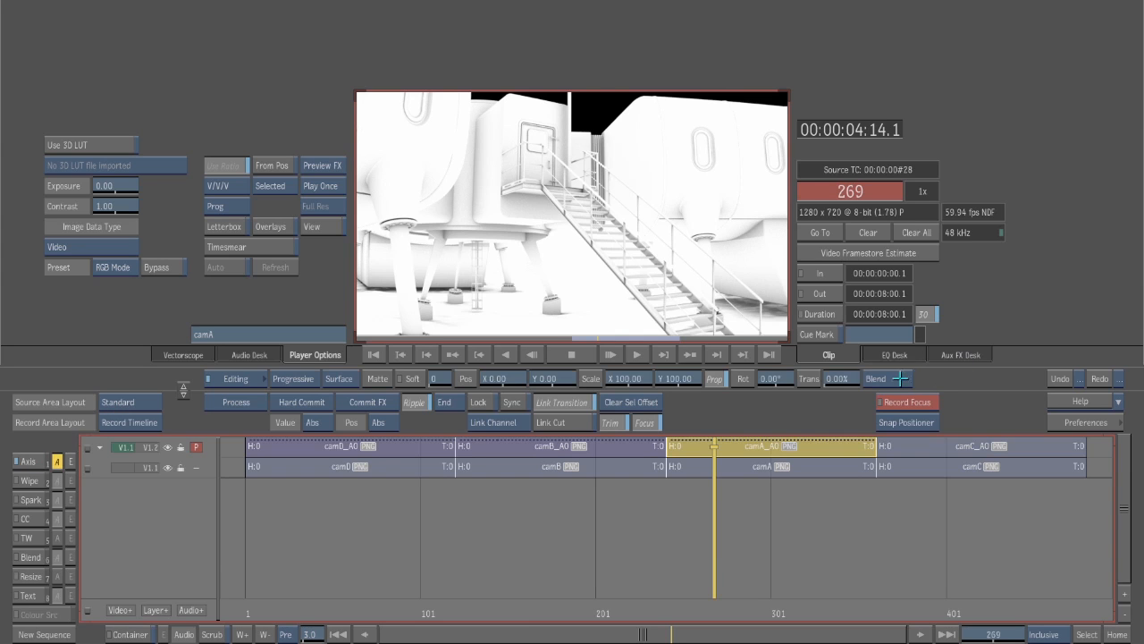
left_click(899, 378)
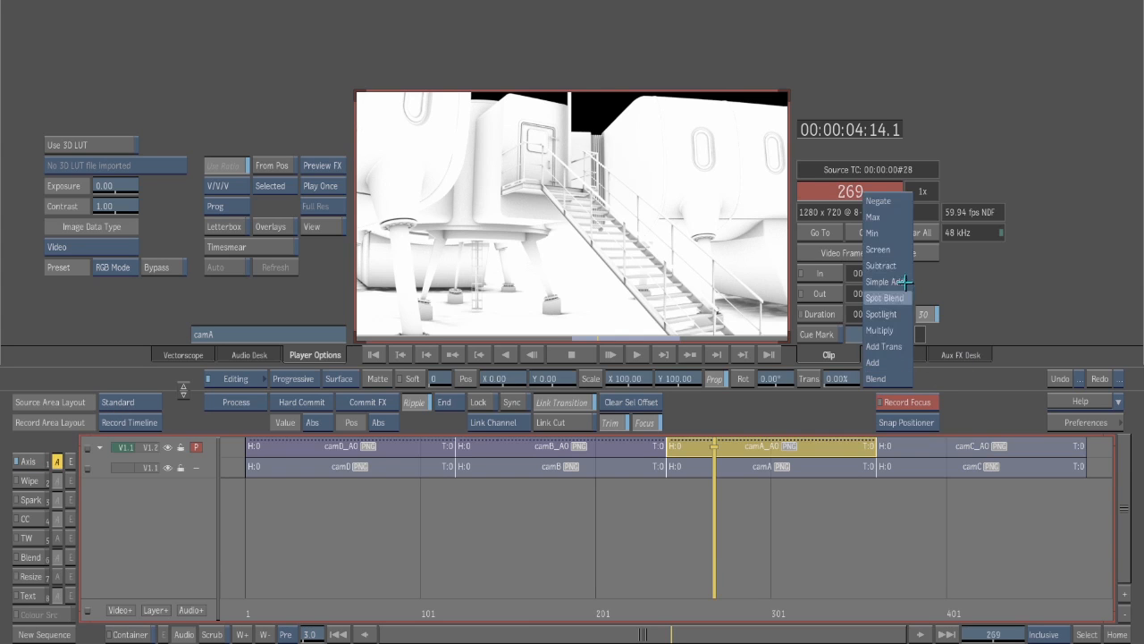
left_click(885, 330)
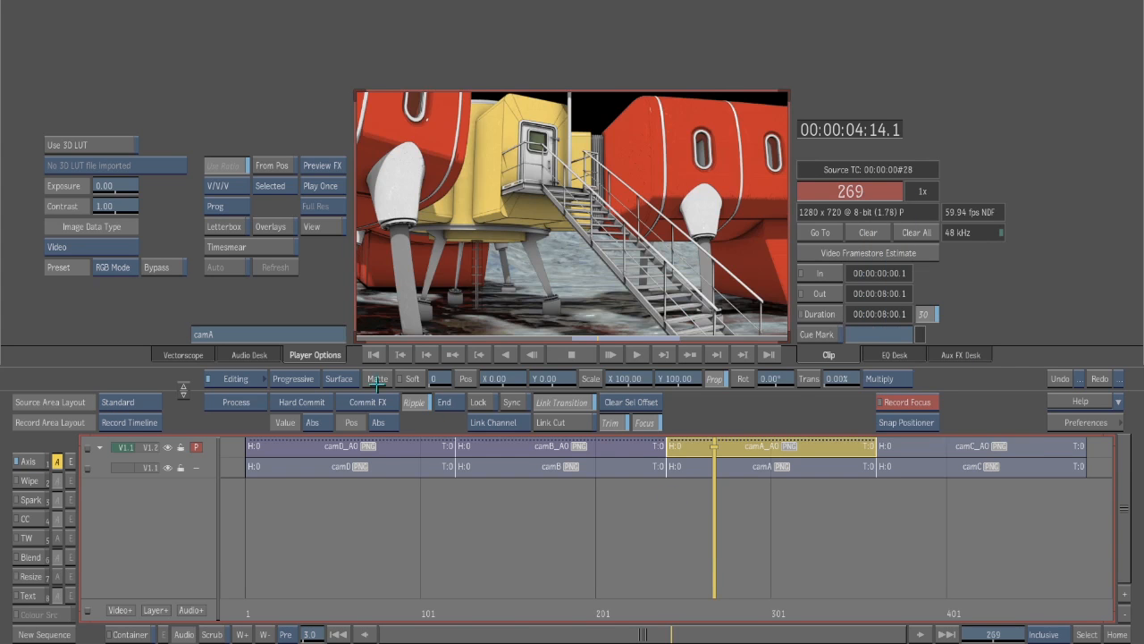
key("Escape")
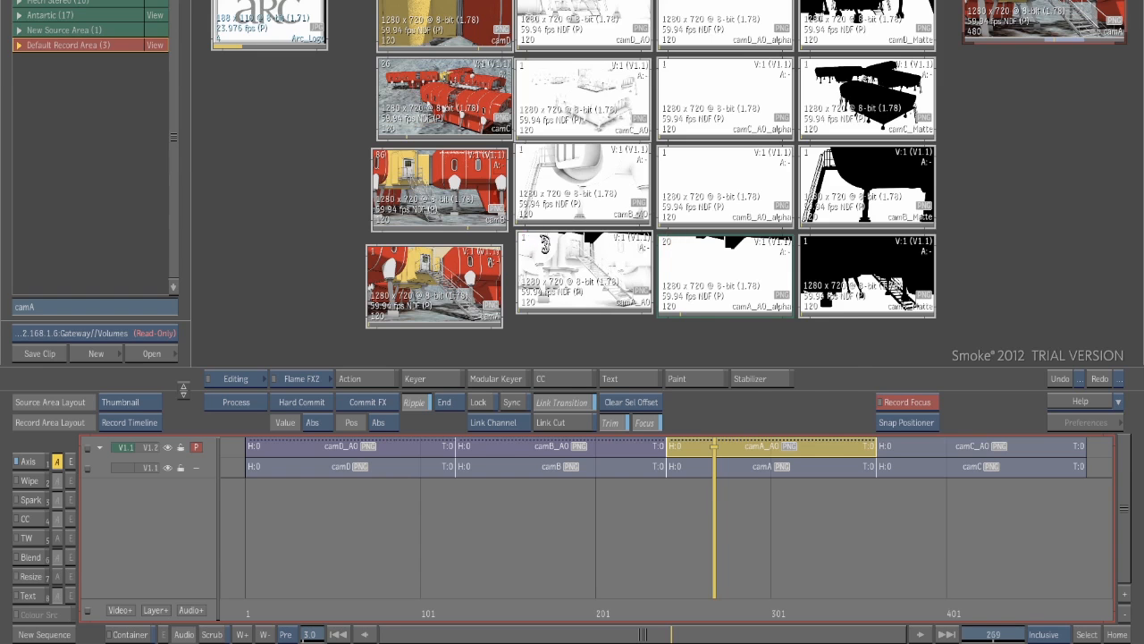
key("Escape")
Give the camC_AO segment an Axis effect set to Multiply, with a matte clip from the desktop.
left_click_drag(858, 514, 939, 519)
left_click(946, 447)
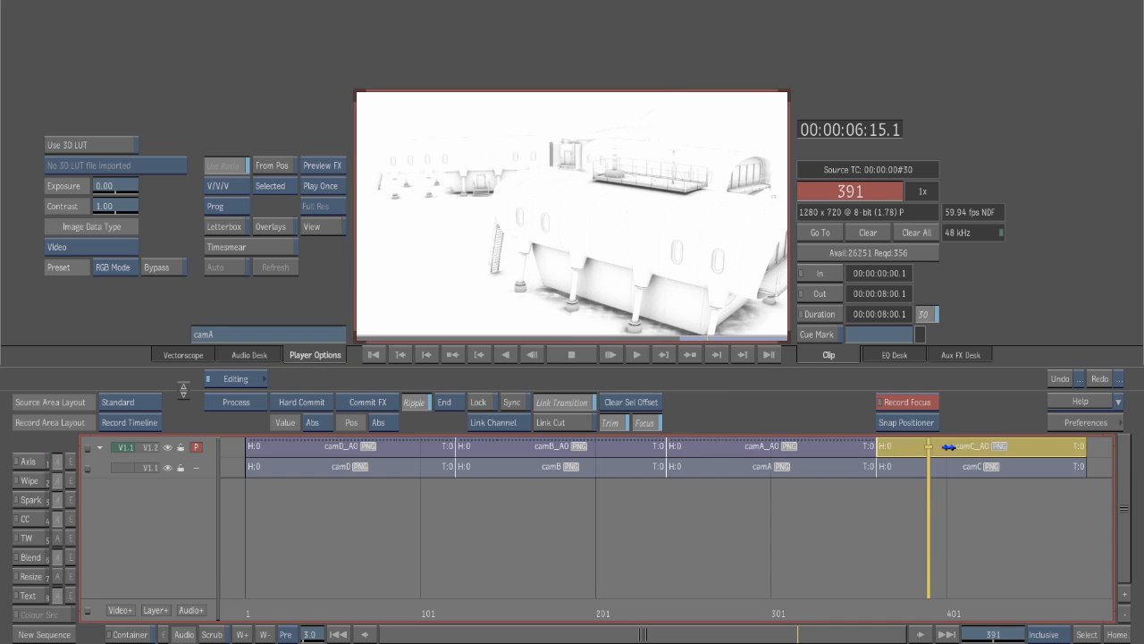
left_click(59, 461)
left_click(872, 379)
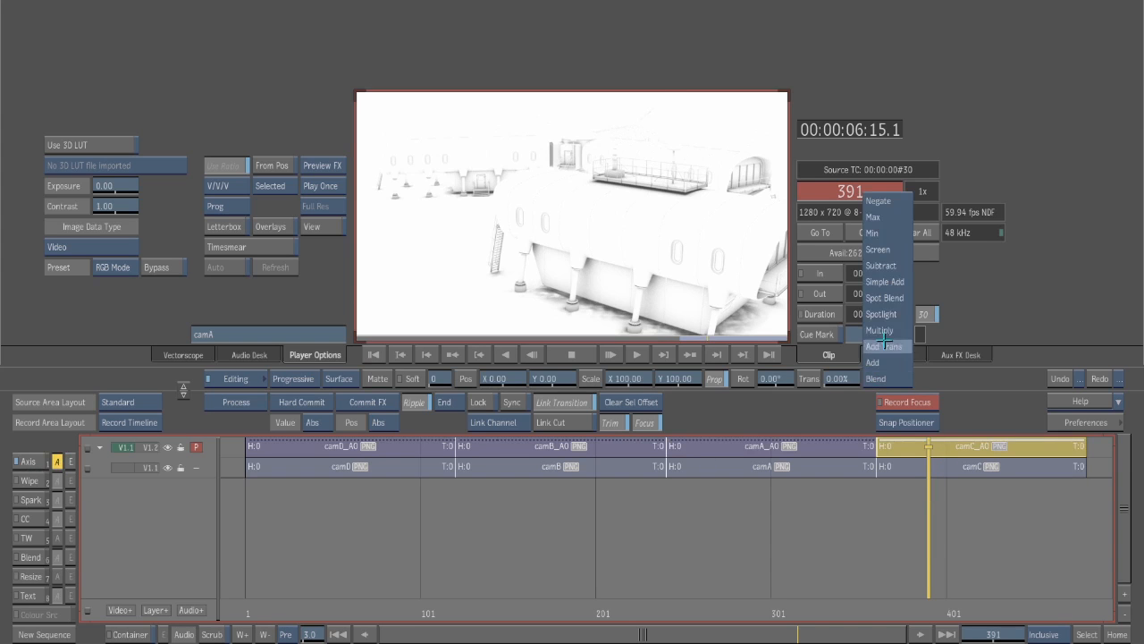
left_click(880, 330)
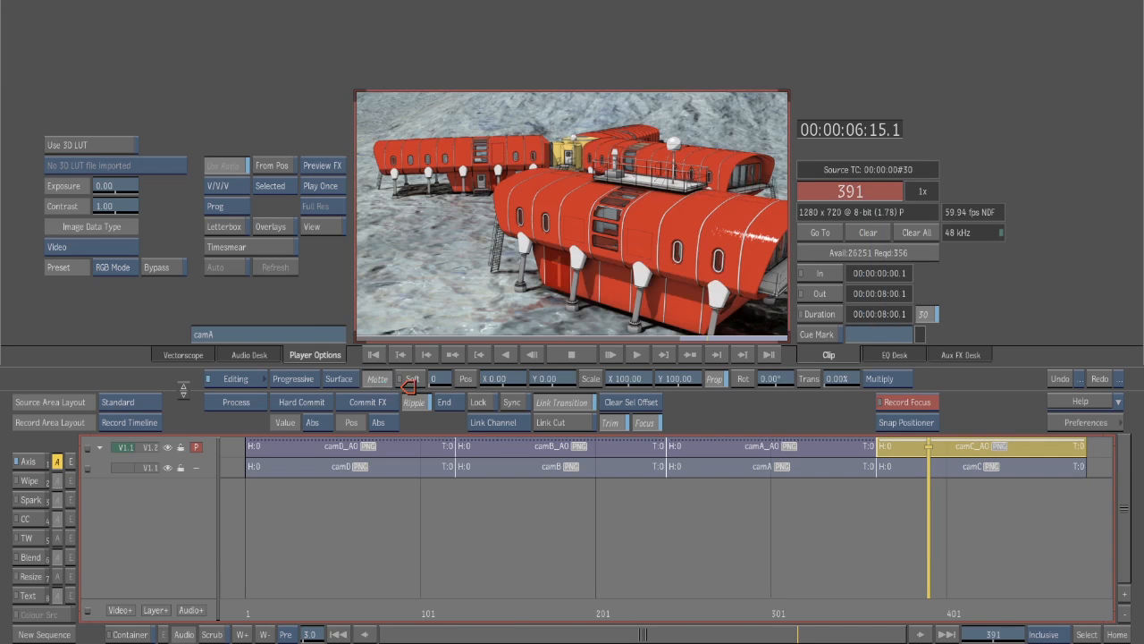
key("Escape")
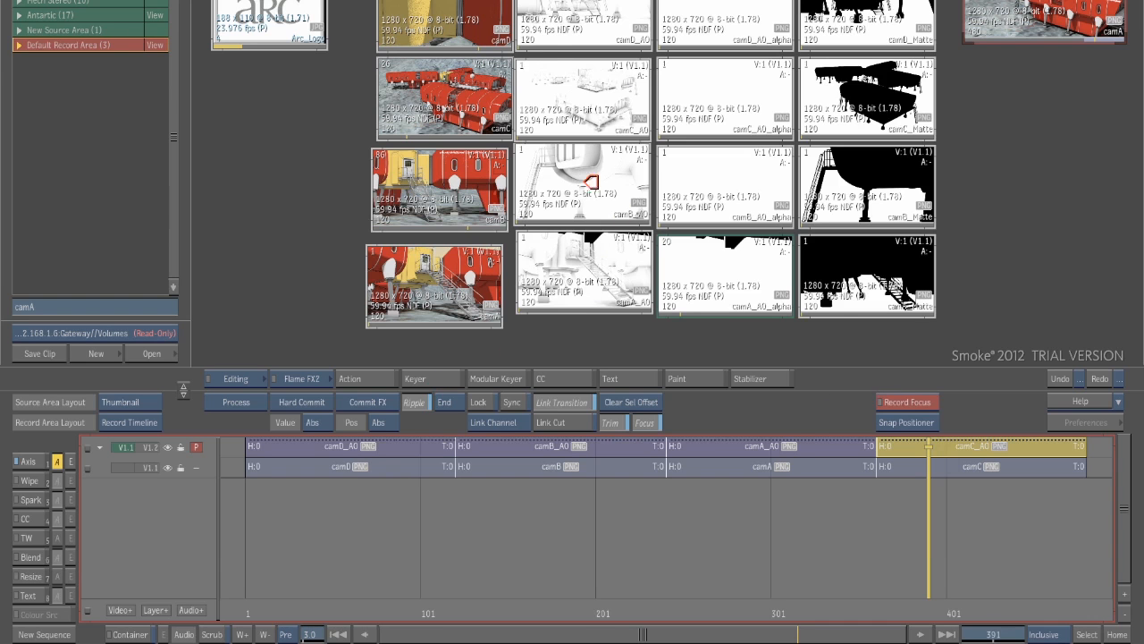
key("Escape")
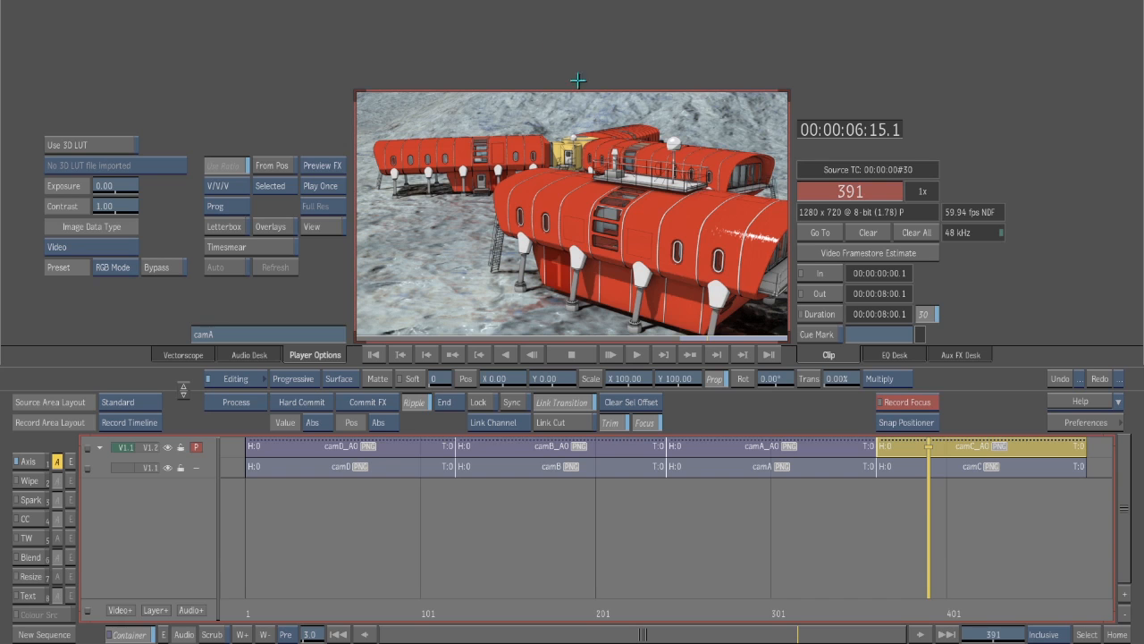
Return the timeline to frame 78 and scrub the camA_Matte and camB_Matte clips on the desktop to examine them.
left_click_drag(927, 513, 396, 495)
left_click(1021, 259)
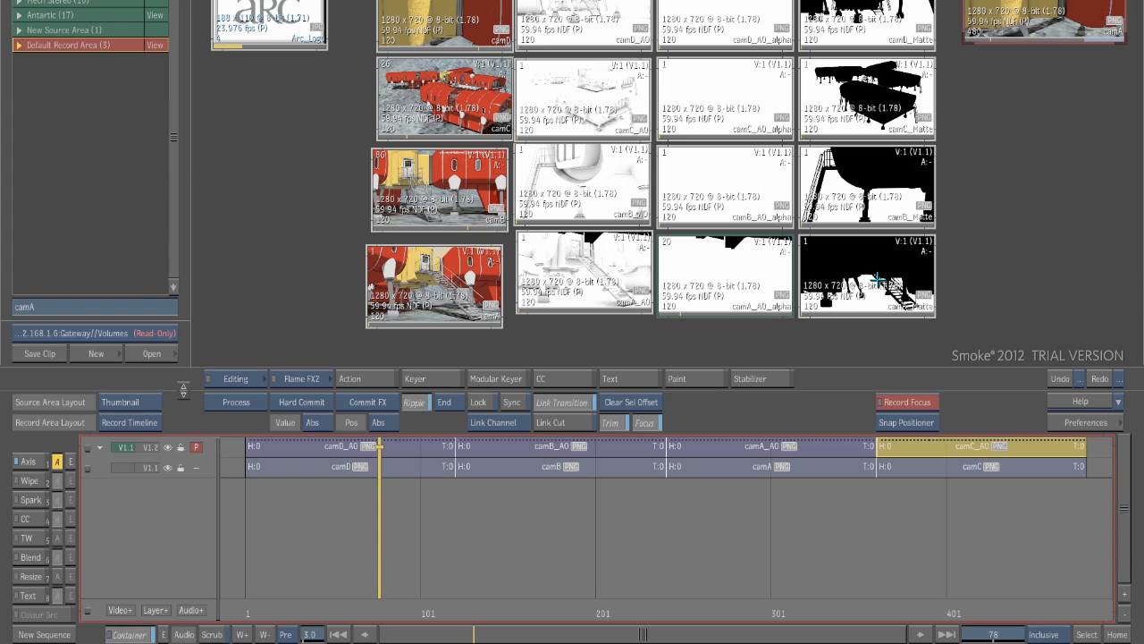
left_click(856, 297)
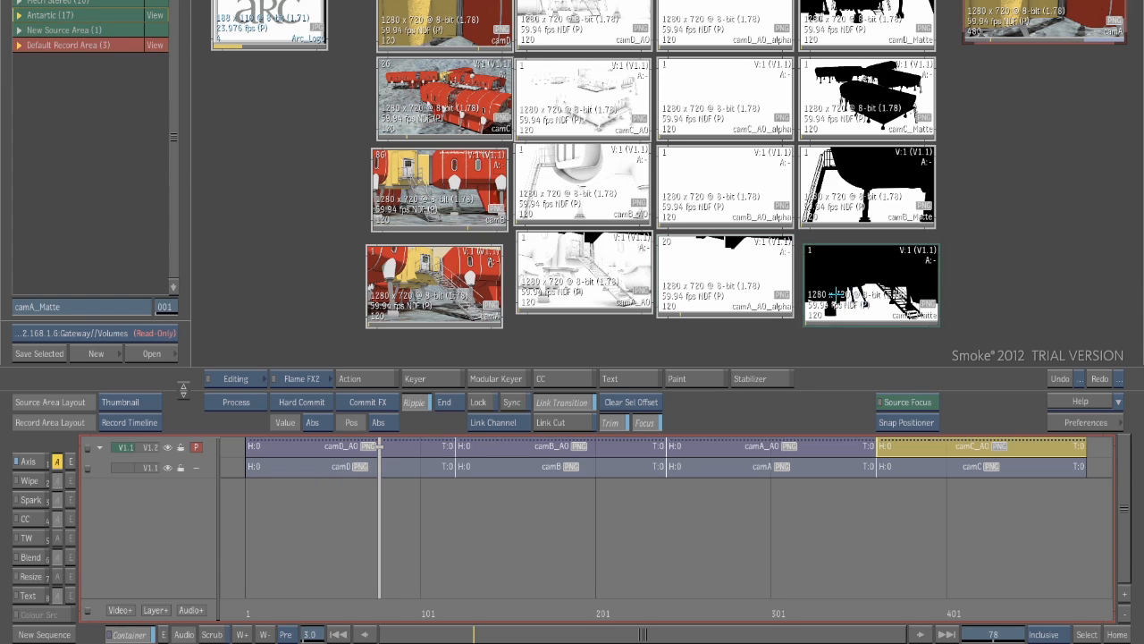
left_click_drag(853, 313, 916, 333)
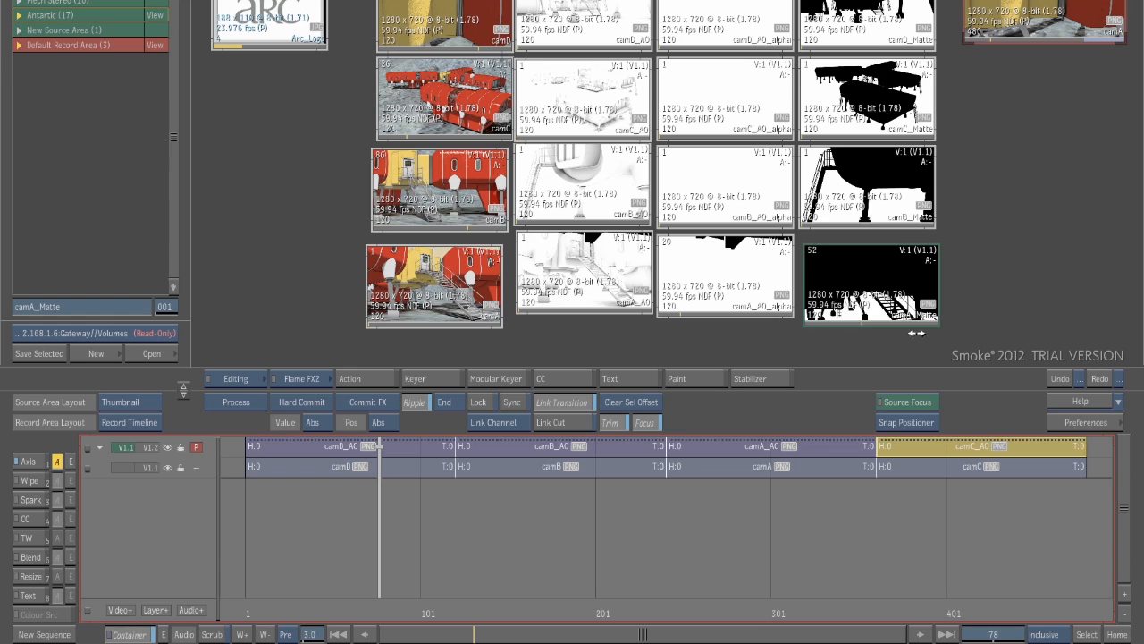
left_click_drag(850, 224, 873, 224)
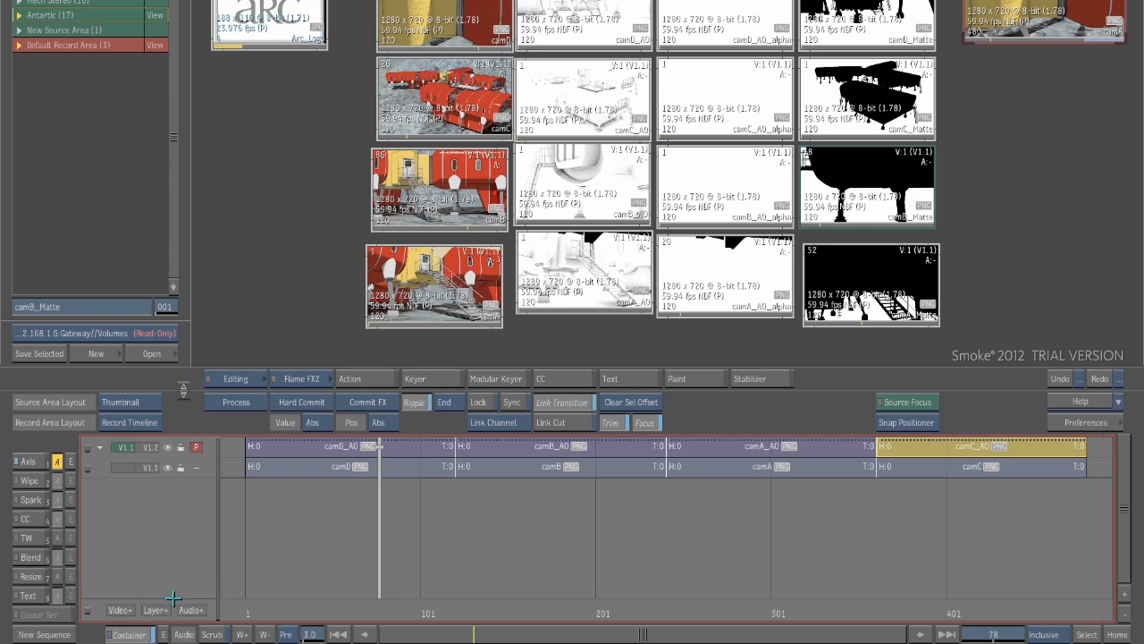
Review the composited shots by scrubbing the timeline from the camD segment to frame 267 in the camA segment.
mouse_move(1142, 293)
left_click(378, 531)
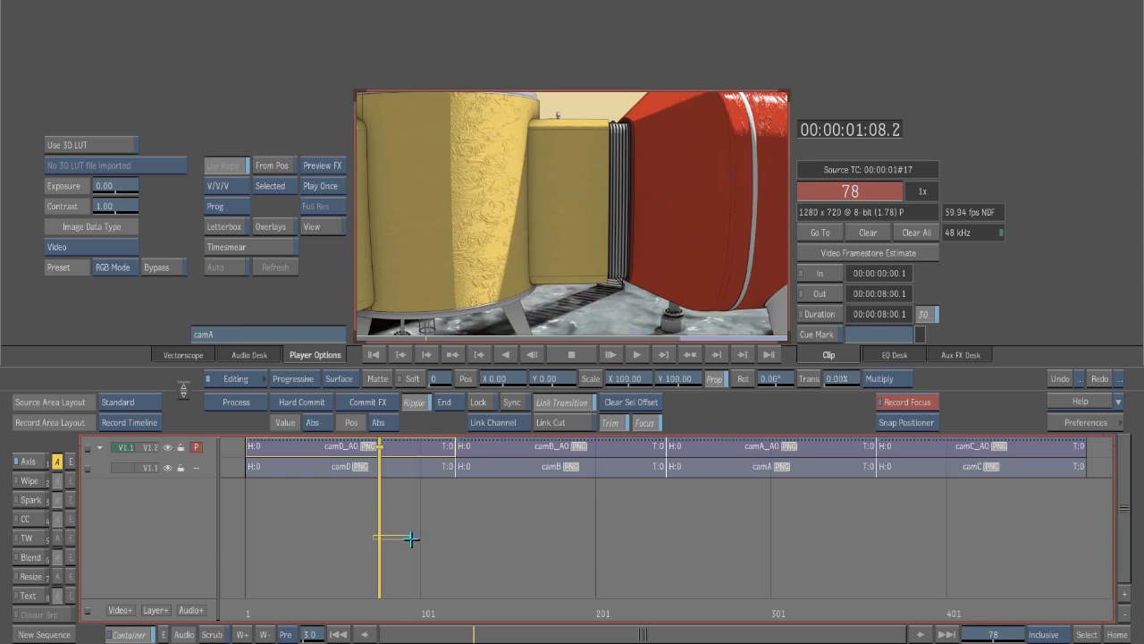
left_click_drag(380, 543, 424, 537)
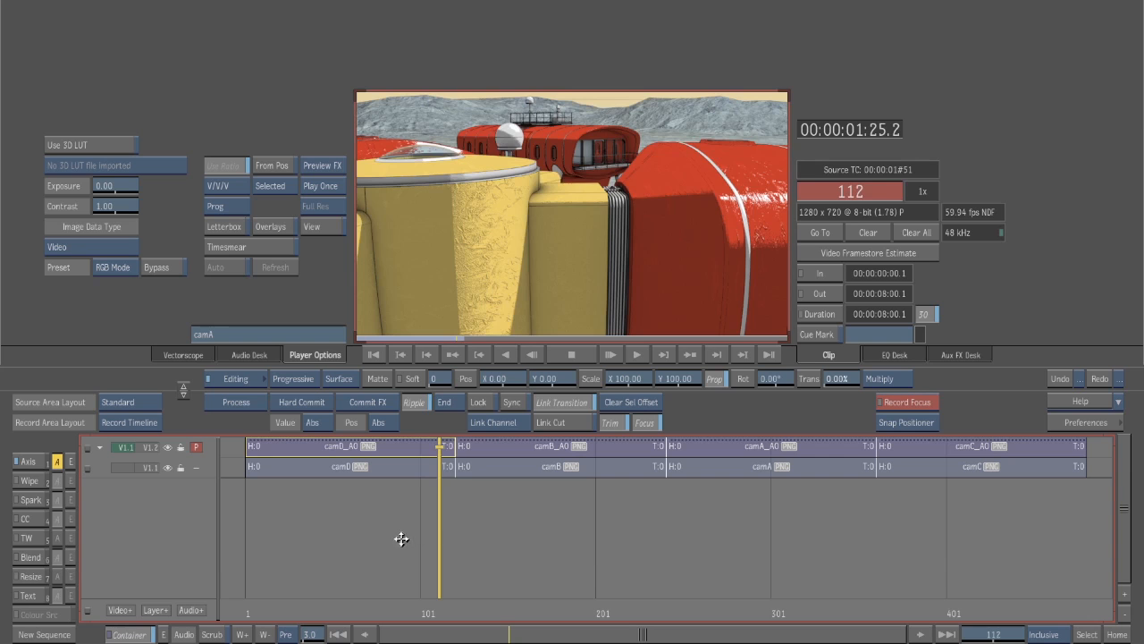
left_click_drag(585, 536, 689, 491)
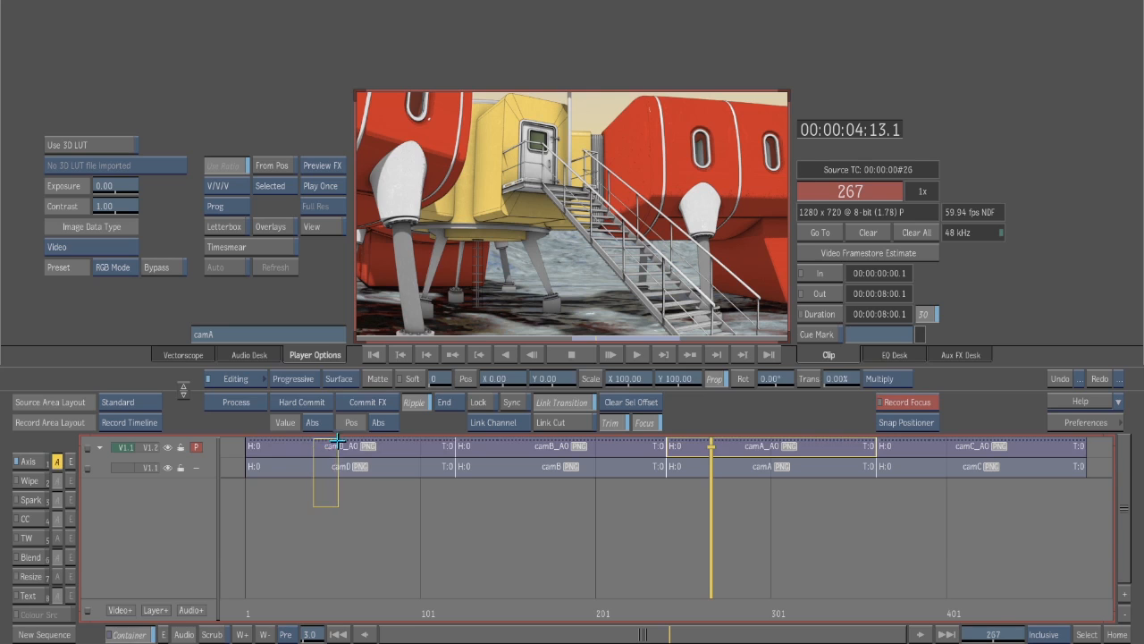
Combine the camD and camD_AO segments into a container and move the timeline to frame 80.
left_click(347, 466)
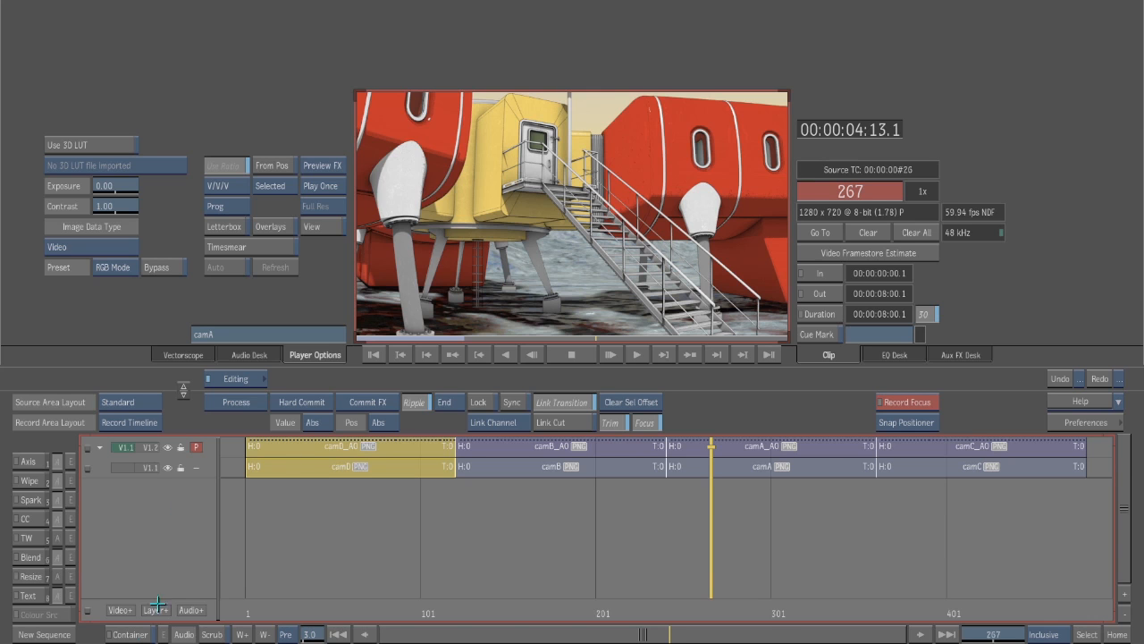
left_click(125, 634)
left_click(330, 468)
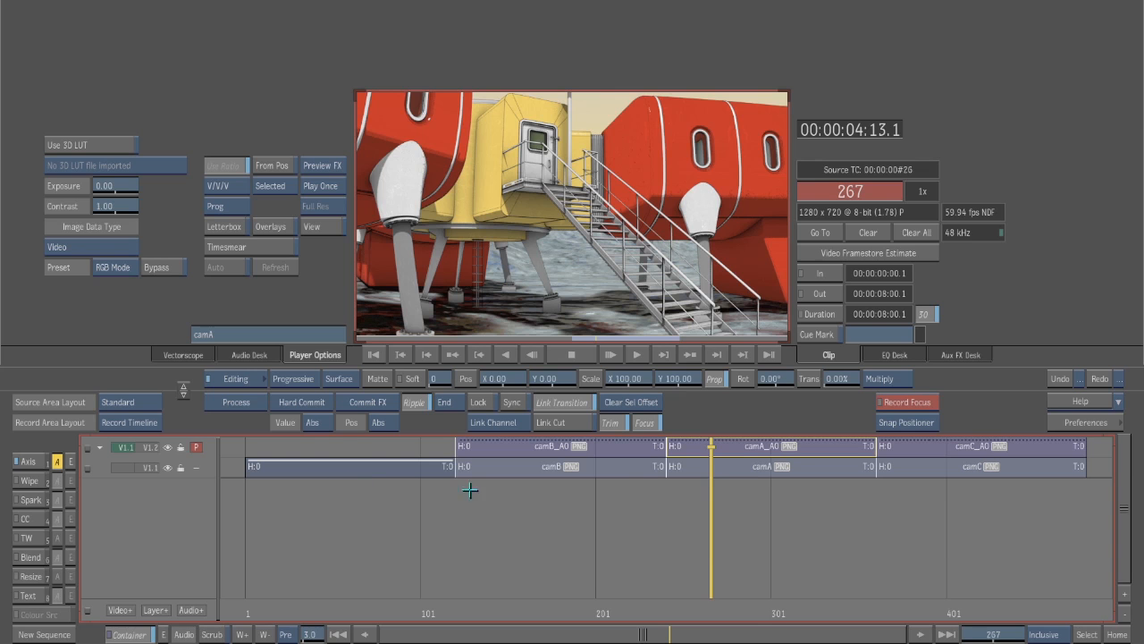
left_click_drag(712, 507, 386, 508)
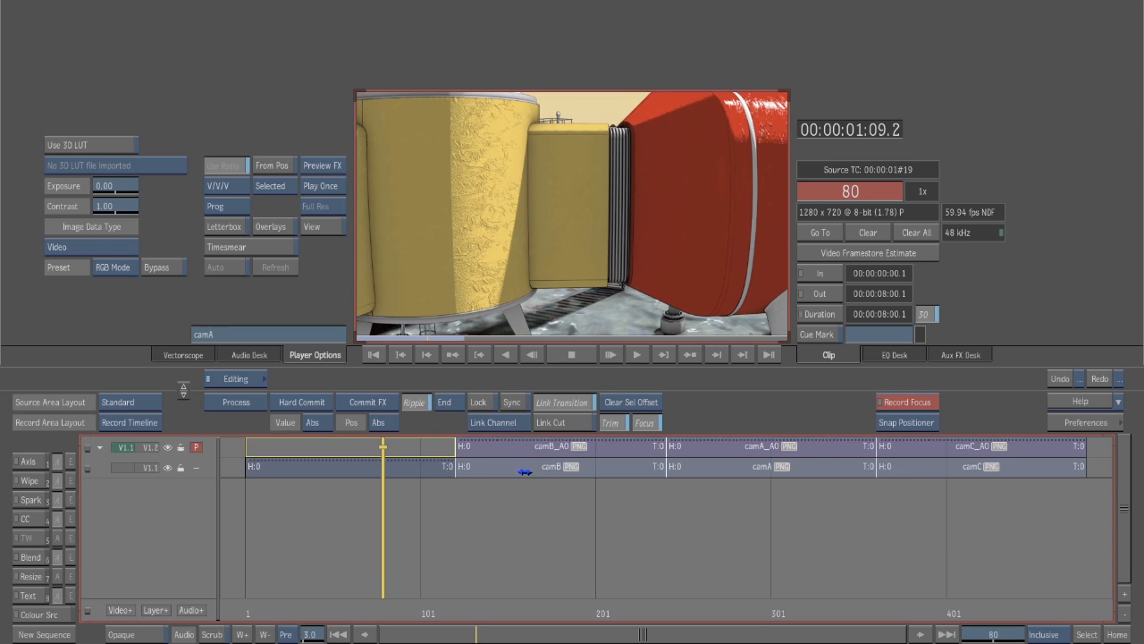
Create separate containers from the camB, camA and camC segments, each together with its AO segment.
left_click(553, 465)
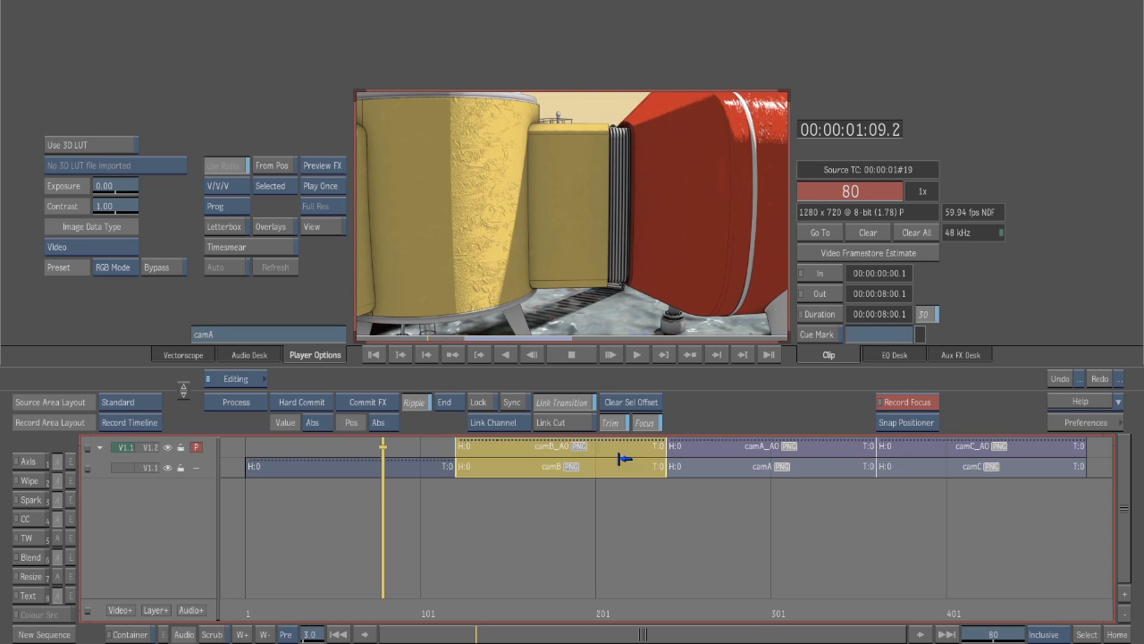
left_click(130, 633)
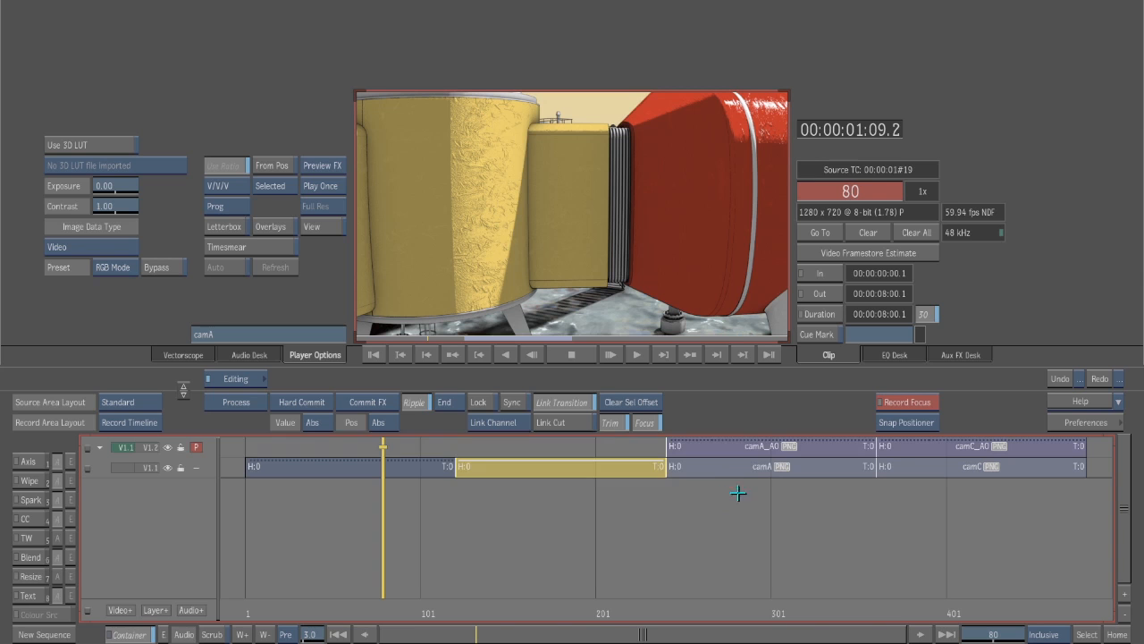
left_click(743, 447)
left_click(130, 633)
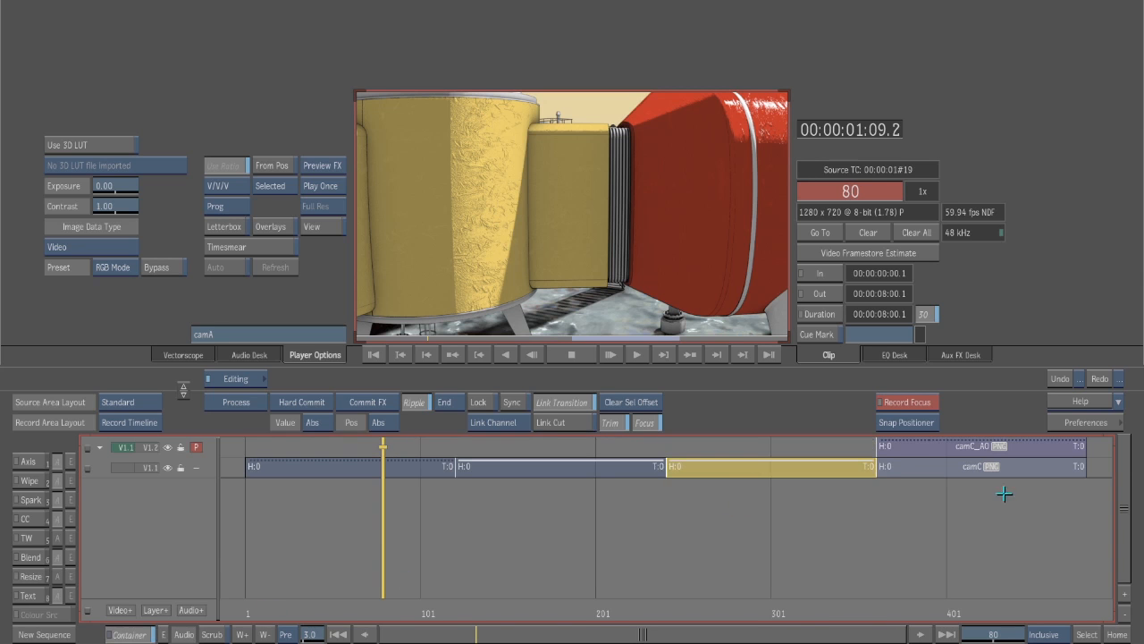
left_click(996, 447)
left_click(130, 633)
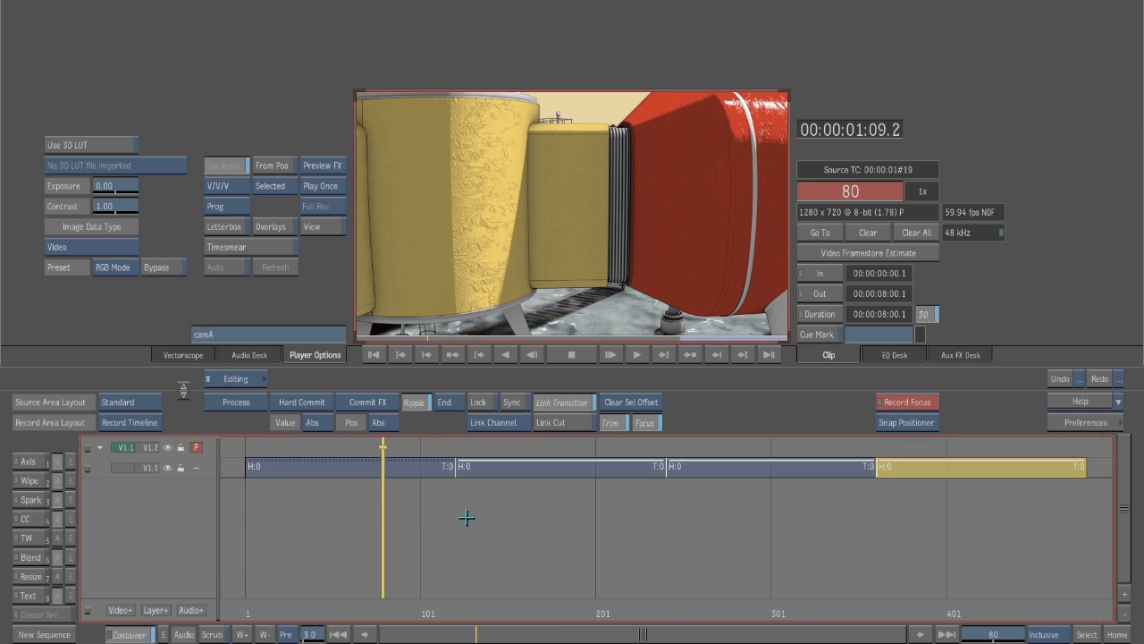
Review the containers by scrubbing the timeline and put the positioner on the lower layer at frame 375.
left_click(390, 521)
left_click_drag(576, 543, 855, 554)
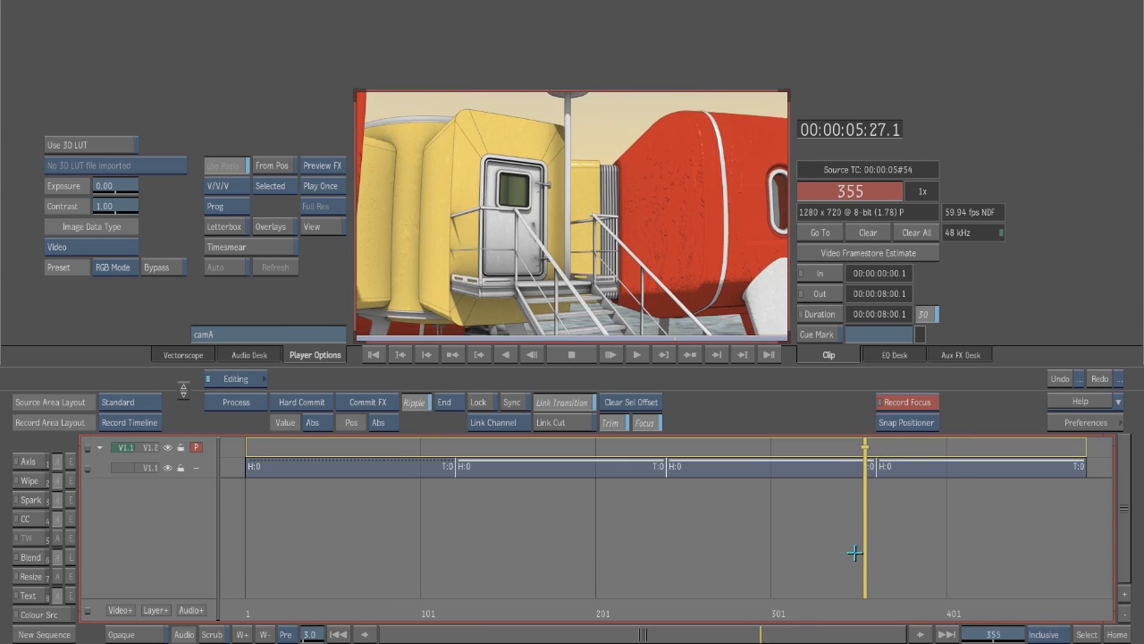
key("Down")
key("shift+Right")
left_click_drag(922, 534, 900, 550)
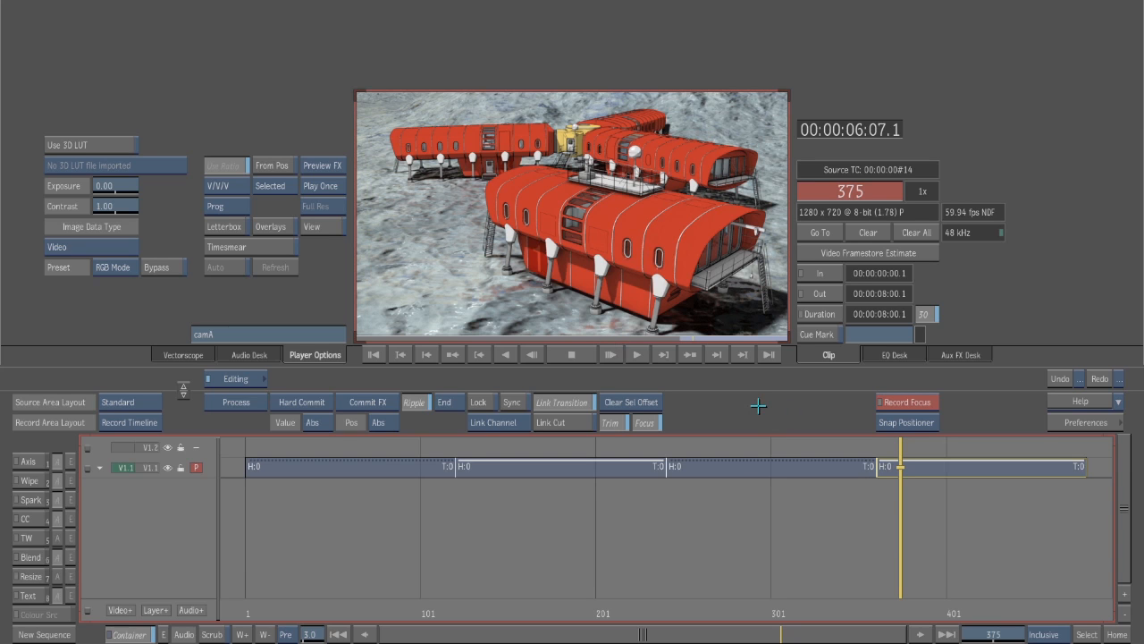
Add a Timewarp to the last container segment with a constant speed of 75% and reverse it.
left_click(879, 517)
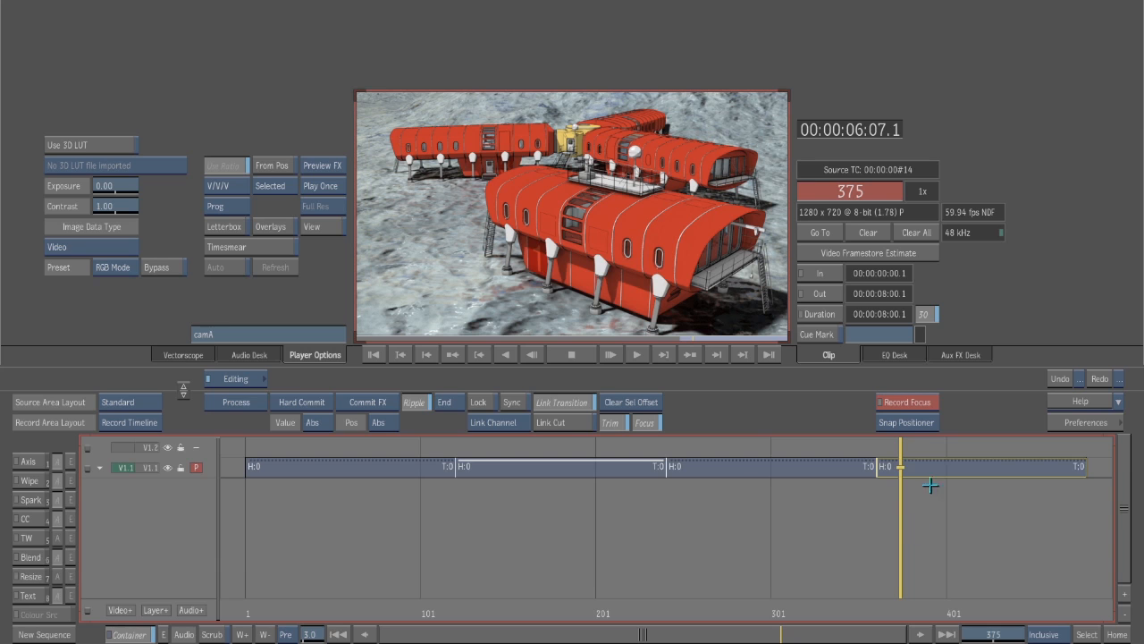
left_click(930, 470)
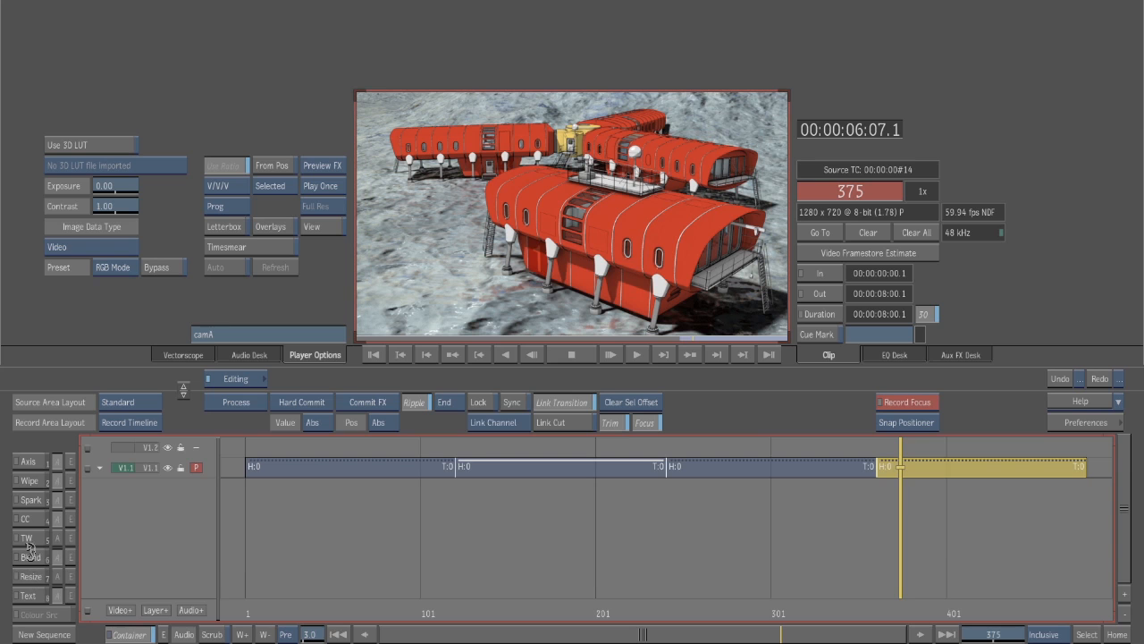
left_click(29, 539)
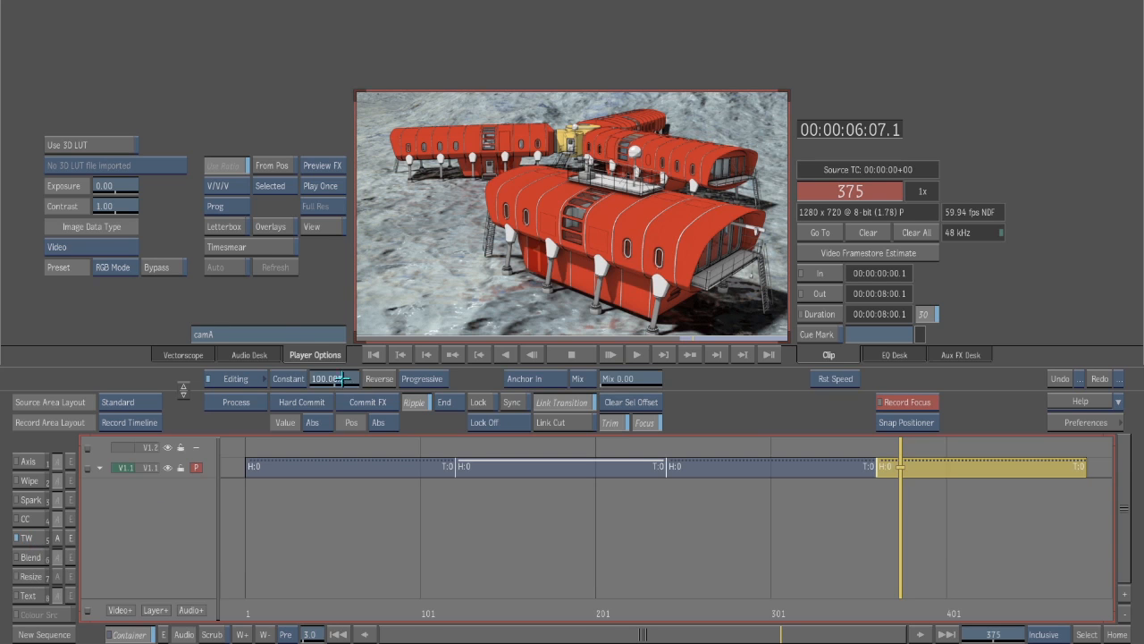
left_click(338, 379)
left_click(301, 305)
left_click(319, 320)
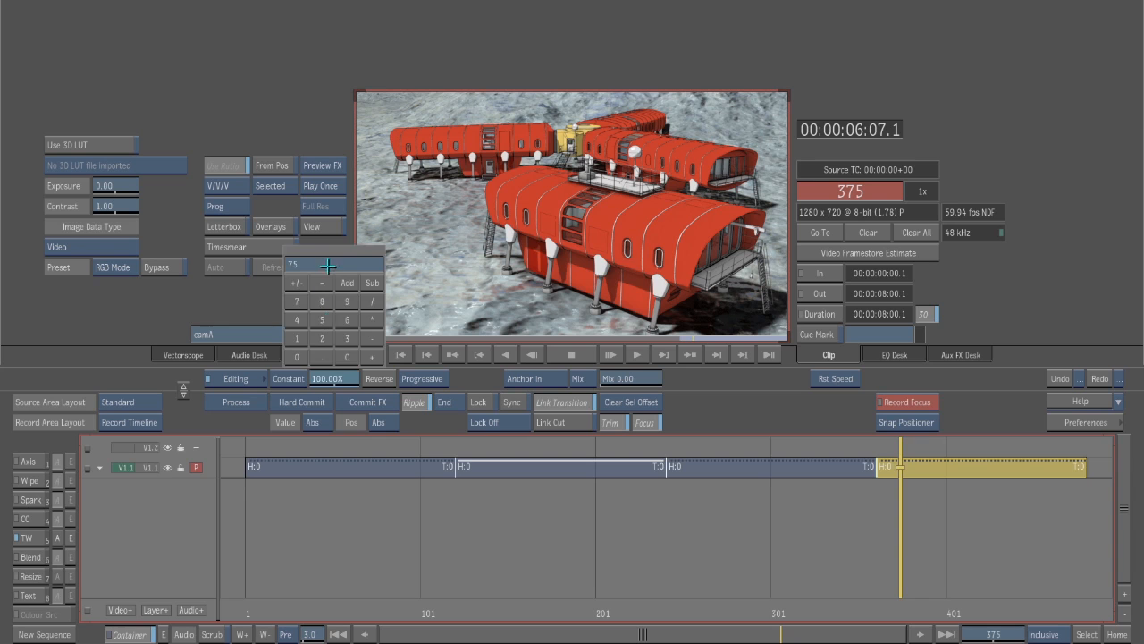
left_click(329, 266)
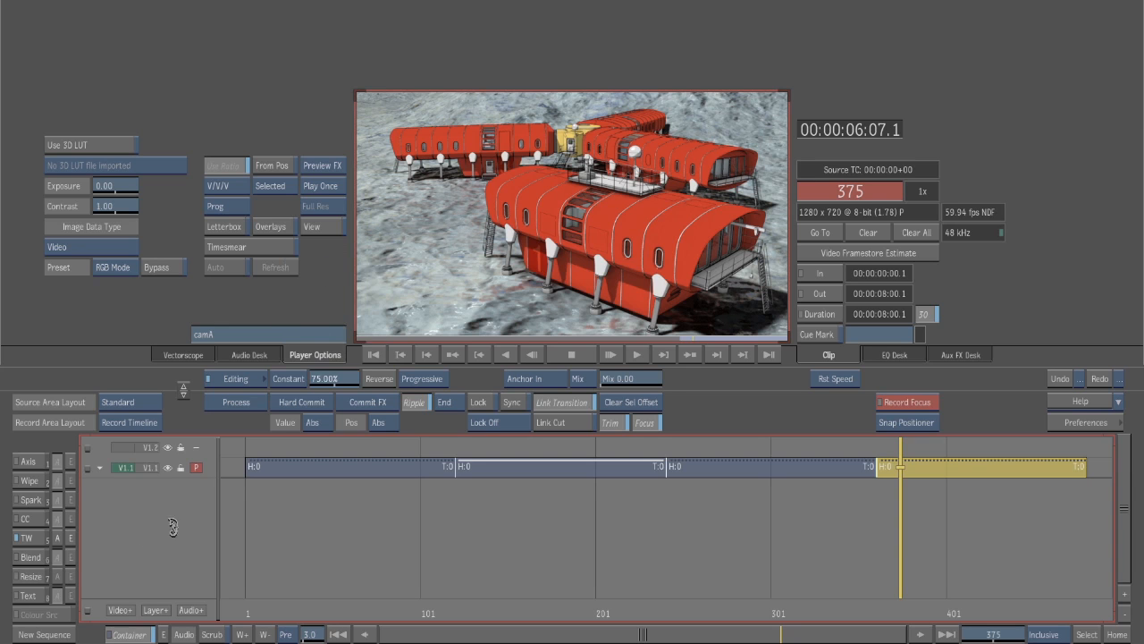
left_click(379, 379)
left_click(384, 402)
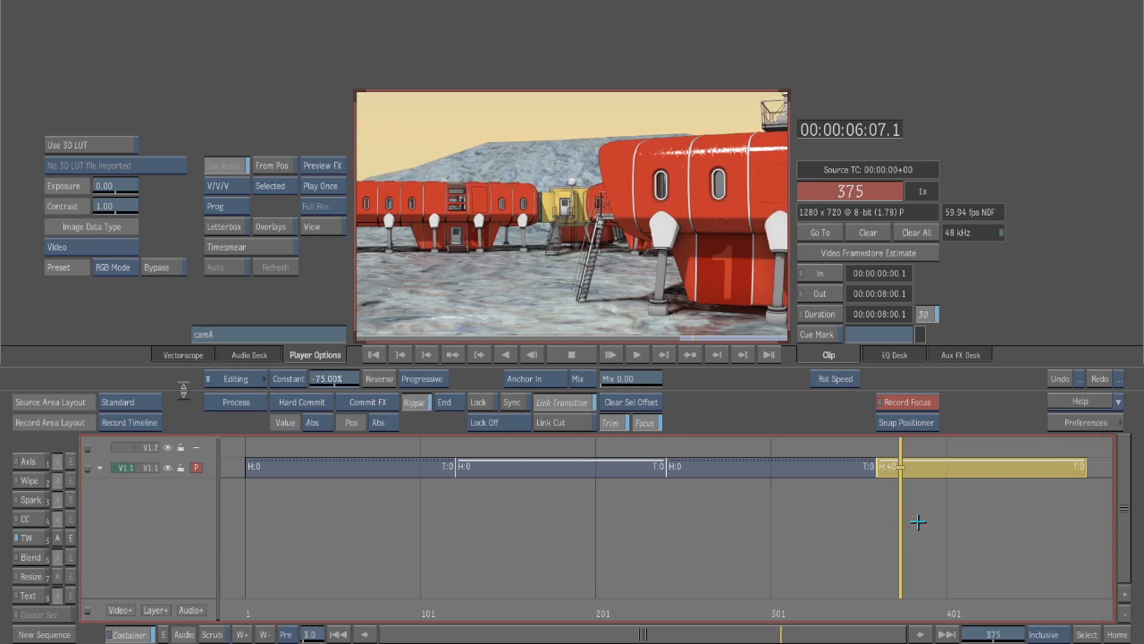
Extend the reversed last segment until the sequence lasts 00:00:09:01.1, and scrub the timeline back to frame 320.
left_click_drag(887, 513, 898, 513)
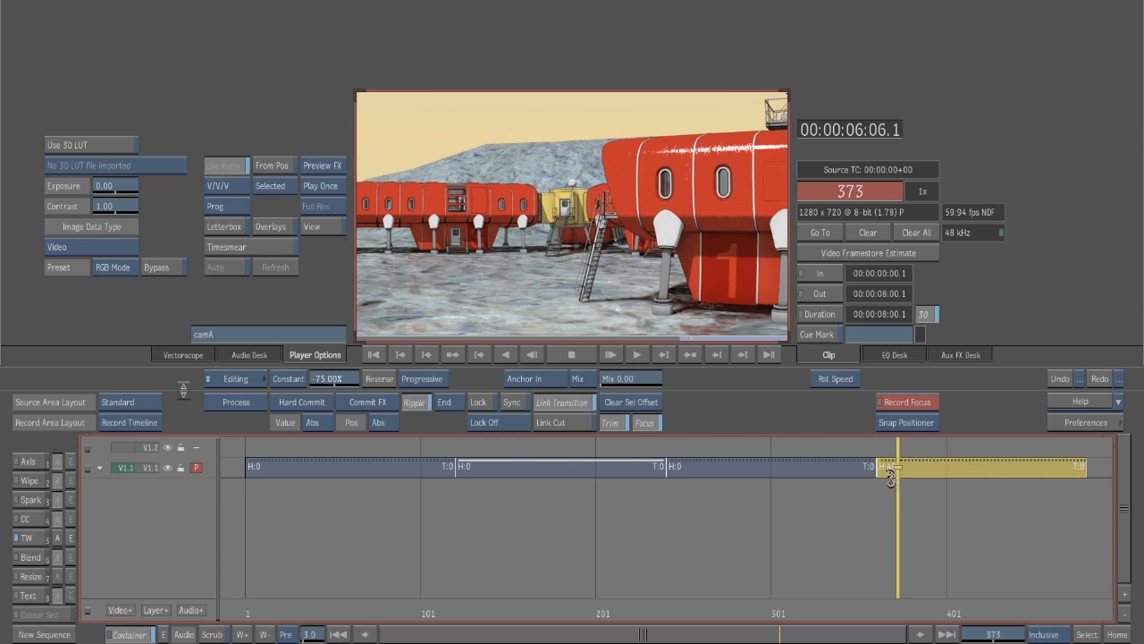
left_click_drag(890, 474, 764, 487)
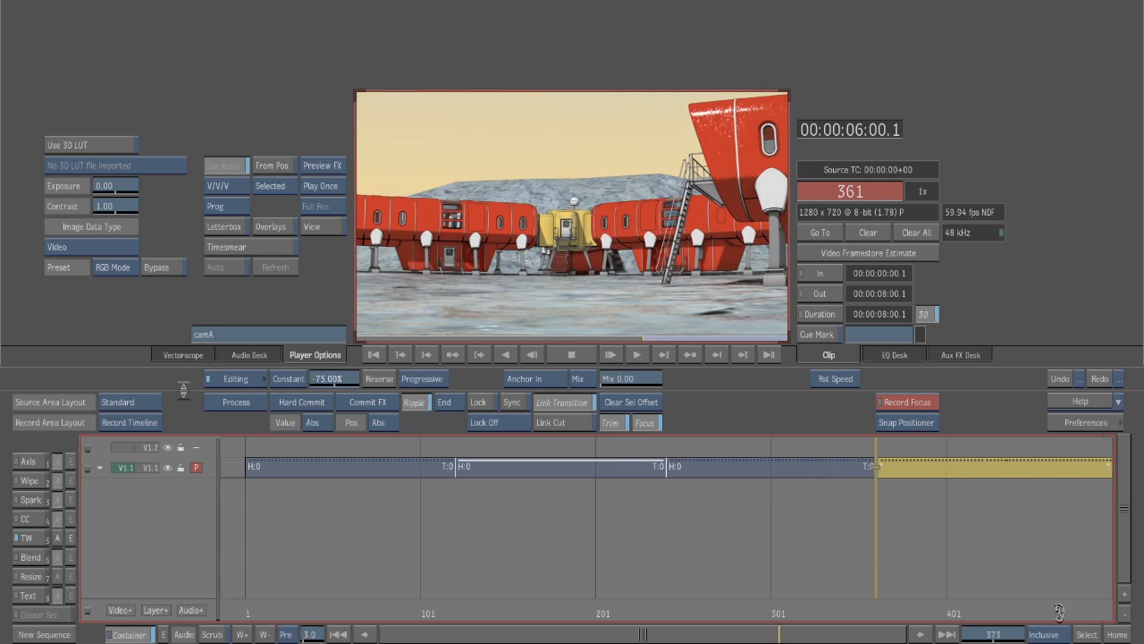
left_click(1111, 631)
left_click_drag(820, 543, 732, 547)
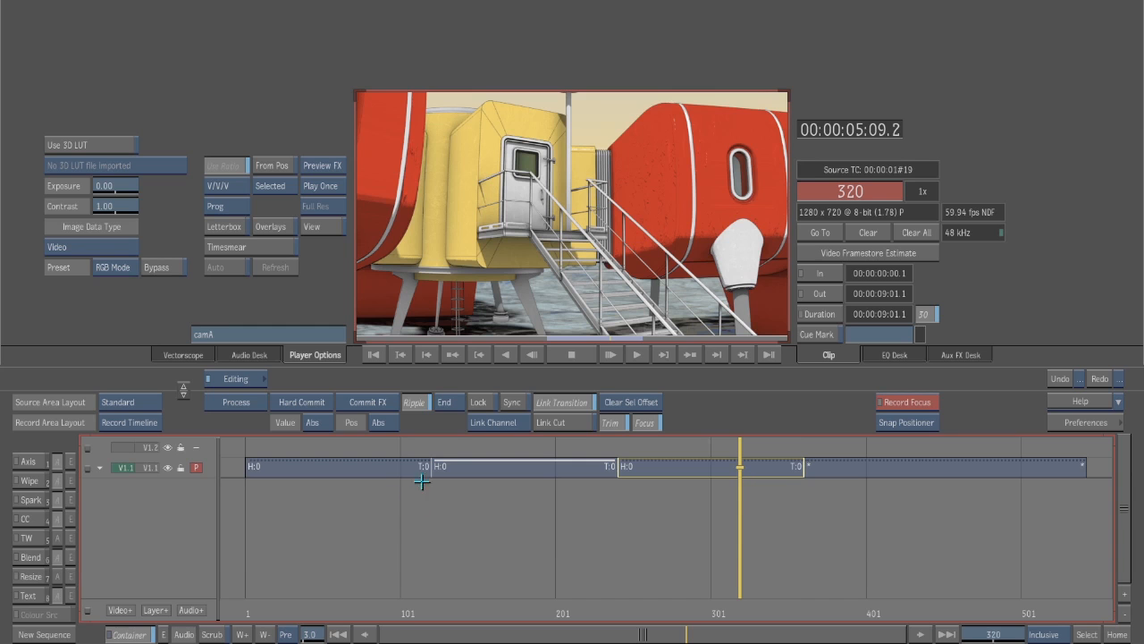
Trim the segments at the three cuts, leaving tails of 10, 8 and 12 frames and heads of 9 and 13 frames.
left_click_drag(413, 475, 471, 474)
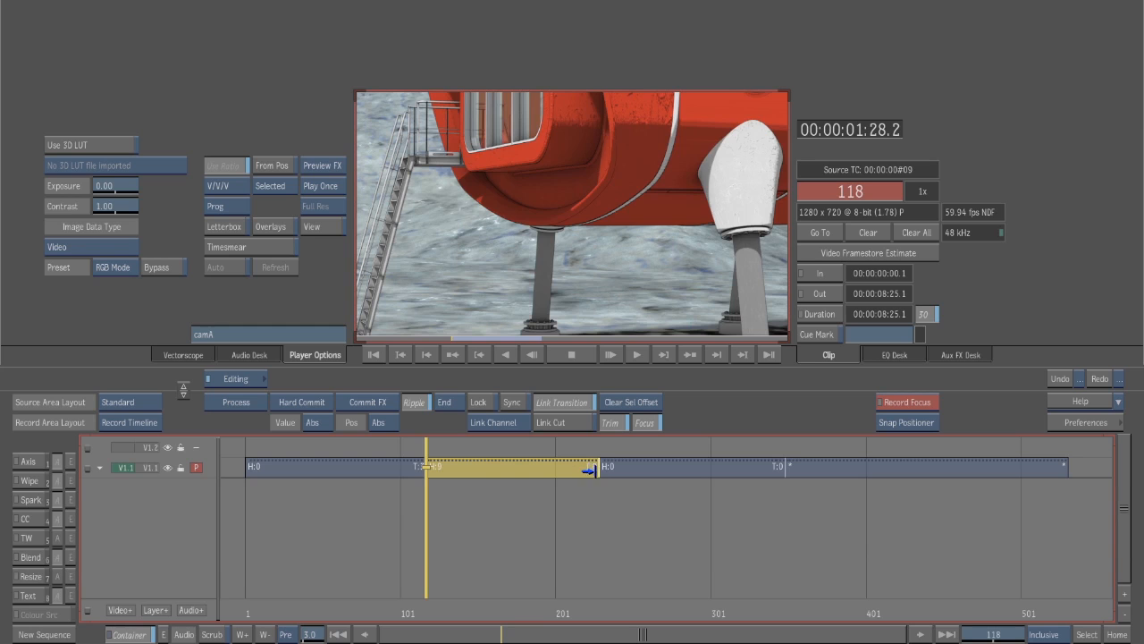
left_click_drag(579, 468, 772, 481)
left_click(744, 530)
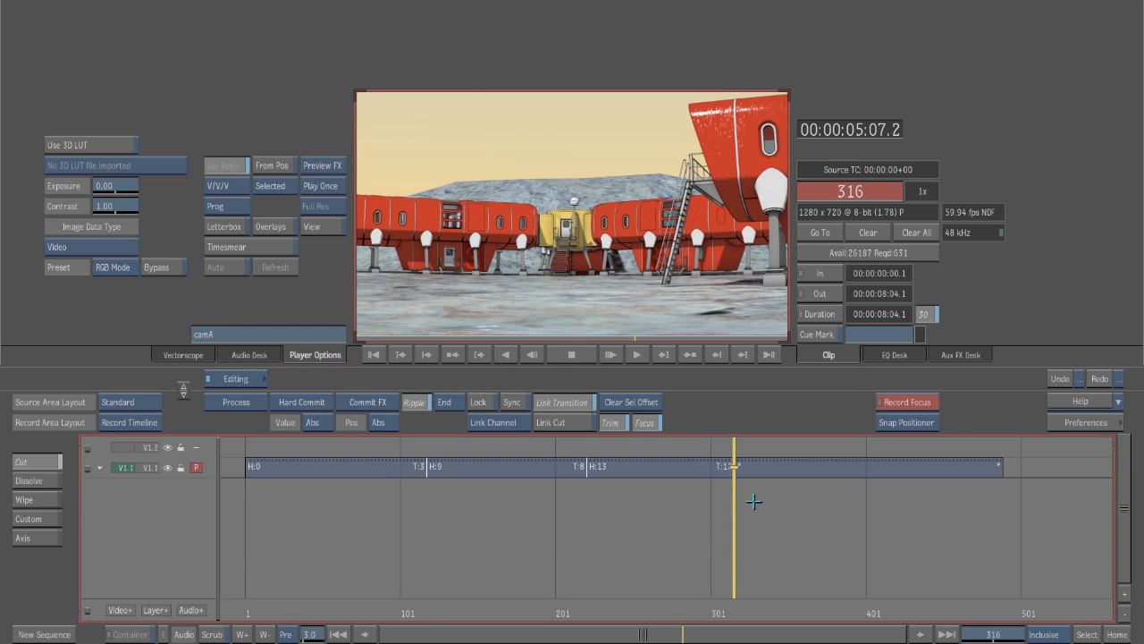
key("Up")
key("Up")
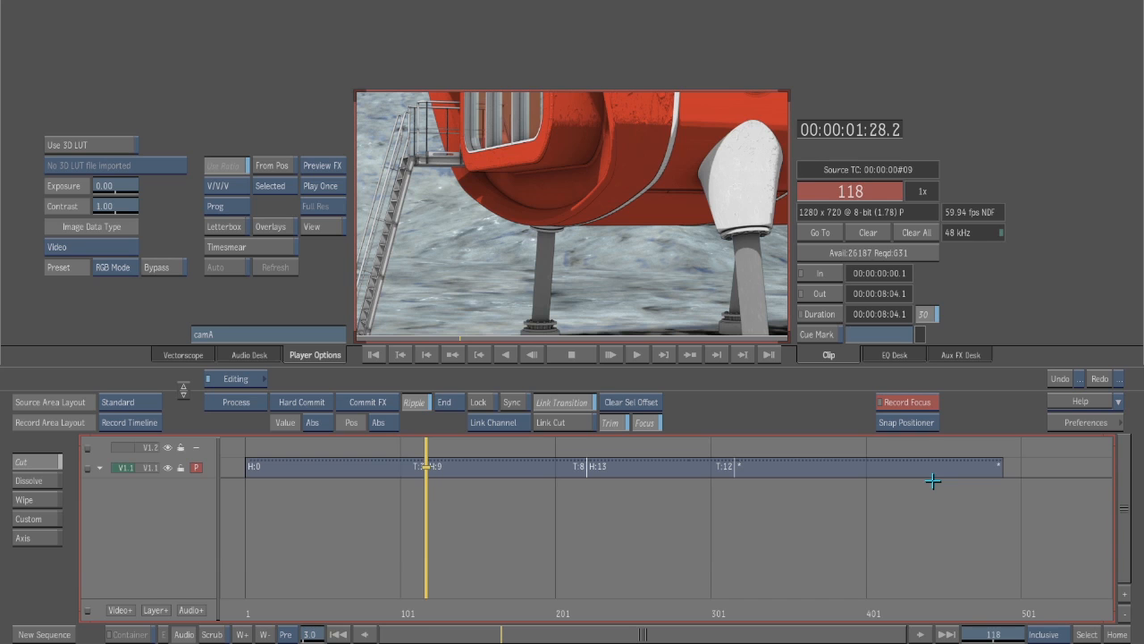
left_click(417, 476)
left_click_drag(402, 477, 391, 475)
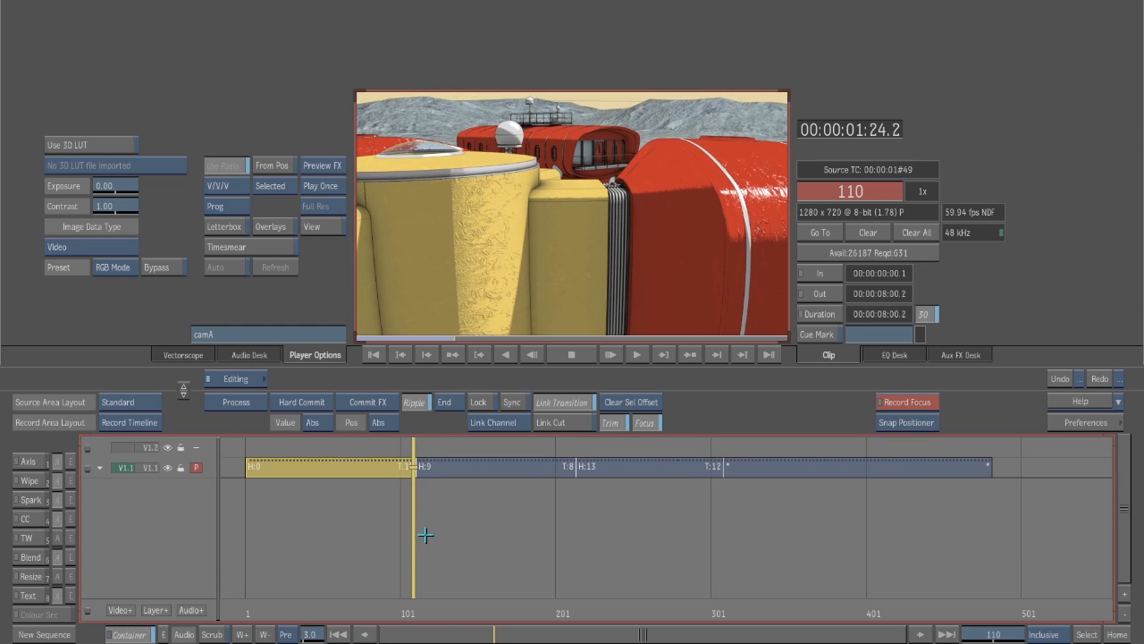
Add a centred 10-frame dissolve at the first cut, at frame 111.
key("Home")
left_click(442, 535)
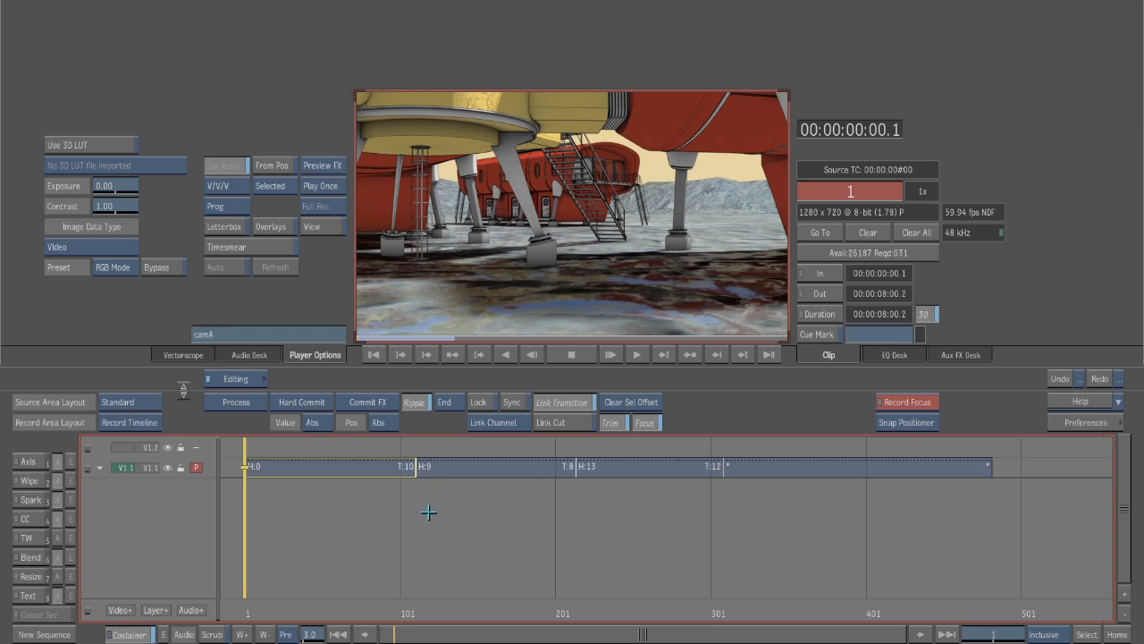
left_click(416, 550)
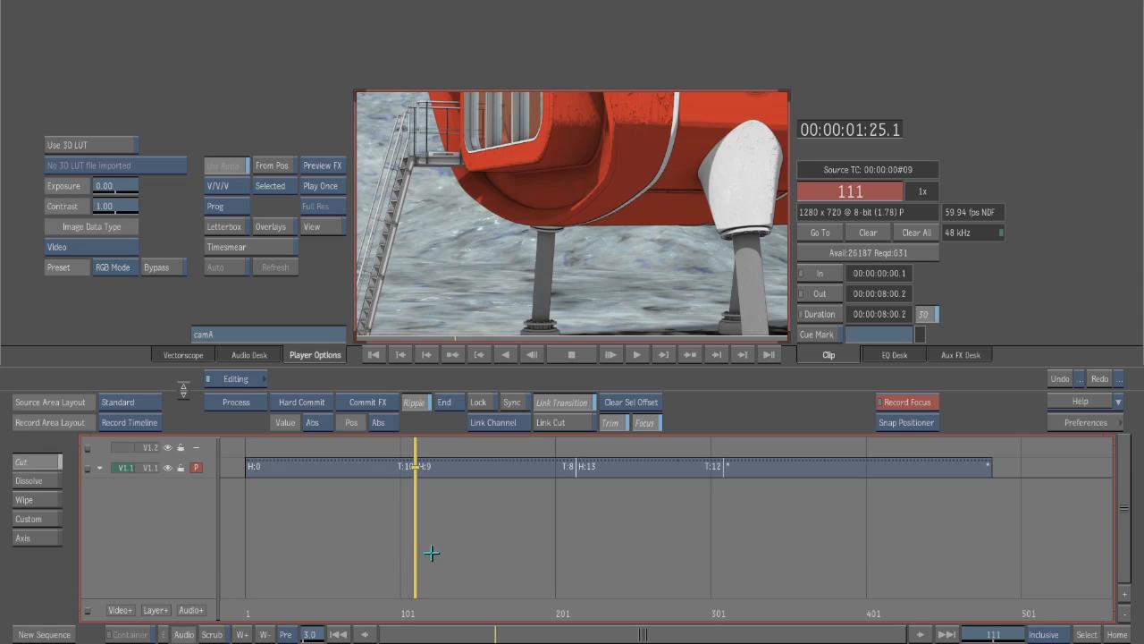
type("15")
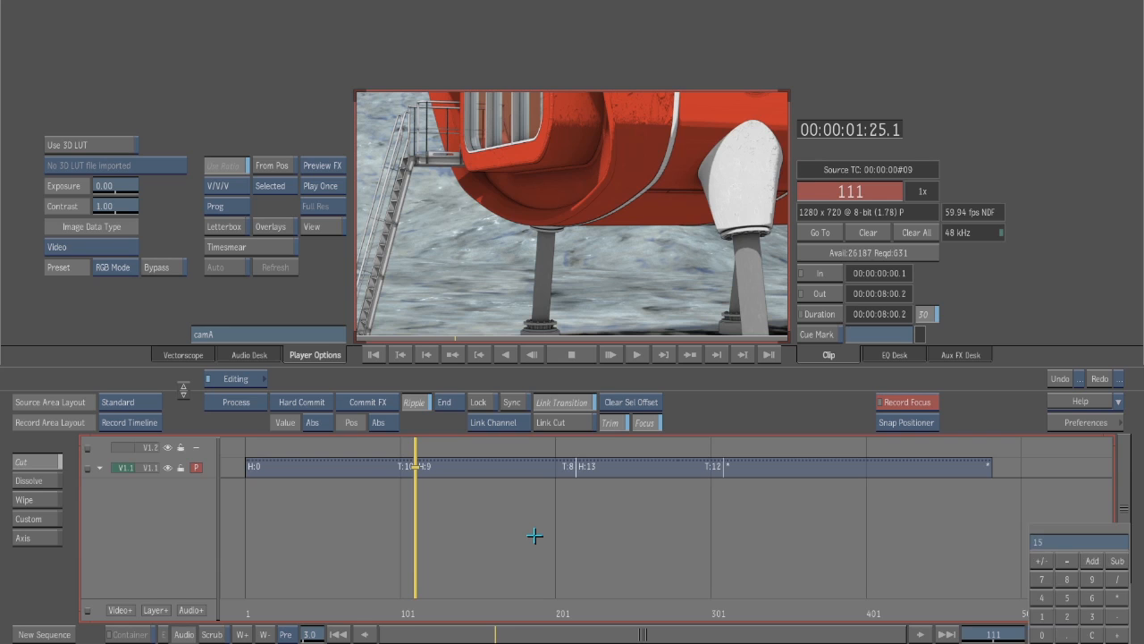
key("Return")
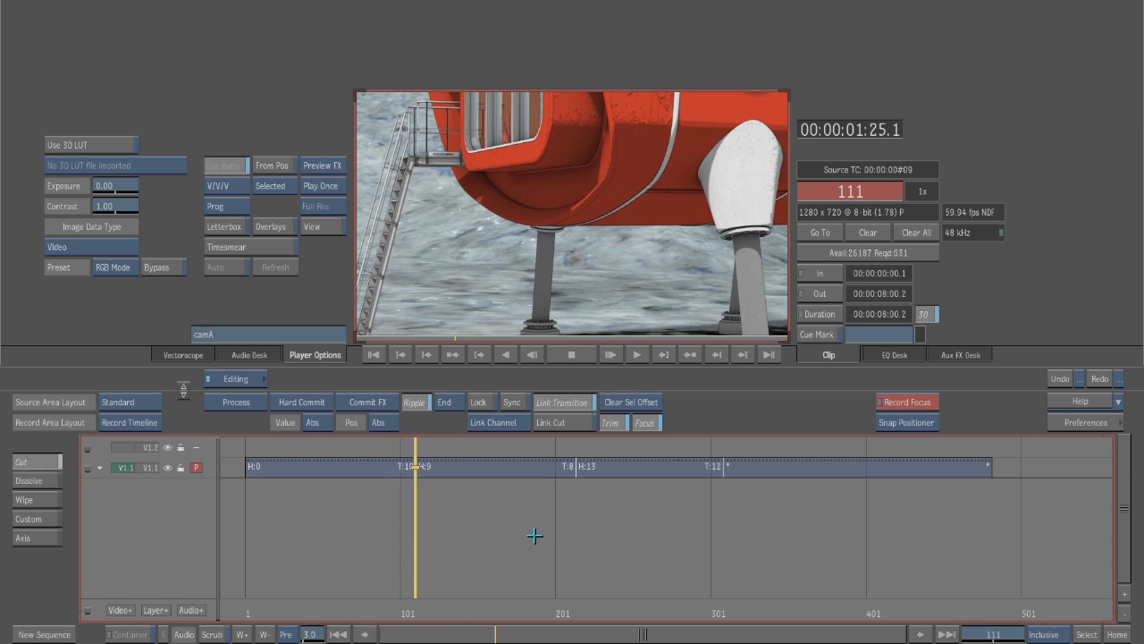
key("d")
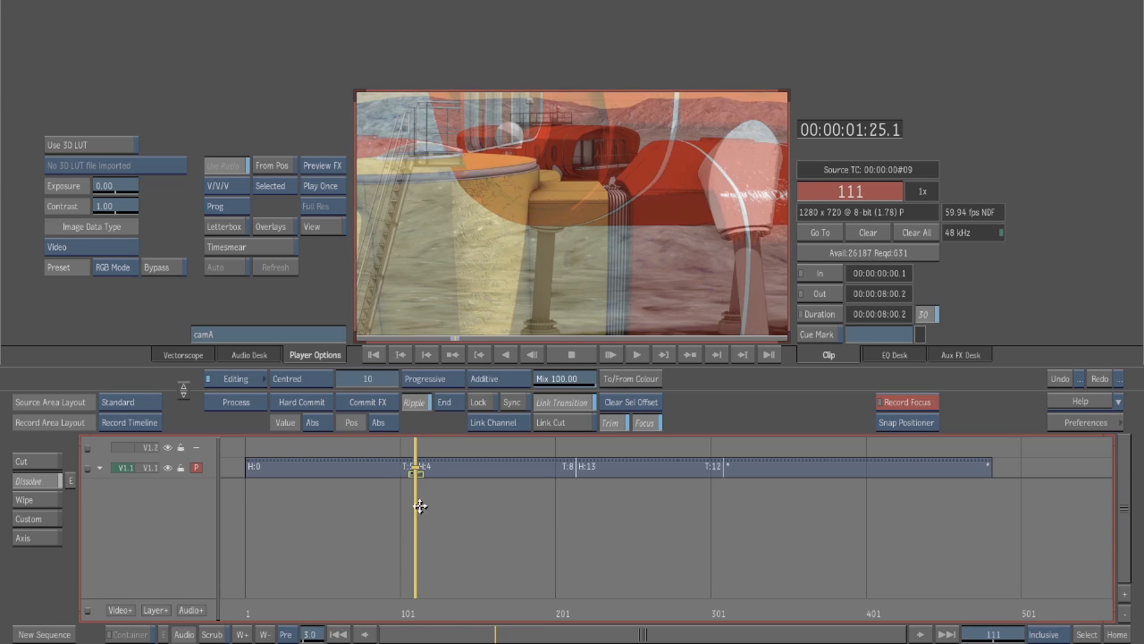
Place a 10-frame dissolve on the second cut, at frame 214.
left_click(581, 499)
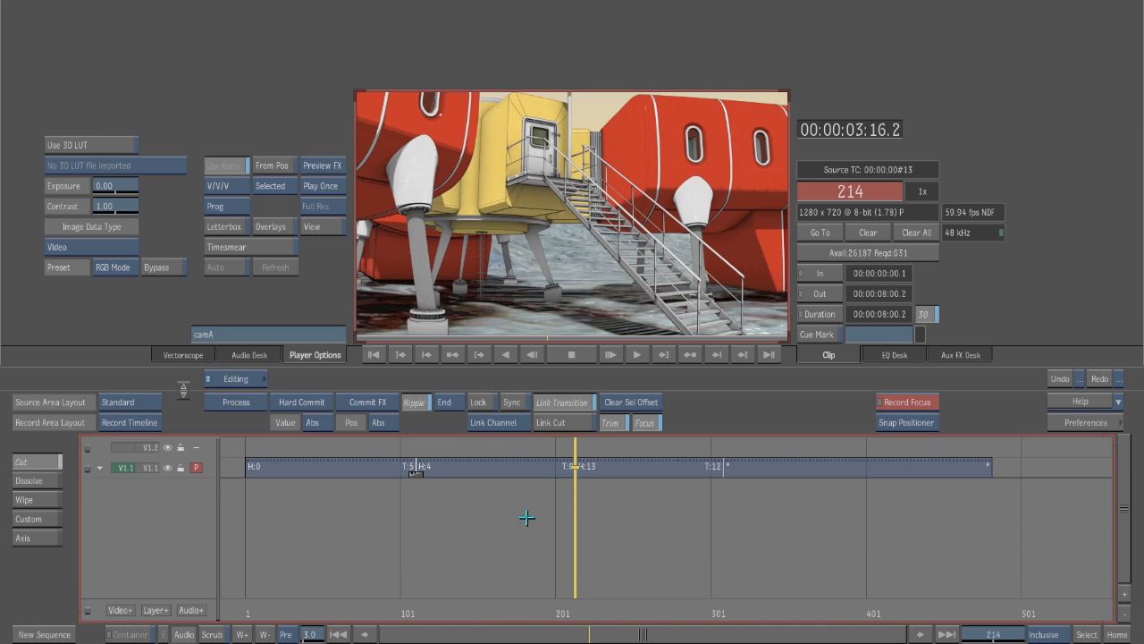
type("17")
key("Return")
key("d")
Trim the start of the last segment slightly and add a centred 10-frame dissolve at its cut, at frame 309.
left_click(821, 495)
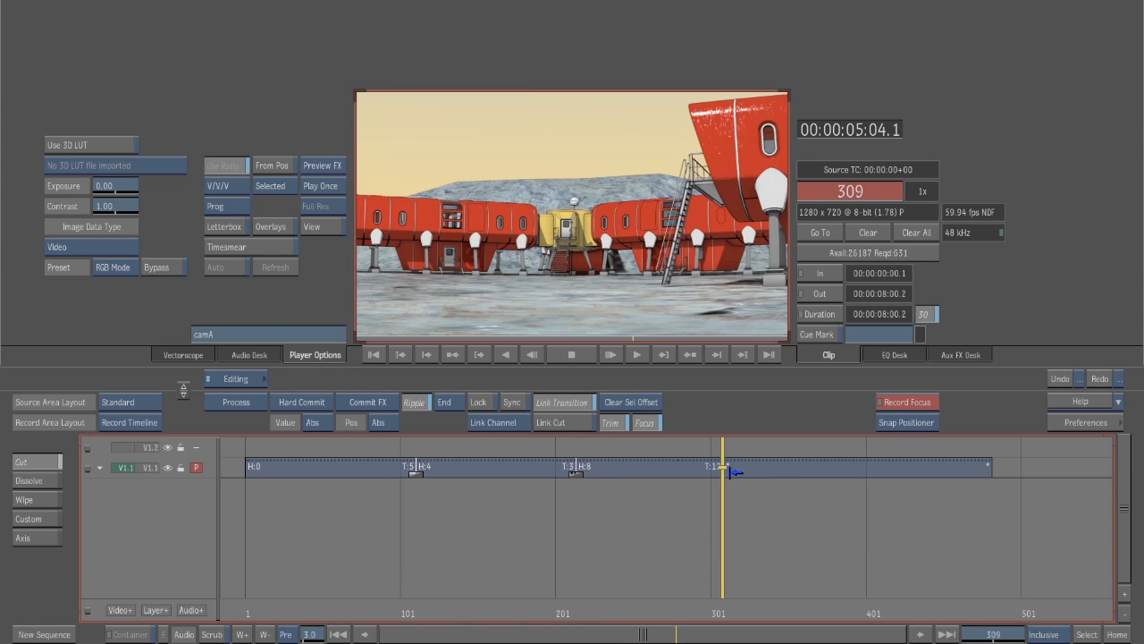
left_click_drag(747, 473, 762, 481)
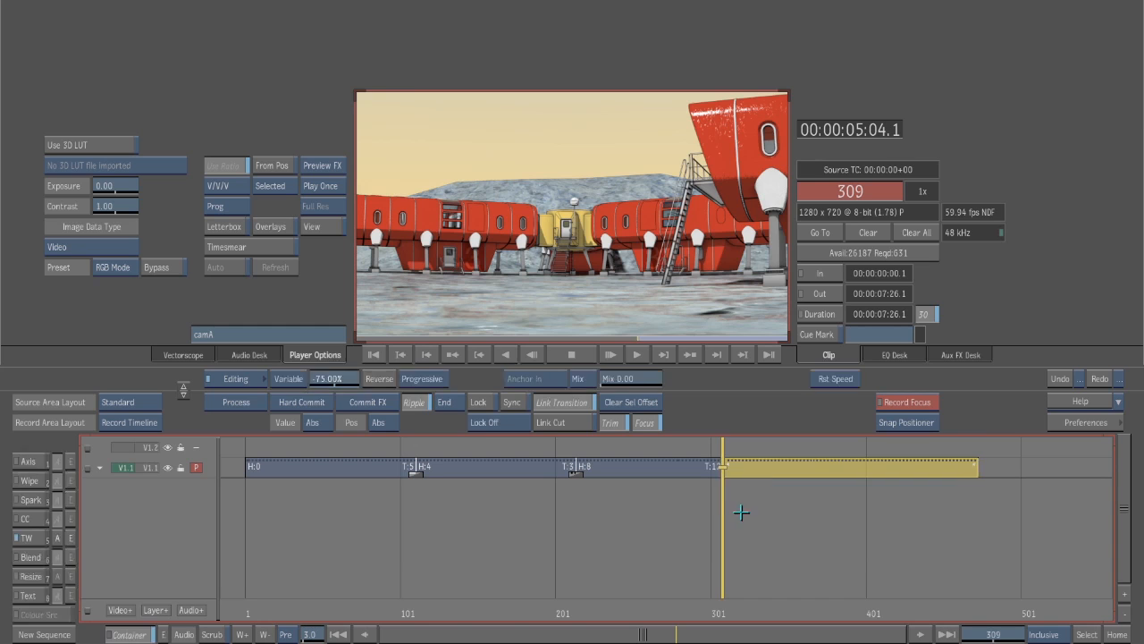
left_click(740, 513)
left_click(710, 516)
key("ctrl+Left")
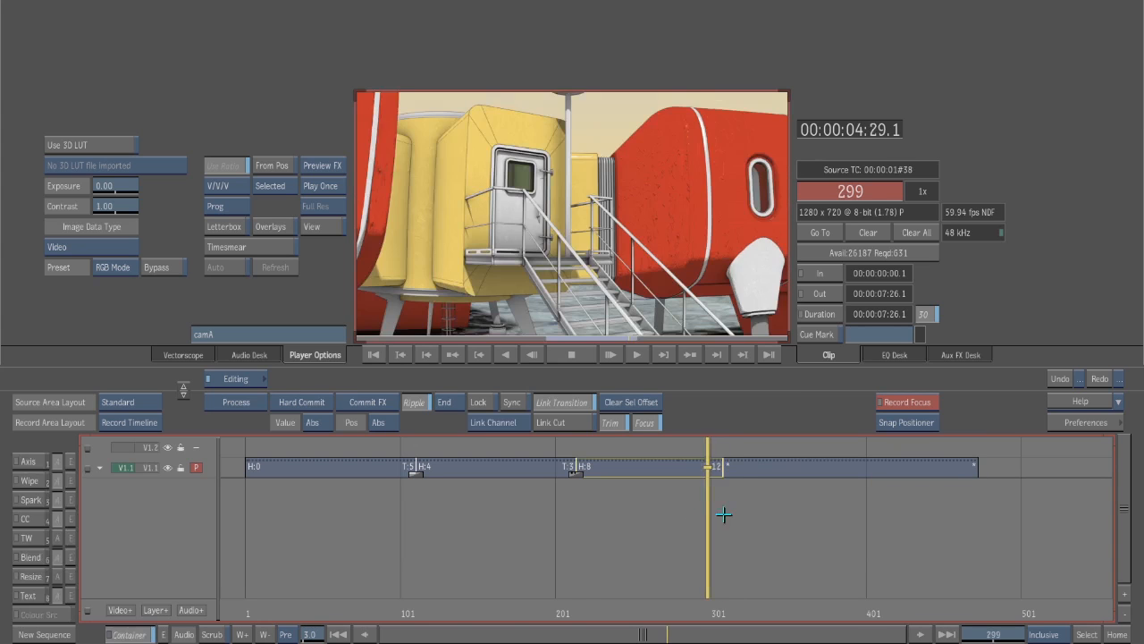
key("ctrl+Right")
key("0")
key("Escape")
key("alt+d")
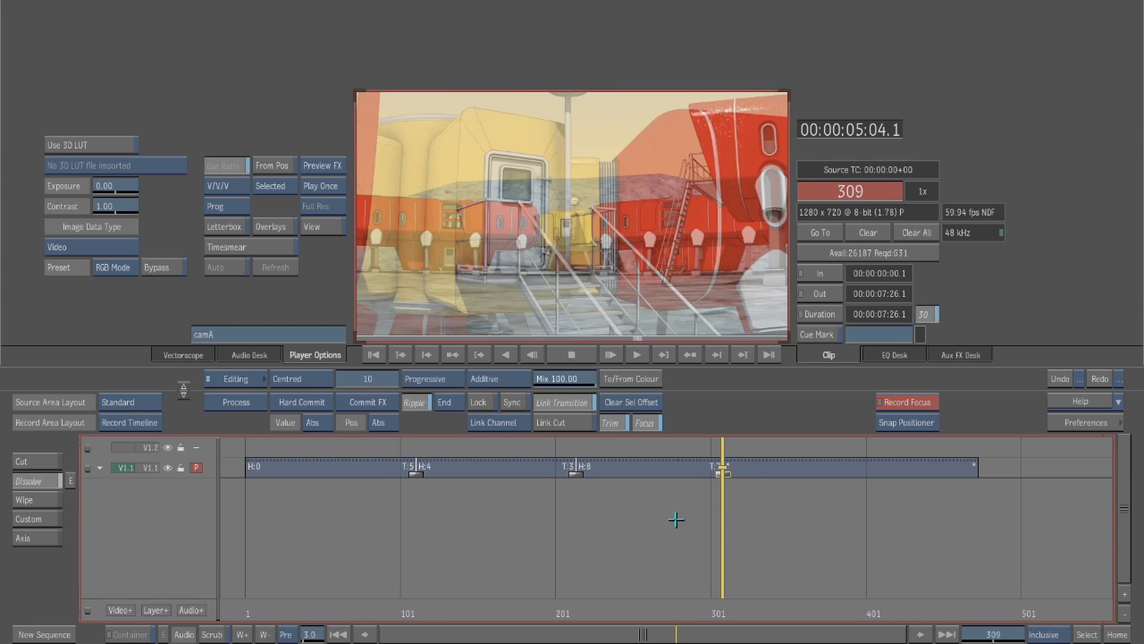
Review the edited sequence by scrubbing back to the first shot, returning to the start and moving to frame 38.
left_click_drag(722, 535, 345, 544)
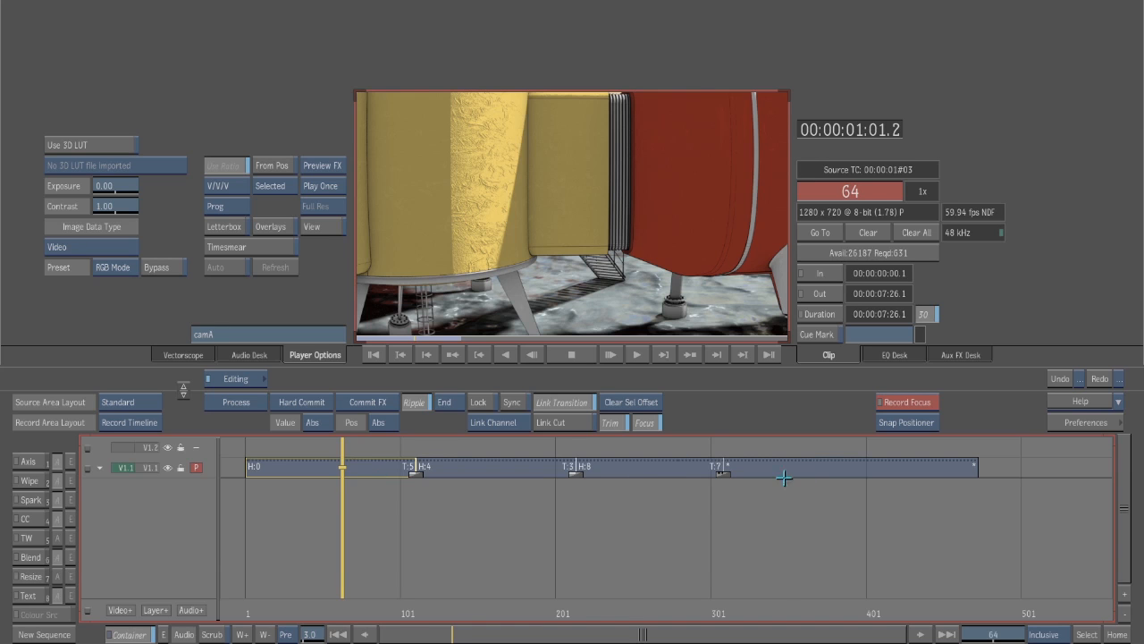
mouse_move(344, 533)
left_mouse_down()
mouse_move(403, 536)
mouse_move(338, 544)
left_mouse_up()
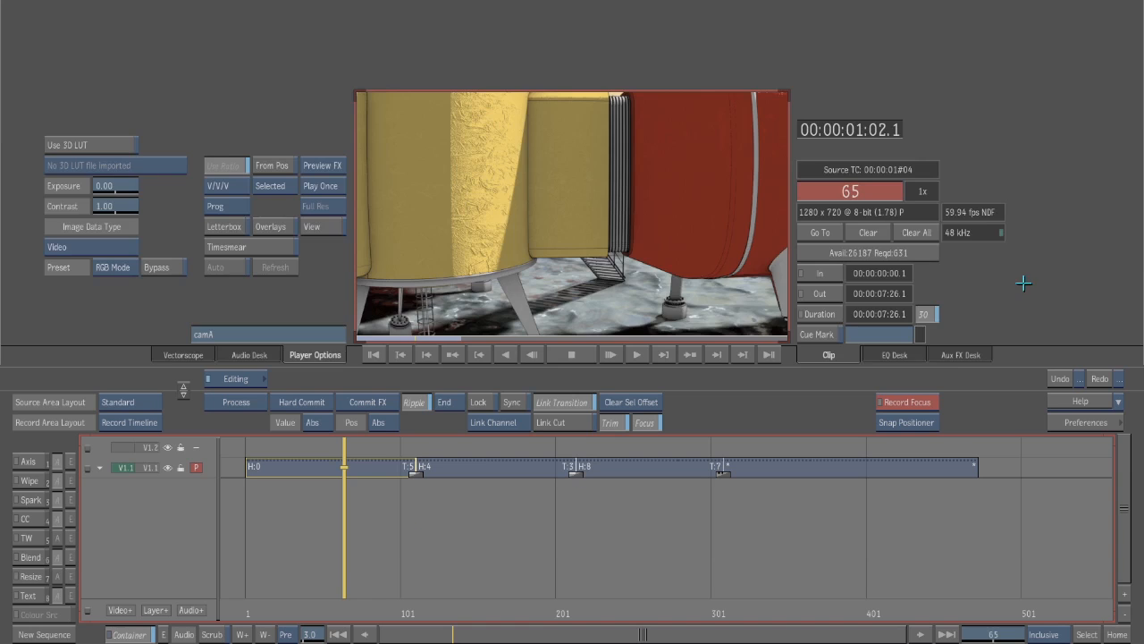
key("alt+1")
key("alt+1")
left_click(374, 355)
left_click_drag(262, 539, 305, 547)
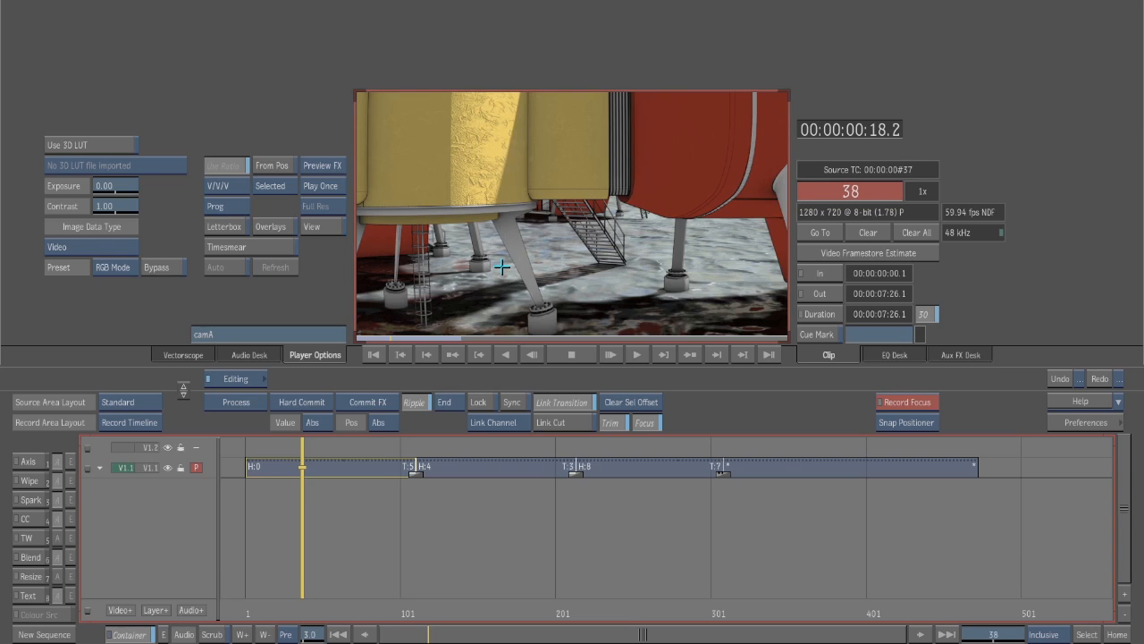
Return the camA sequence to its first frame, select all segments on the base video track and process them.
left_click(375, 353)
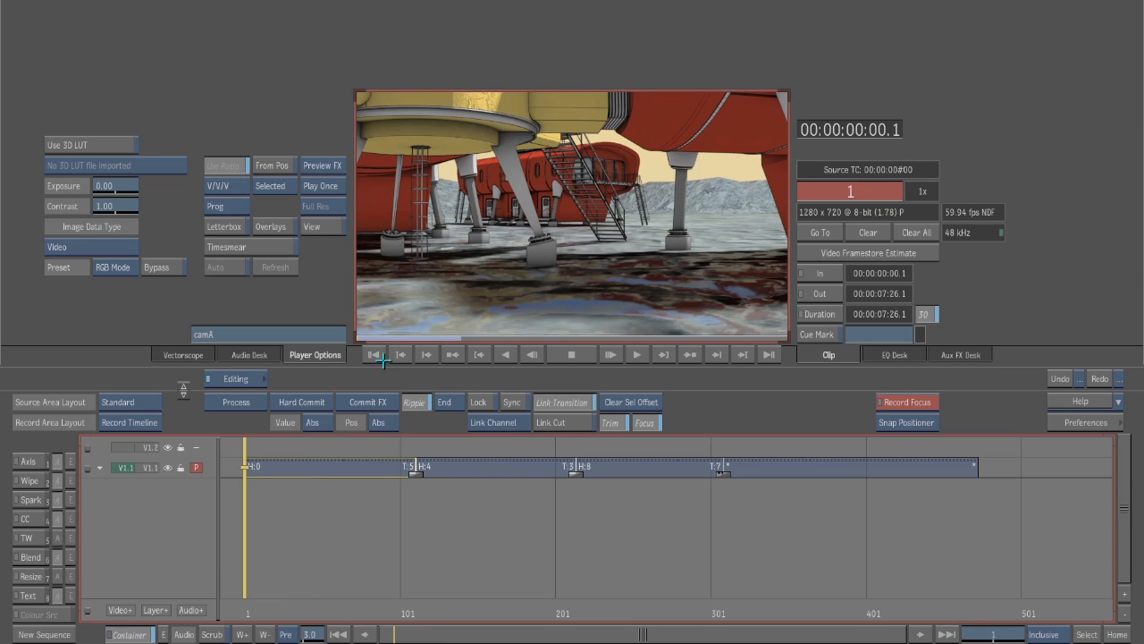
left_click(89, 468)
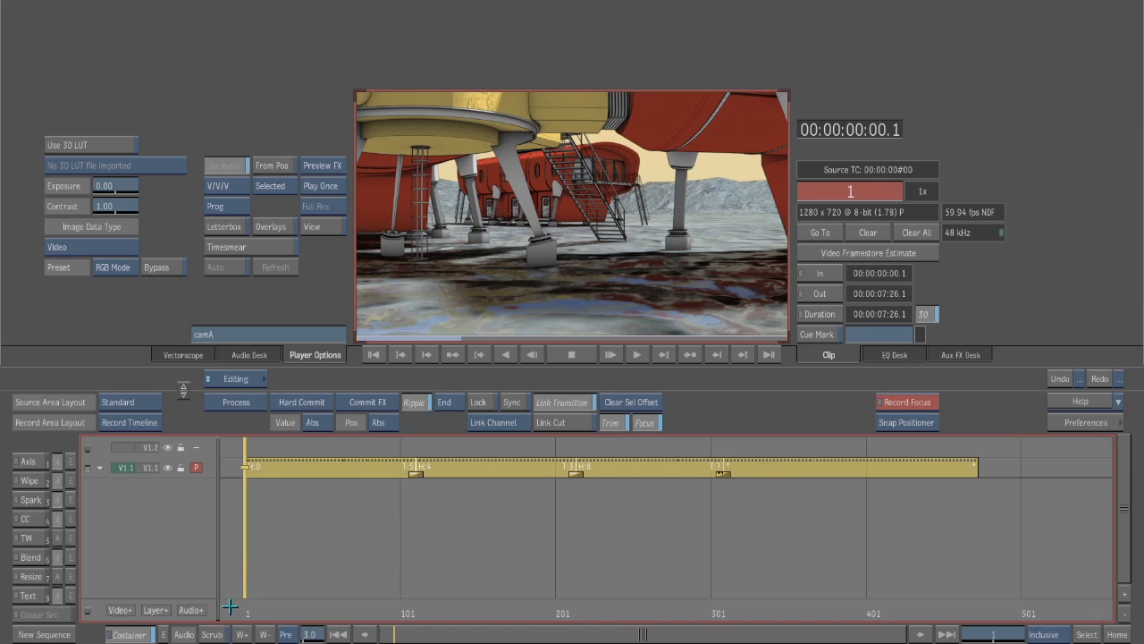
left_click(255, 404)
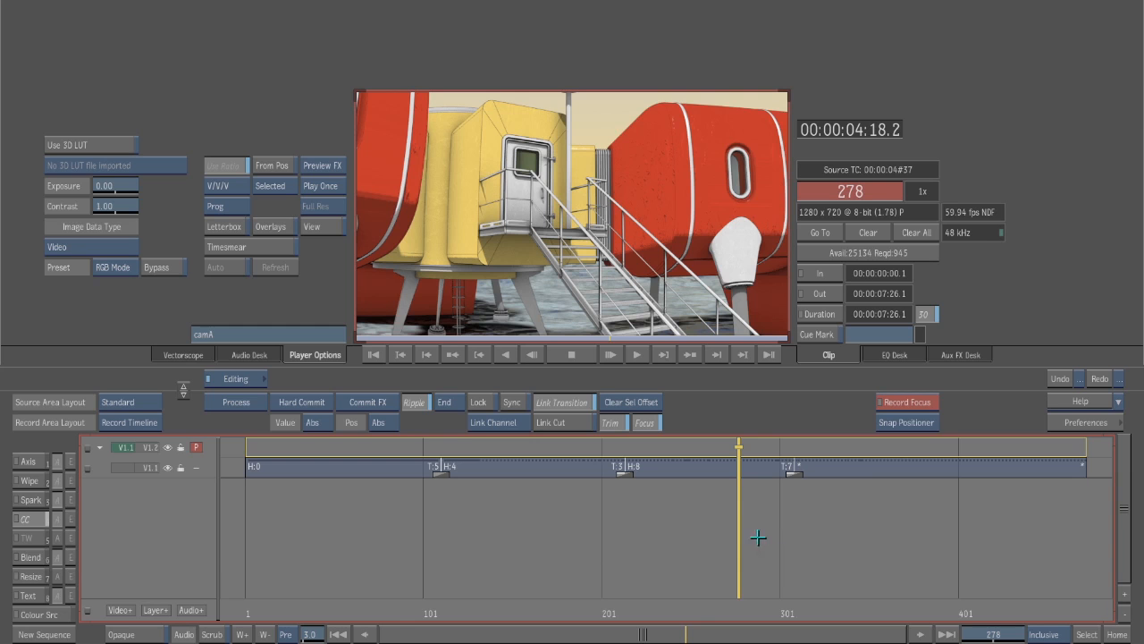
Move to frame 255 of the sequence and select the full-length gap segment on layer V1.2.
left_click_drag(617, 539, 722, 554)
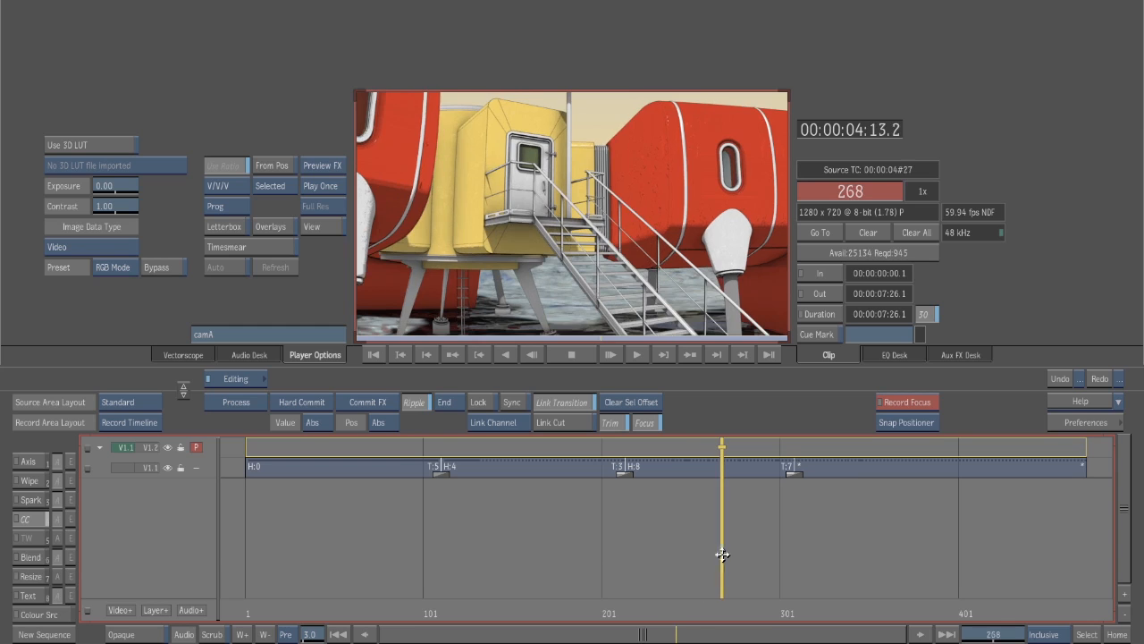
left_click(907, 474)
left_click_drag(725, 541, 680, 549)
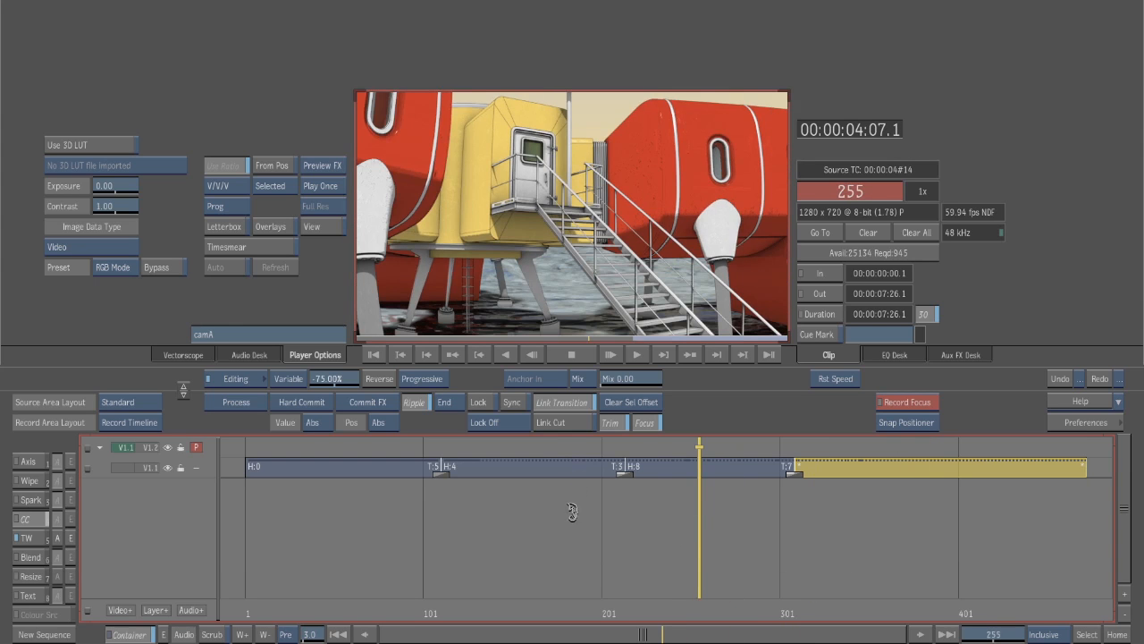
left_click(563, 450)
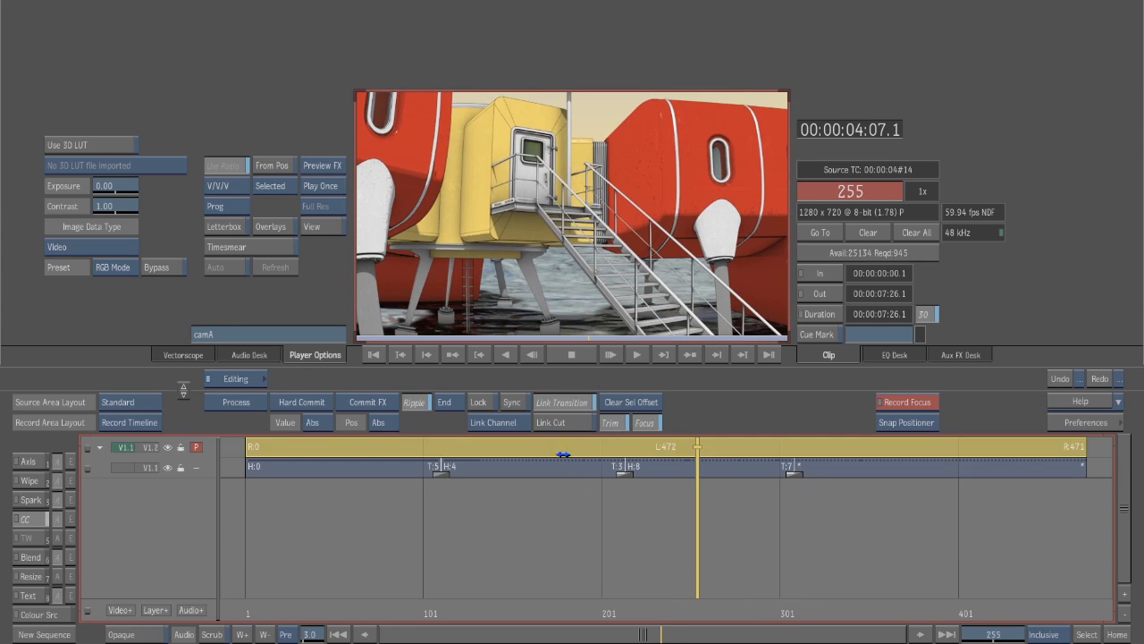
Try adding two more video layers above V1.2, and undo both additions.
left_click(161, 610)
left_click(161, 610)
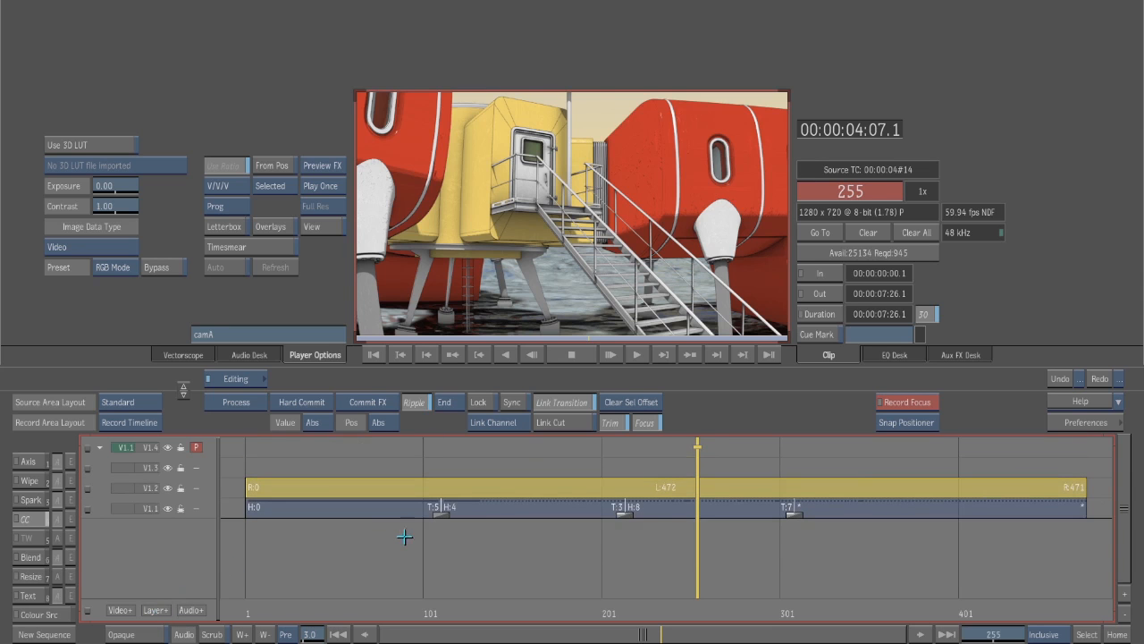
key("ctrl+z")
key("ctrl+z")
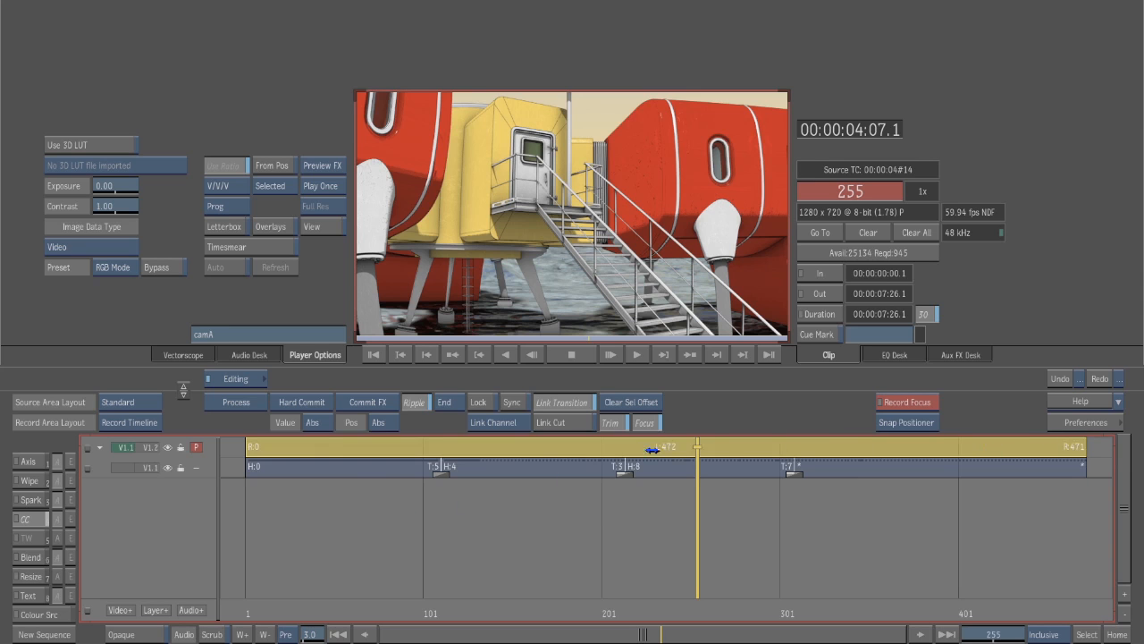
Add a CC effect to the V1.2 gap segment with its A option off, and set saturation to 85 and hue to -194.
left_click(336, 497)
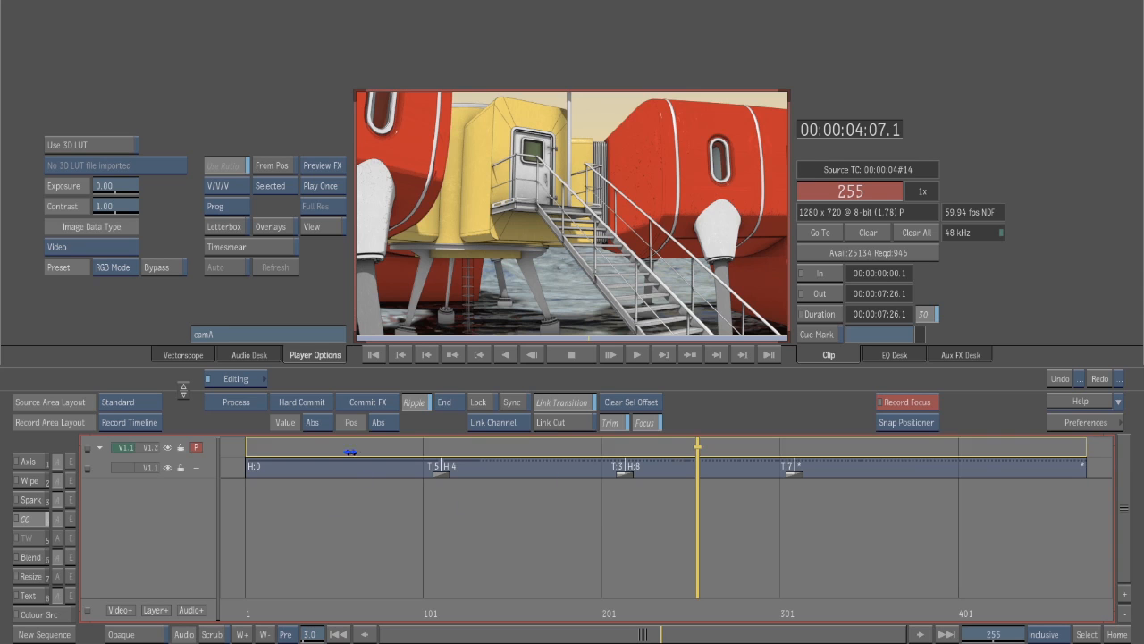
left_click(541, 445)
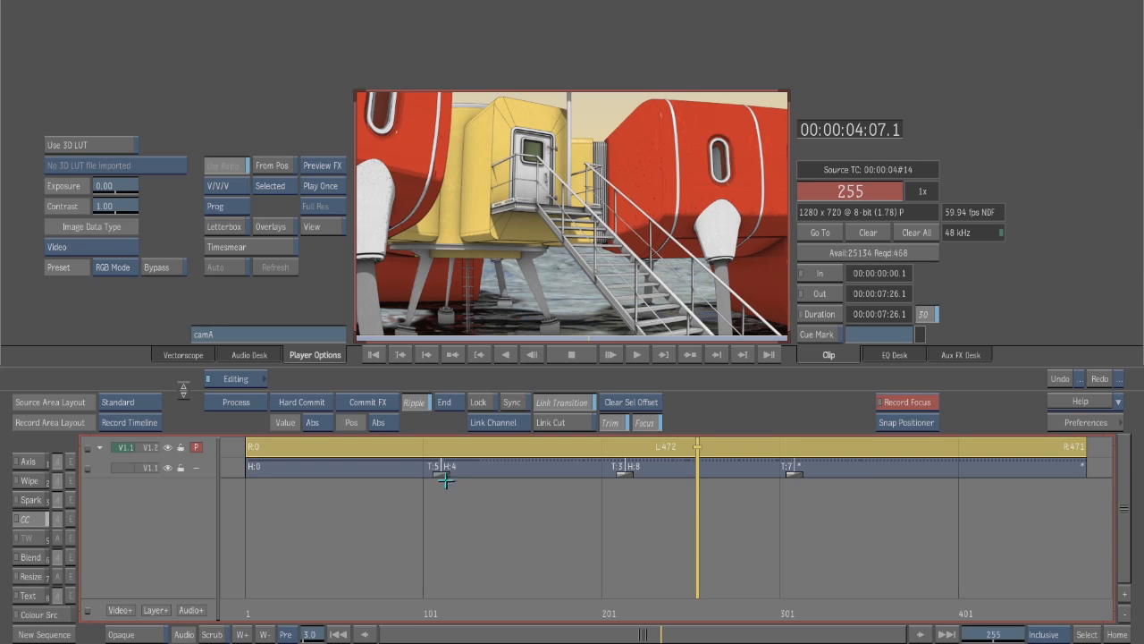
left_click(523, 456)
left_click(446, 444)
left_click(28, 519)
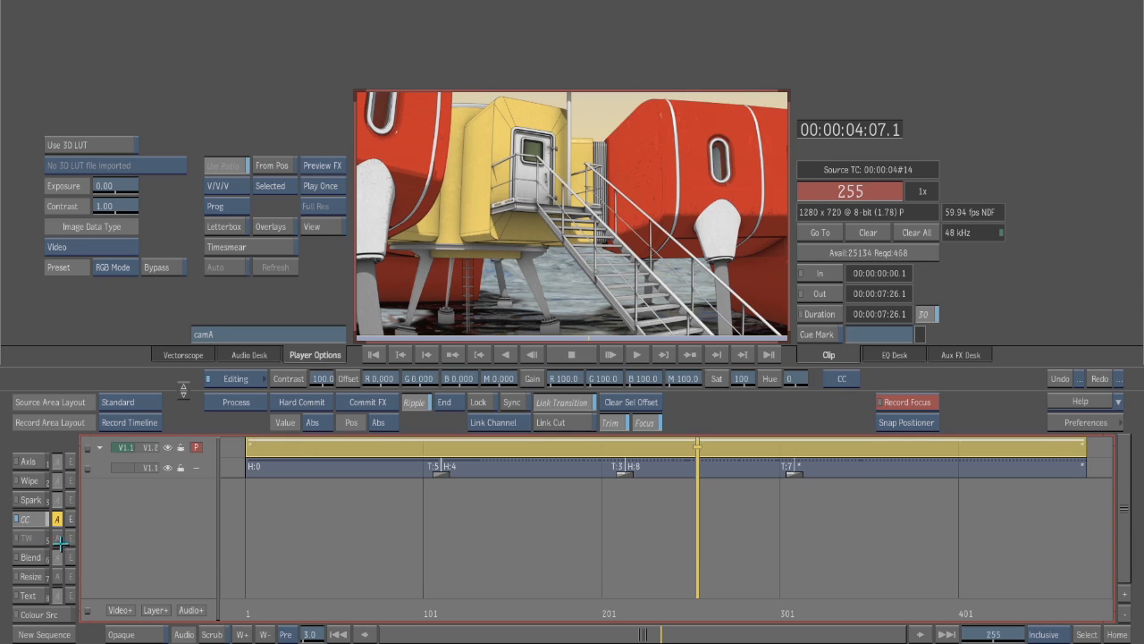
left_click(57, 520)
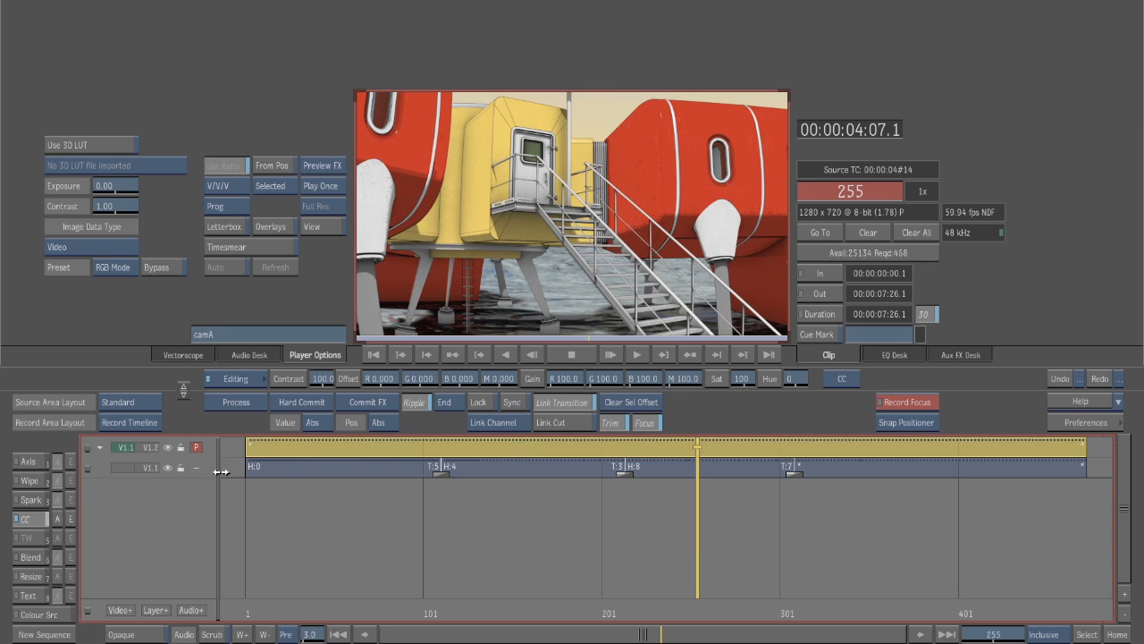
mouse_move(749, 378)
left_mouse_down()
mouse_move(716, 378)
mouse_move(733, 382)
left_mouse_up()
left_click_drag(807, 380, 736, 392)
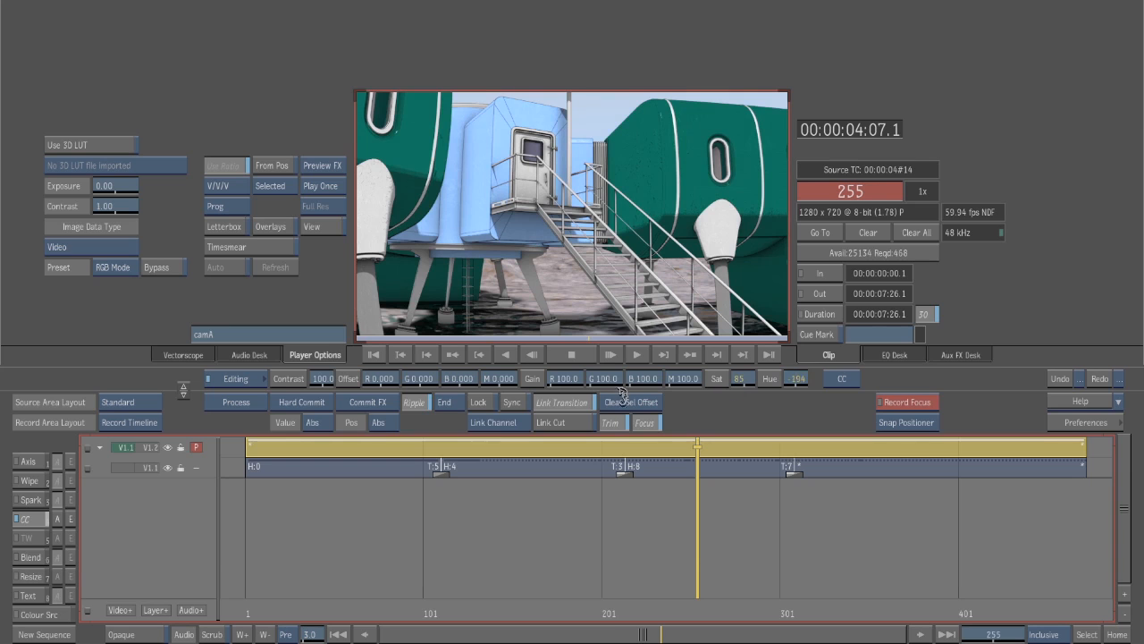
In the full CC editor, set the RGB gamma to 0.88, contrast to 113 and saturation to 38, and return to the timeline.
left_click(70, 520)
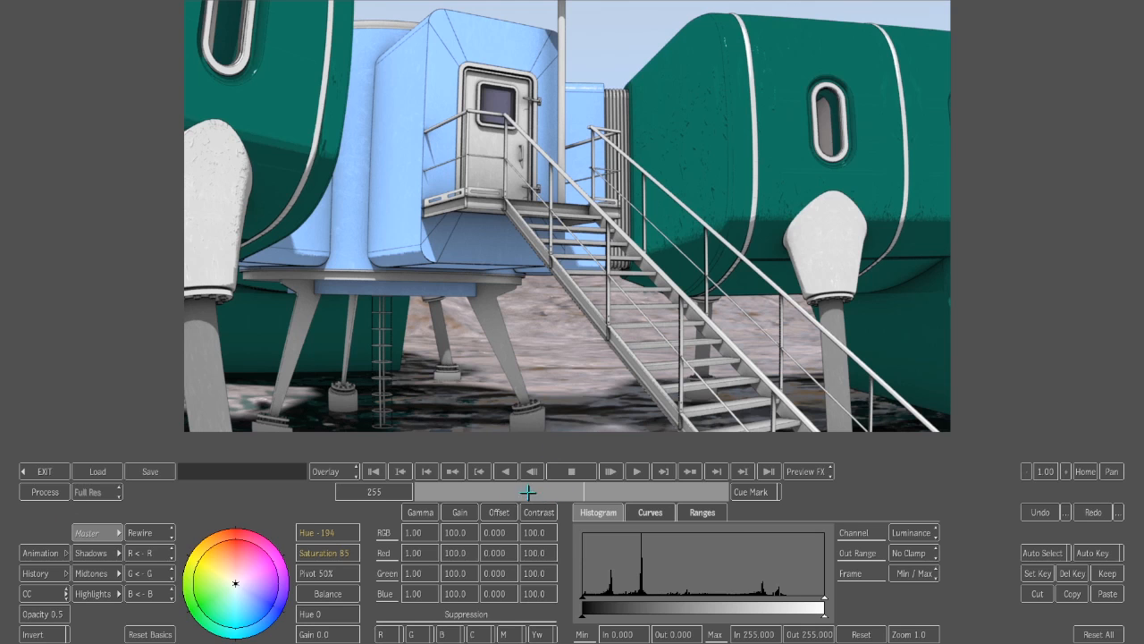
left_click_drag(414, 533, 412, 536)
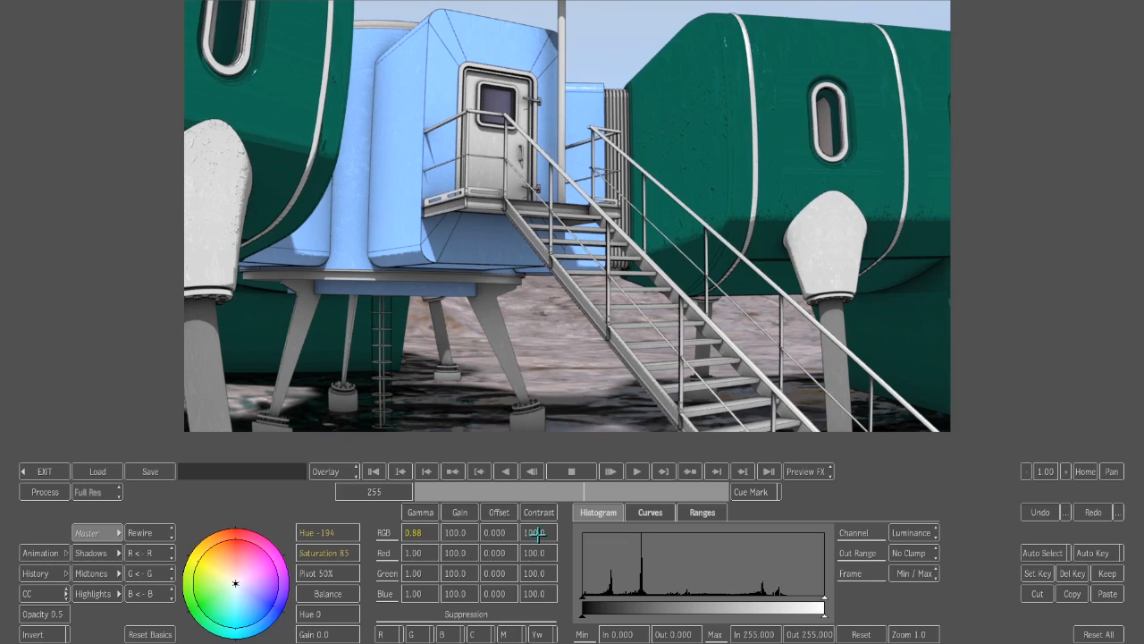
left_click_drag(528, 535, 529, 536)
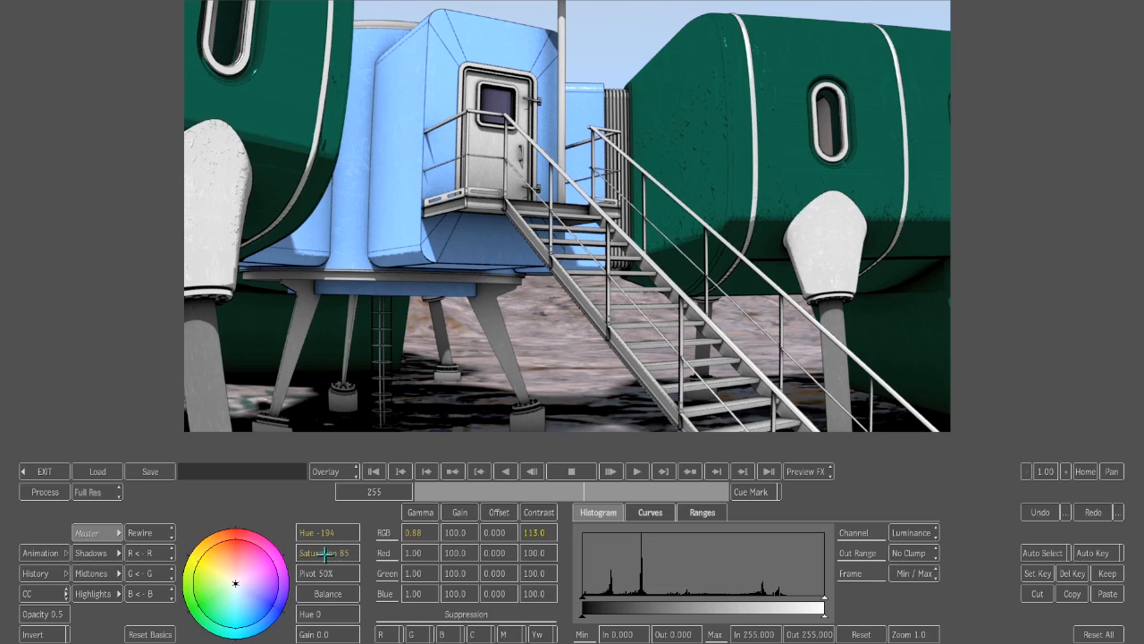
left_click_drag(326, 553, 322, 556)
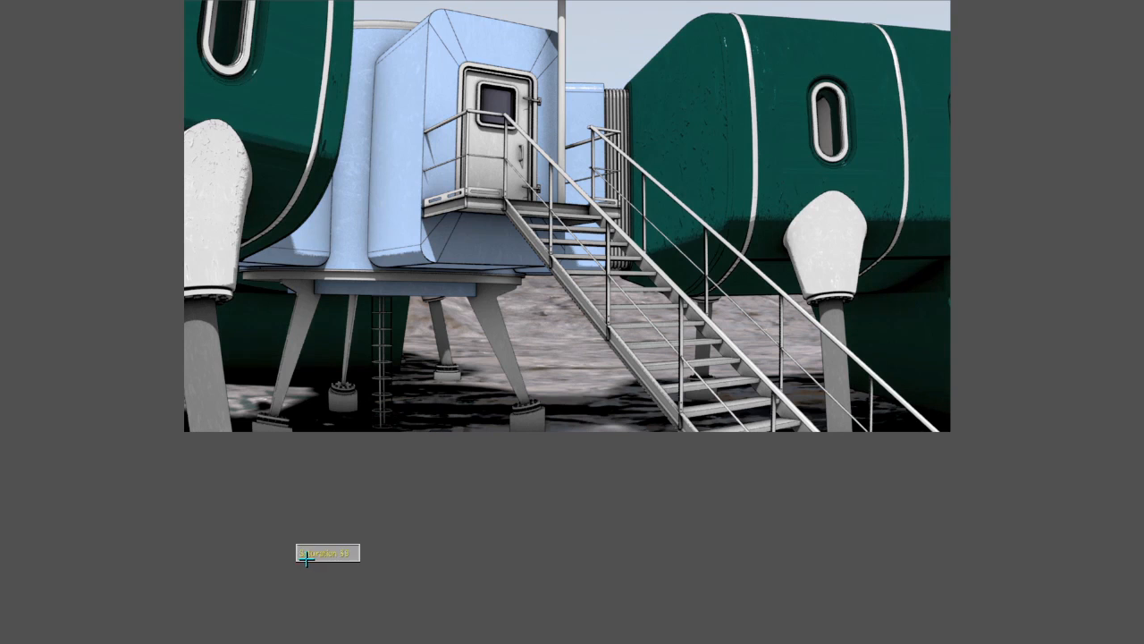
left_click_drag(307, 558, 330, 561)
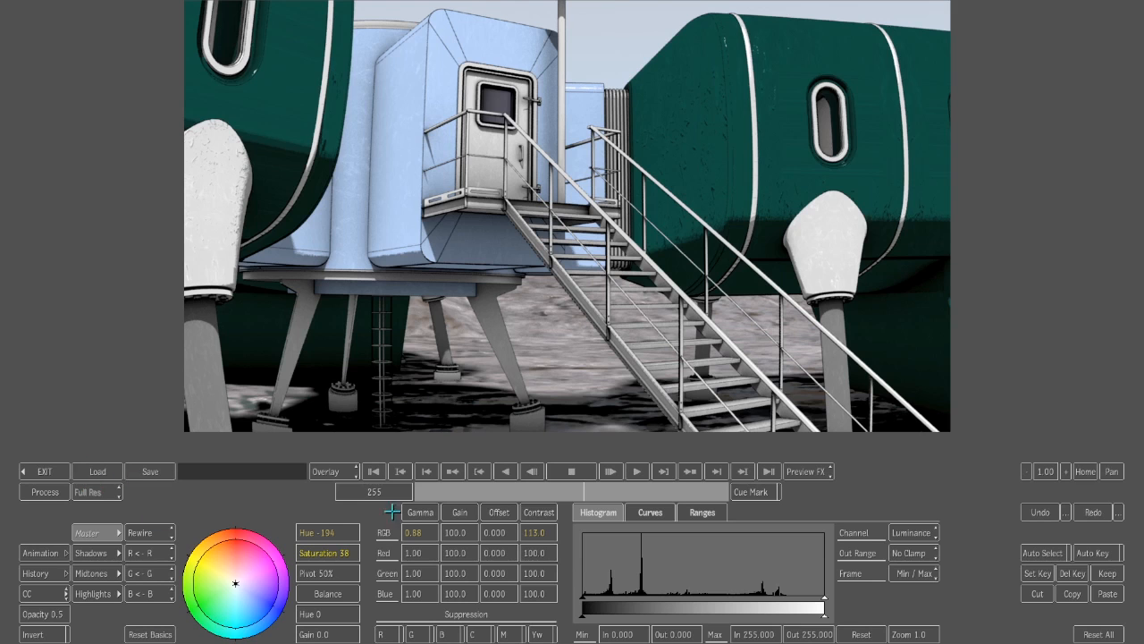
left_click(45, 474)
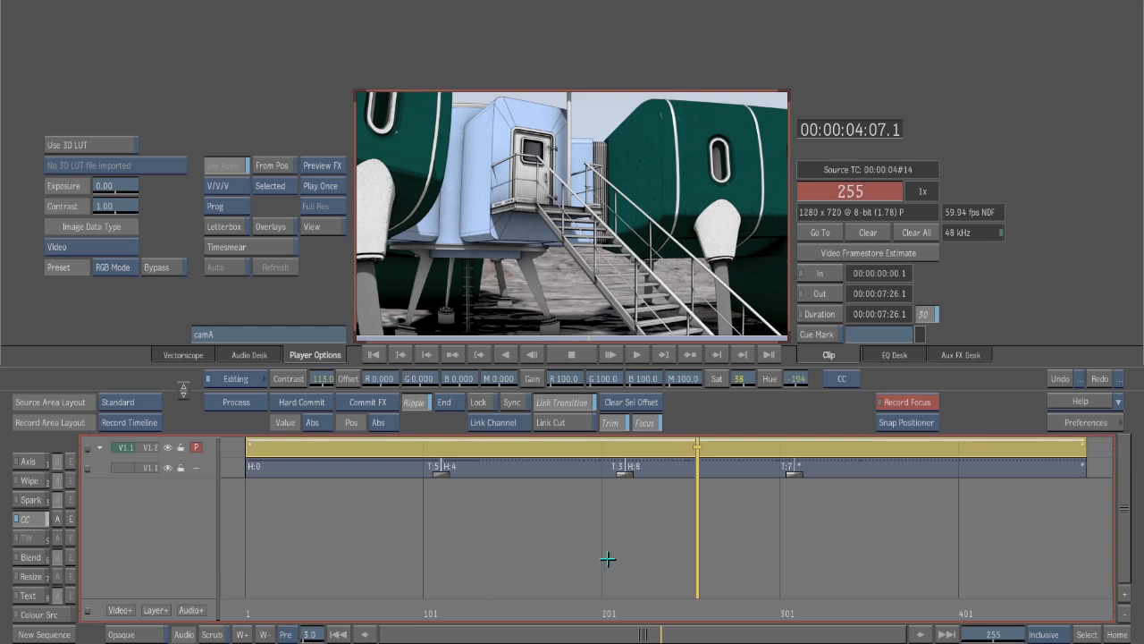
Review the colour-corrected camA sequence by scrubbing back to frame 56 and through the shots.
left_click(715, 555)
left_click_drag(687, 563, 332, 563)
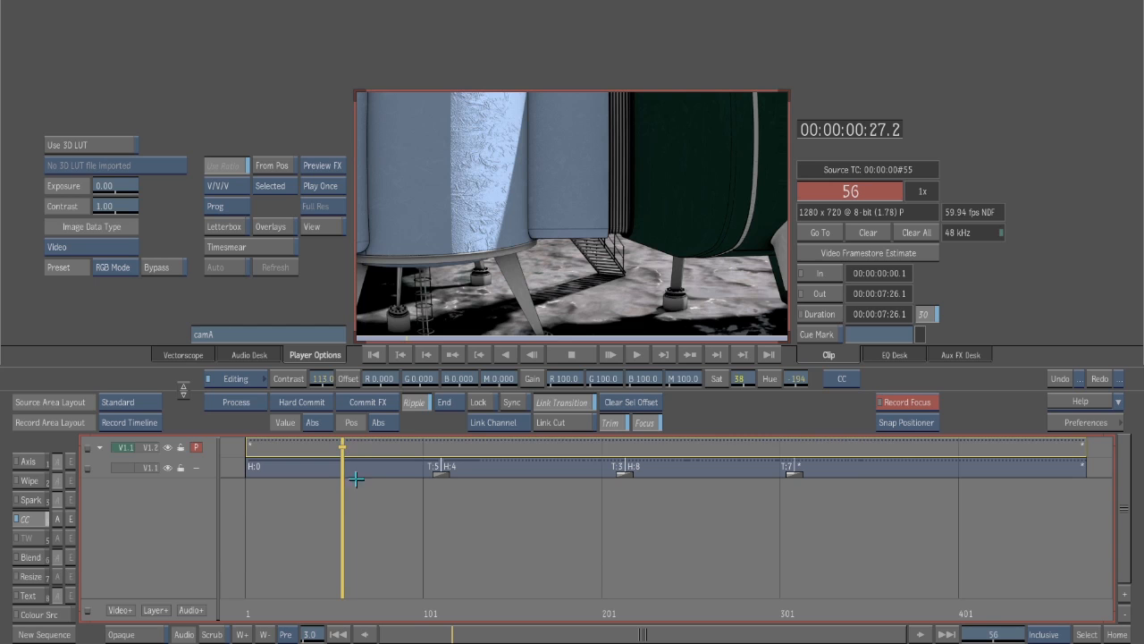
key("Down")
left_click_drag(342, 524, 499, 579)
key("Up")
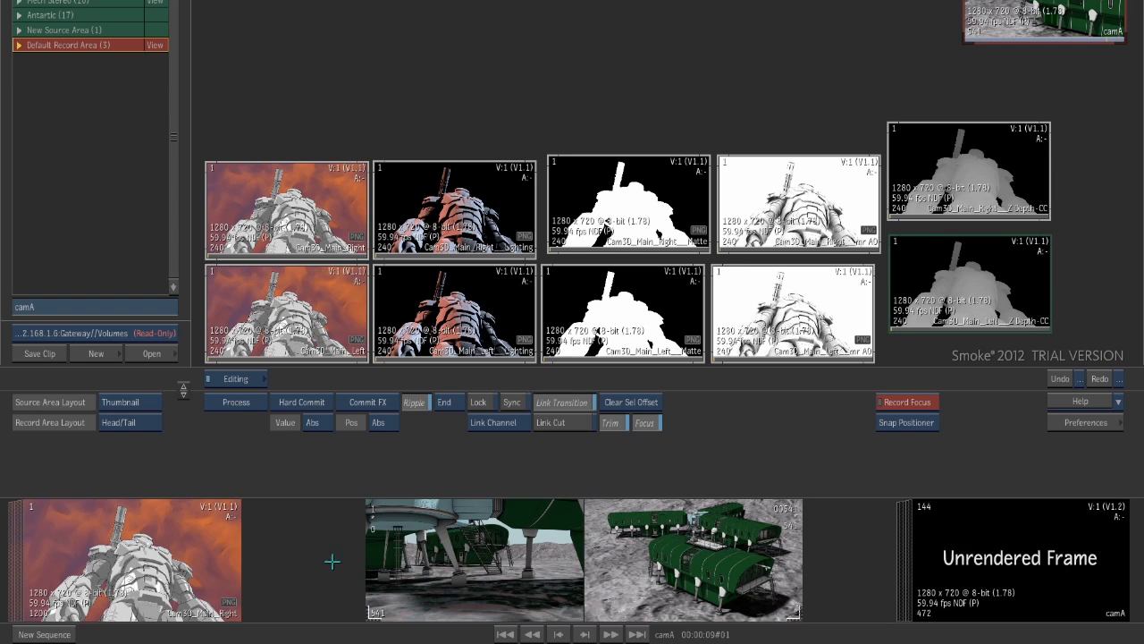
Open the Cam3D_Main_Right sequence from the record area and examine its render passes up to frame 839.
left_click_drag(331, 561, 743, 535)
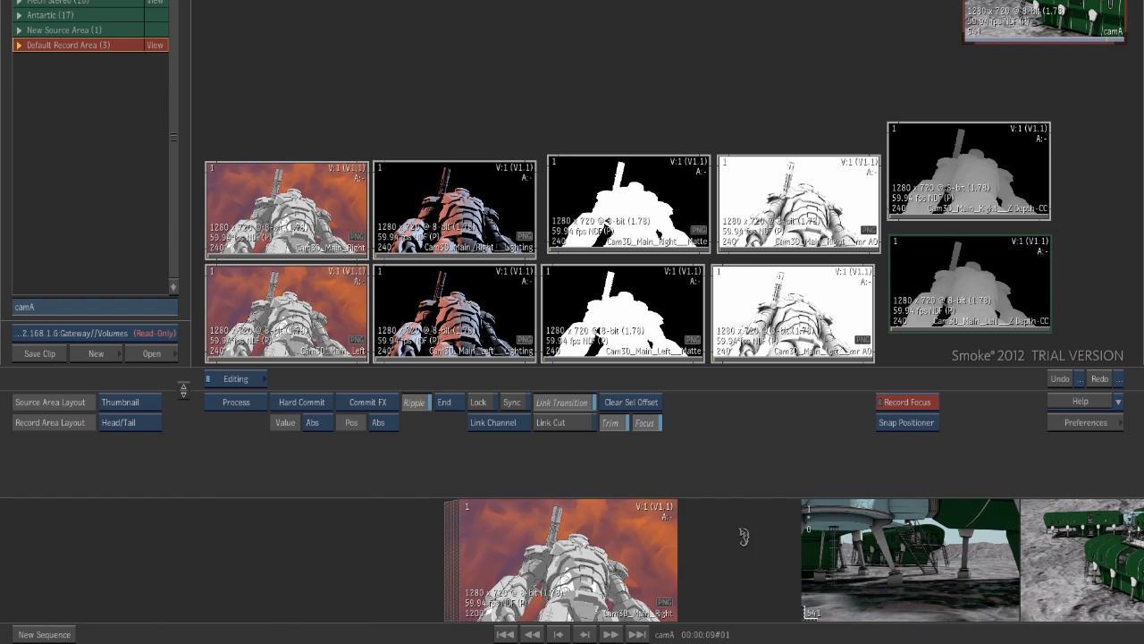
left_click(255, 227)
left_click_drag(278, 245, 248, 250)
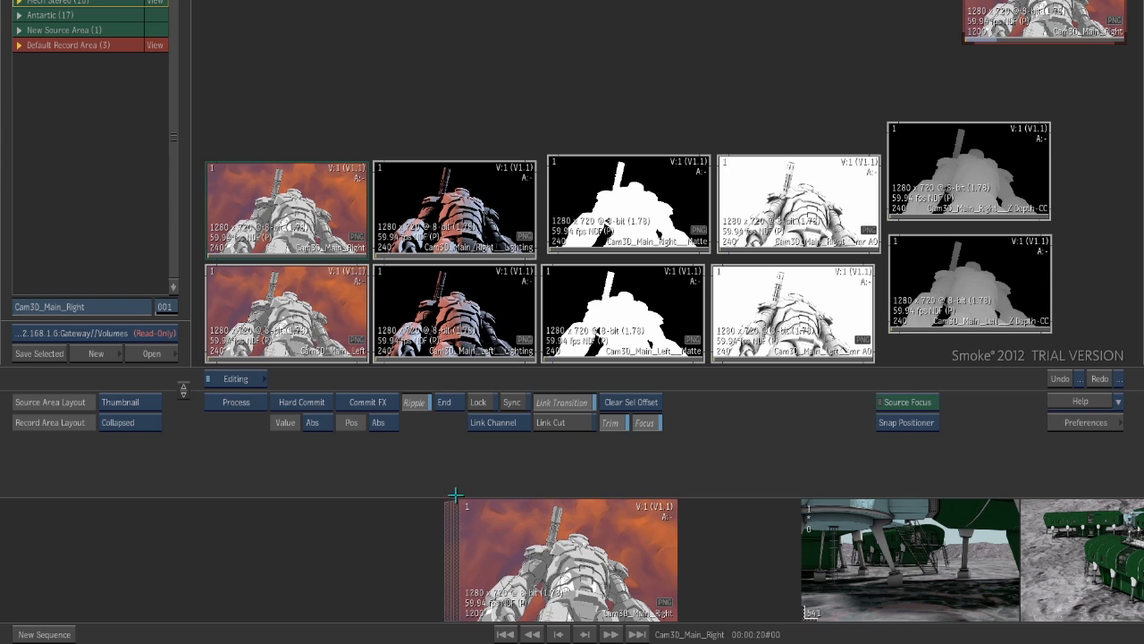
left_click(532, 559)
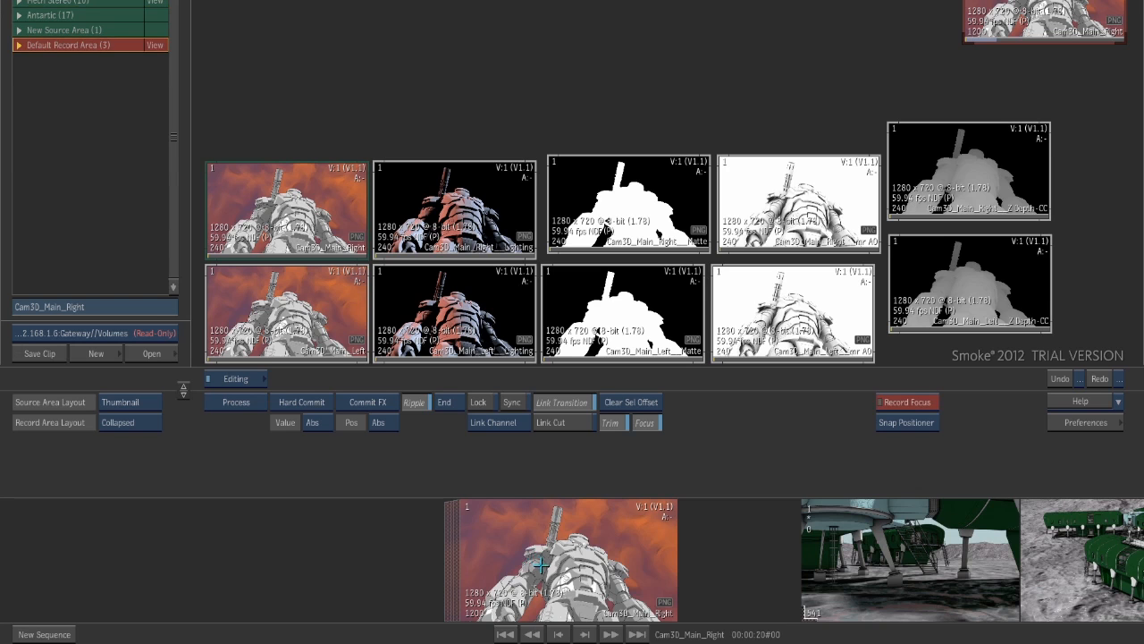
double_click(541, 566)
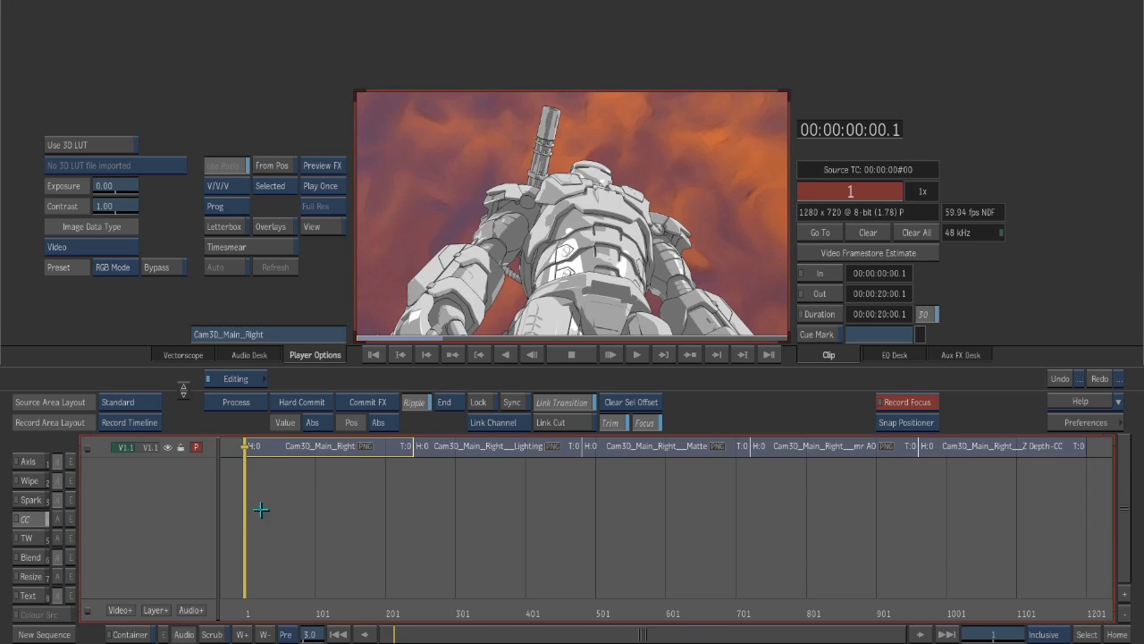
left_click_drag(248, 507, 831, 549)
mouse_move(1143, 215)
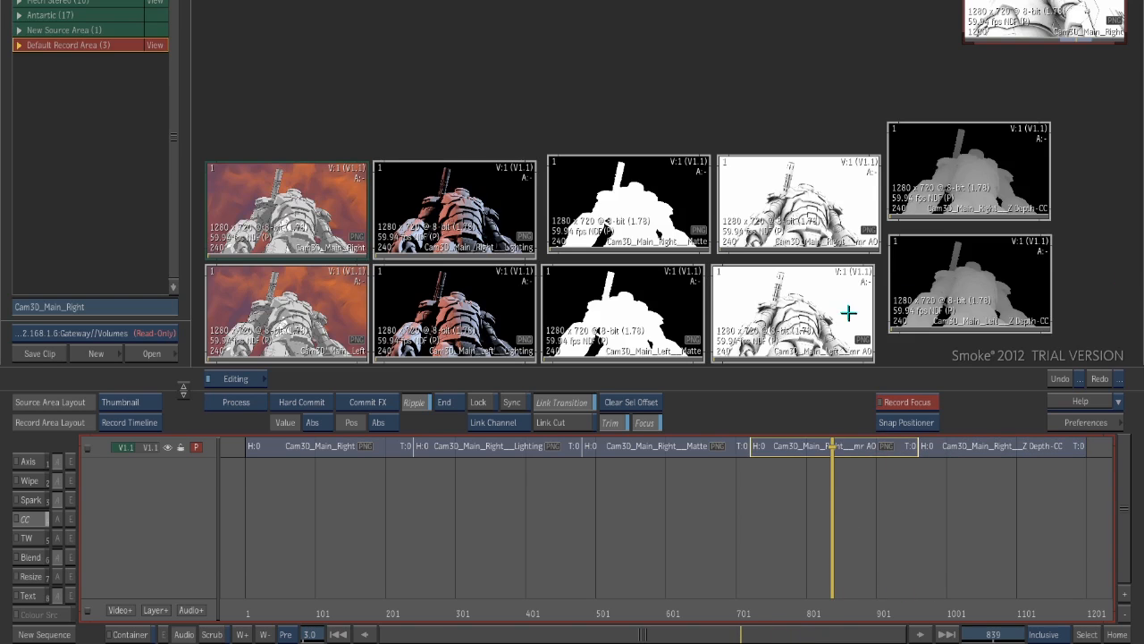
Leave the Cam3D_Main_Right timeline for the collapsed record area and bring the empty space after the last camA sequence into view.
left_click_drag(287, 211, 313, 236)
left_click(432, 217)
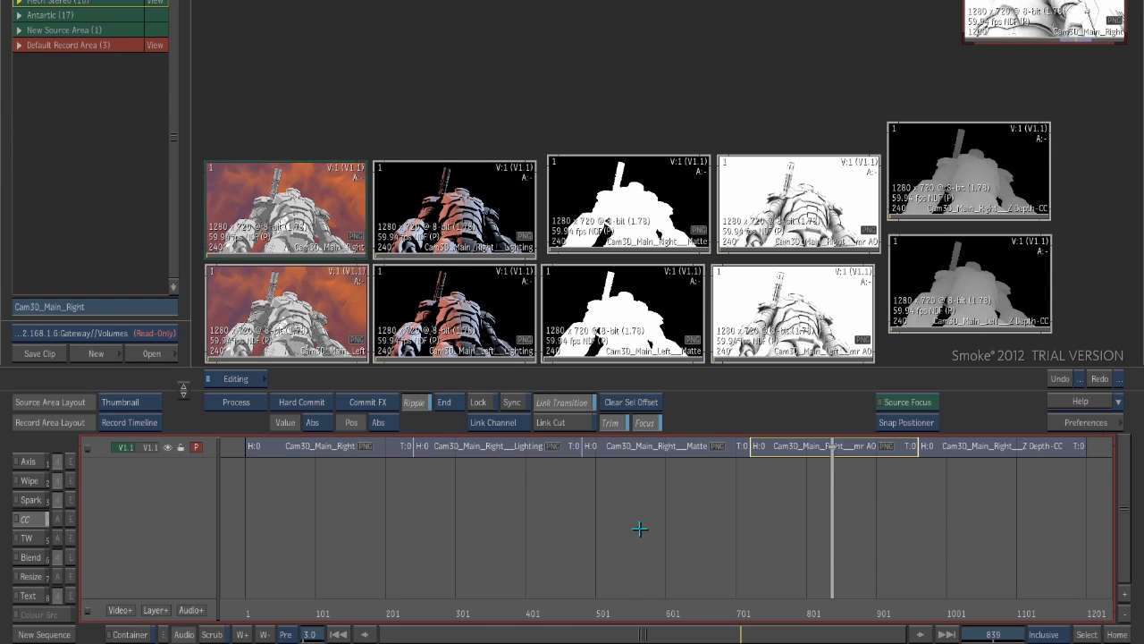
key("Escape")
left_click_drag(733, 558, 357, 572)
left_click(692, 565)
left_click(685, 557)
left_click_drag(693, 547, 166, 537)
left_click_drag(651, 551, 473, 564)
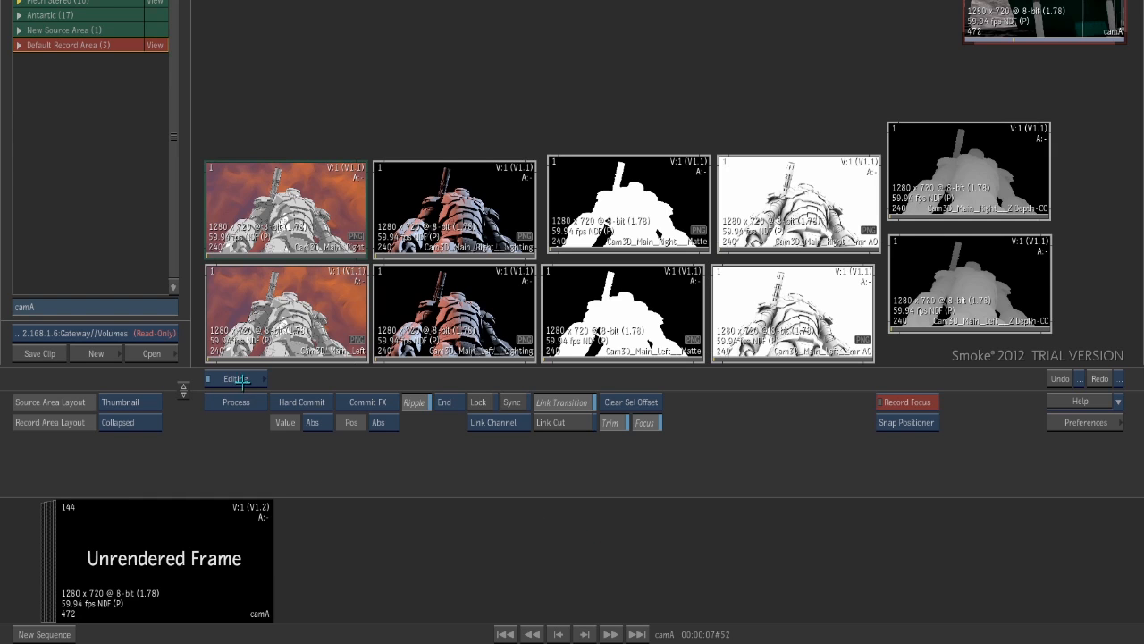
left_click_drag(391, 563, 1132, 602)
key("Escape")
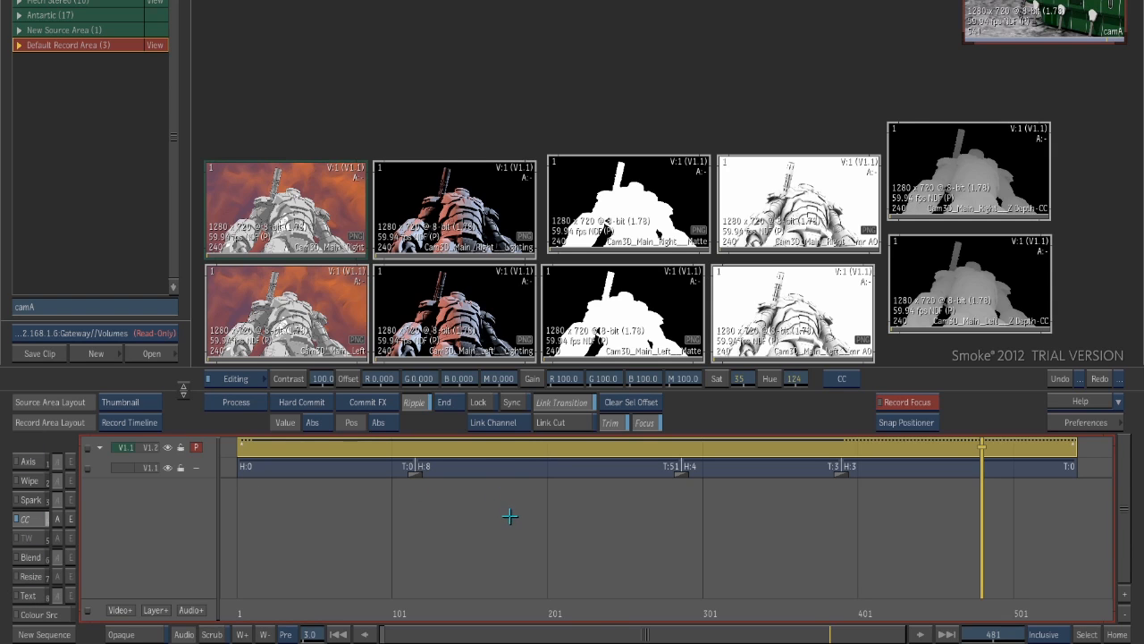
key("Escape")
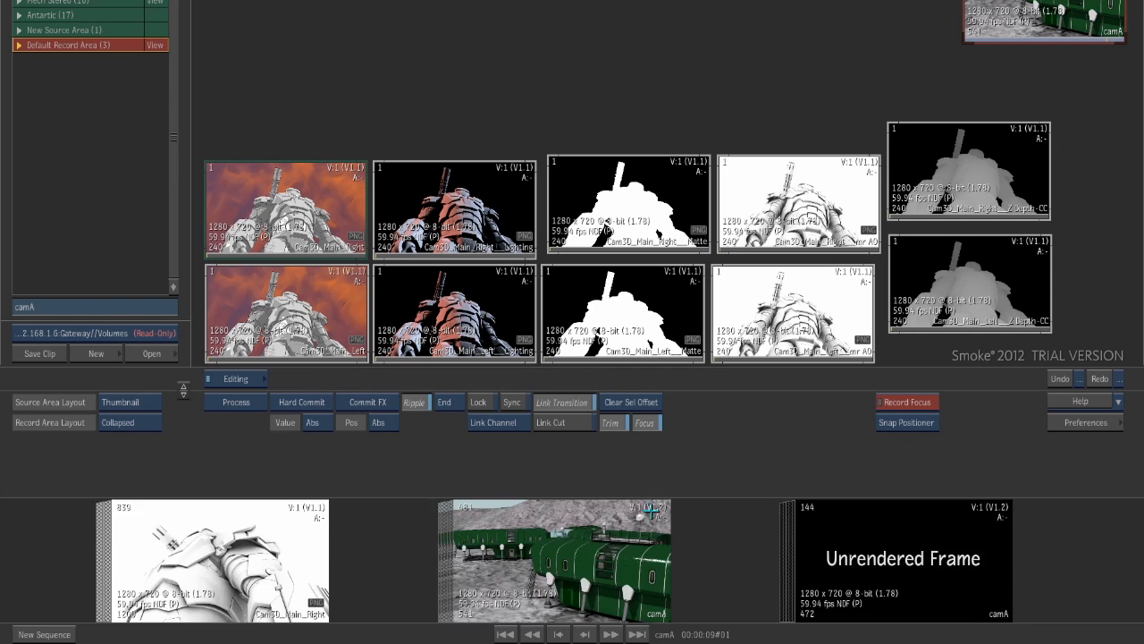
left_click_drag(1027, 559, 378, 562)
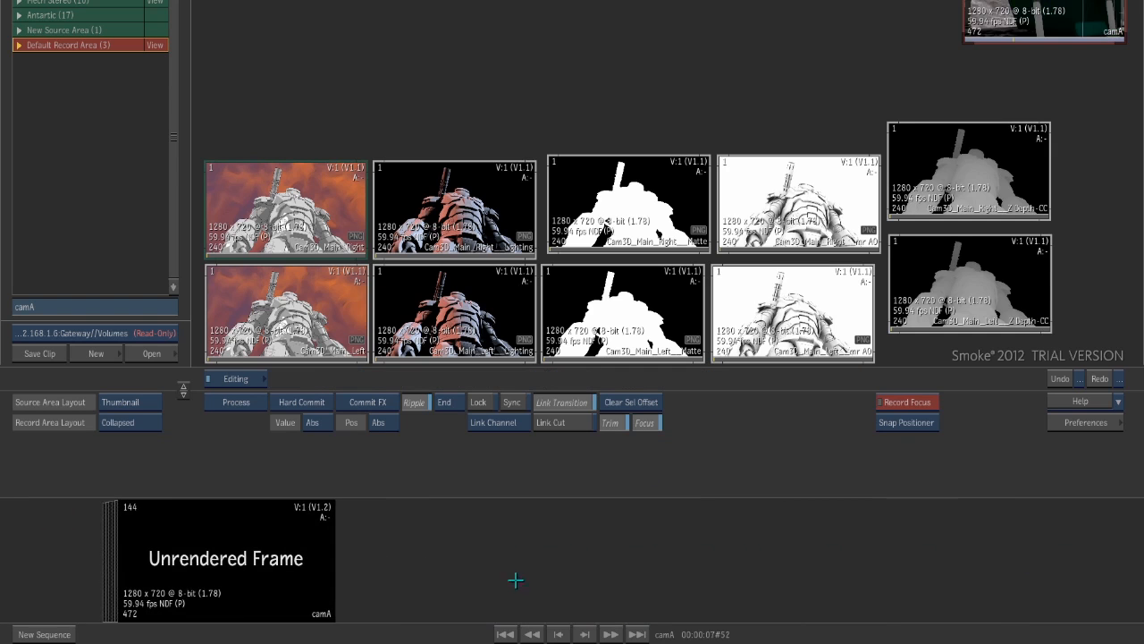
Create a stereo track from the Cam3D_Main_Left and Cam3D_Main_Right clips and place it in the empty space above the source clips.
left_click(255, 379)
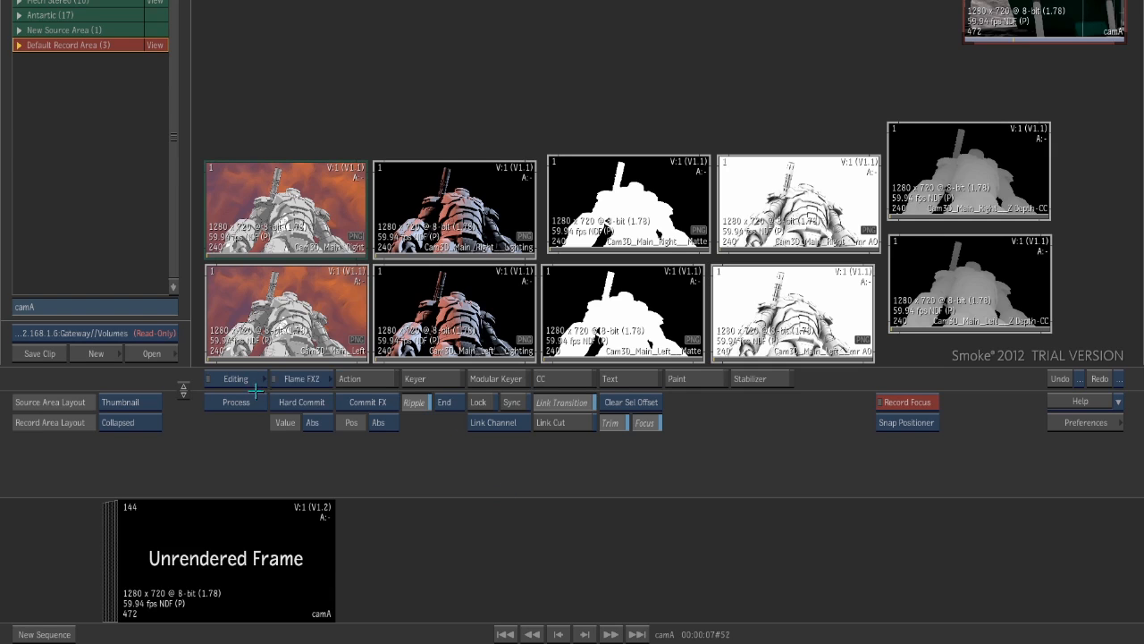
left_click(302, 378)
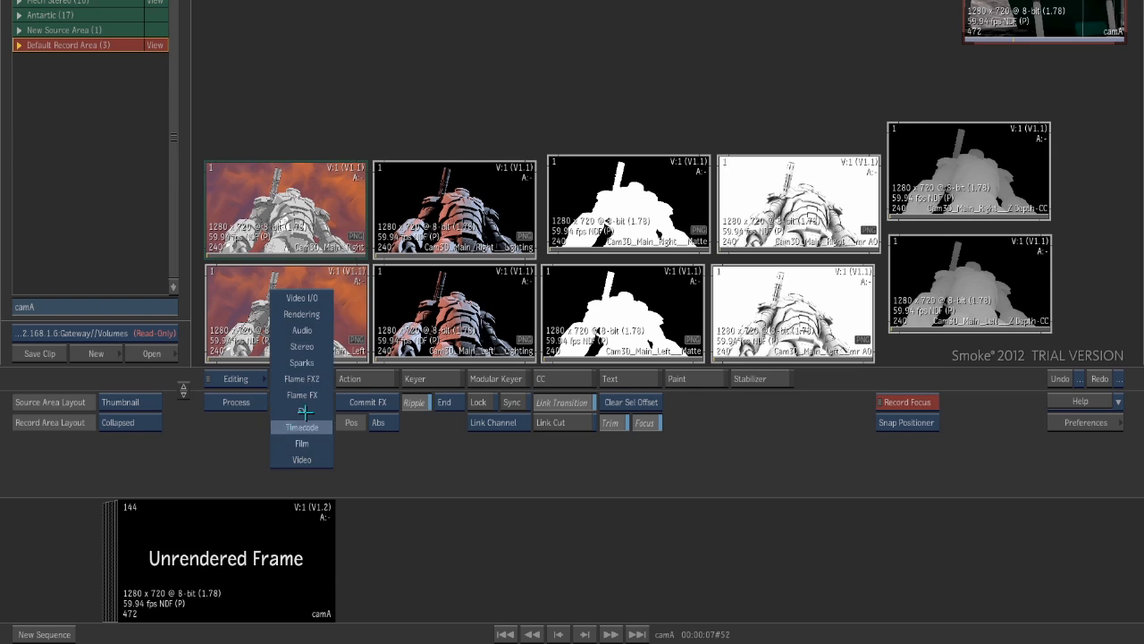
left_click(318, 346)
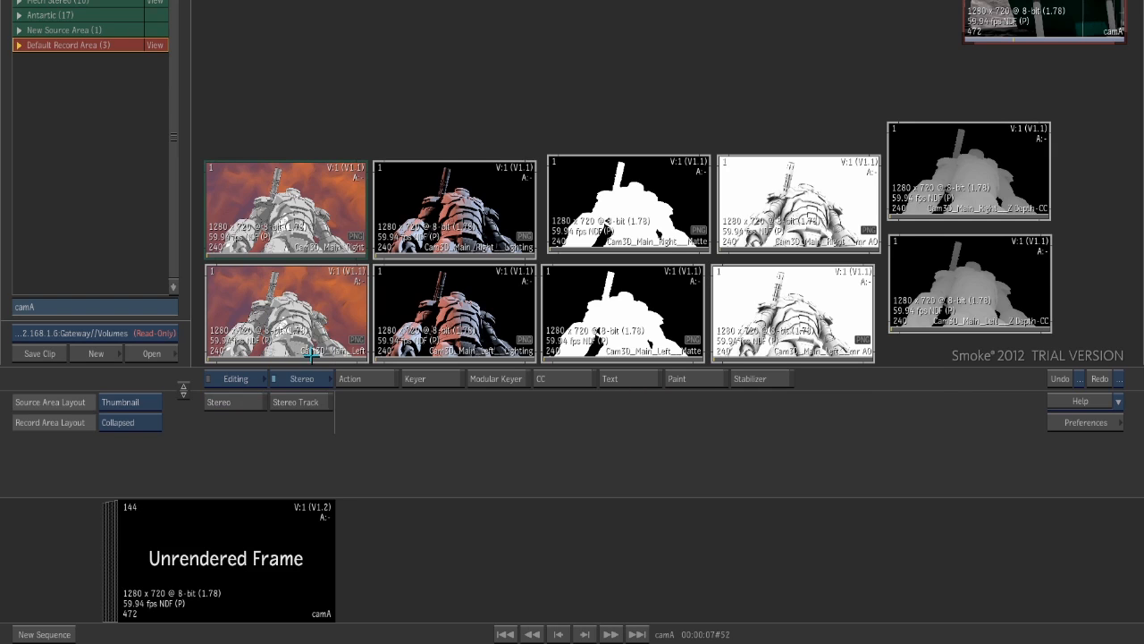
left_click(290, 404)
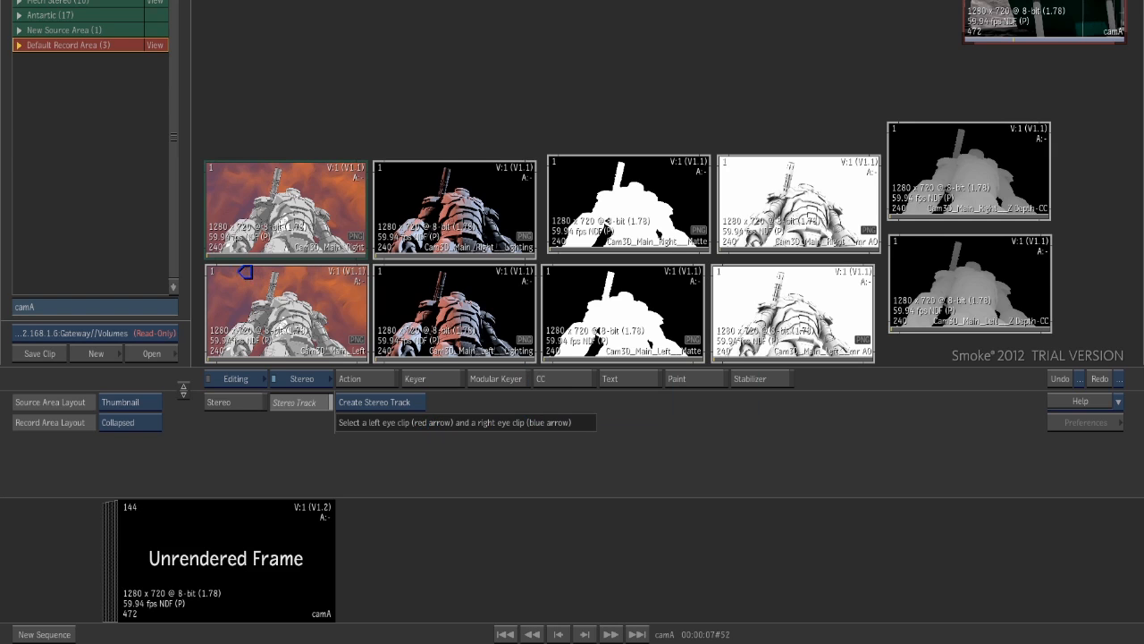
left_click(220, 170)
left_click(237, 63)
left_click_drag(274, 75, 303, 99)
left_click(301, 99)
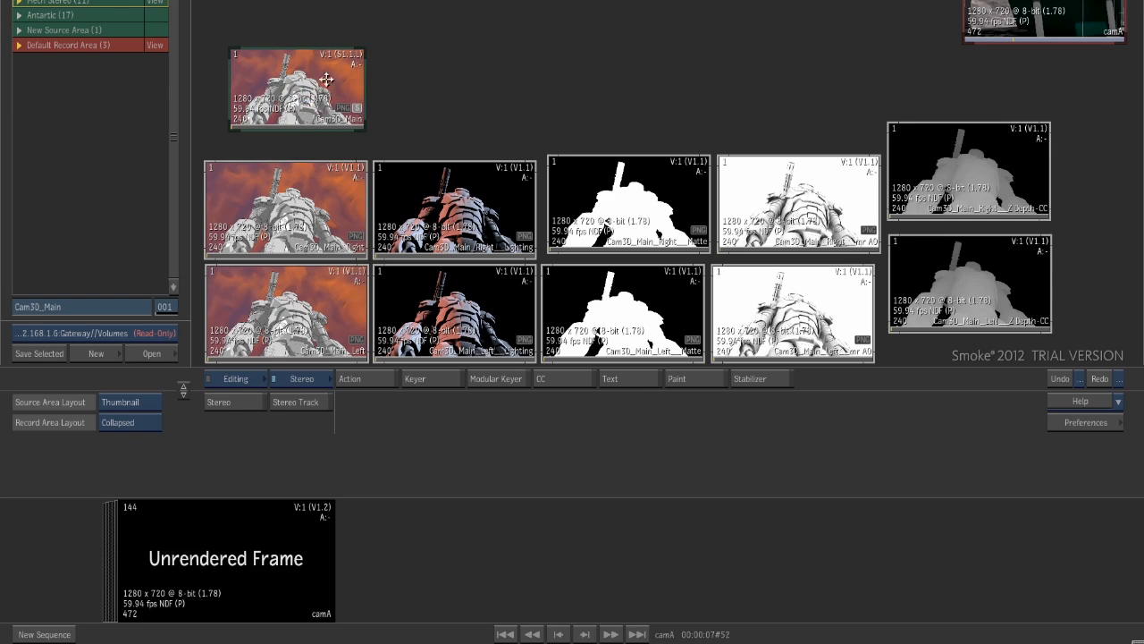
Place the stereo Cam3D_Main clip after camA in the record area, open its timeline and scrub to frame 69.
left_click(569, 550)
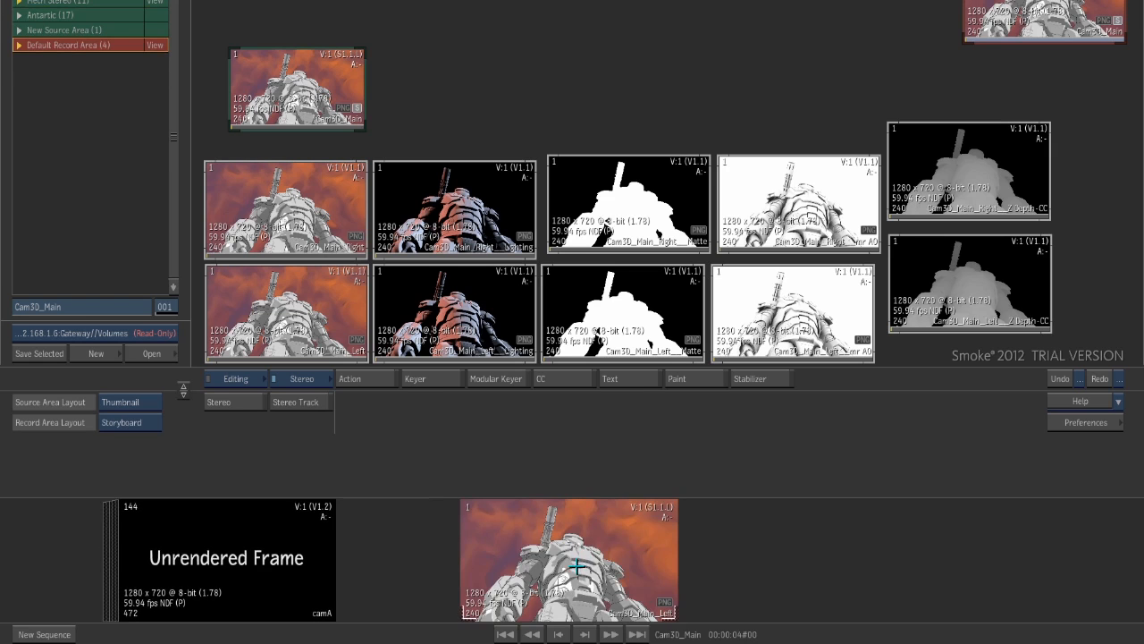
mouse_move(573, 643)
mouse_move(1142, 297)
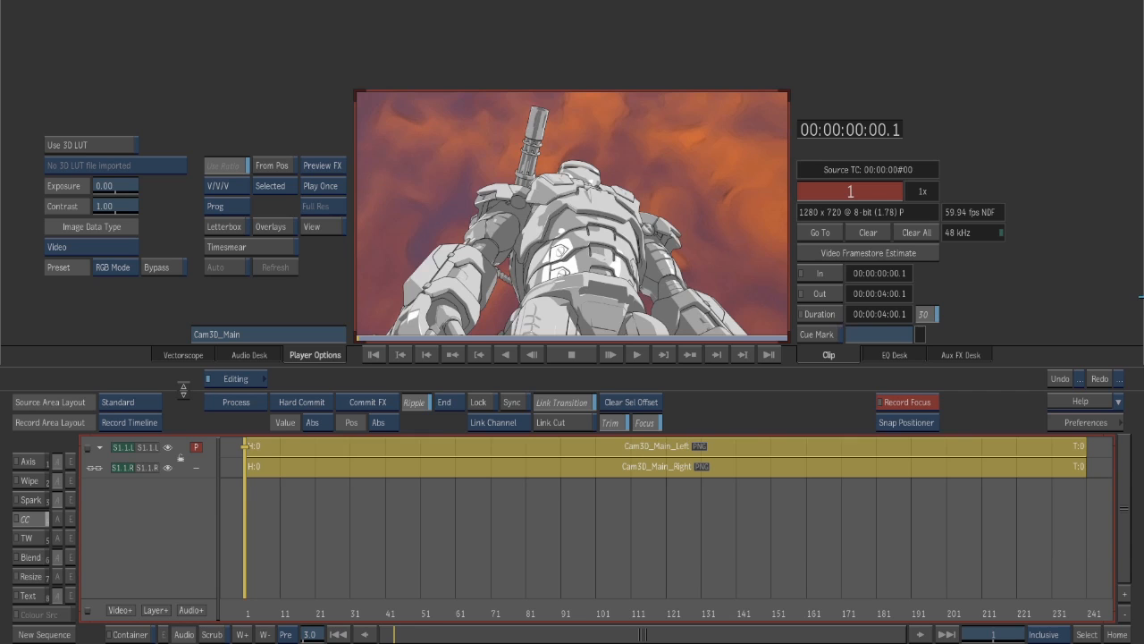
left_click_drag(242, 504, 531, 543)
left_click(444, 509)
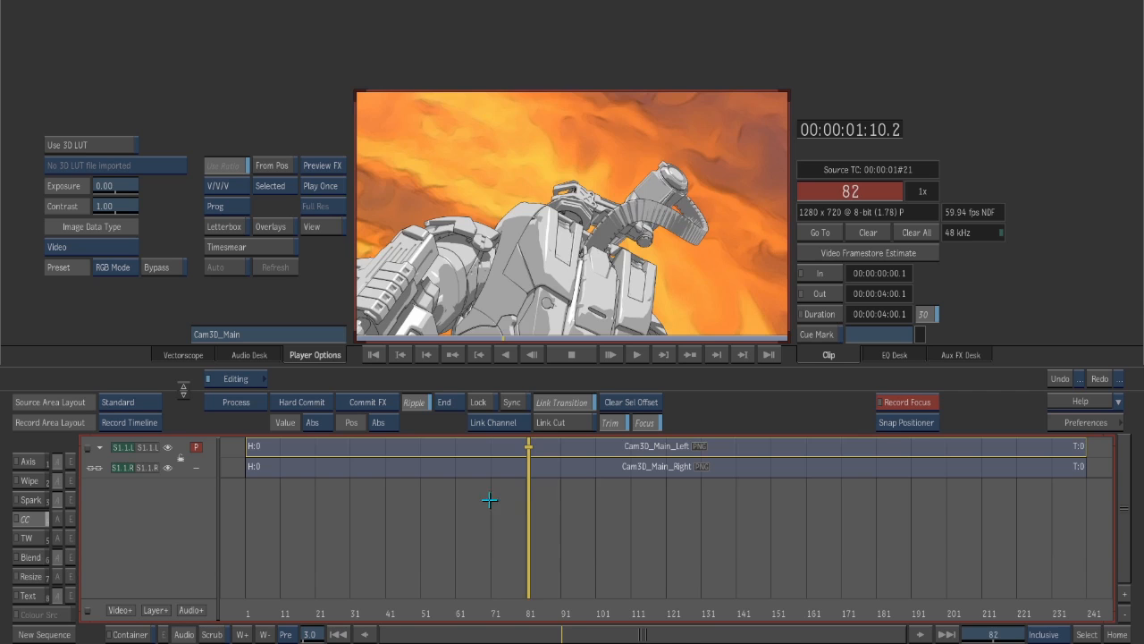
left_click(436, 507)
left_click_drag(435, 506, 486, 516)
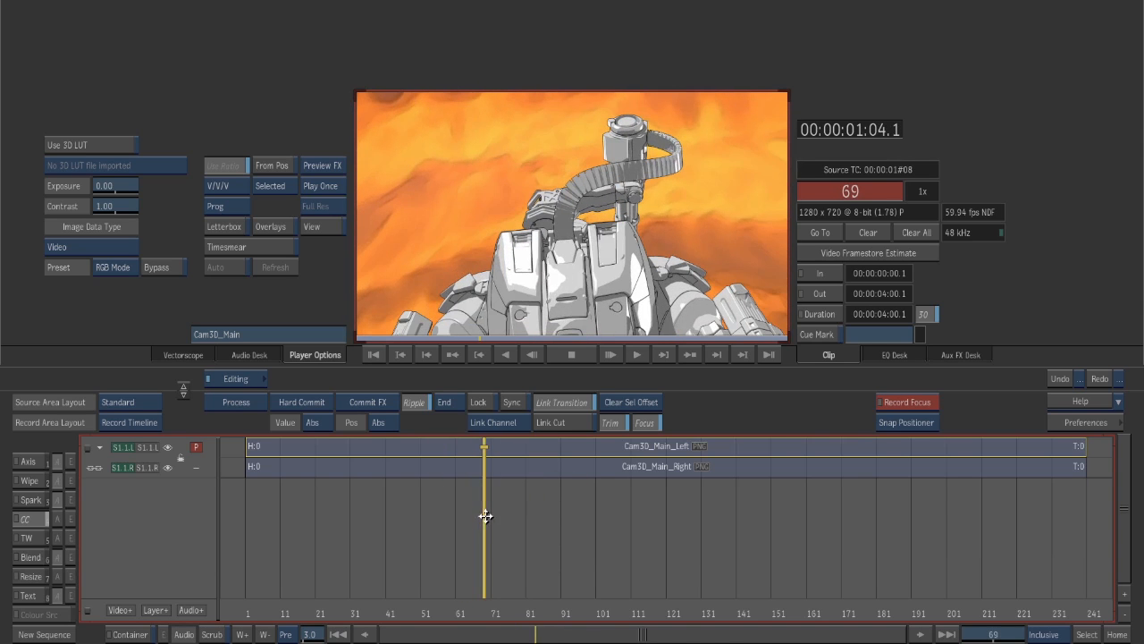
Show the player in Stereo view with the Mono anaglyph type, trying the Horizontal Split view for comparison.
left_click(319, 228)
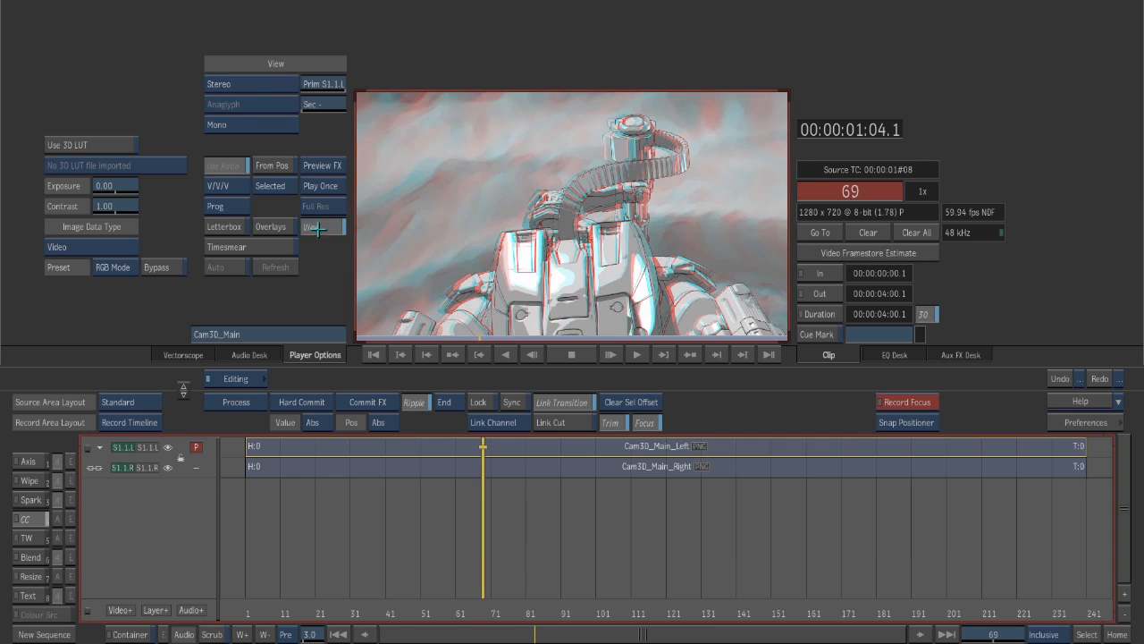
left_click(245, 84)
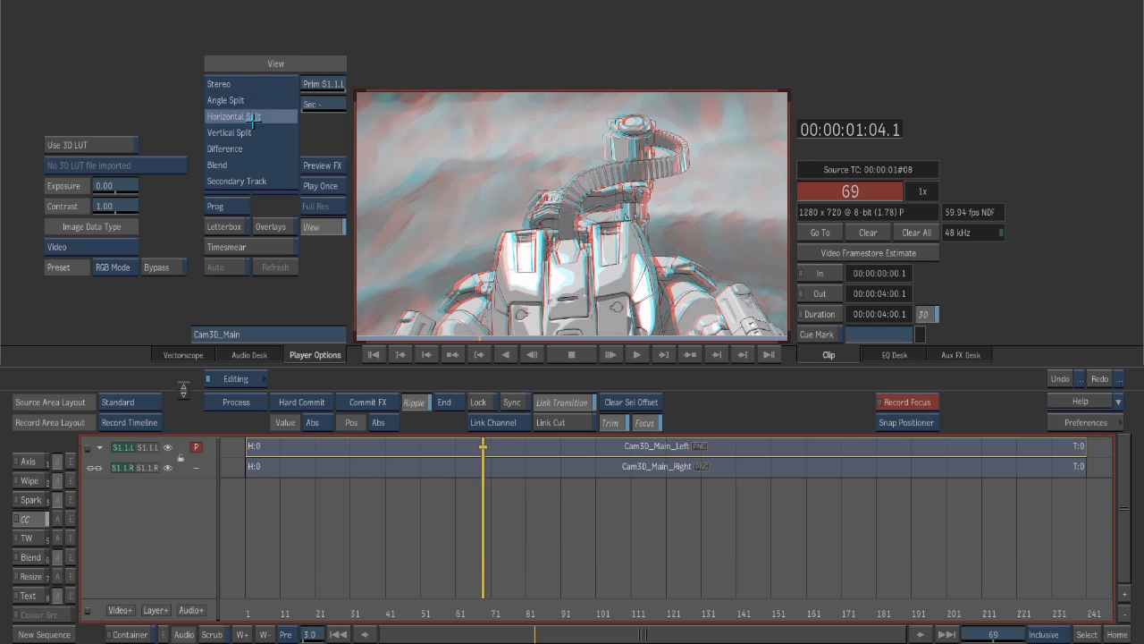
left_click(254, 118)
left_click(259, 85)
left_click(261, 105)
left_click(261, 81)
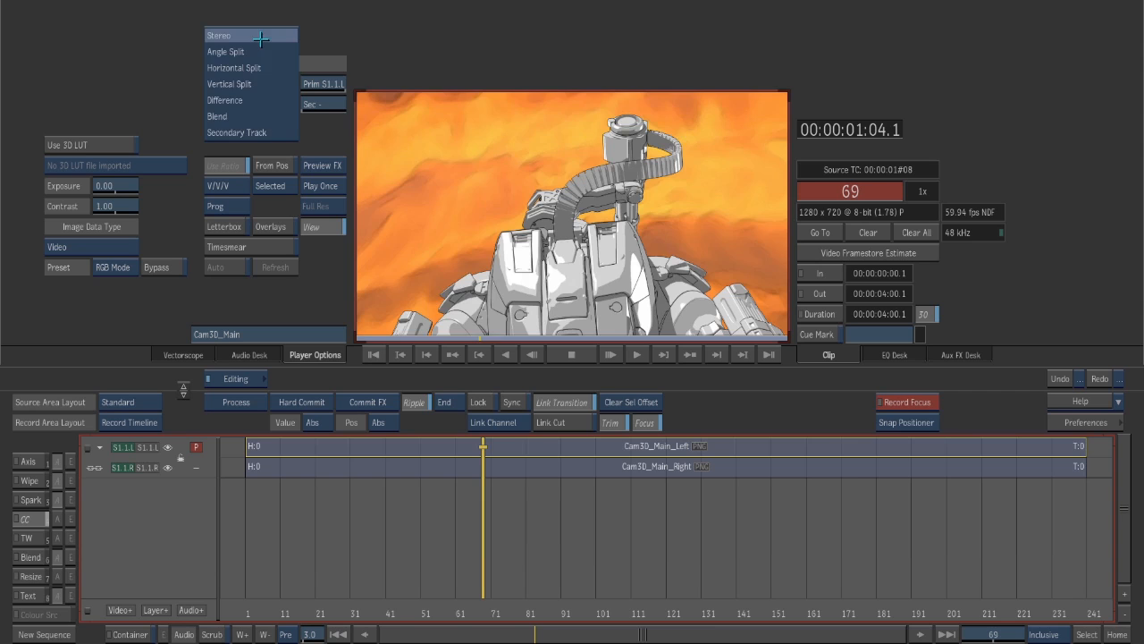
left_click(259, 36)
left_click(258, 125)
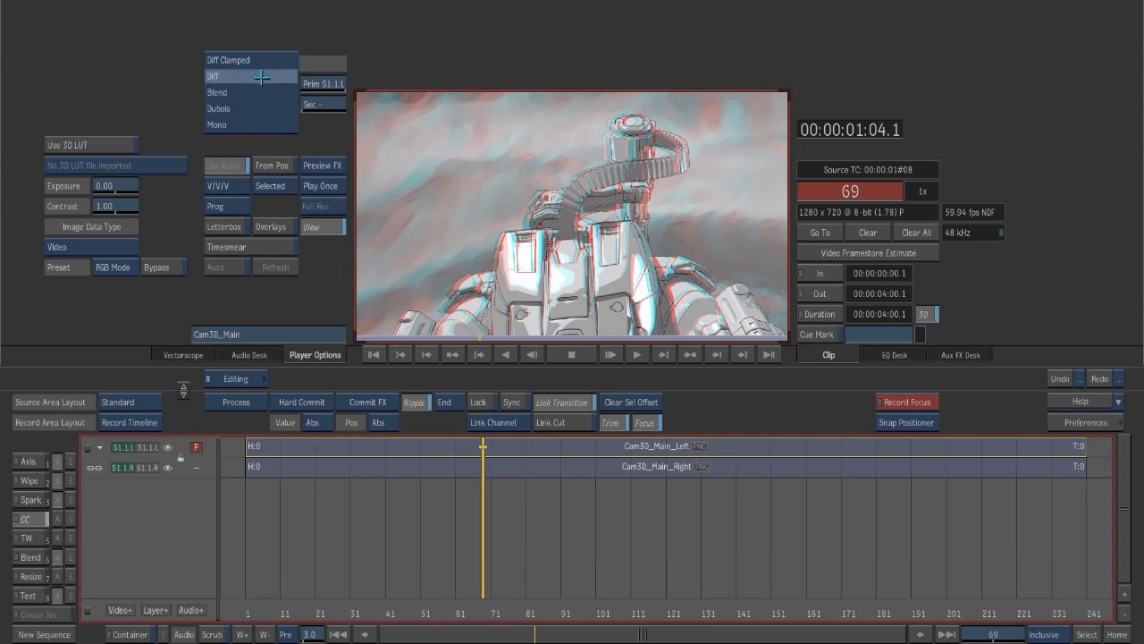
left_click(251, 128)
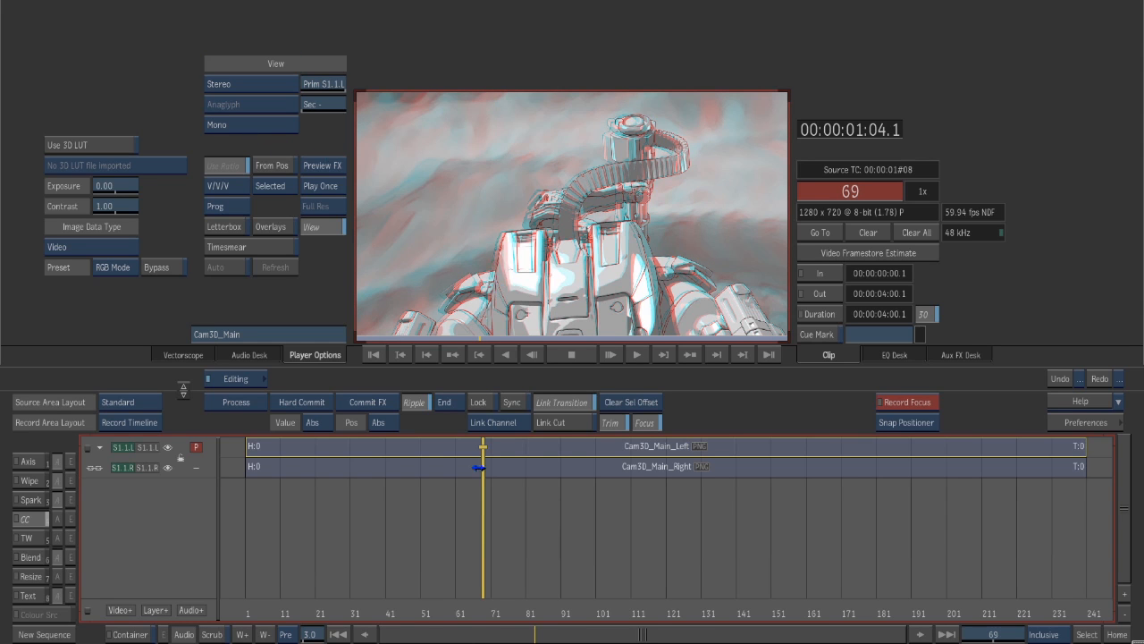
Inspect the anaglyph image in the enlarged player at a zoom of 1.44 and return to the timeline.
key("Escape")
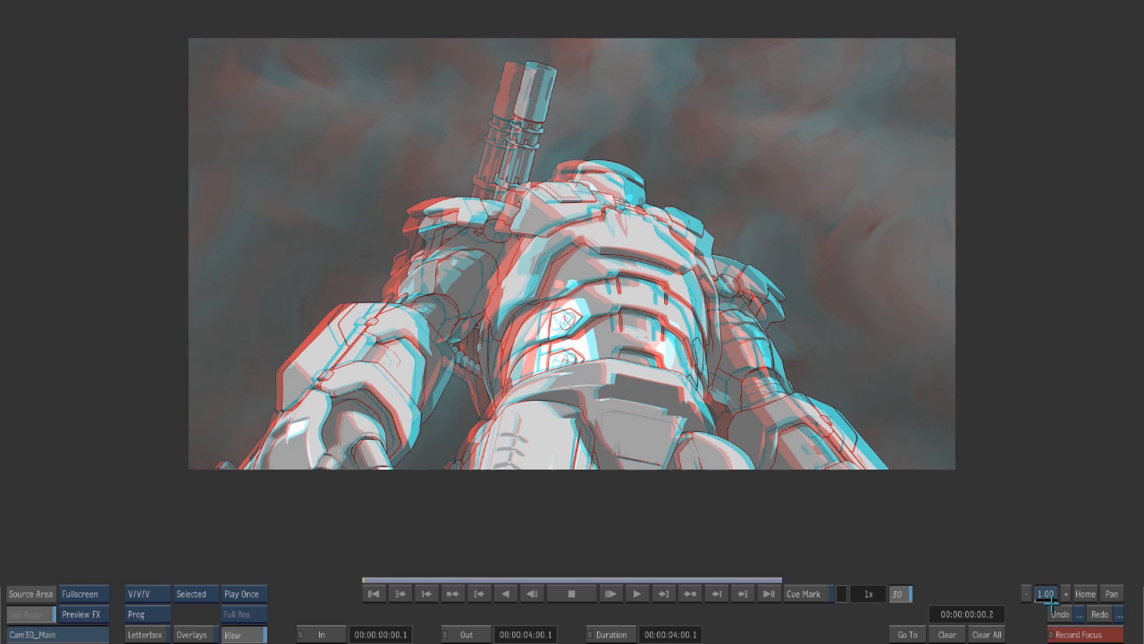
left_click_drag(1054, 597, 1072, 601)
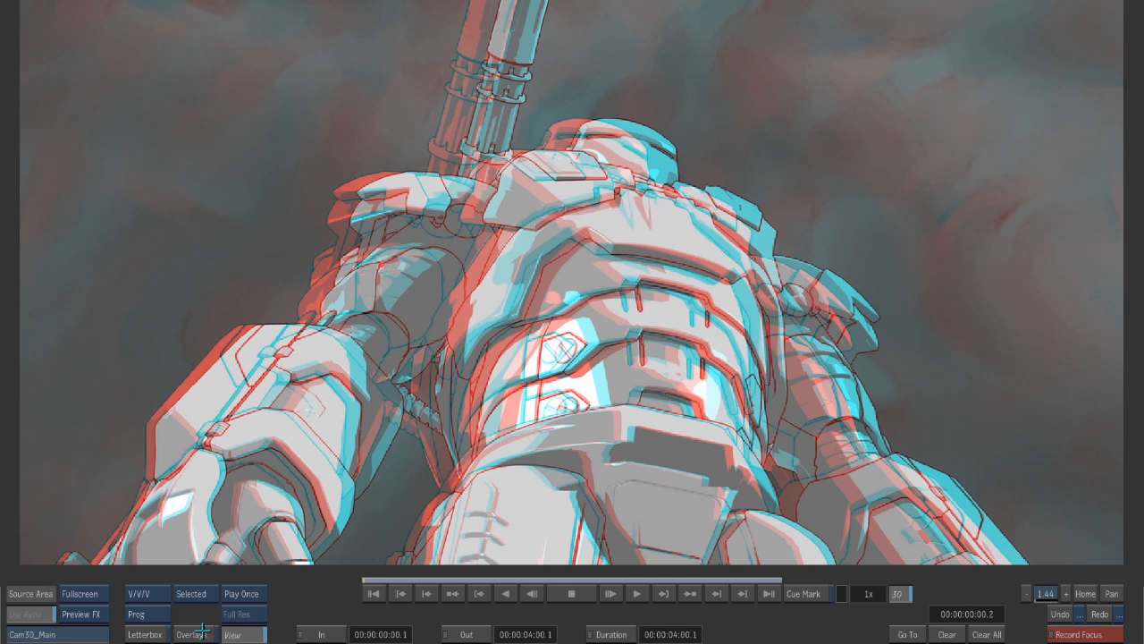
key("Escape")
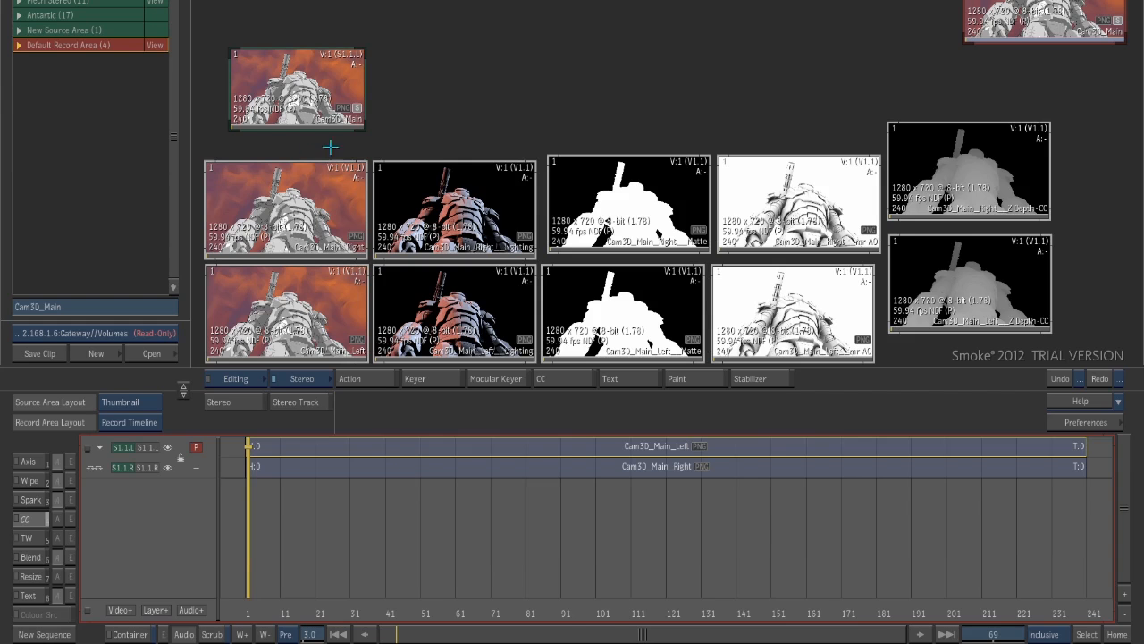
double_click(363, 127)
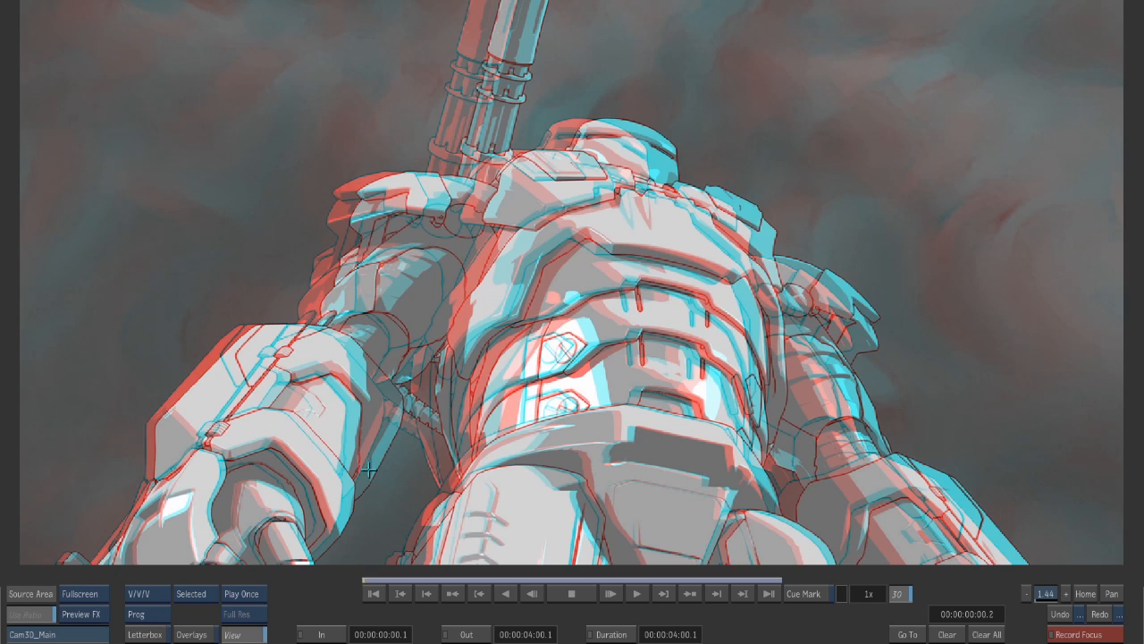
key("Escape")
Change the anaglyph type to Dubois and review the stereo sequence in the enlarged player and timeline up to frame 23.
left_click(255, 125)
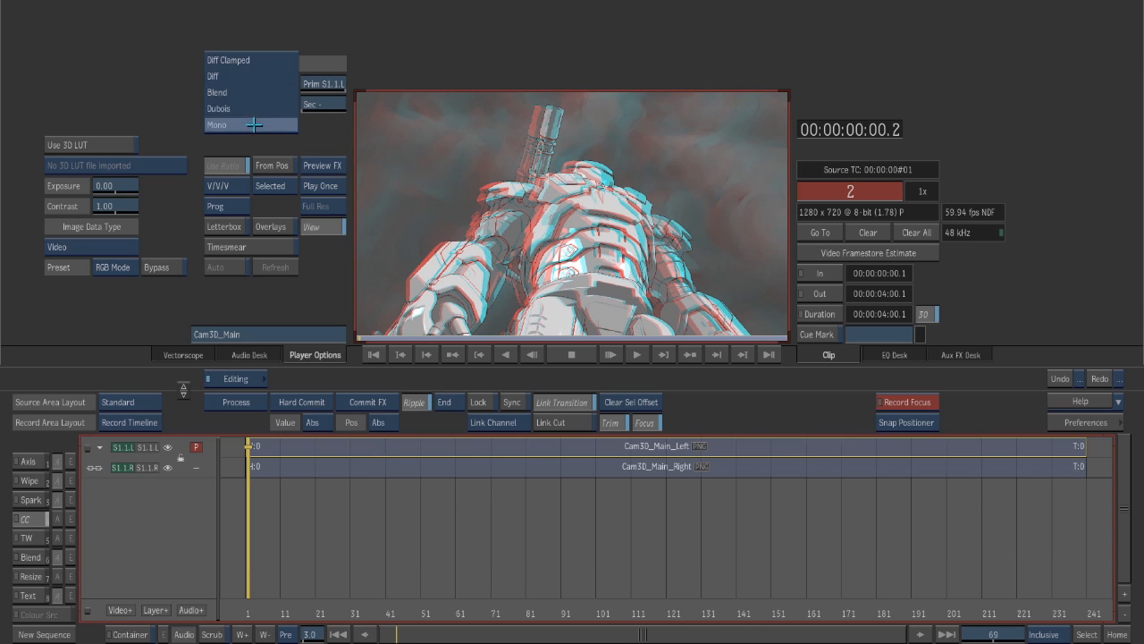
left_click(254, 108)
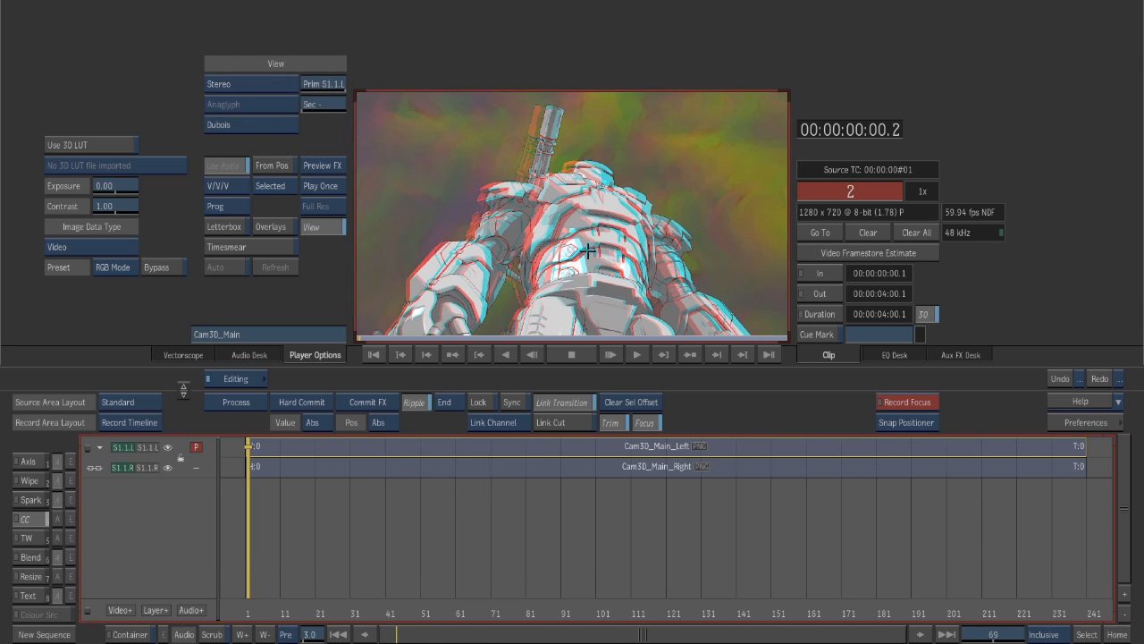
key("Escape")
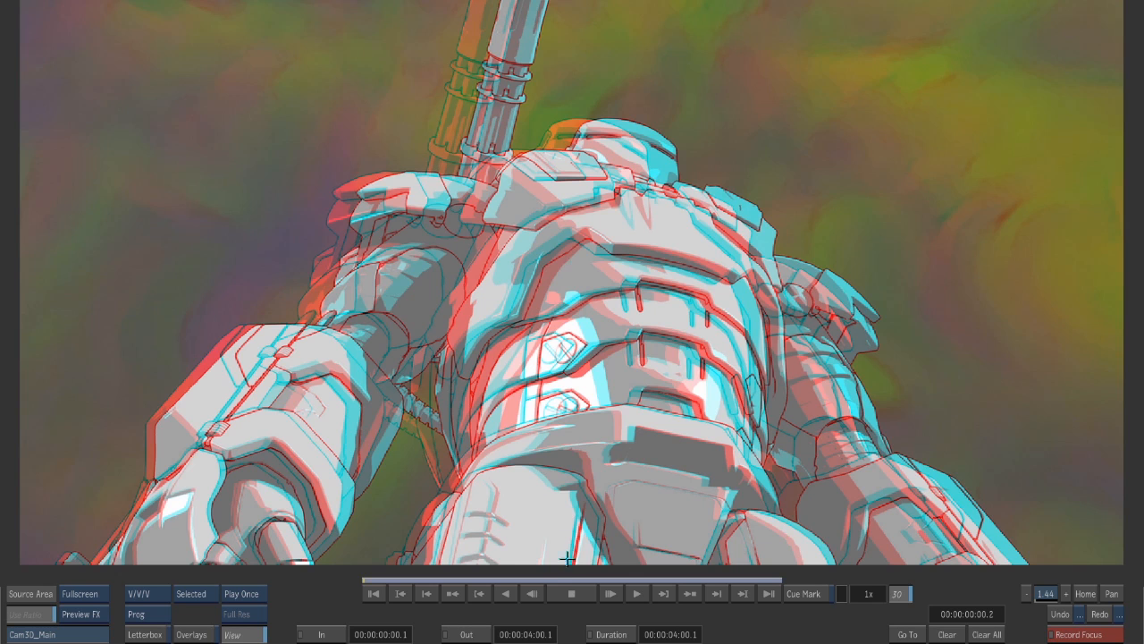
mouse_move(474, 550)
left_mouse_down()
mouse_move(581, 543)
mouse_move(456, 544)
mouse_move(470, 545)
left_mouse_up()
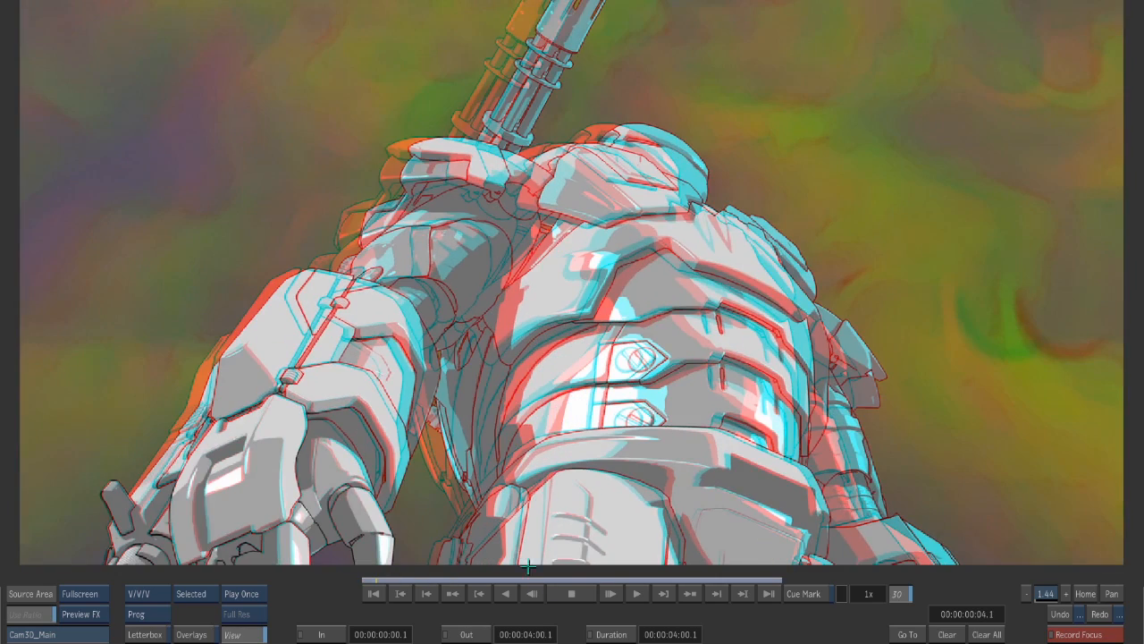
left_click_drag(579, 522, 547, 531)
key("Escape")
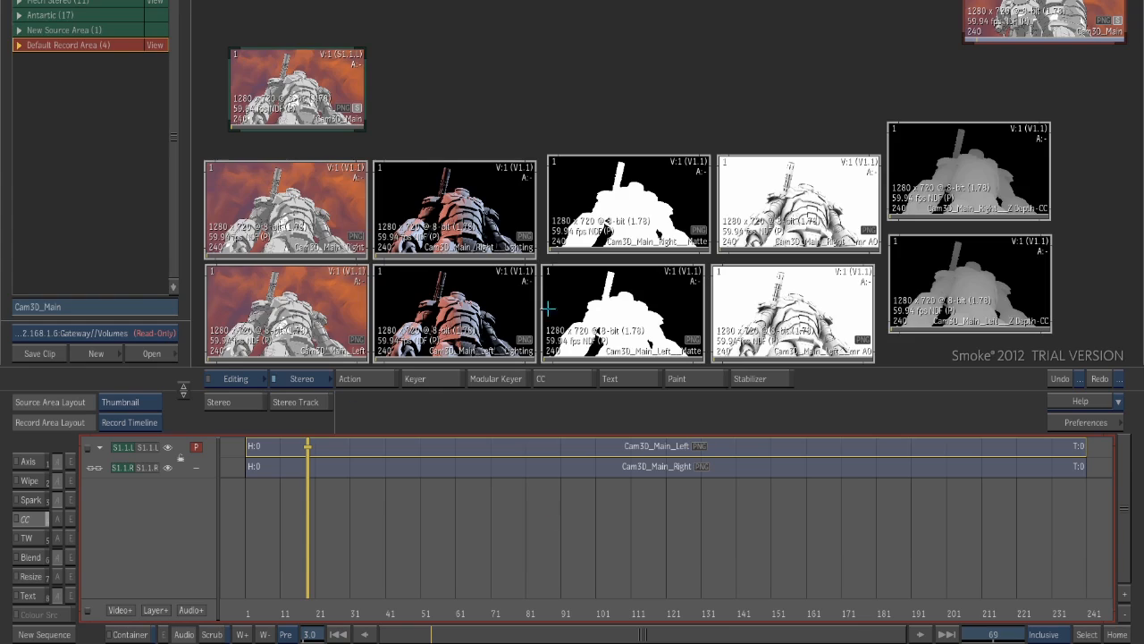
key("Escape")
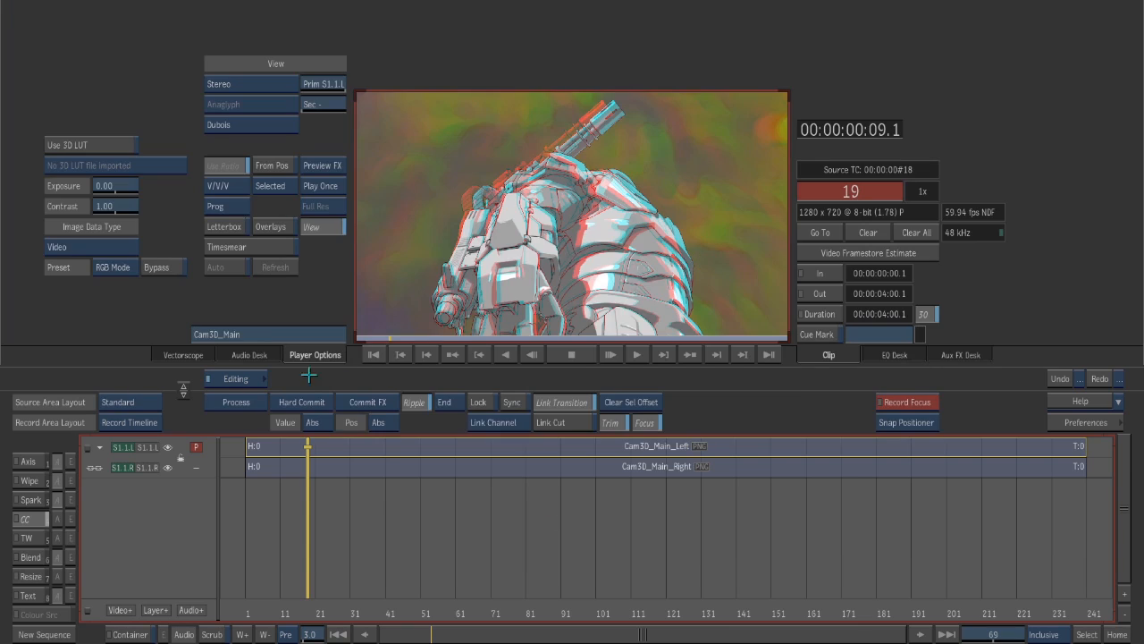
left_click_drag(309, 491, 322, 487)
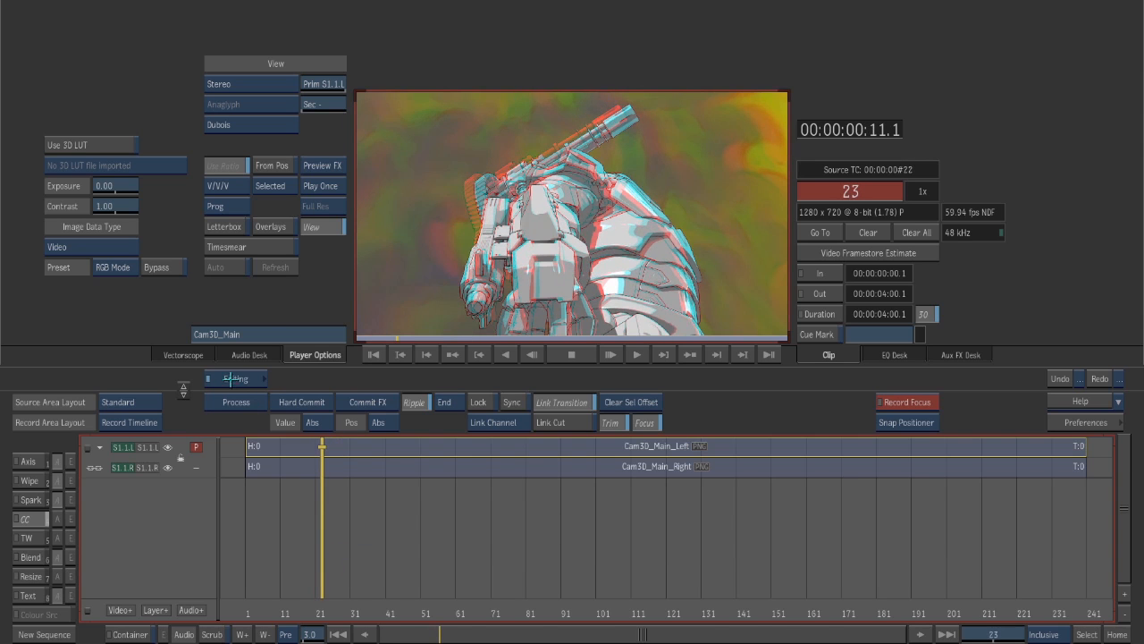
Add an Axis effect to both eyes of the stereo clip and try a Stereo convergence of 23.00.
left_click(356, 462)
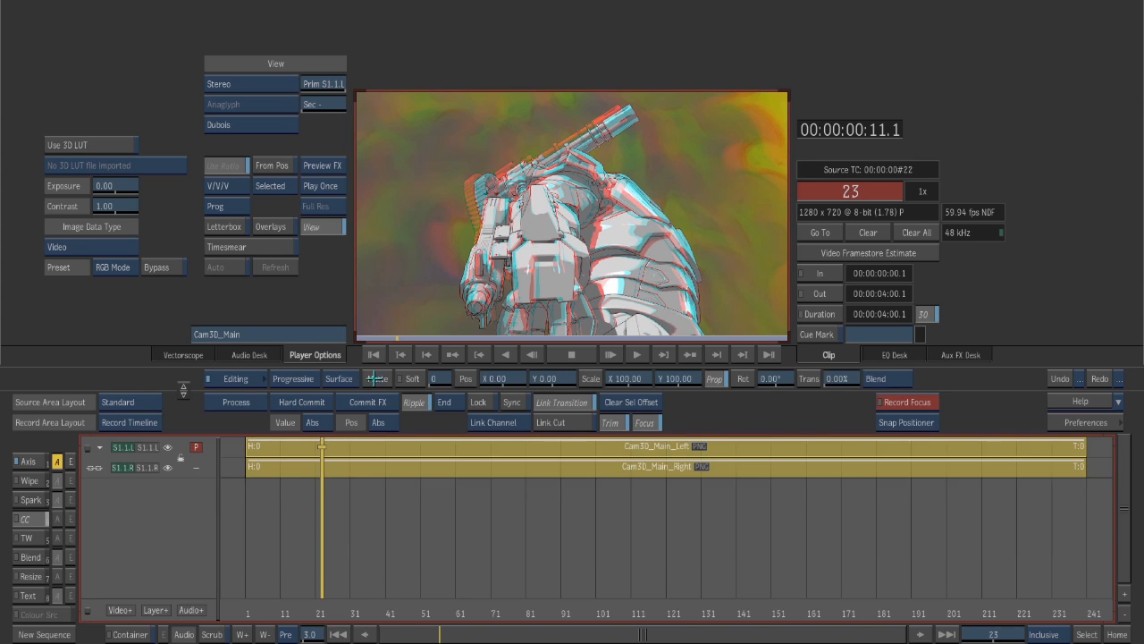
left_click(347, 378)
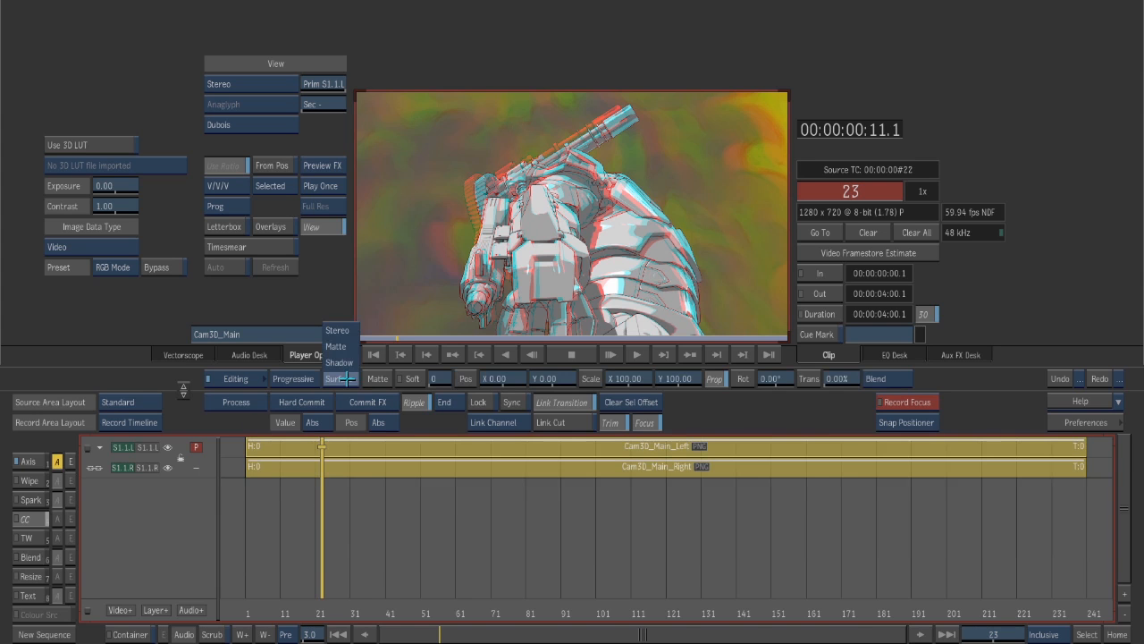
left_click(340, 331)
left_click_drag(505, 378, 508, 379)
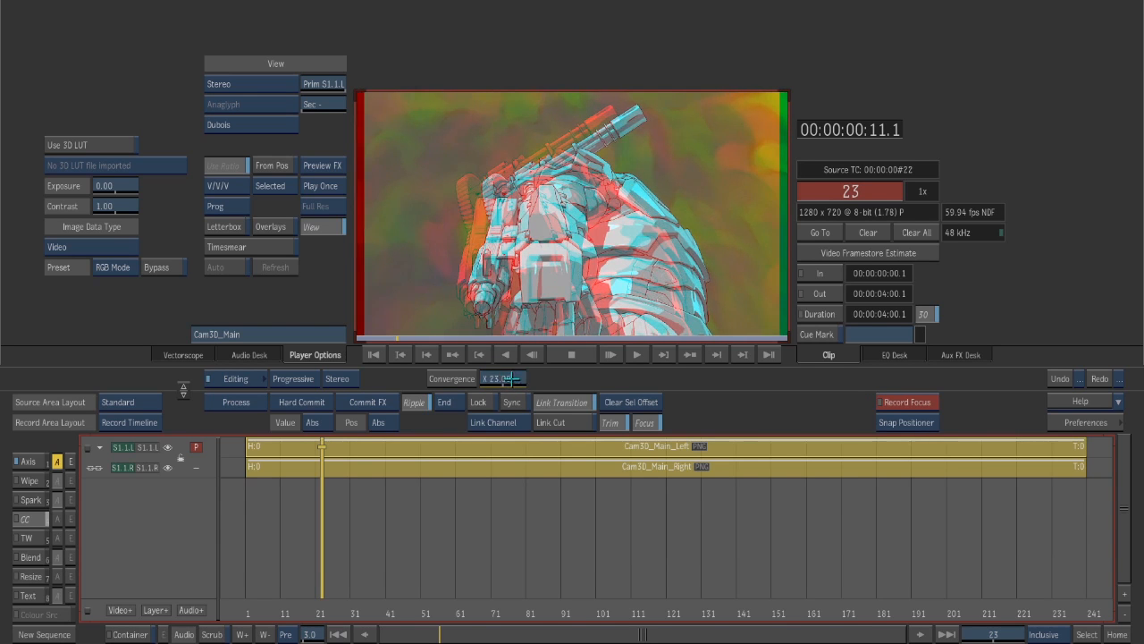
In the enlarged player, reduce the Axis convergence to about 6, reset it to 0.00 and return to the source thumbnails.
key("Escape")
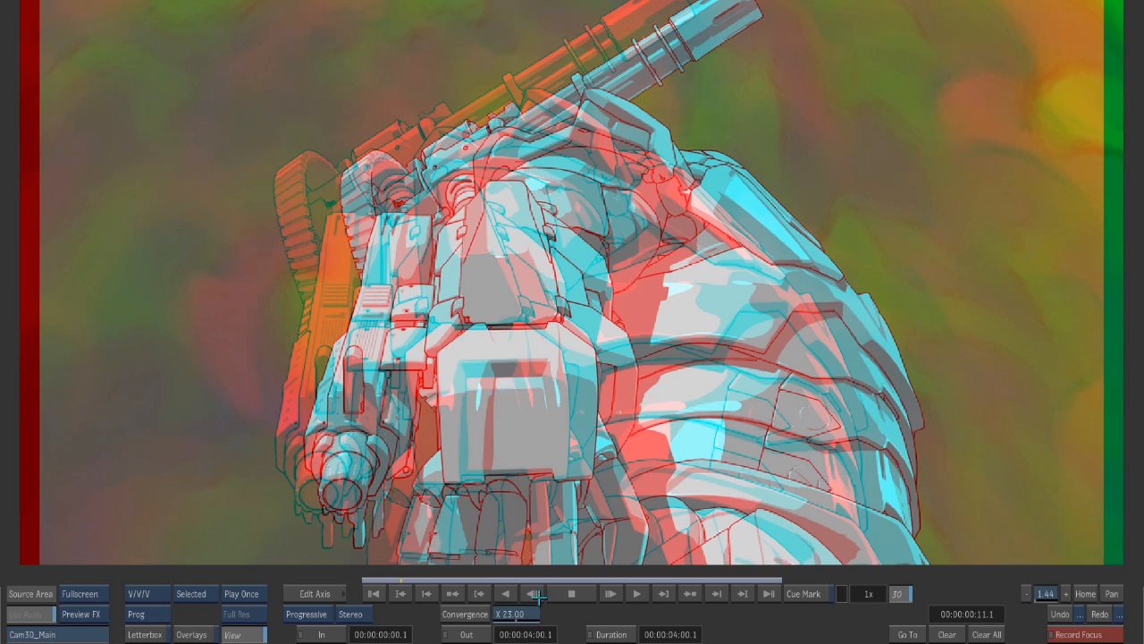
left_click_drag(527, 614, 520, 615)
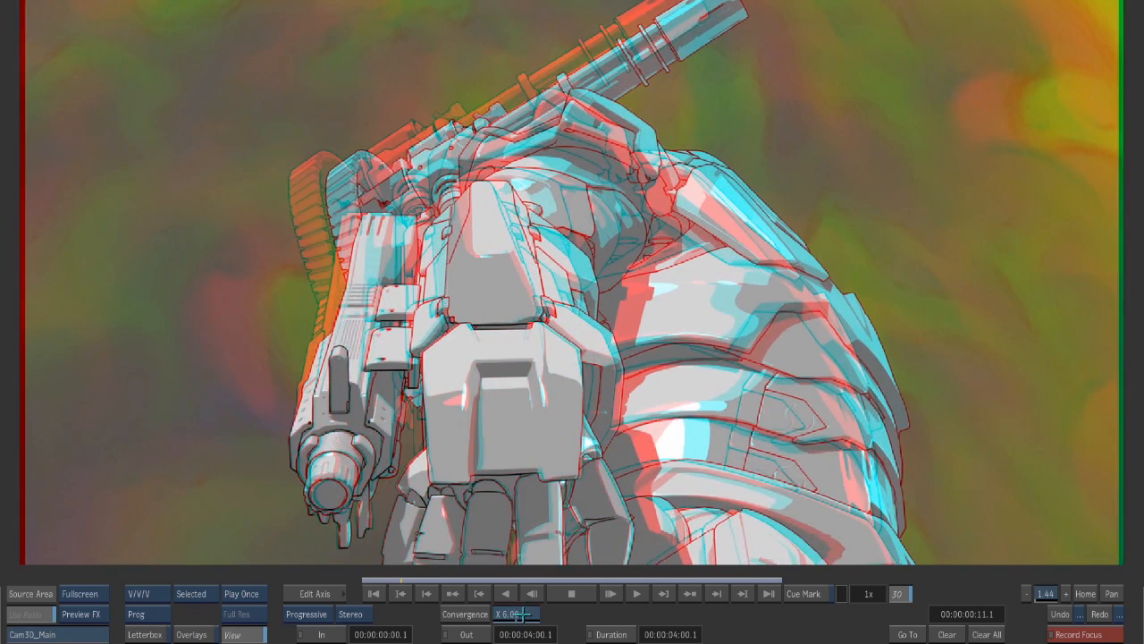
left_click(523, 615)
left_click(488, 587)
left_click(496, 500)
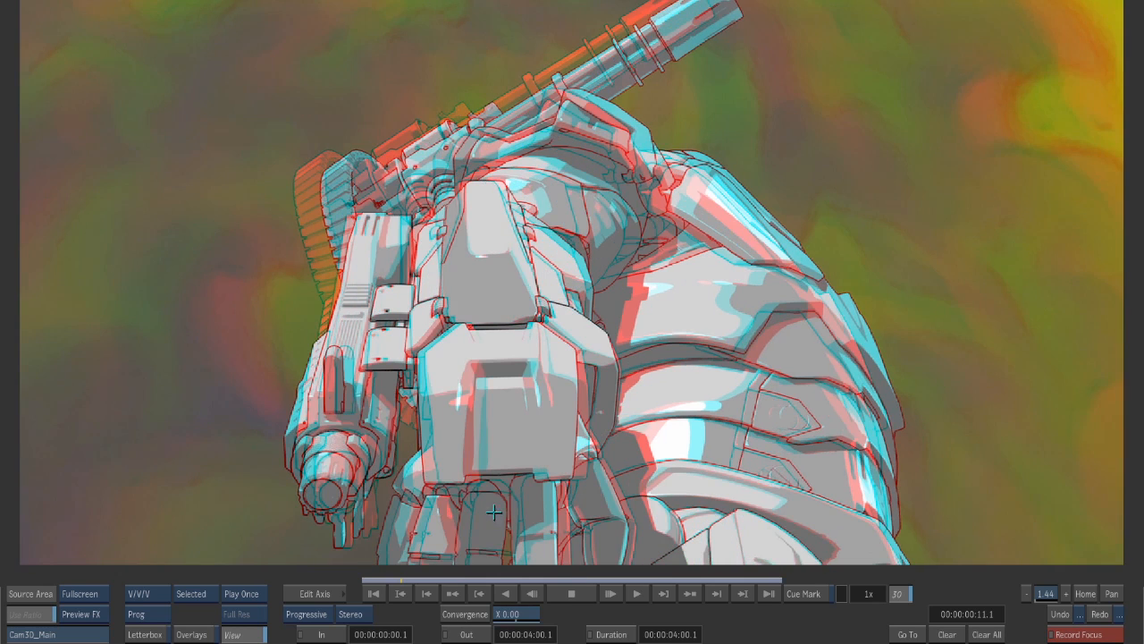
left_click(548, 410)
left_click(456, 555)
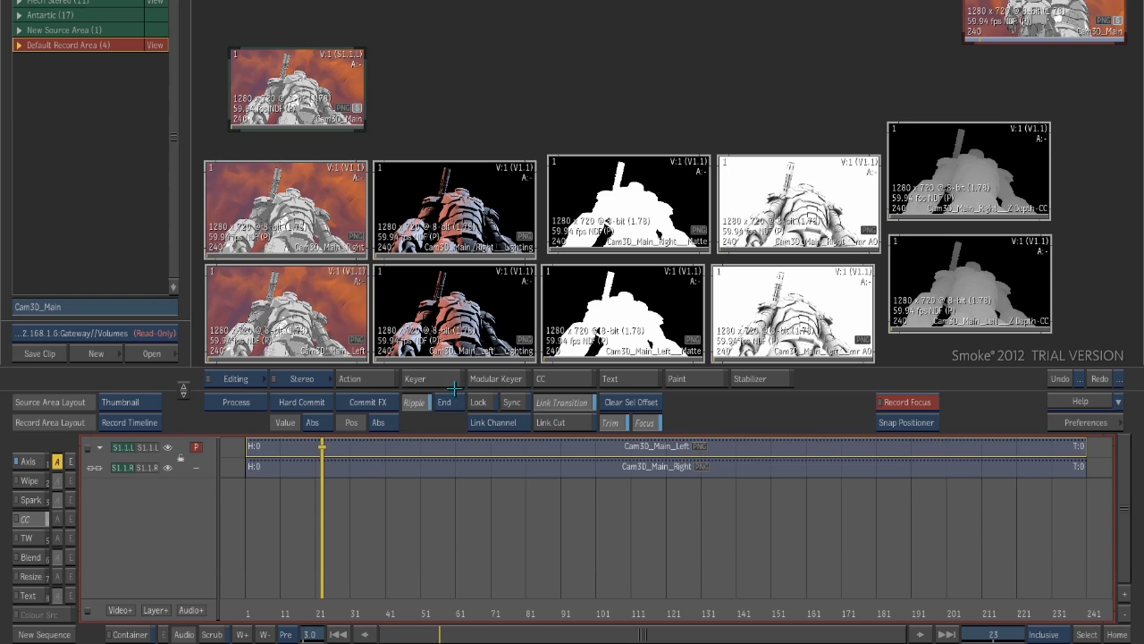
Create one stereo track from the left and right Lighting clips and another from the left and right Matte clips.
left_click(304, 379)
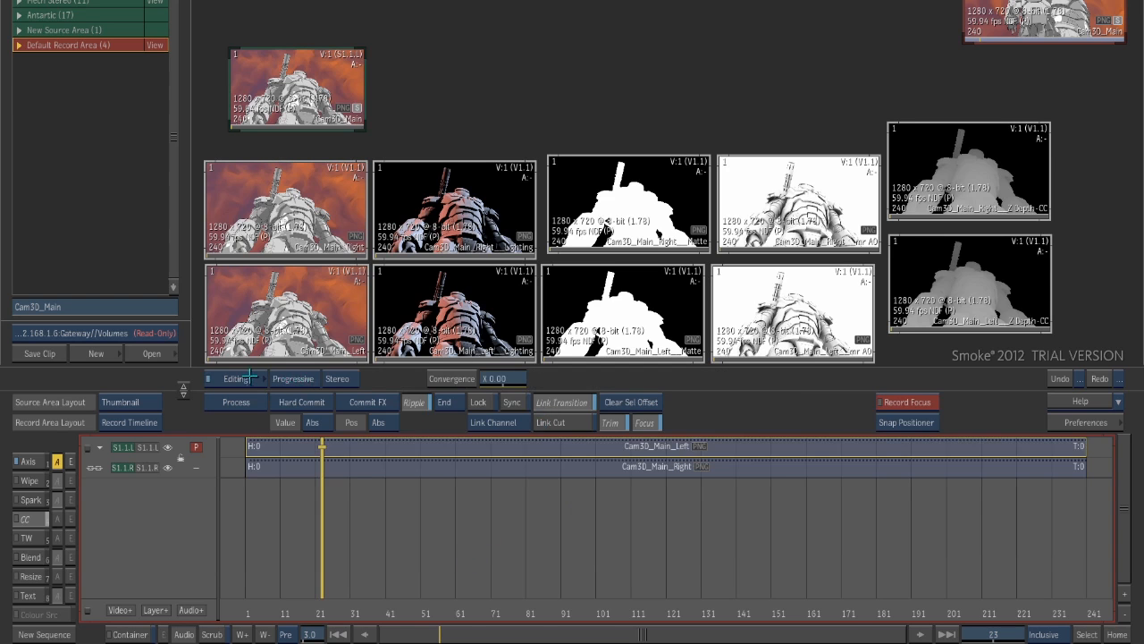
left_click(295, 379)
left_click(308, 380)
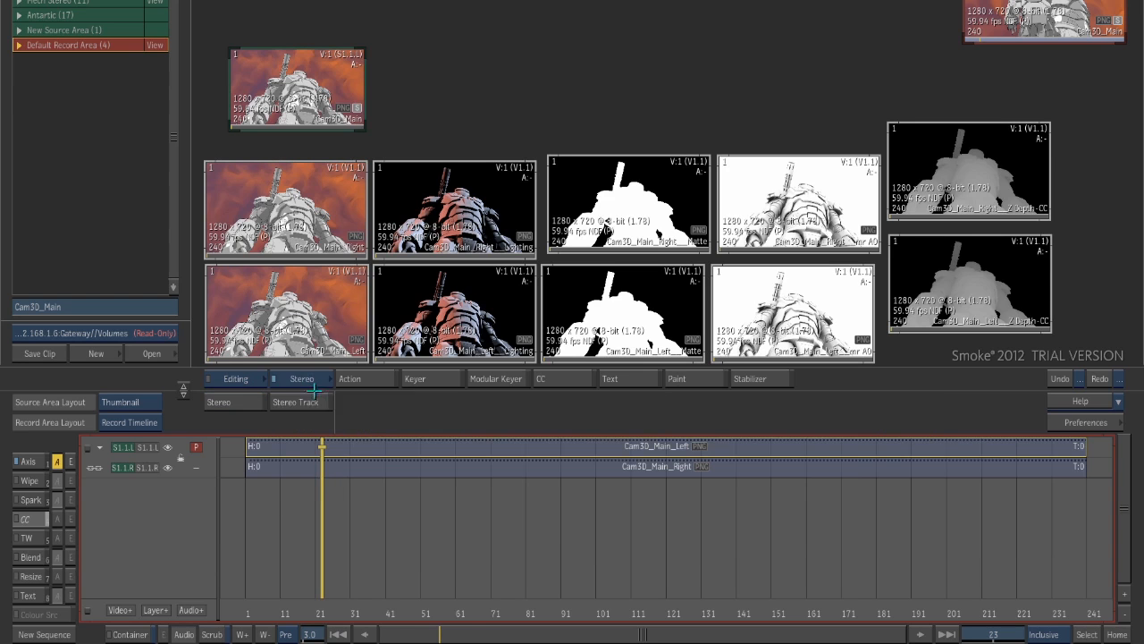
left_click(306, 402)
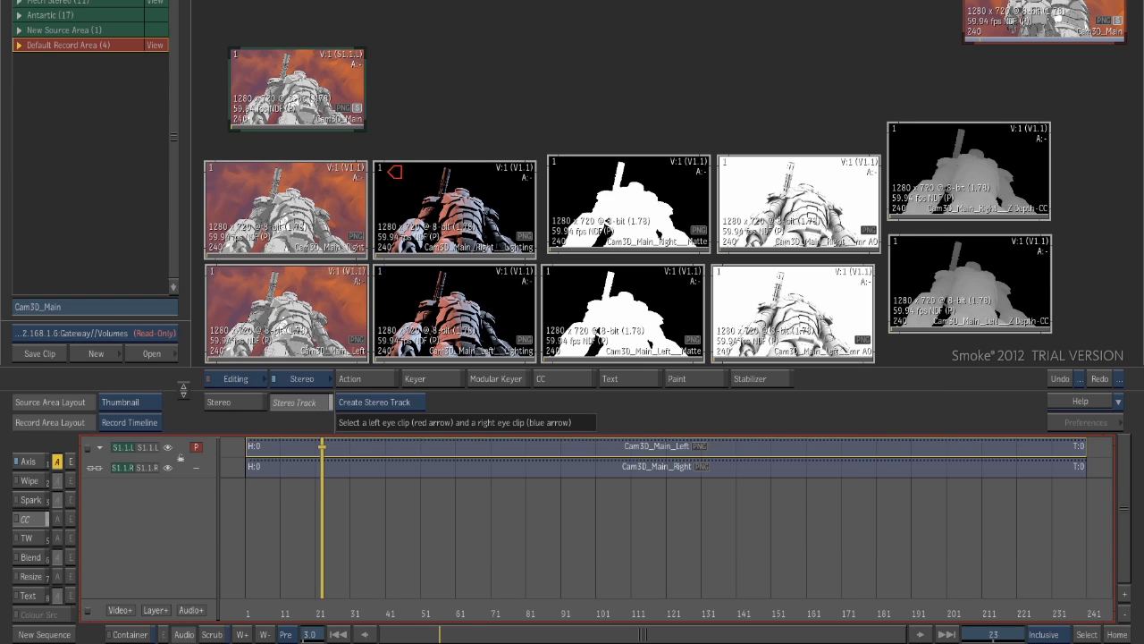
left_click(409, 102)
left_click(562, 272)
left_click(561, 159)
left_click(568, 114)
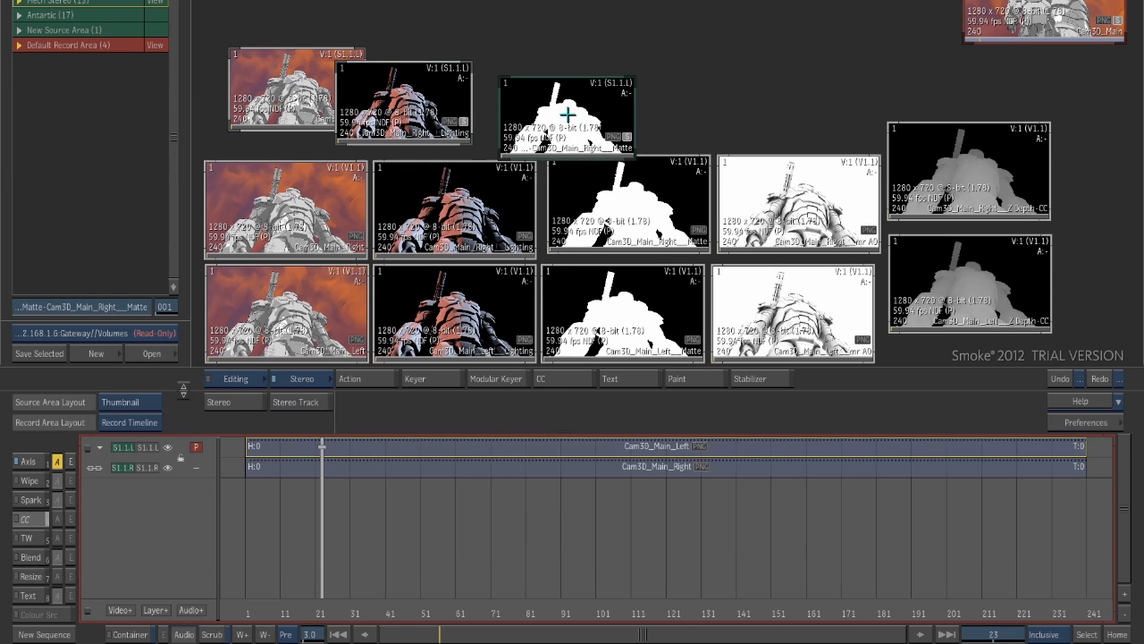
Create one stereo track from the left and right mr AO clips and another from the left and right Z Depth-CC clips.
left_click(302, 401)
left_click(719, 275)
left_click(735, 231)
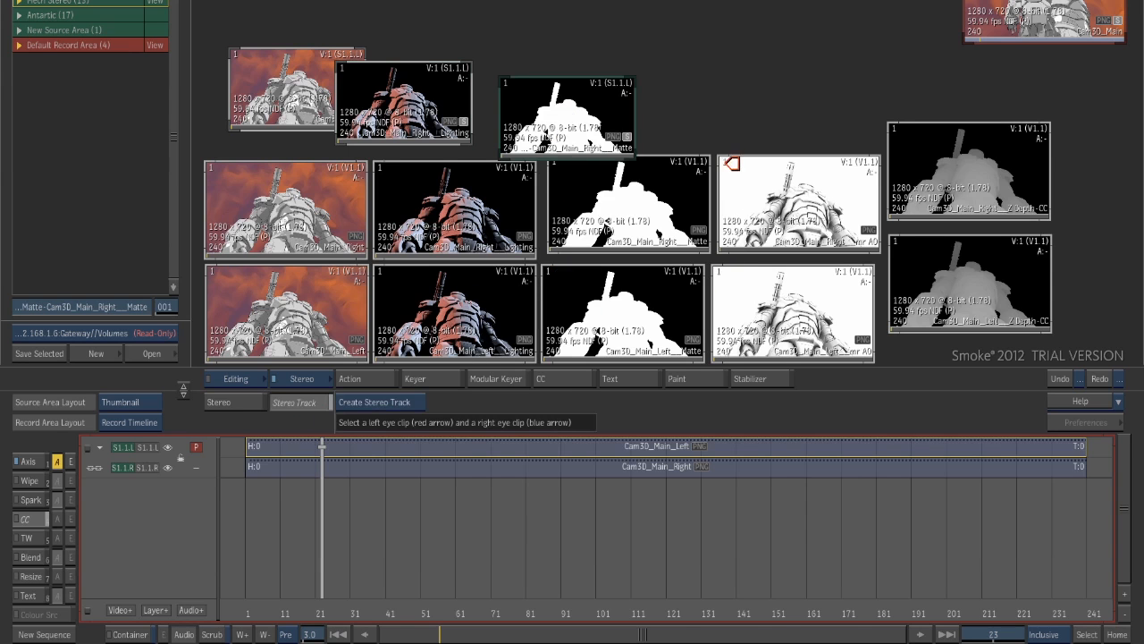
left_click(710, 145)
left_click(302, 401)
left_click(904, 241)
left_click(908, 163)
left_click(884, 87)
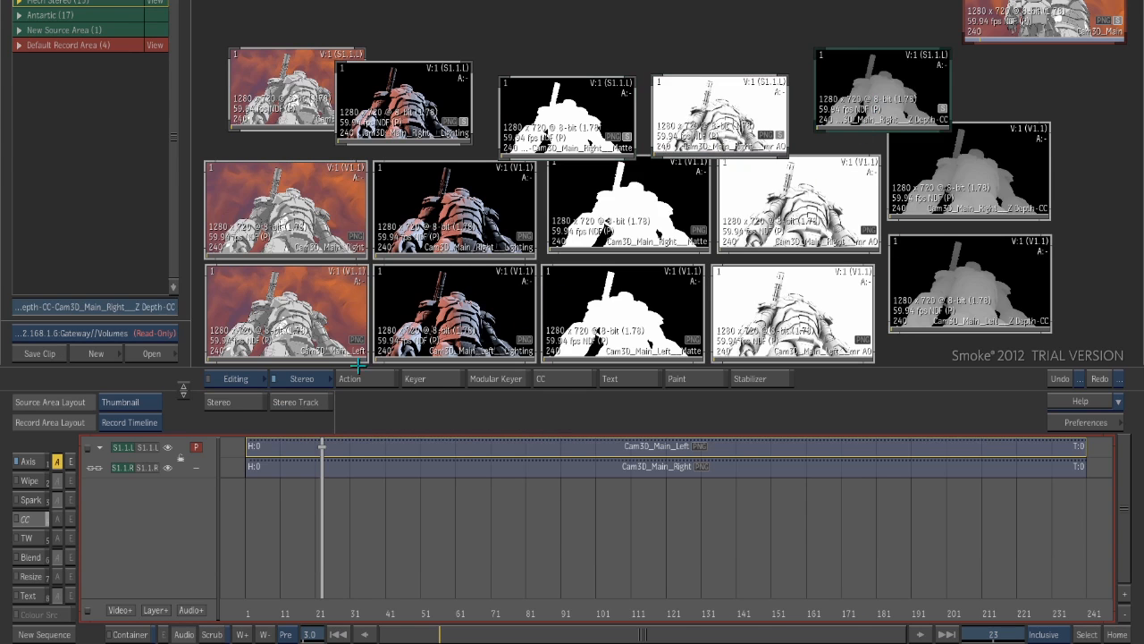
Add a second stereo video layer to the Cam3D_Main sequence and edit the stereo Lighting clip onto it from frame 1.
left_click(360, 527)
left_click_drag(332, 529, 546, 528)
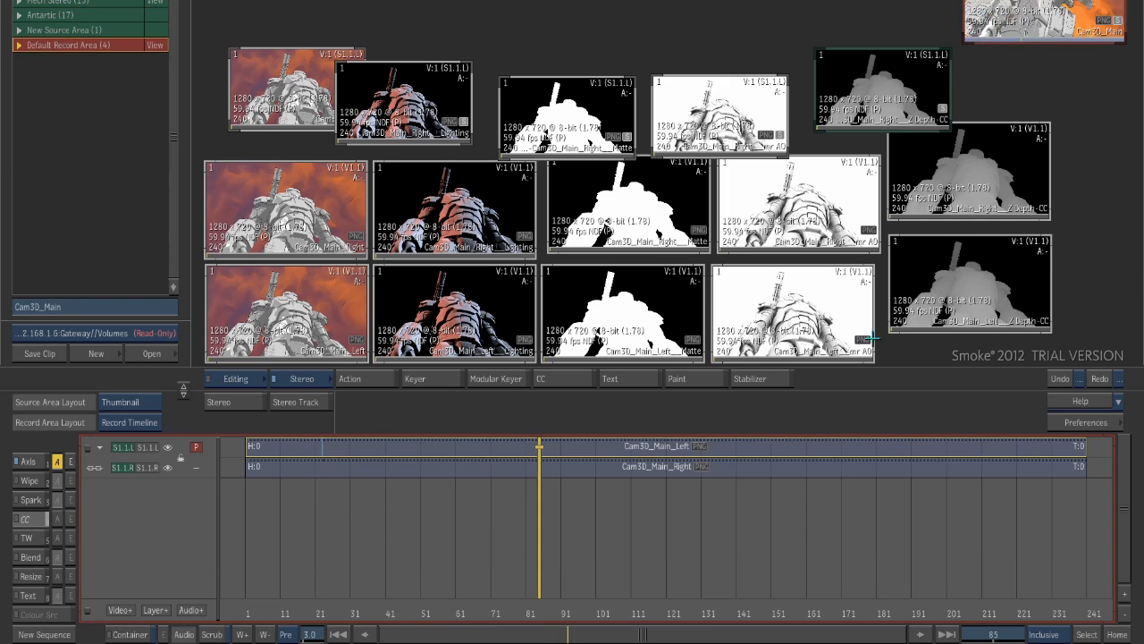
mouse_move(1141, 268)
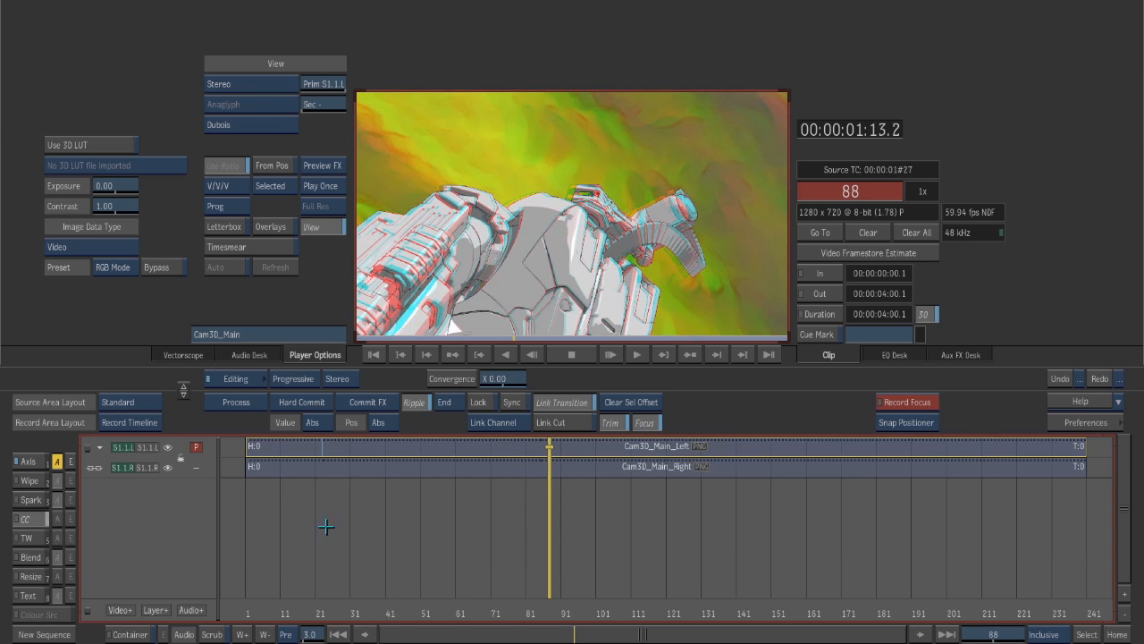
left_click(157, 608)
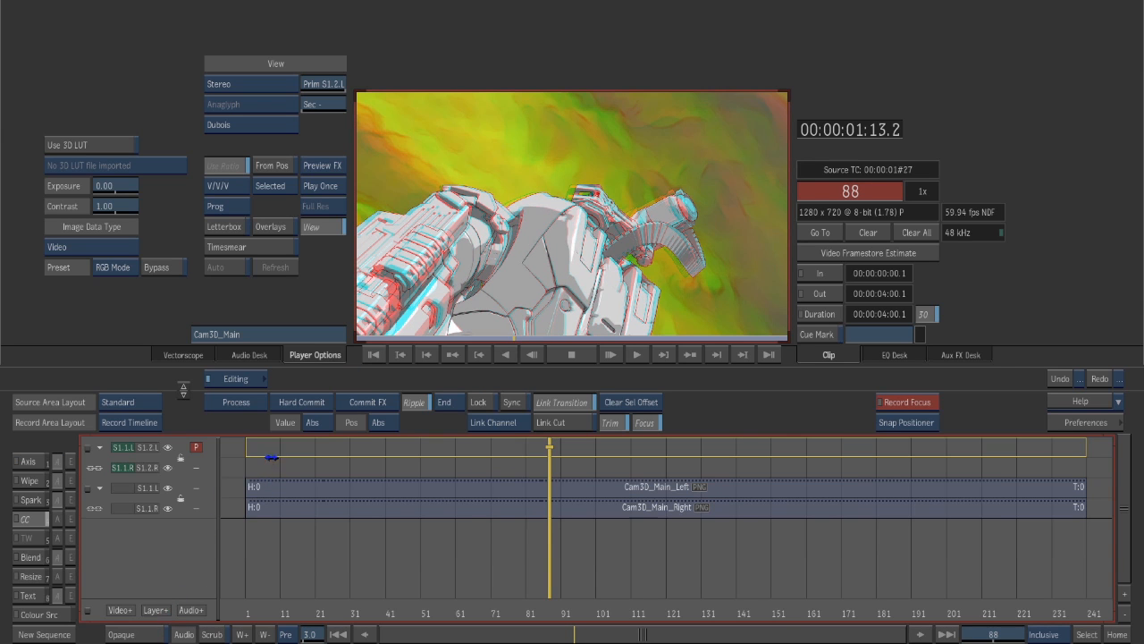
mouse_move(1142, 295)
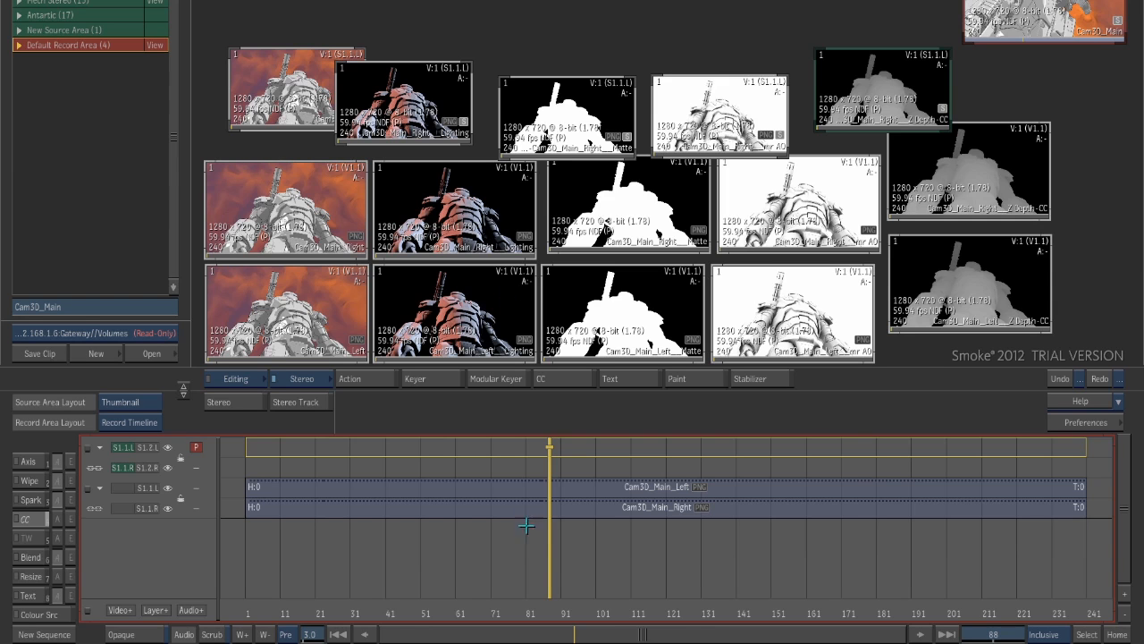
key("Home")
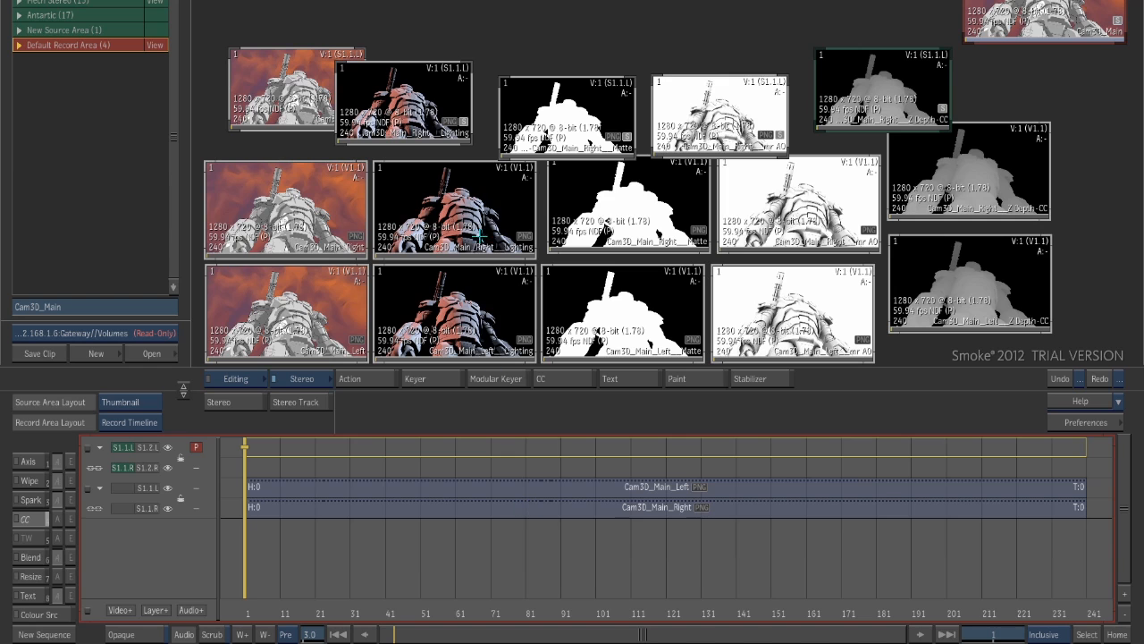
left_click_drag(409, 107, 413, 113)
key("F10")
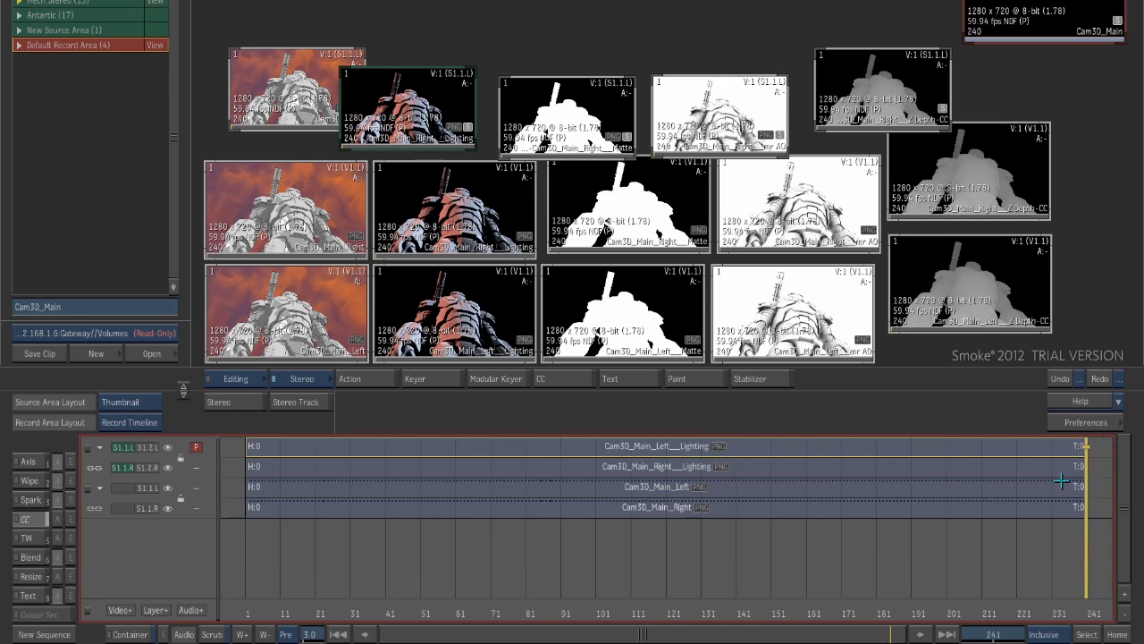
Add an Axis effect to both eyes of the Lighting layer, load the stereo Matte clip as its matte and check the composite.
left_click_drag(849, 545, 568, 559)
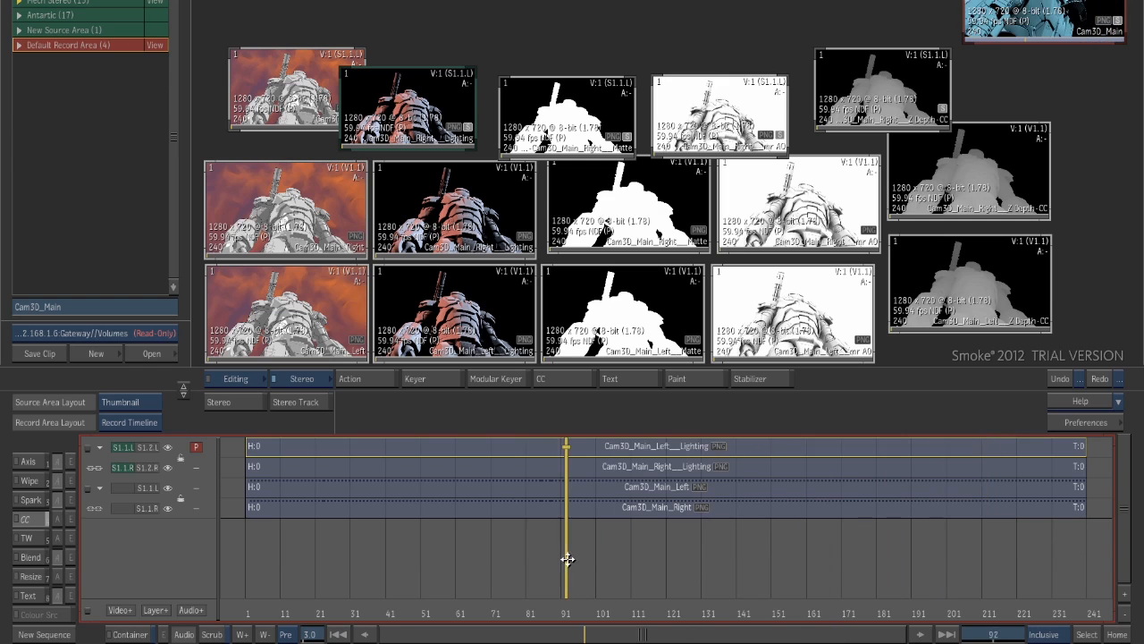
left_click(290, 449)
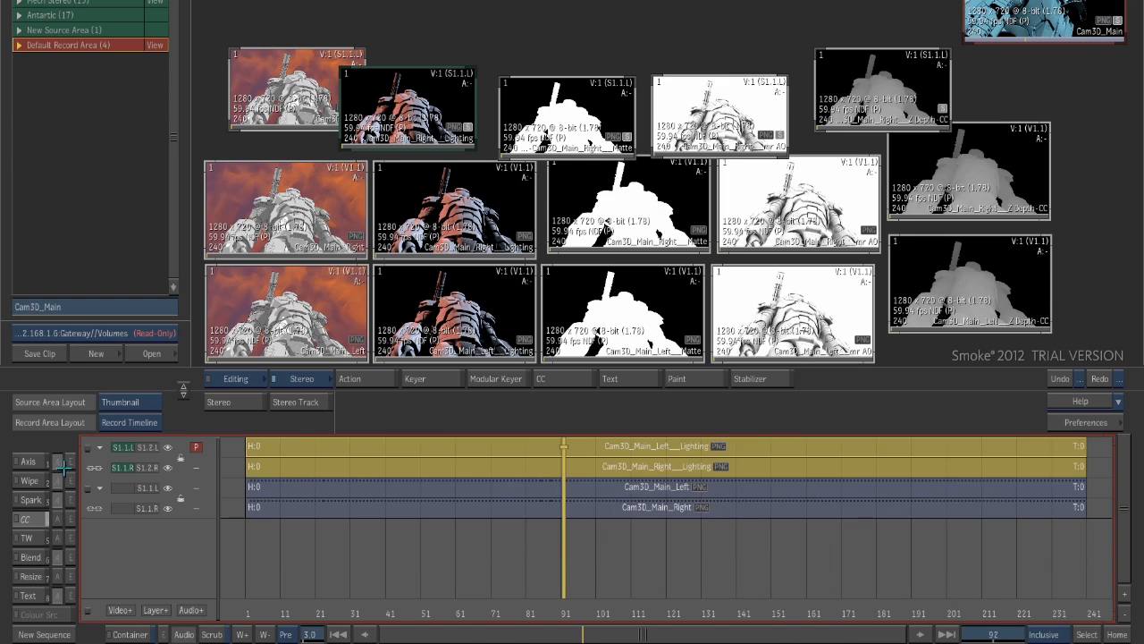
left_click(36, 460)
left_click(70, 461)
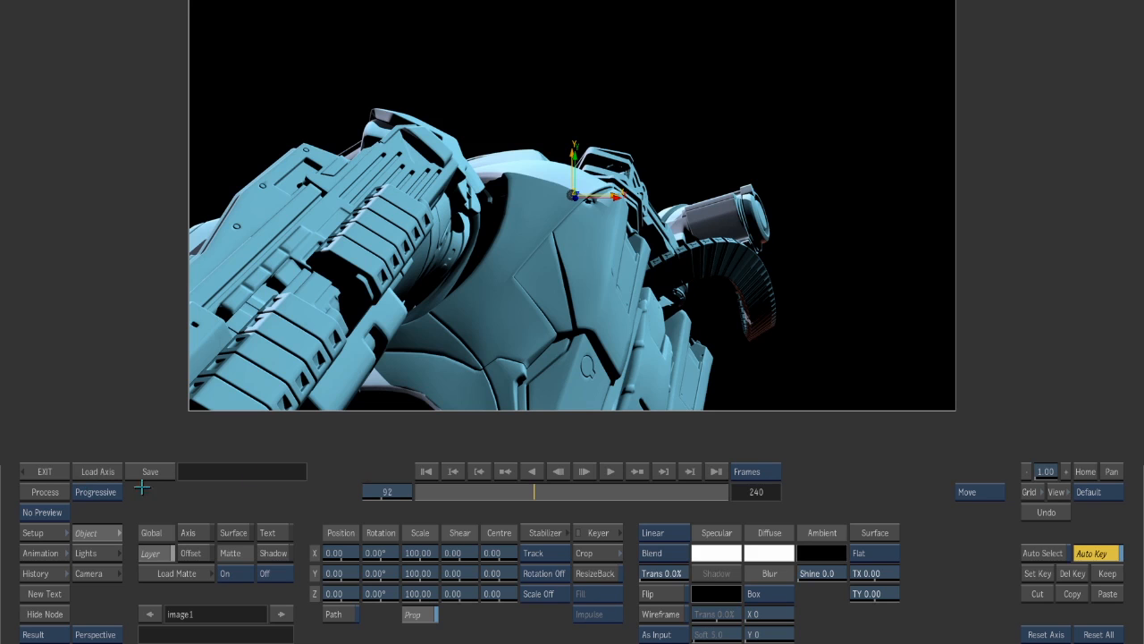
left_click(204, 574)
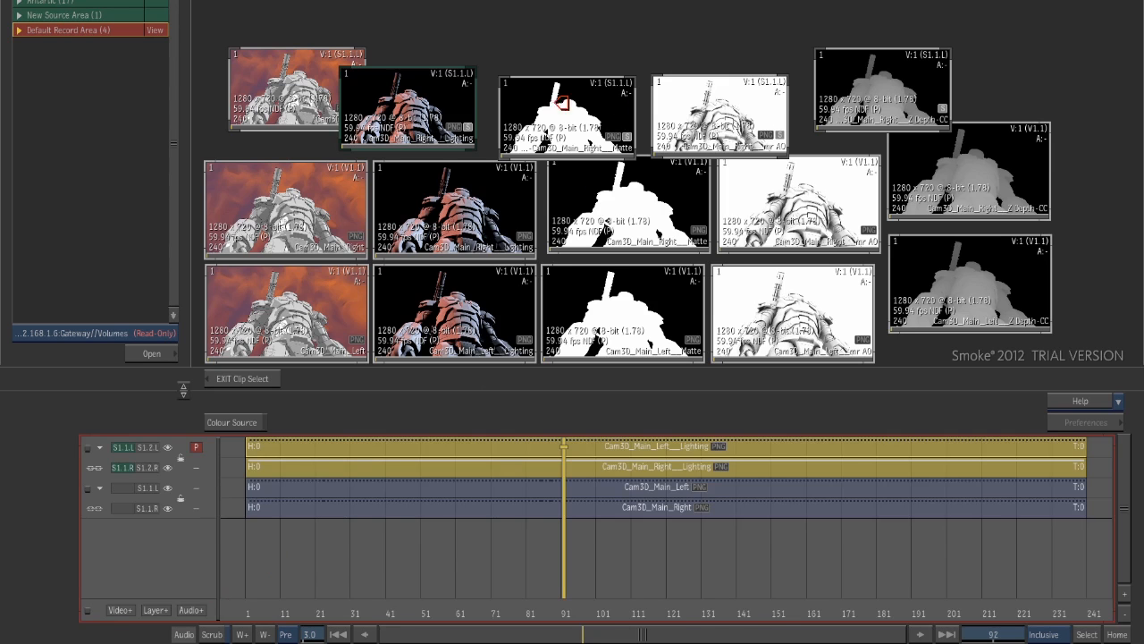
left_click(521, 87)
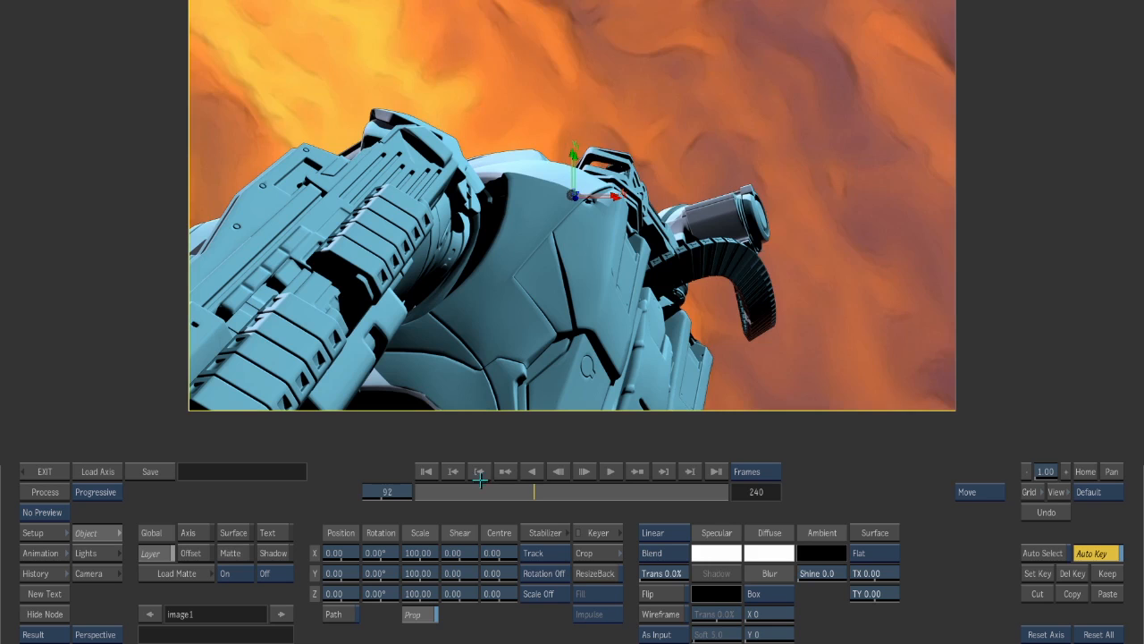
mouse_move(536, 493)
left_mouse_down()
mouse_move(493, 490)
mouse_move(529, 487)
left_mouse_up()
left_click(45, 471)
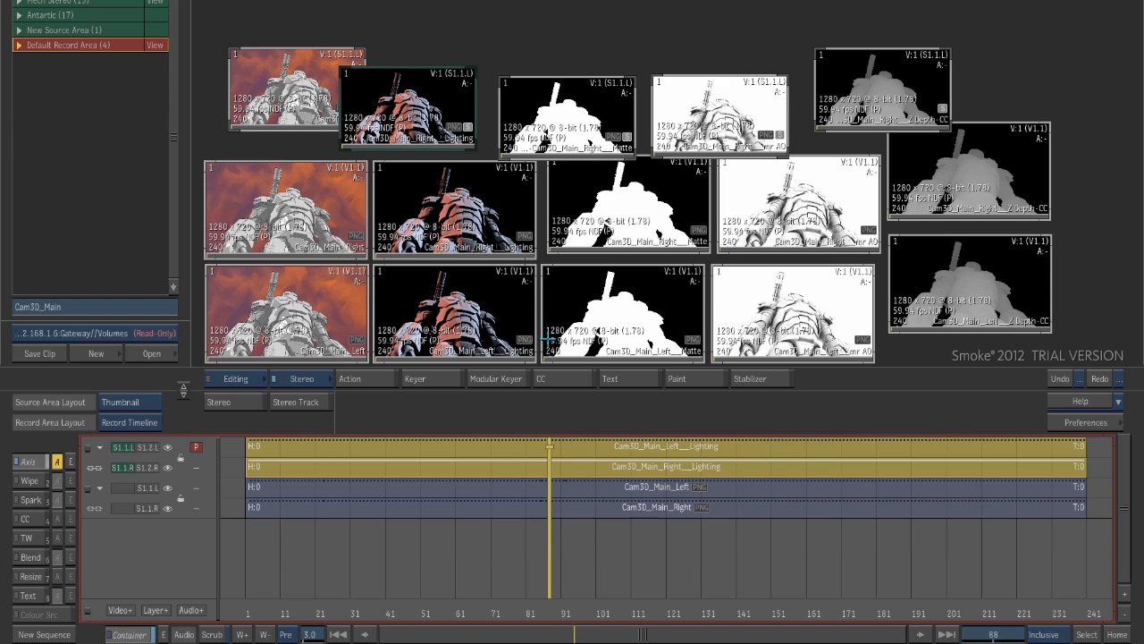
left_click_drag(566, 554, 611, 568)
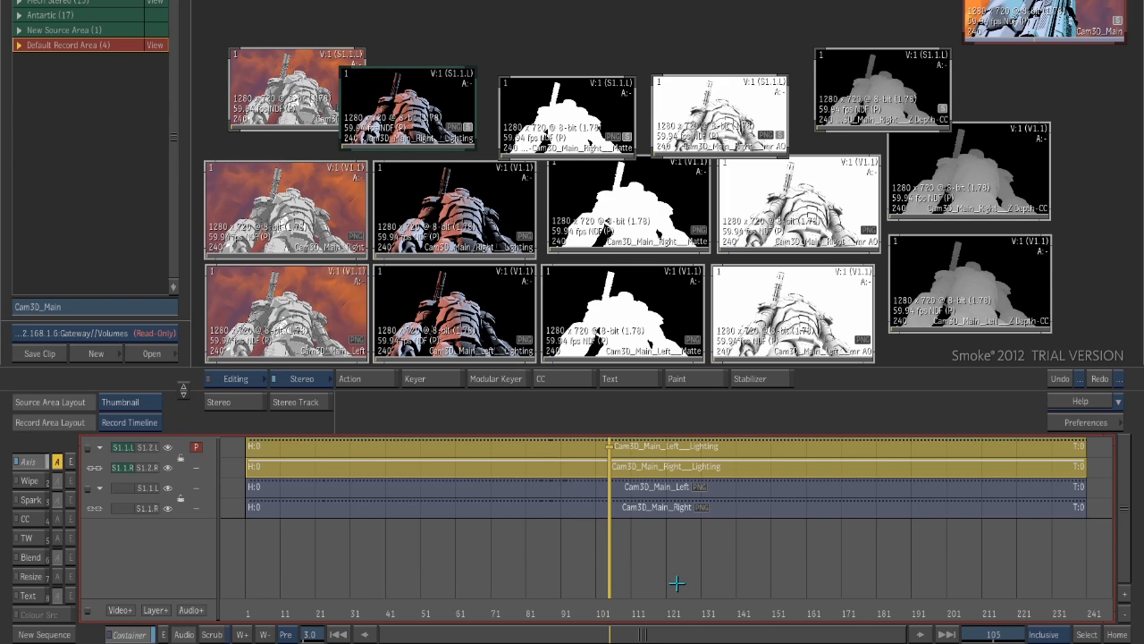
left_click(641, 551)
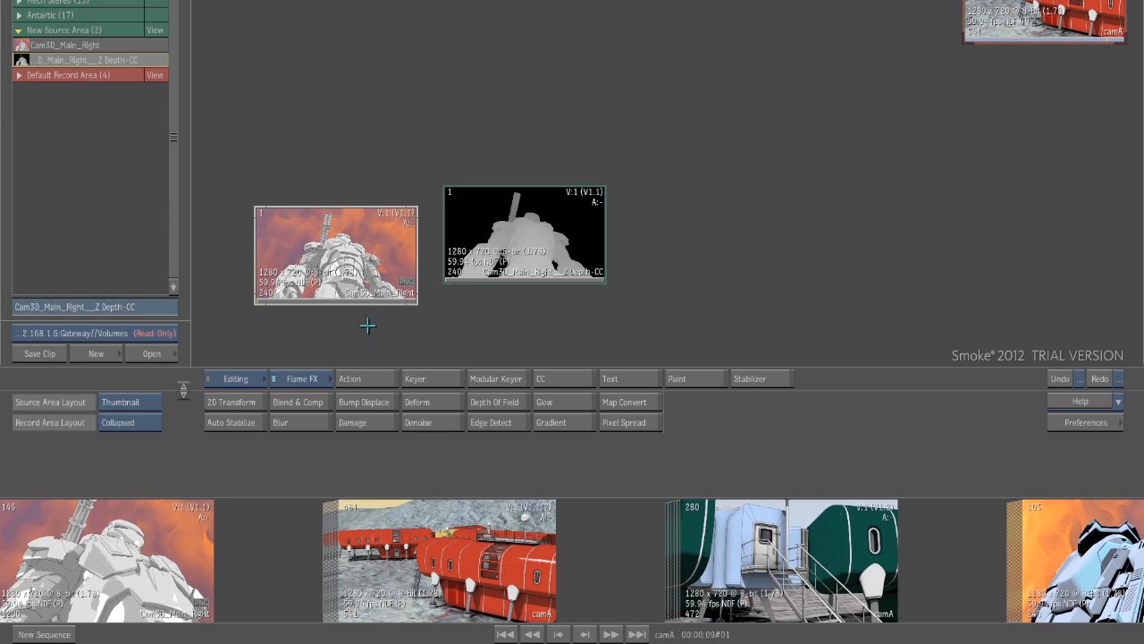
Start the Flame FX Depth Of Field effect with Cam3D_Main_Right as front and its Z Depth-CC clip as Z-depth input.
left_click(348, 277)
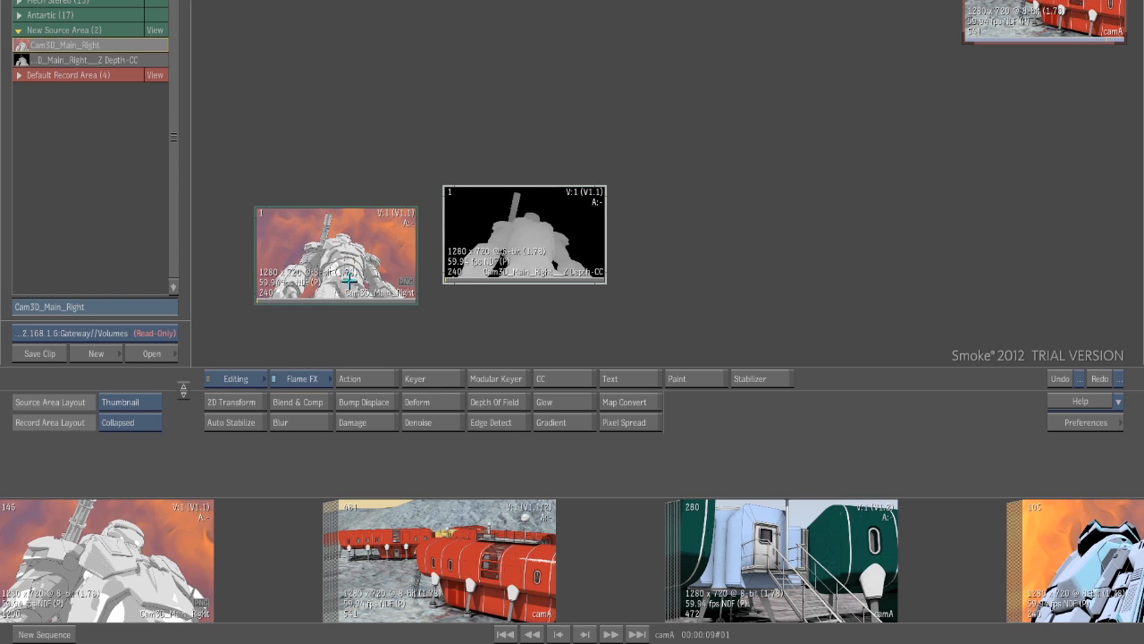
left_click(303, 379)
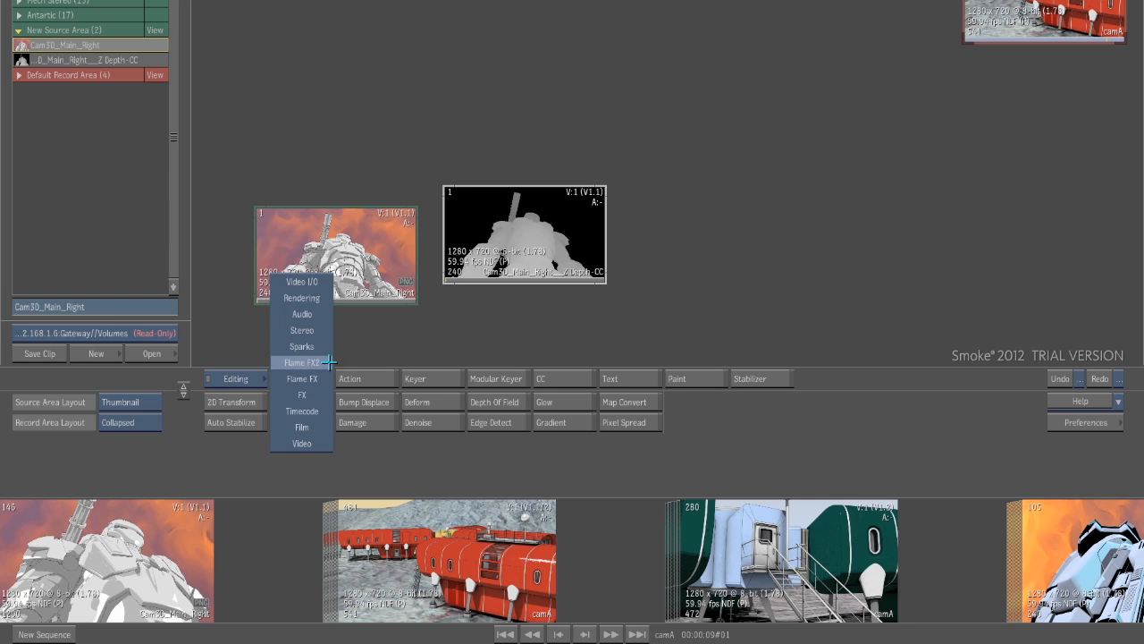
left_click(304, 378)
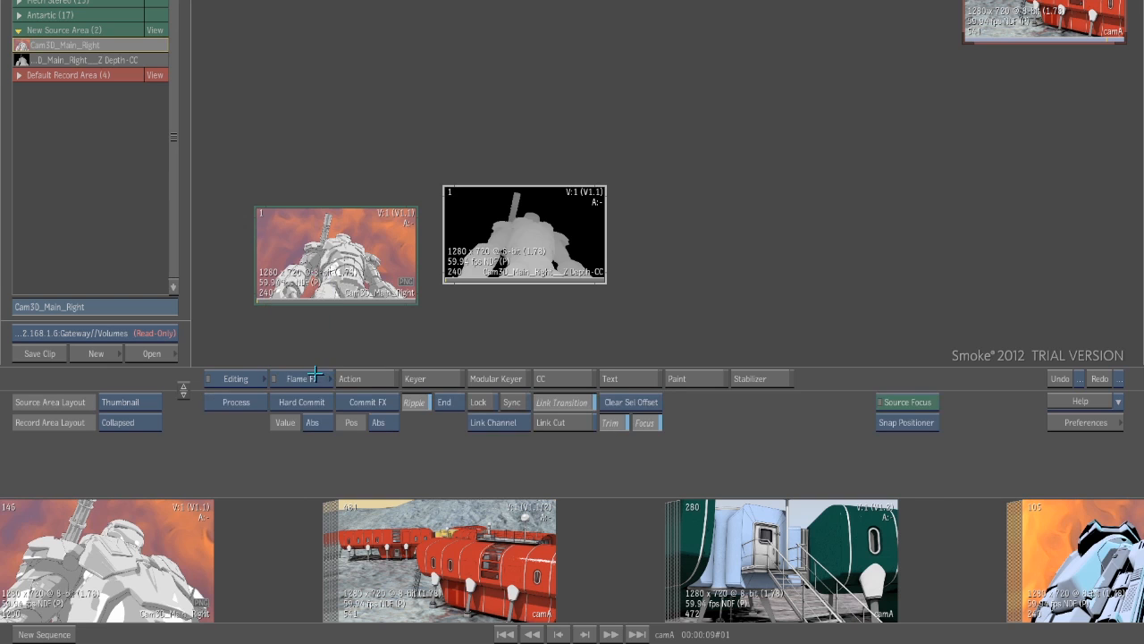
left_click(304, 378)
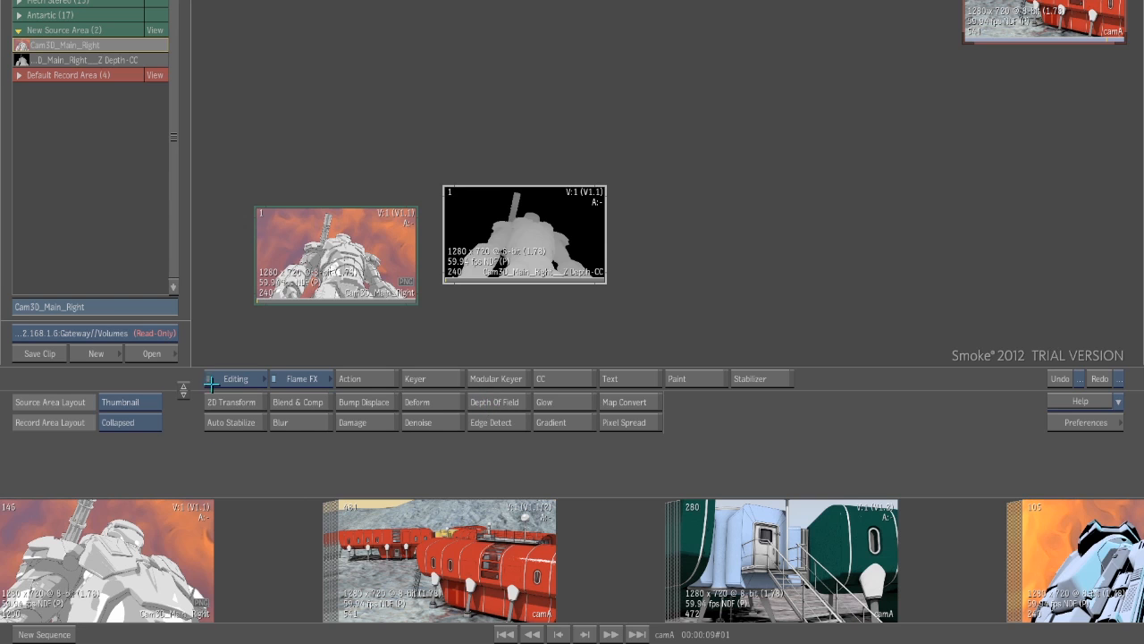
left_click(491, 403)
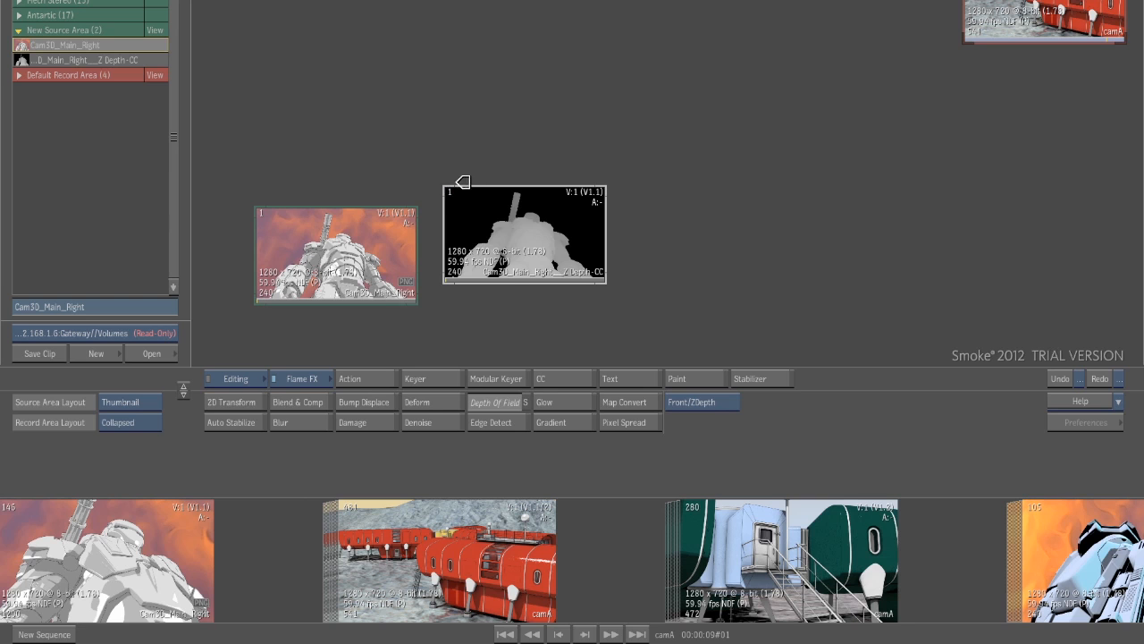
left_click(417, 27)
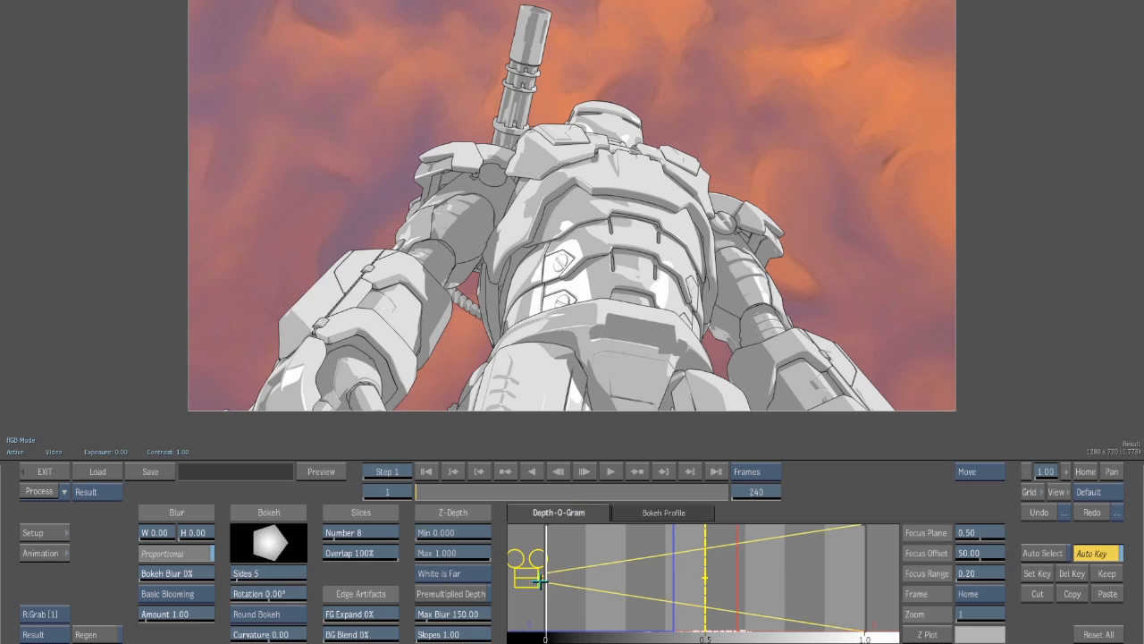
Switch the Z-depth interpretation to White is Near and move the focus plane in the Depth-O-Gram to 0.31.
left_click_drag(705, 580, 688, 603)
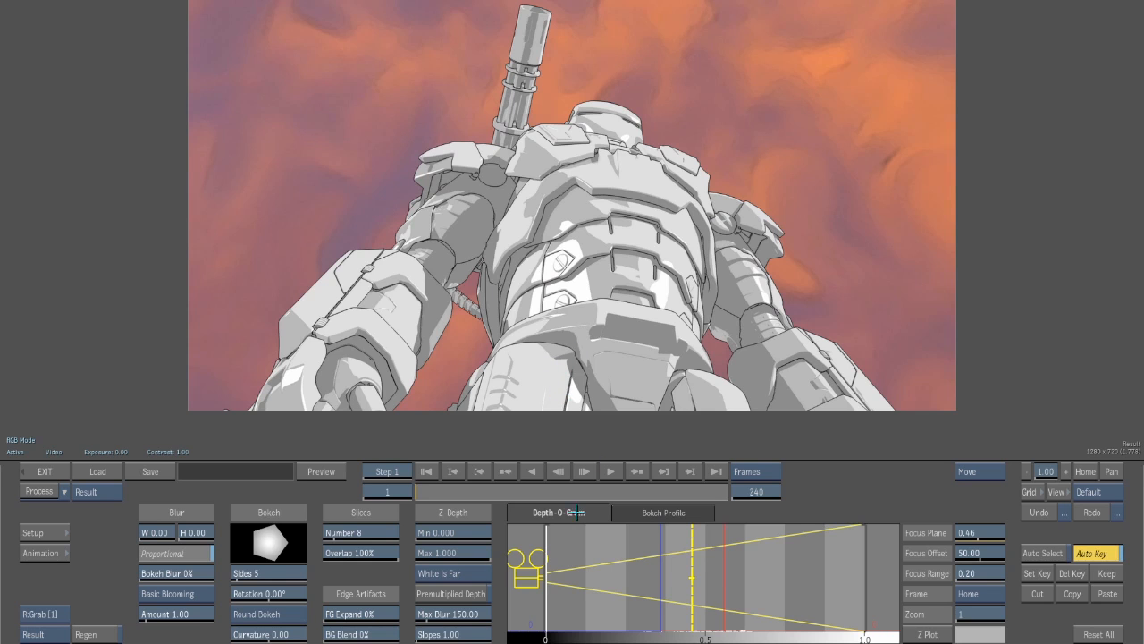
left_click(454, 576)
left_click_drag(692, 579, 615, 579)
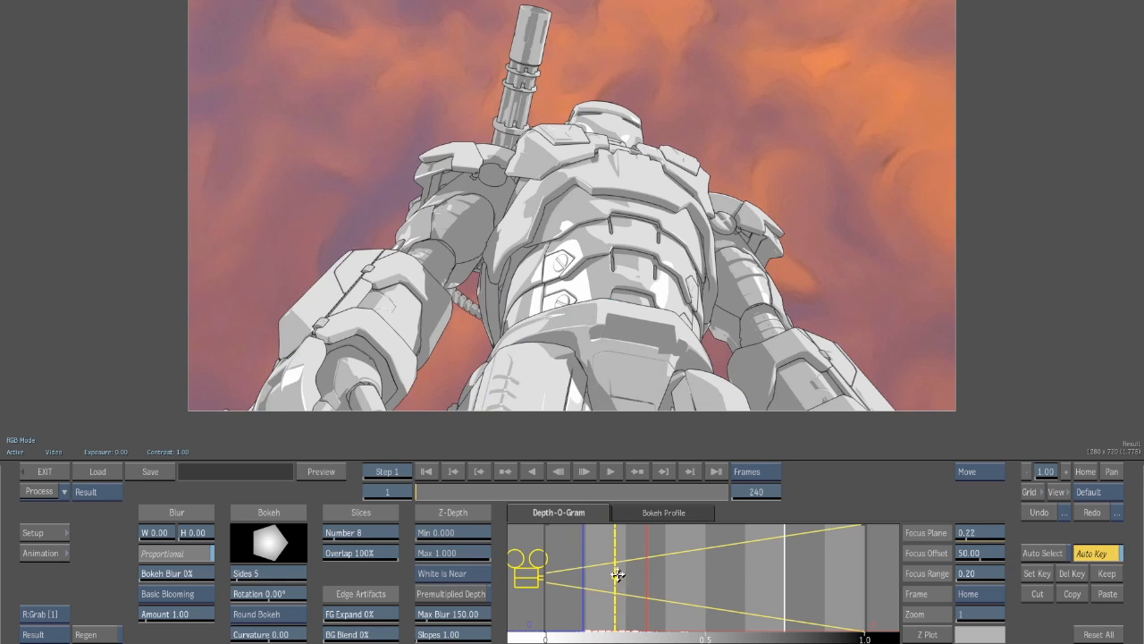
left_click_drag(614, 576, 648, 581)
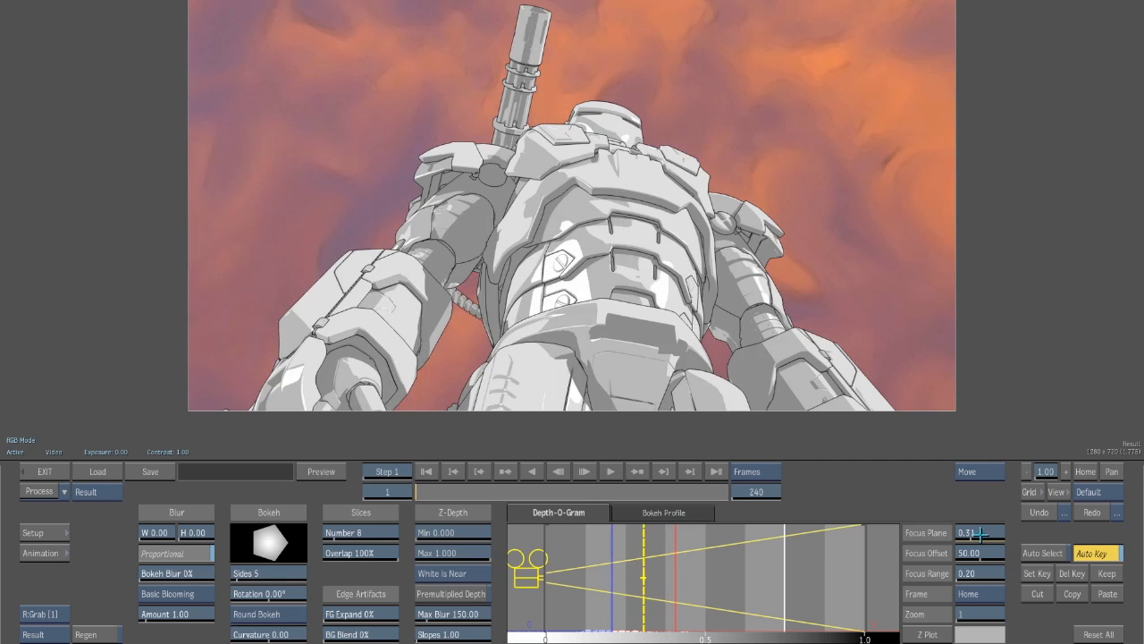
Set the focus offset to 53.00 and the focus range to 0.22, and sample the depth on the mech's torso.
left_click_drag(976, 555, 967, 562)
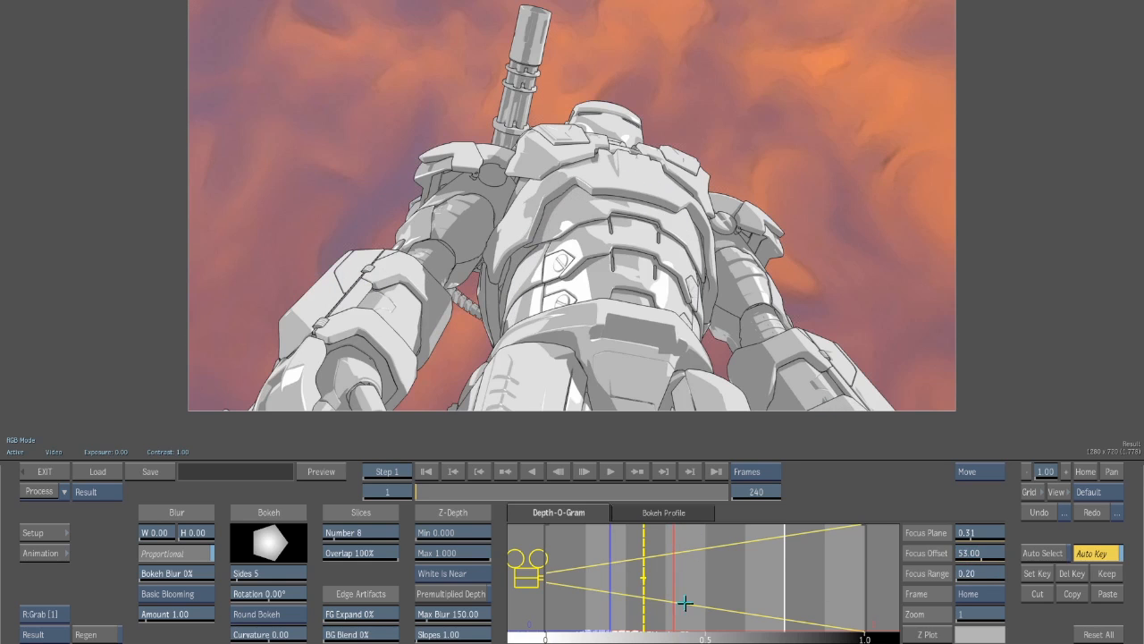
left_click_drag(979, 574, 983, 581)
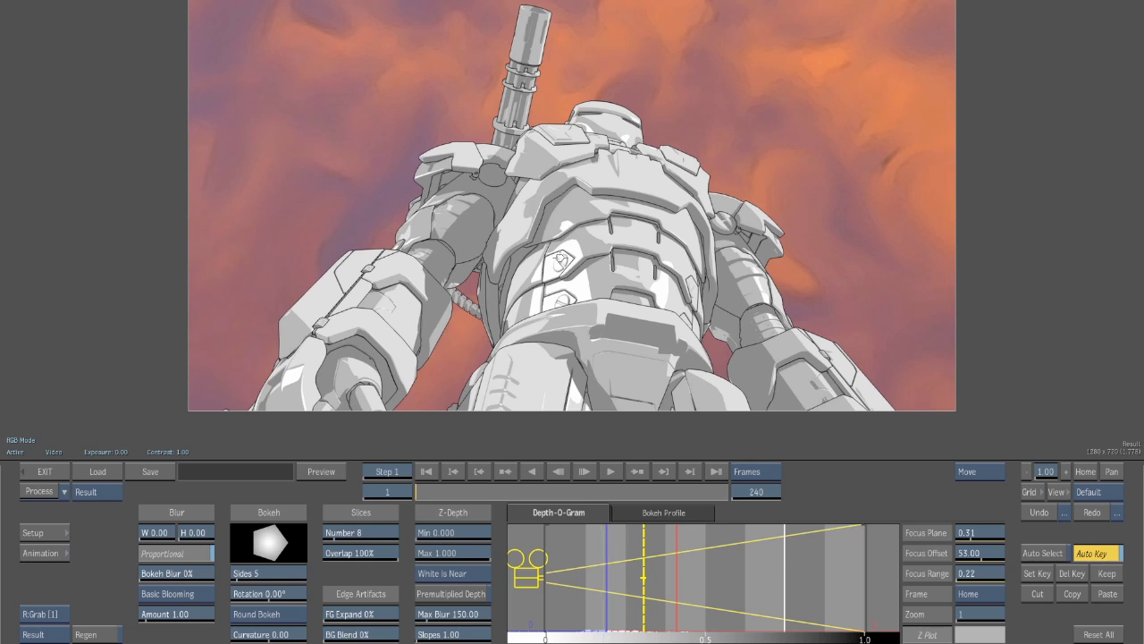
left_click(592, 231)
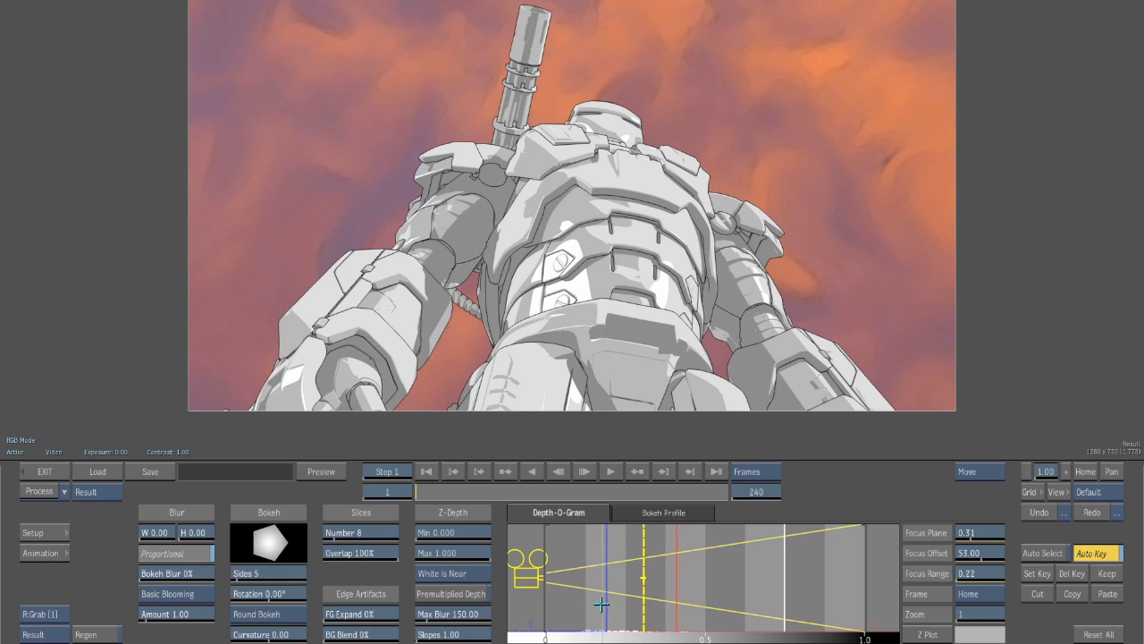
Place the focus plane at 0.18, set the blur width and height to 93.00 and shift the focus plane to 0.48.
left_click_drag(643, 580, 605, 586)
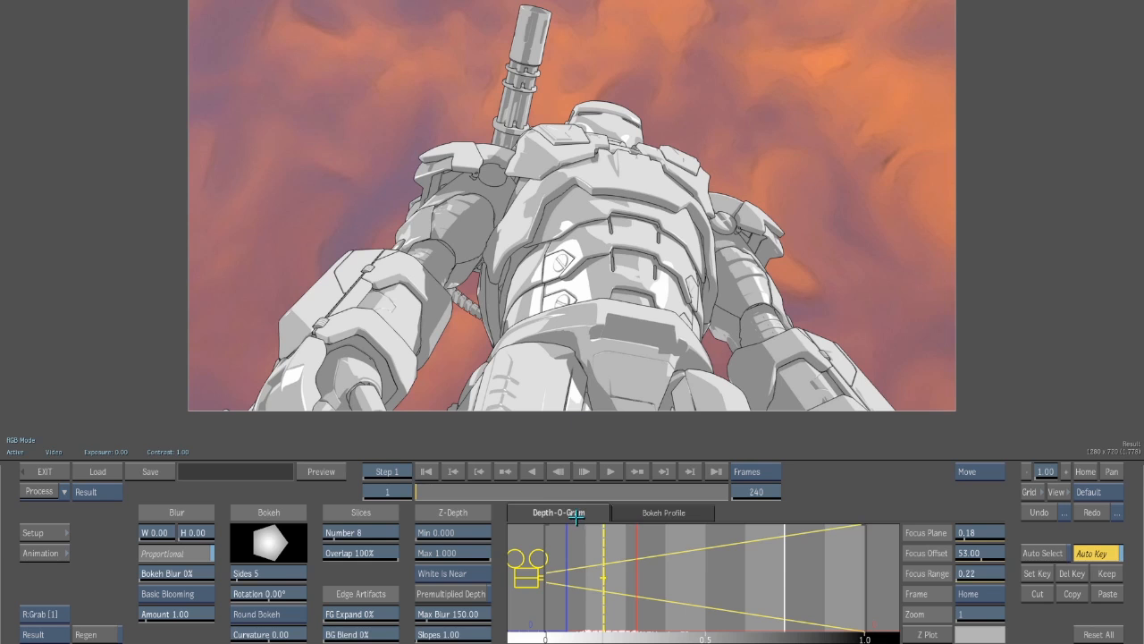
left_click_drag(179, 532, 215, 537)
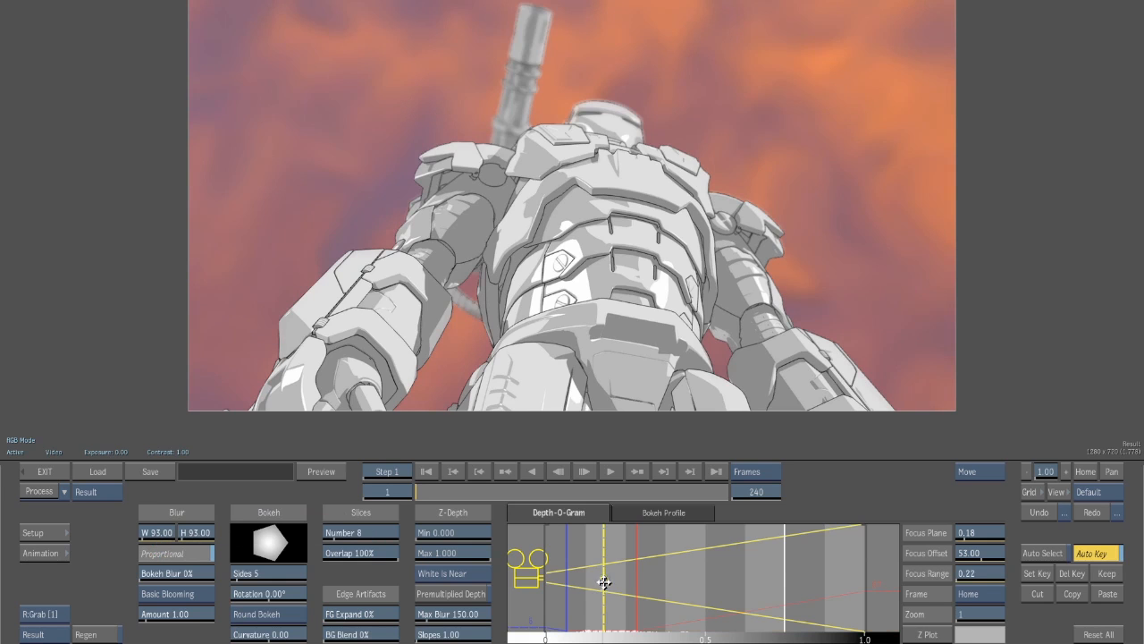
left_click_drag(604, 582, 698, 581)
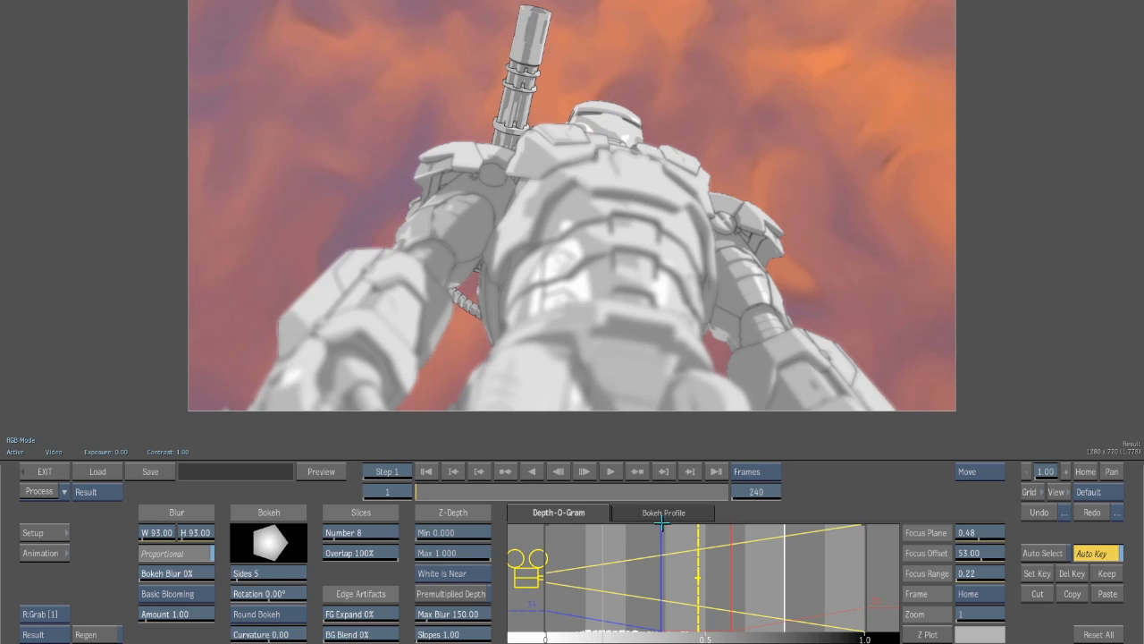
Key the focus plane at 0.18 on frame 1 and at 0.30 on frame 50.
left_click_drag(703, 580, 604, 592)
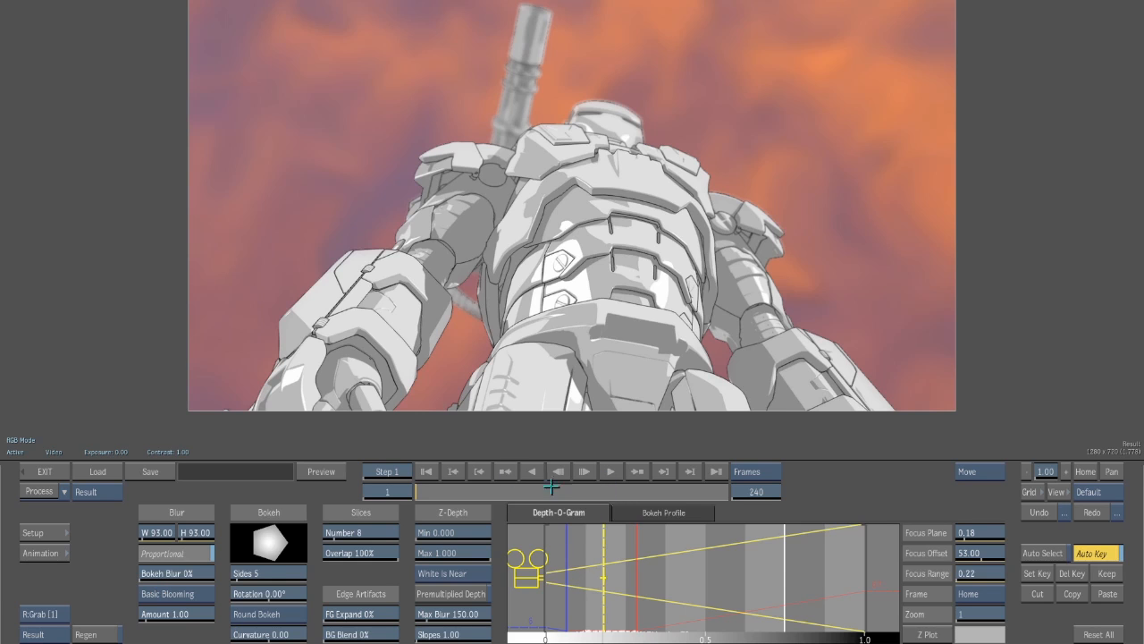
left_click(424, 489)
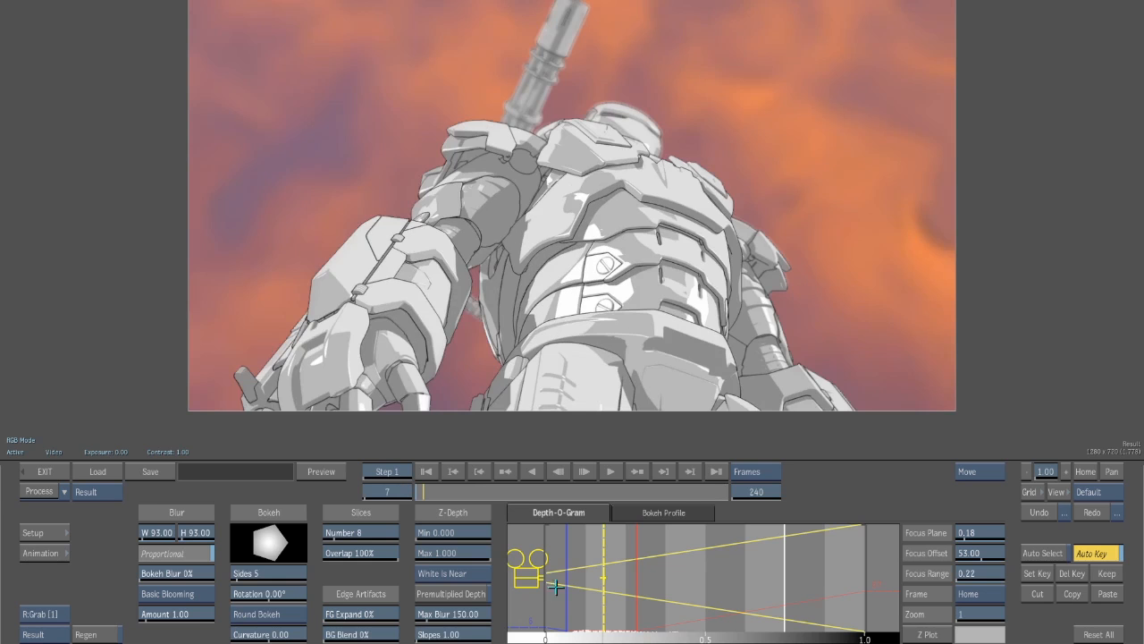
left_click(480, 489)
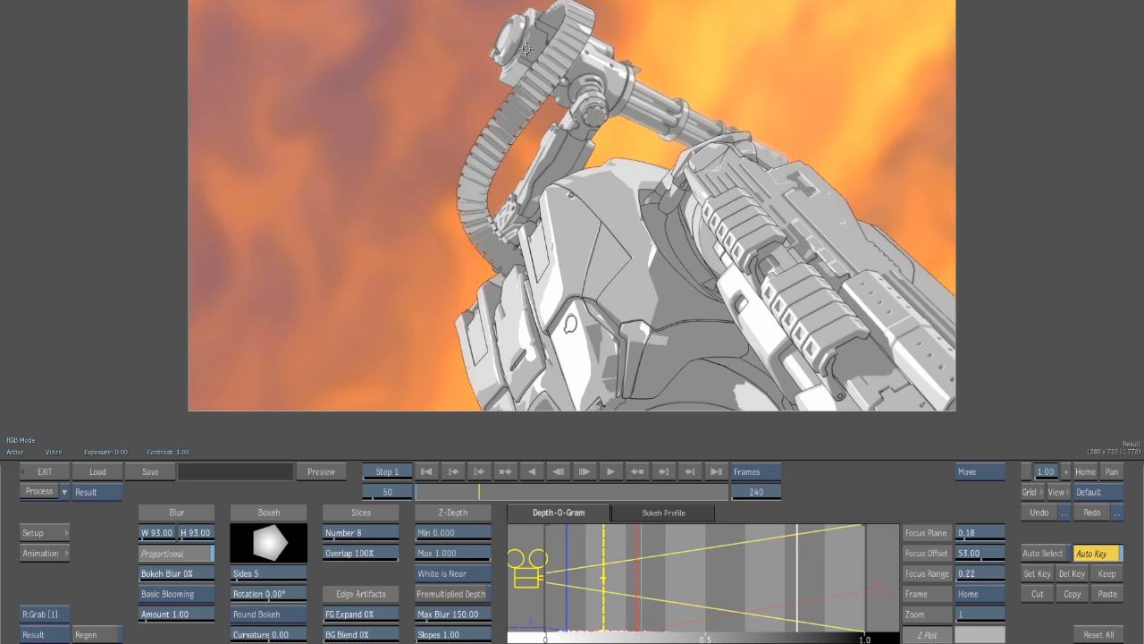
left_click_drag(604, 581, 641, 601)
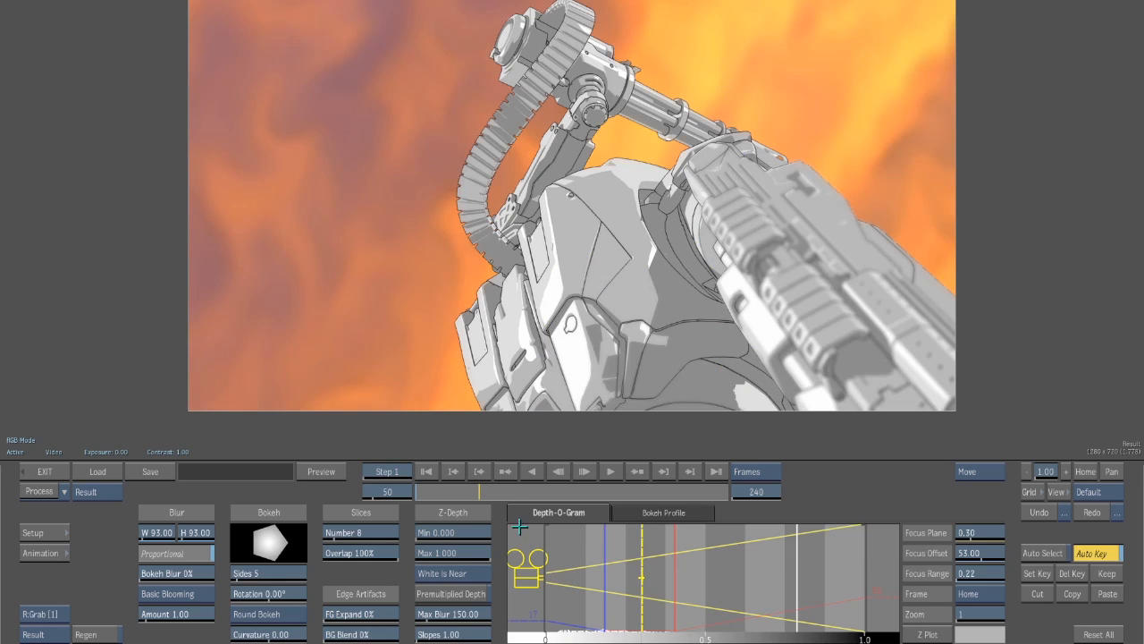
Sample the mech's depth at frames 98 and 145, keying the focus plane at 0.27 and 0.23 respectively.
left_click_drag(508, 494, 543, 496)
left_click(934, 635)
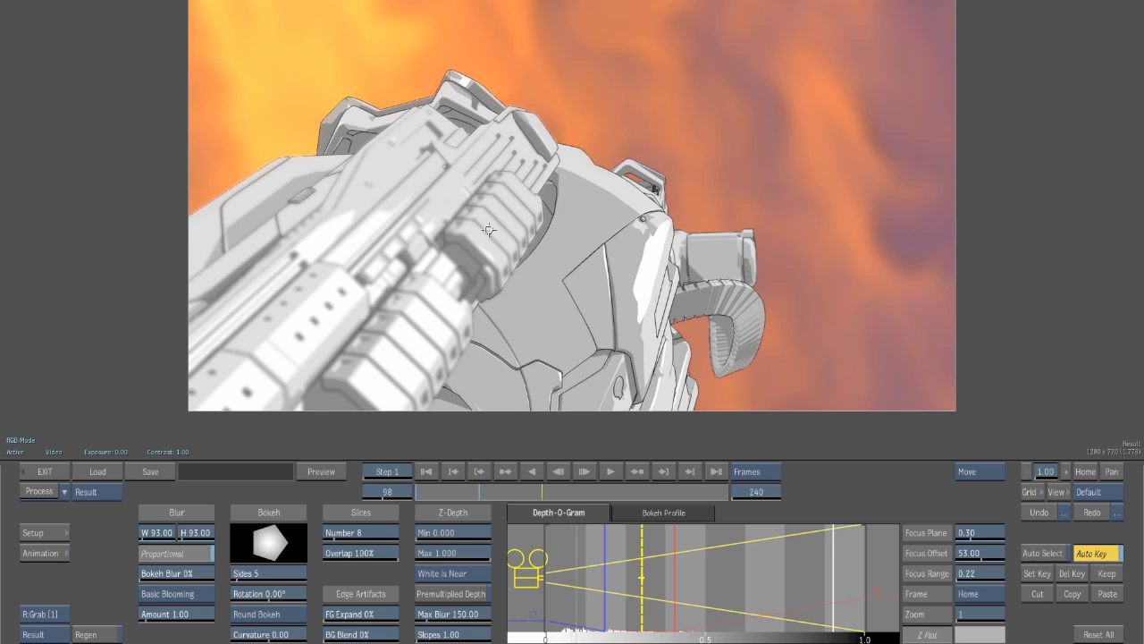
left_click(572, 172)
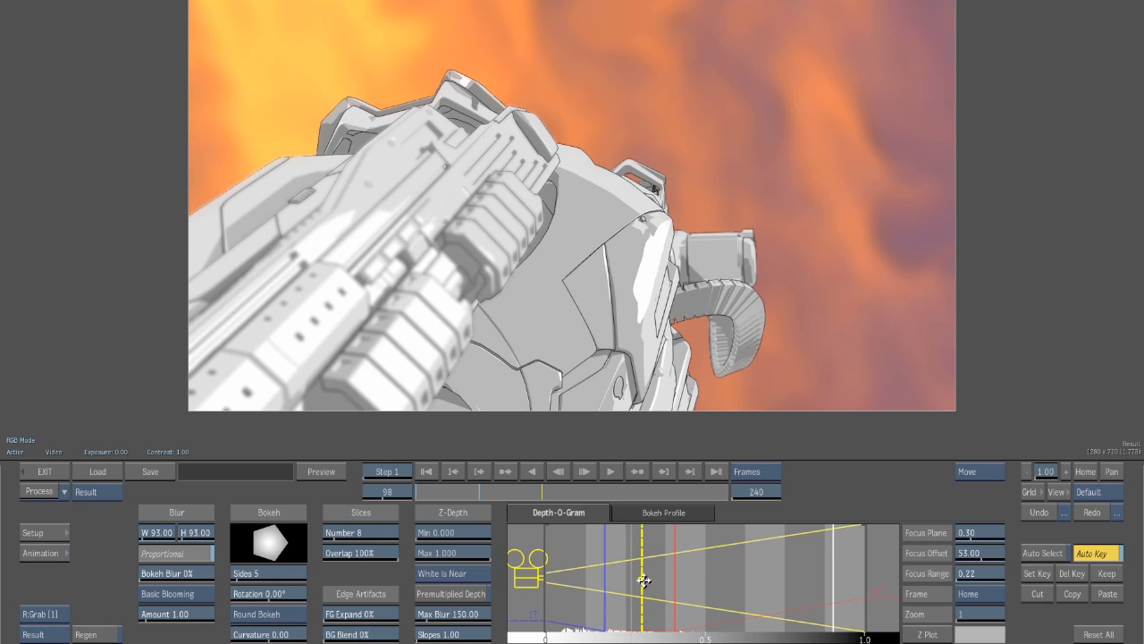
left_click(605, 492)
left_click(920, 632)
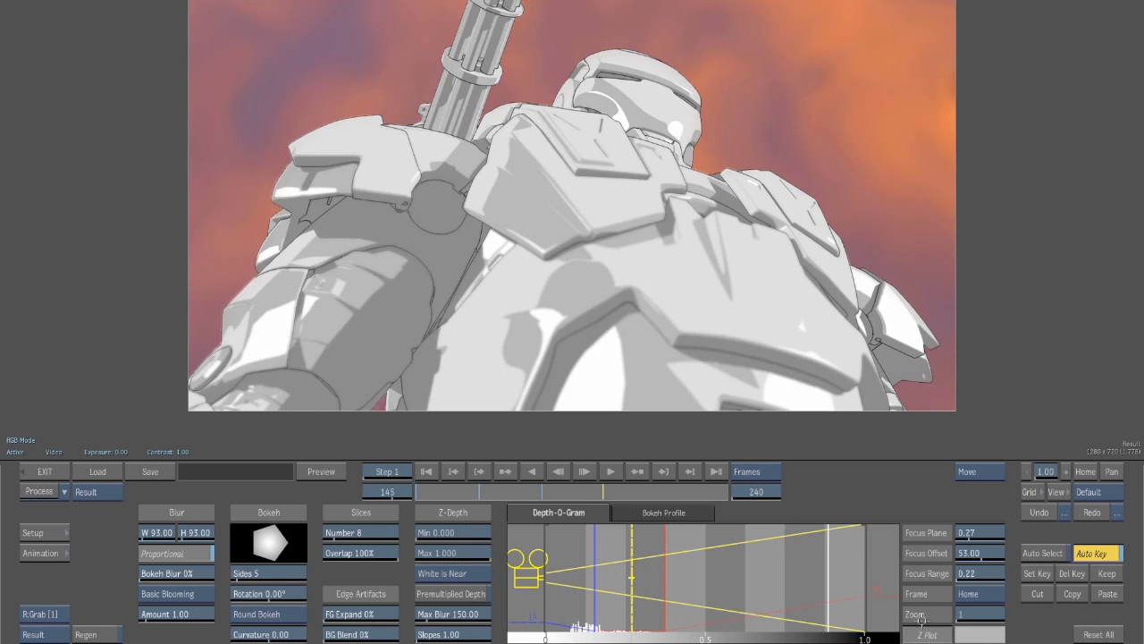
left_click(625, 104)
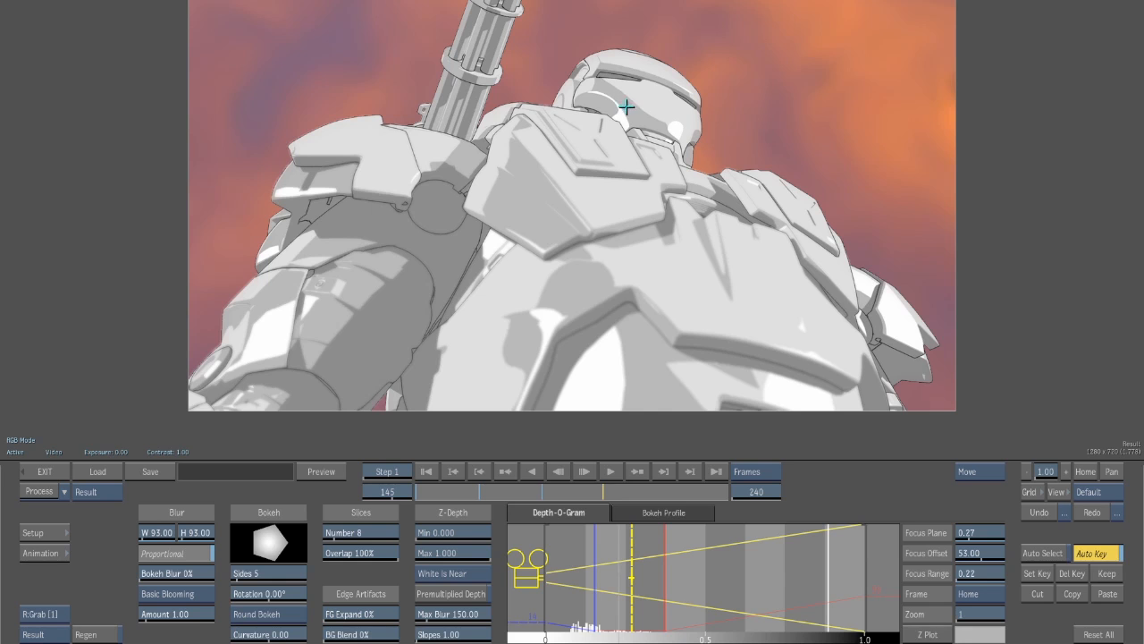
left_click_drag(633, 581, 621, 587)
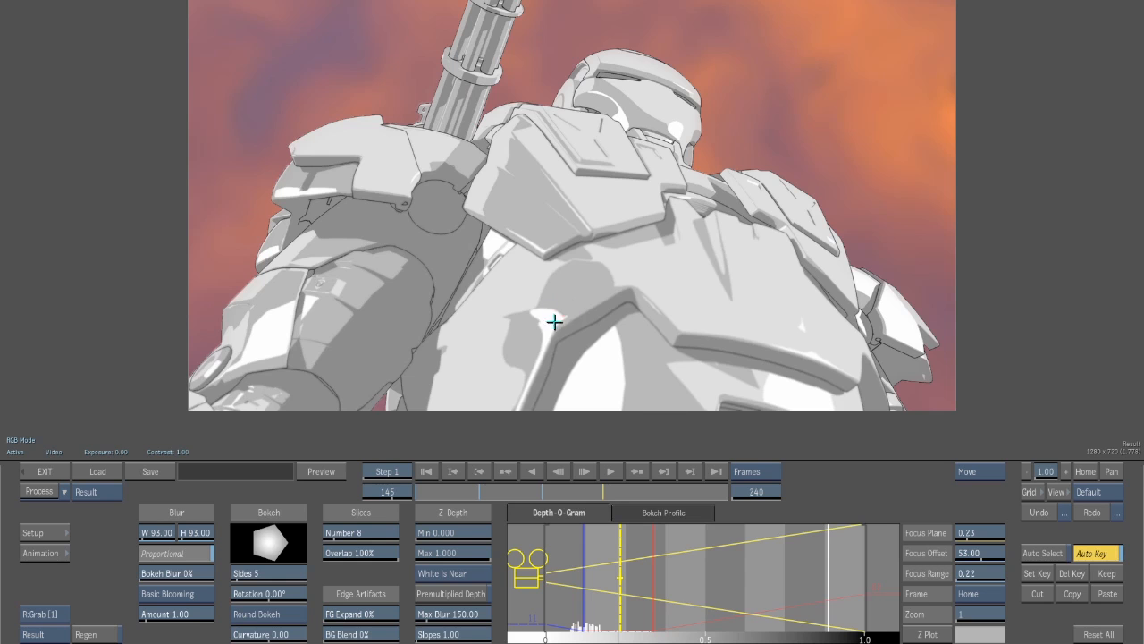
Sample the depth at frame 185, key the focus plane there at 0.16, and move it nearer for the mech's face at frame 240.
left_click(656, 492)
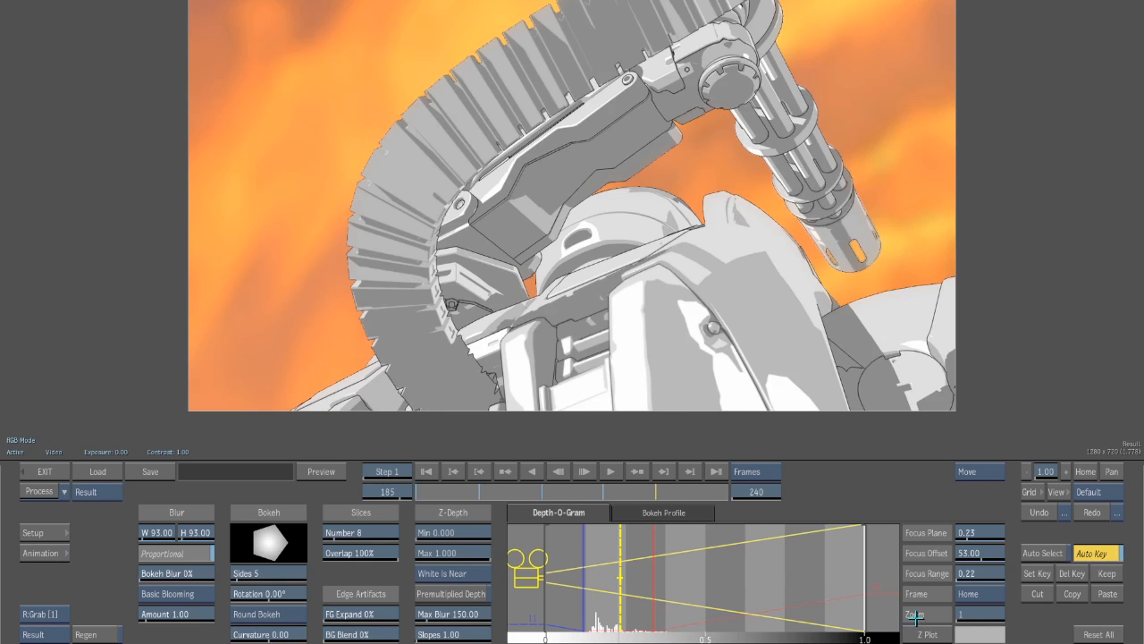
left_click(950, 632)
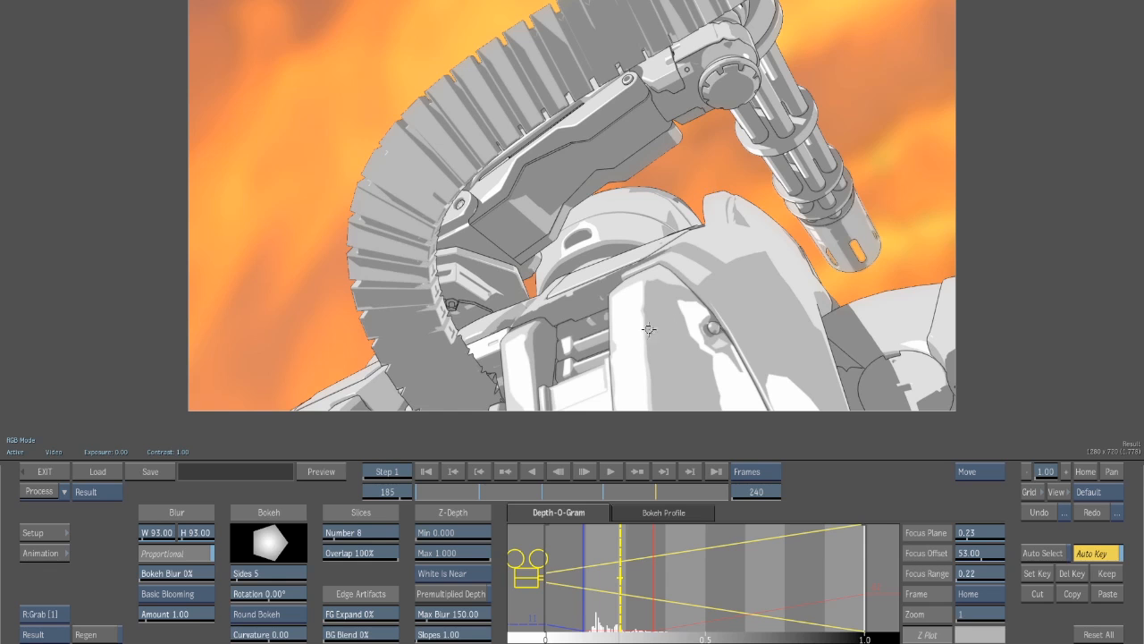
left_click(391, 217)
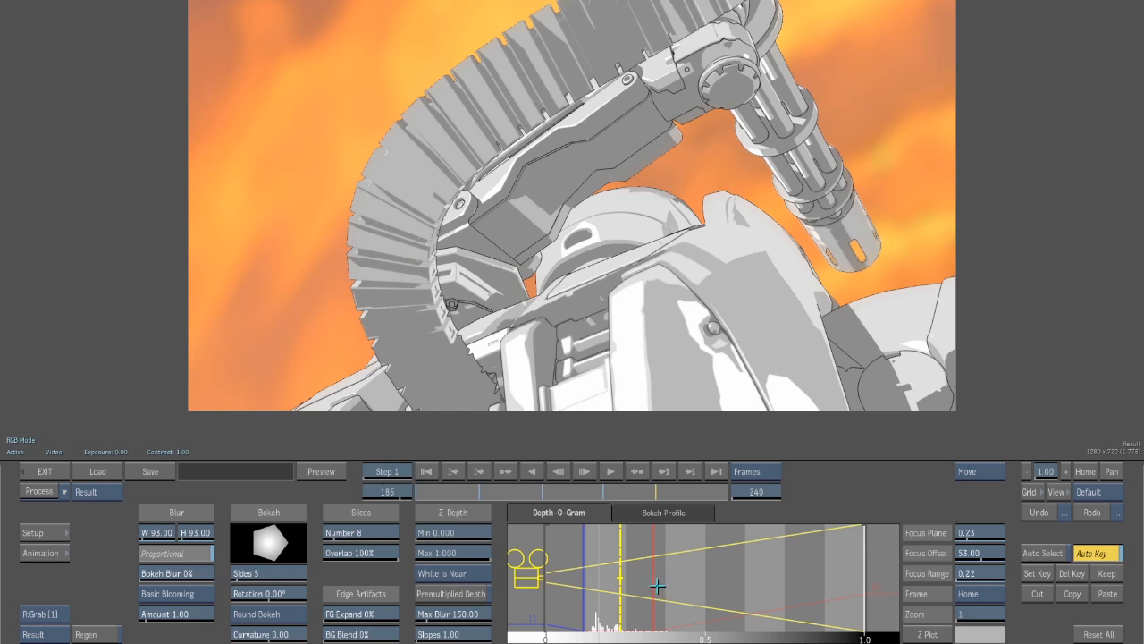
left_click_drag(620, 577, 605, 577)
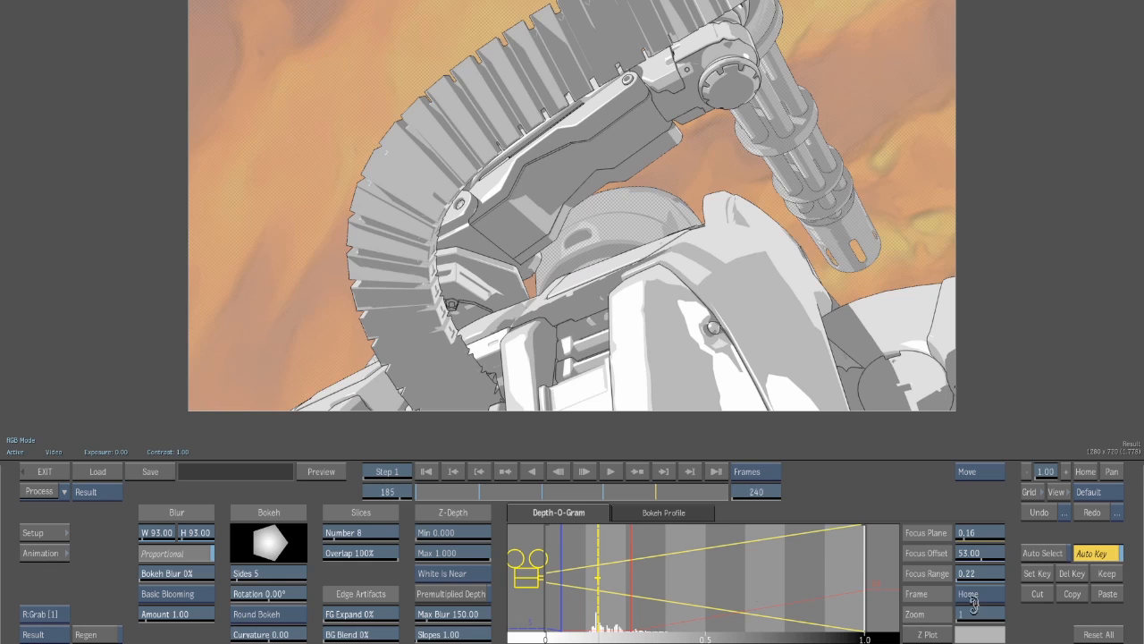
left_click_drag(718, 494, 806, 493)
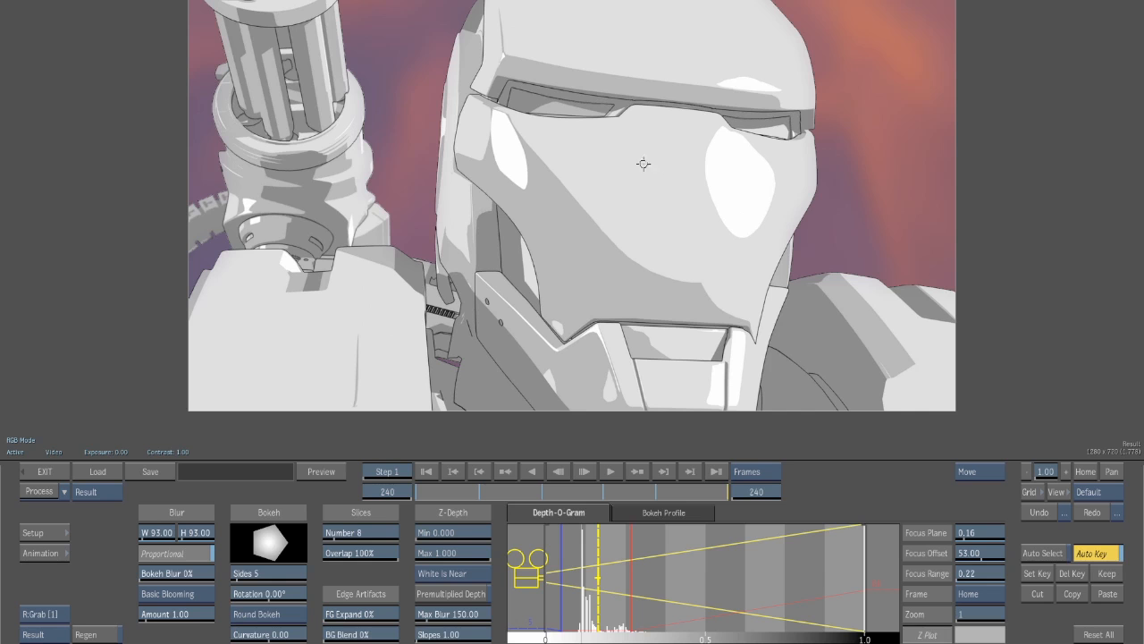
left_click_drag(597, 582, 583, 584)
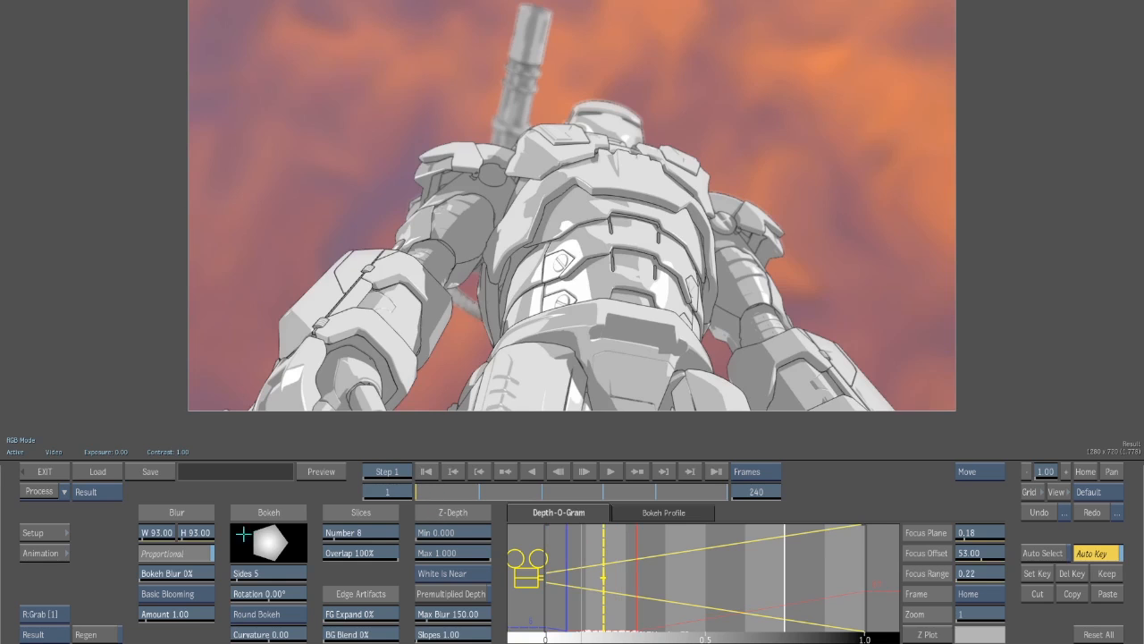
Set the blur width and height to 48.00 and process the Depth Of Field result.
left_click_drag(160, 532, 187, 552)
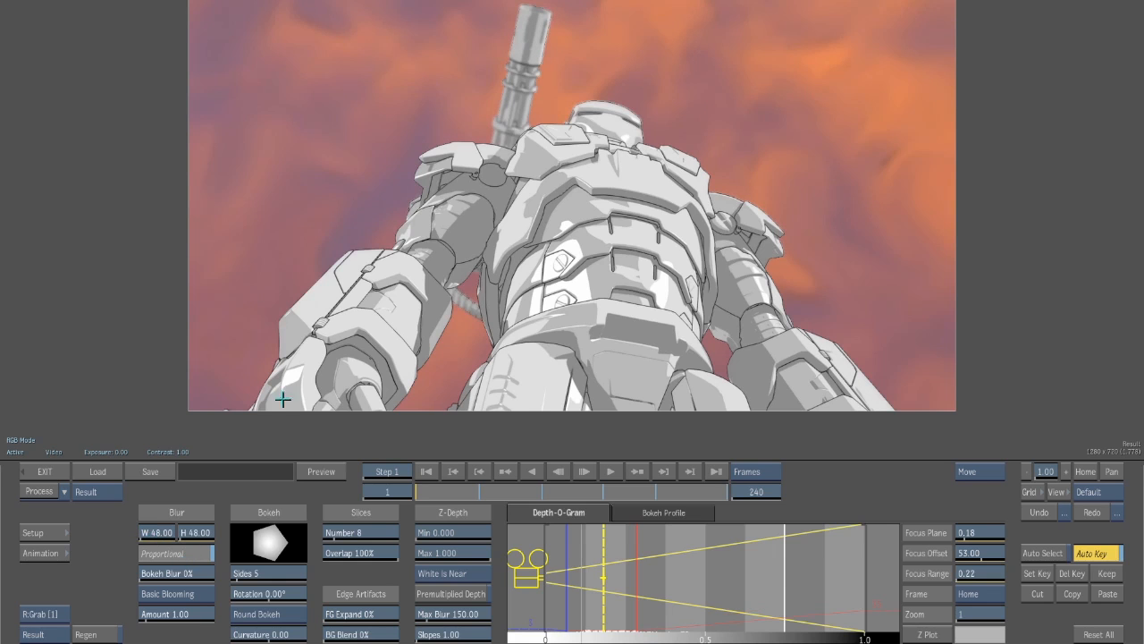
left_click_drag(694, 492, 37, 453)
left_click(43, 491)
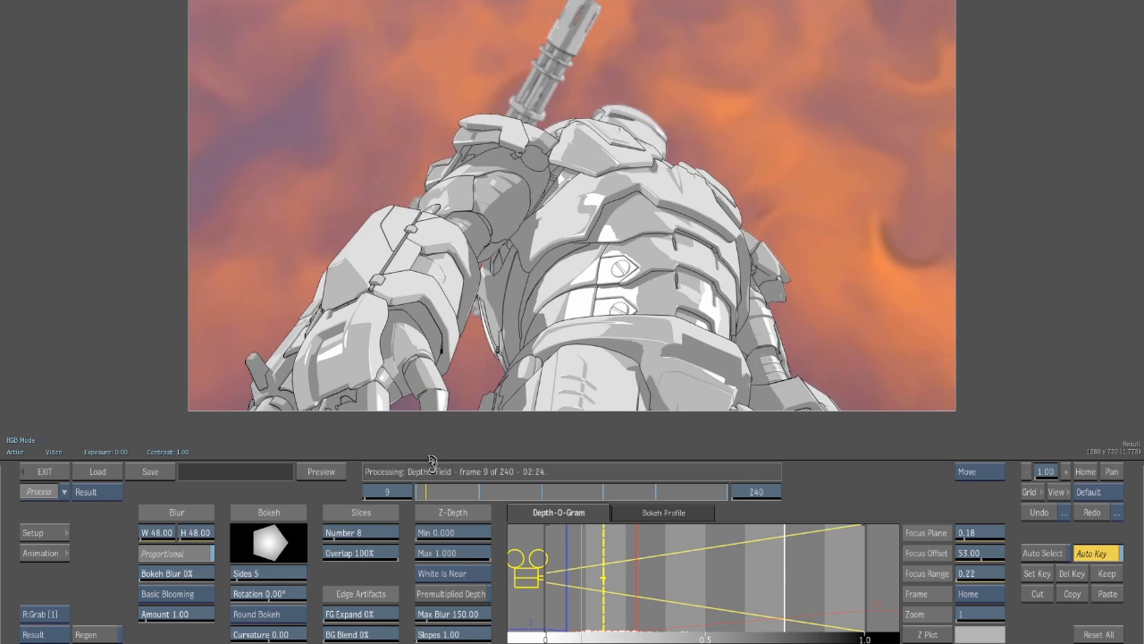
Interrupt the processing, exit the effect and delete the partly rendered Z Depth-CC-DOF clip from the source area.
left_click(375, 474)
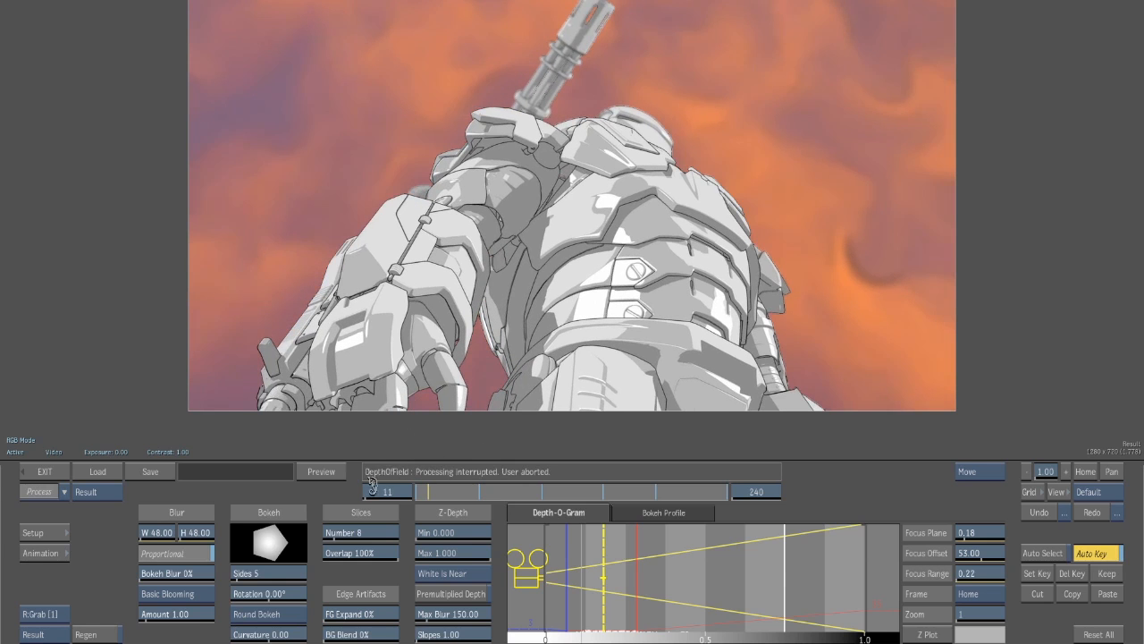
left_click(51, 470)
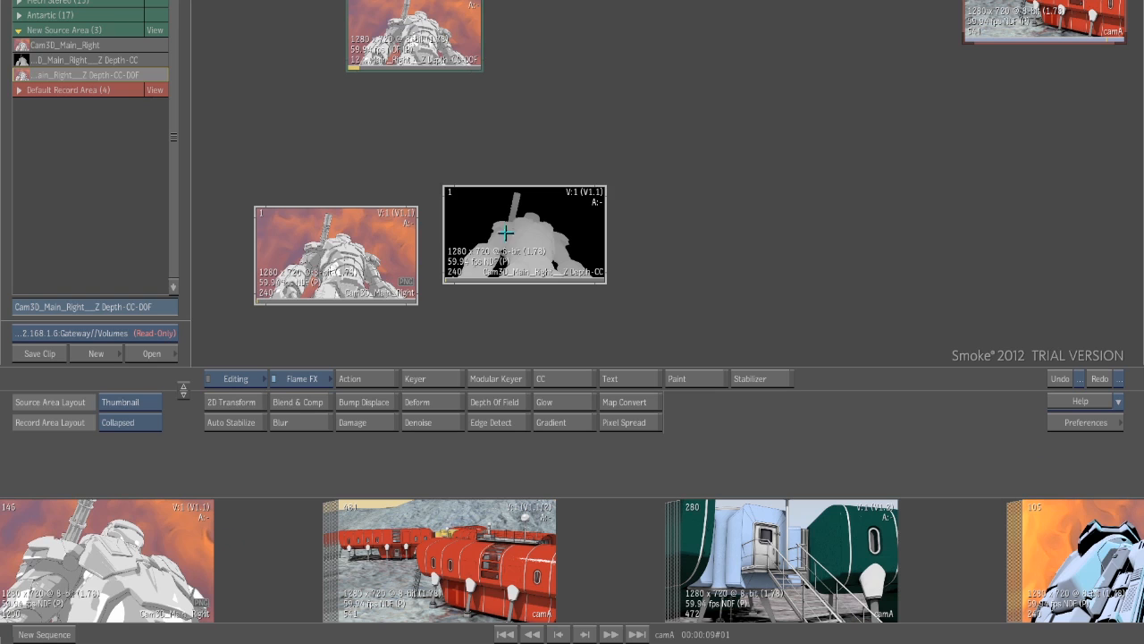
left_click_drag(414, 50, 366, 640)
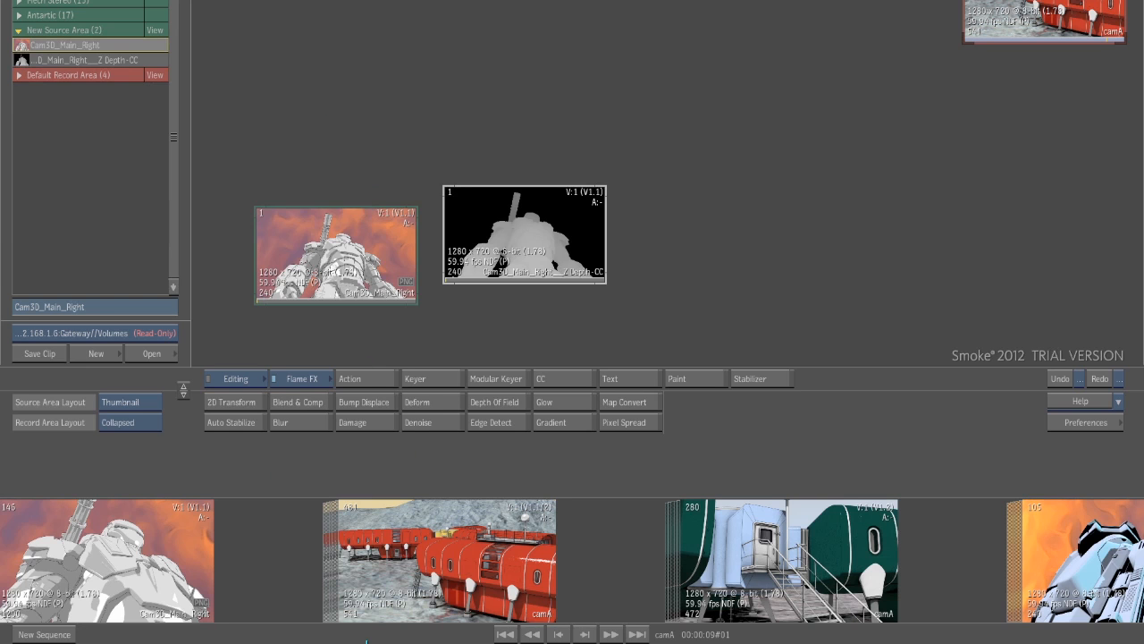
Start the Flame FX2 Matchbox effect with 2 inputs, using Cam3D_Main_Right and its Z Depth-CC clip.
left_click(301, 378)
left_click(312, 364)
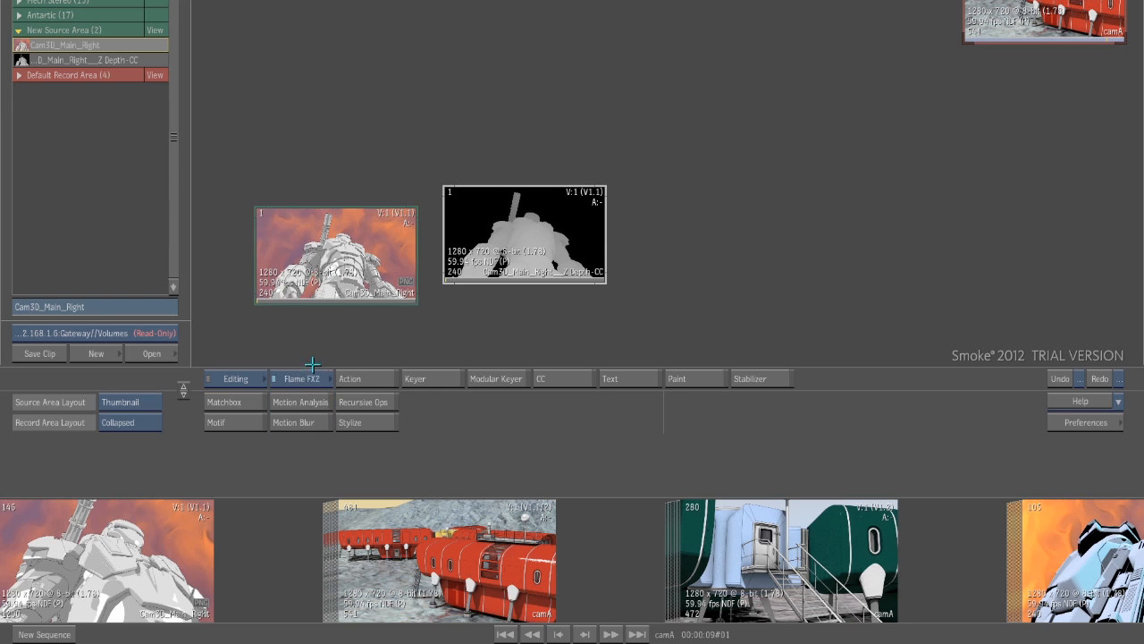
left_click(220, 402)
left_click(703, 403)
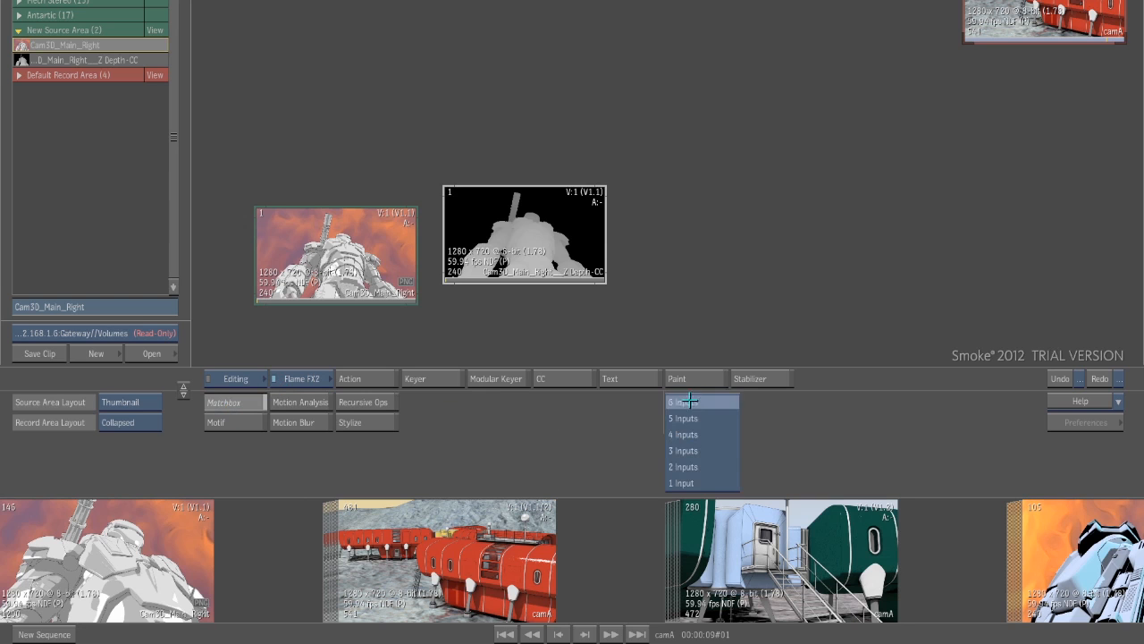
left_click(696, 468)
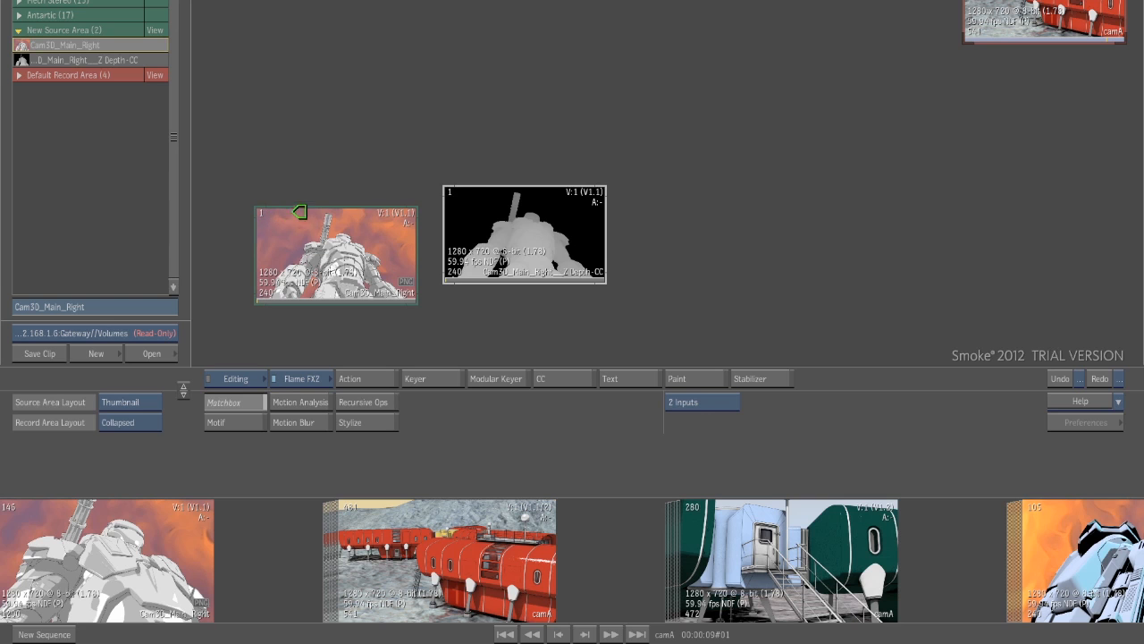
left_click(460, 189)
left_click(494, 73)
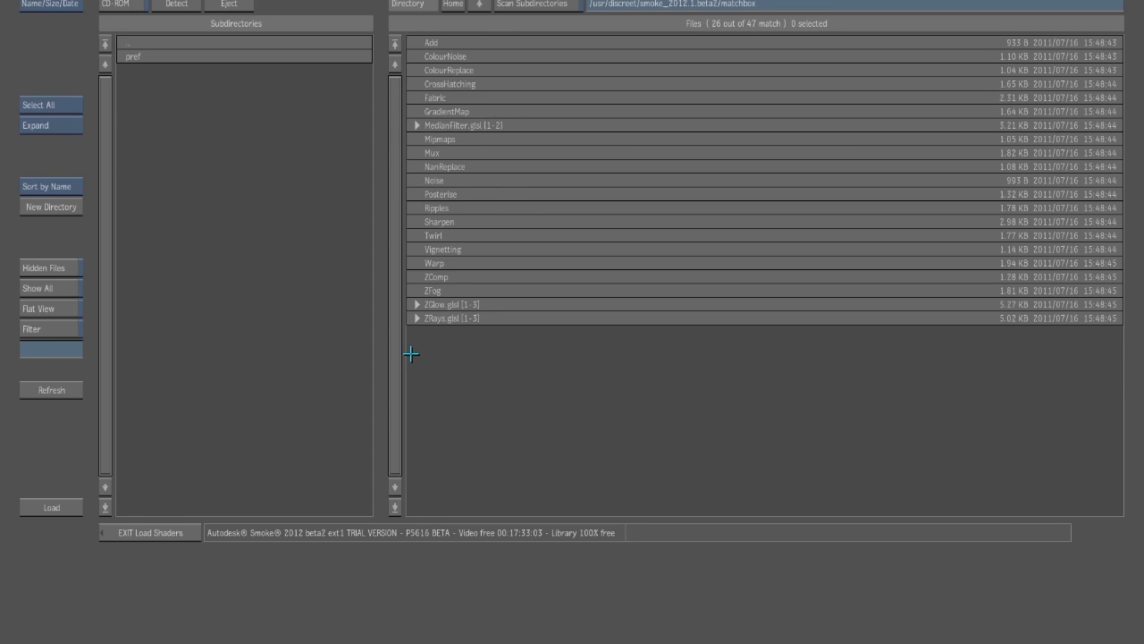
Load the Warp shader and set its effect to 0.27.
left_click(435, 262)
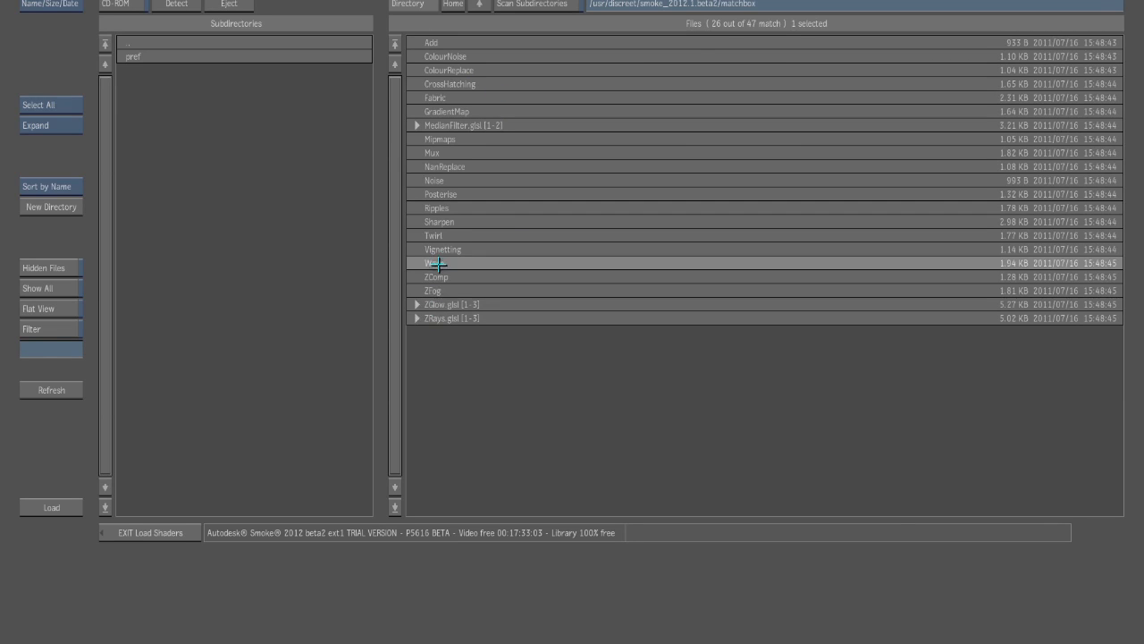
left_click(54, 506)
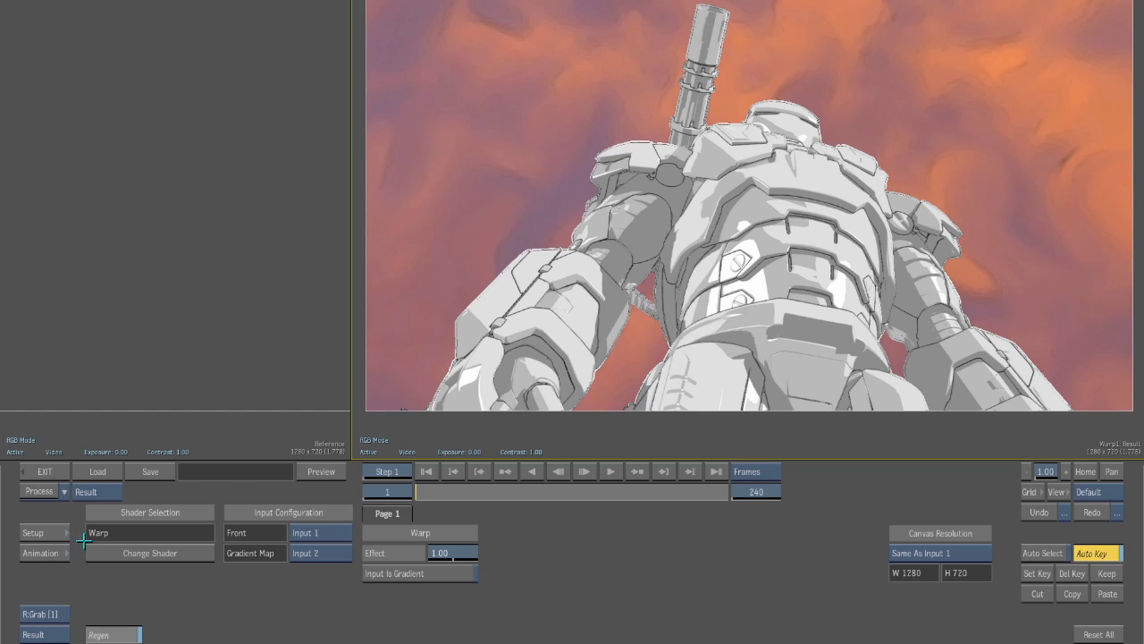
mouse_move(445, 558)
left_mouse_down()
mouse_move(875, 569)
mouse_move(616, 564)
mouse_move(342, 587)
mouse_move(319, 566)
mouse_move(459, 576)
left_mouse_up()
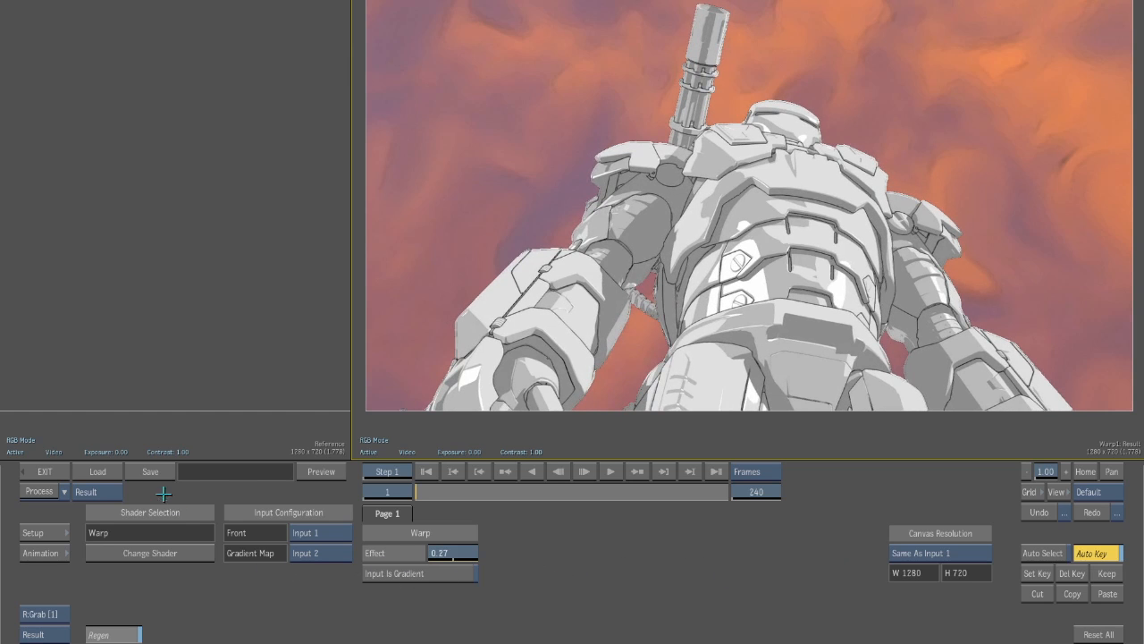
Change the shader to Ripples and pick a different ripple centre over the mech.
left_click(144, 553)
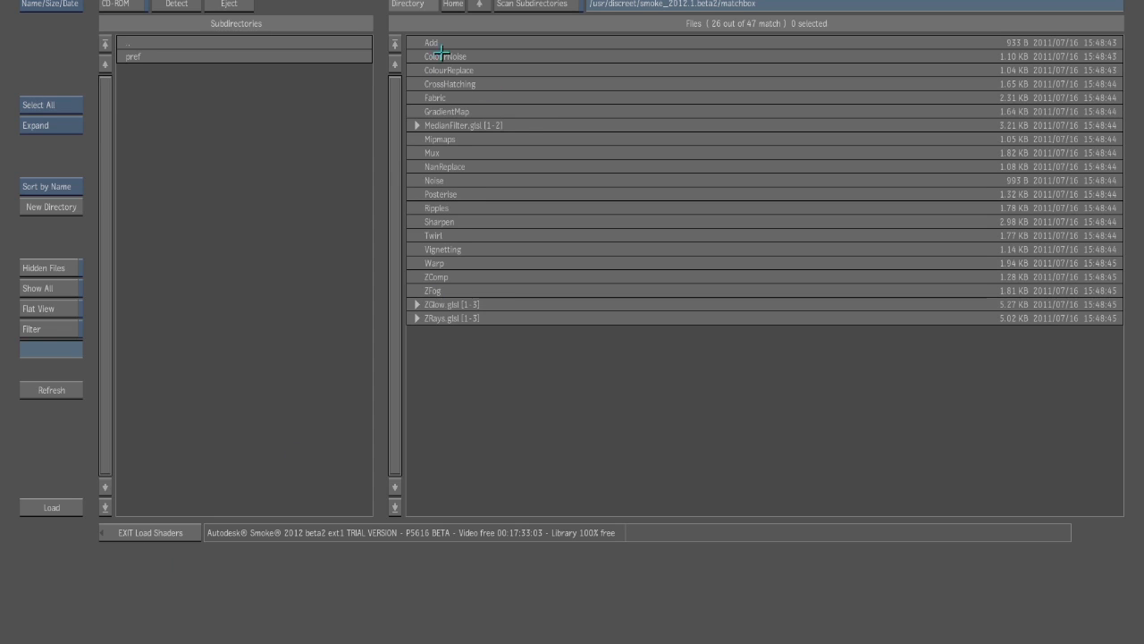
left_click(454, 208)
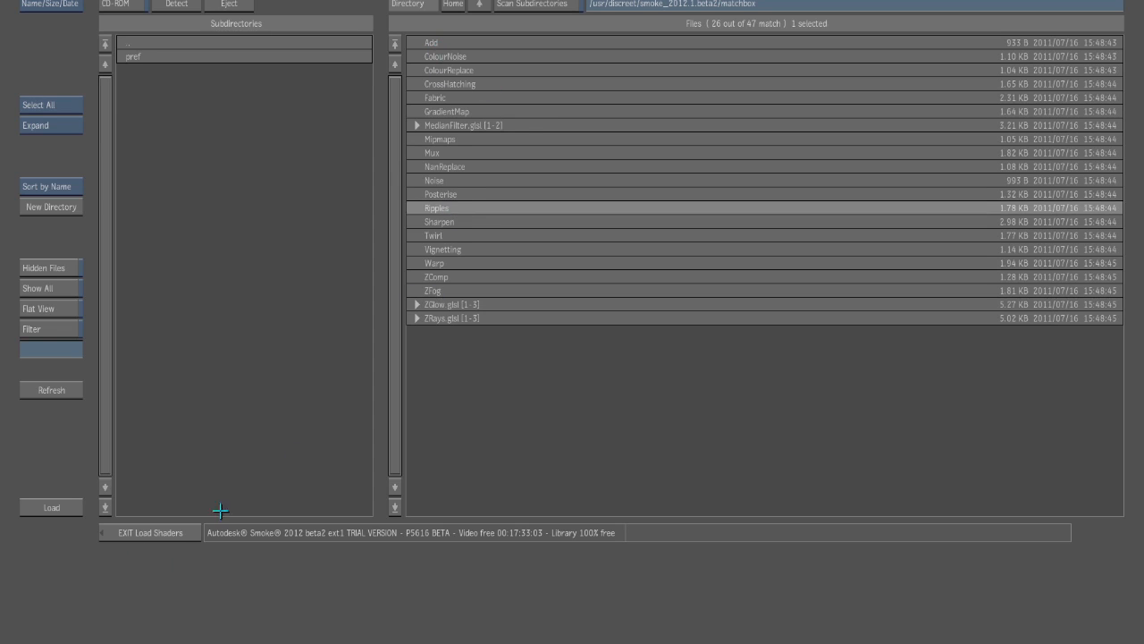
left_click(76, 507)
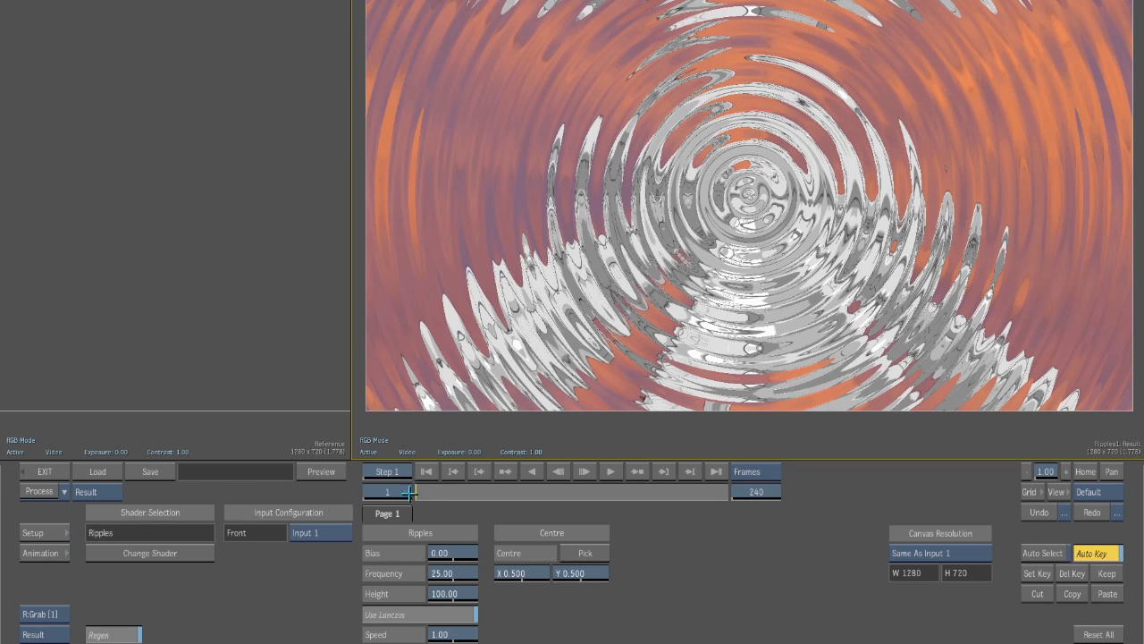
left_click(577, 553)
left_click_drag(778, 190, 621, 182)
Change the shader to ZRays.
left_click(165, 551)
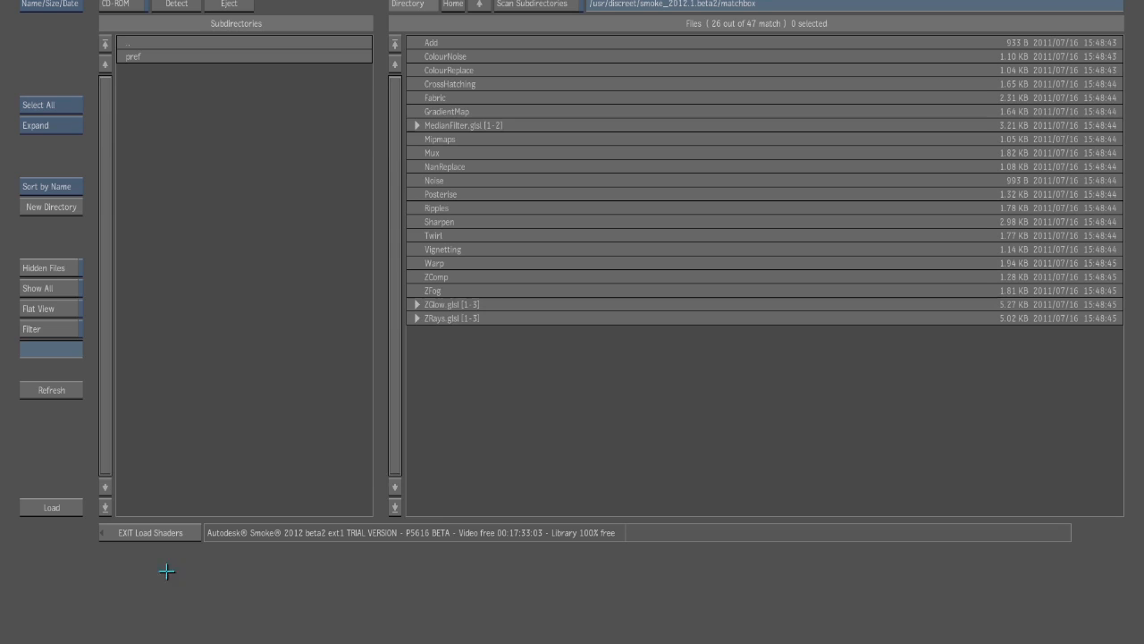
left_click(444, 321)
left_click(77, 510)
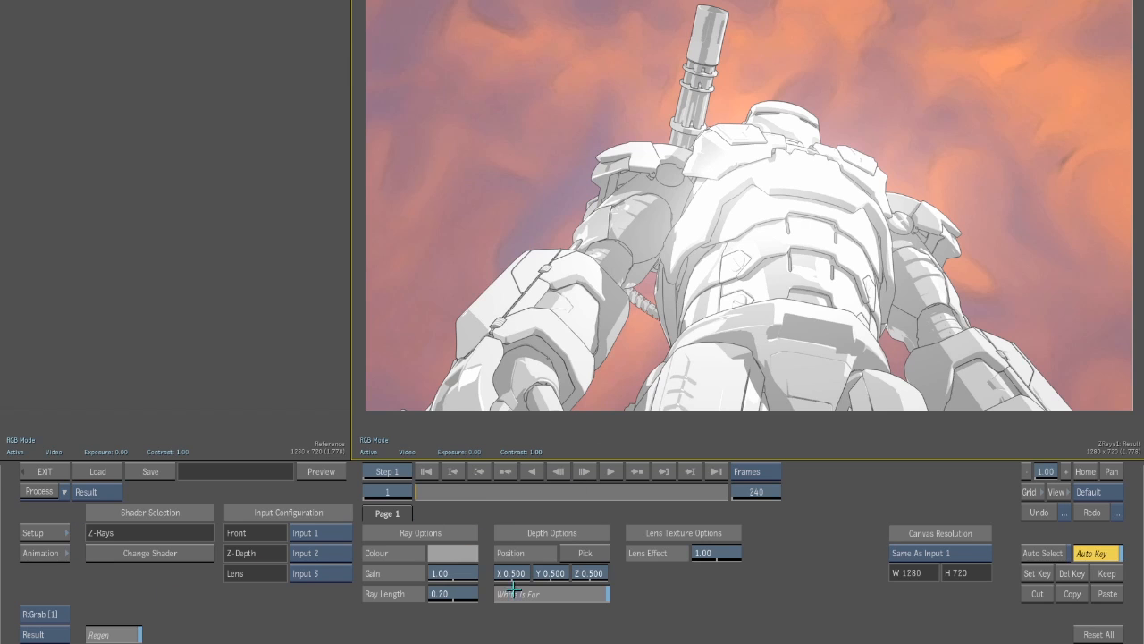
Place the ray source near the mech's forearm at X 0.438, Y 0.218, turn off White Is Far, and set Lens Effect to 1.09.
left_click(568, 551)
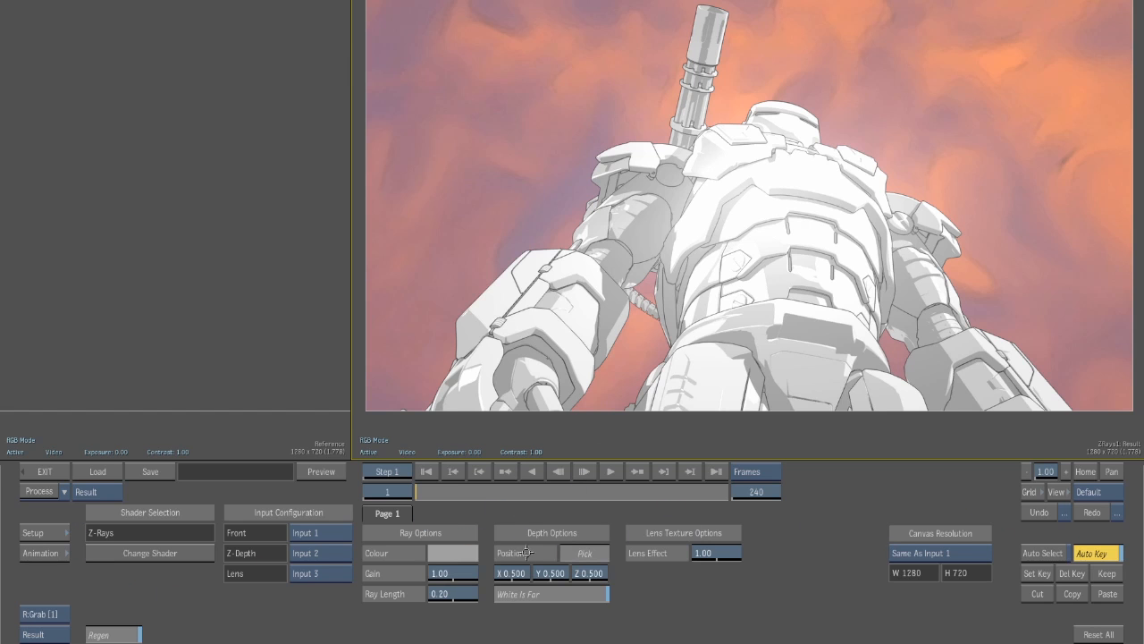
left_click_drag(501, 299, 607, 370)
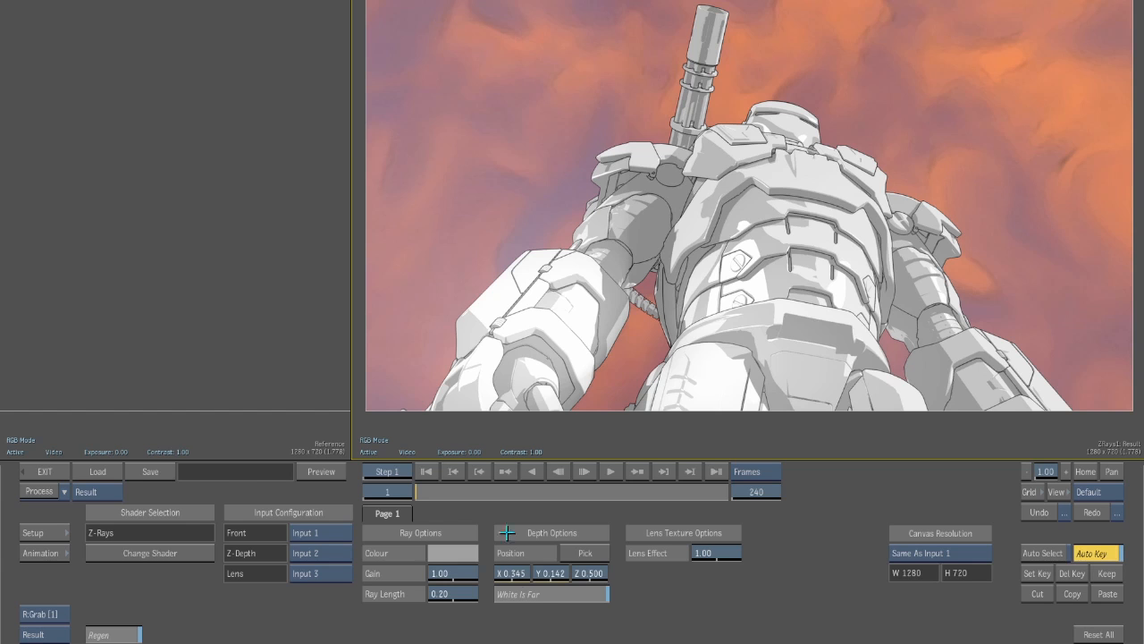
left_click(585, 553)
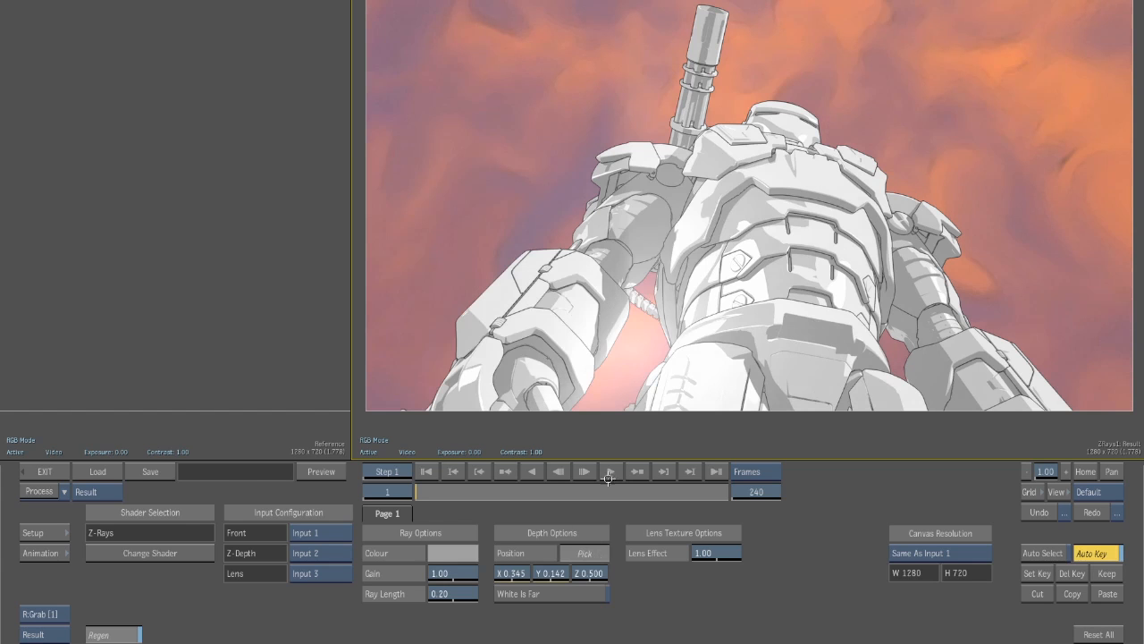
left_click(483, 268)
left_click_drag(482, 268, 653, 335)
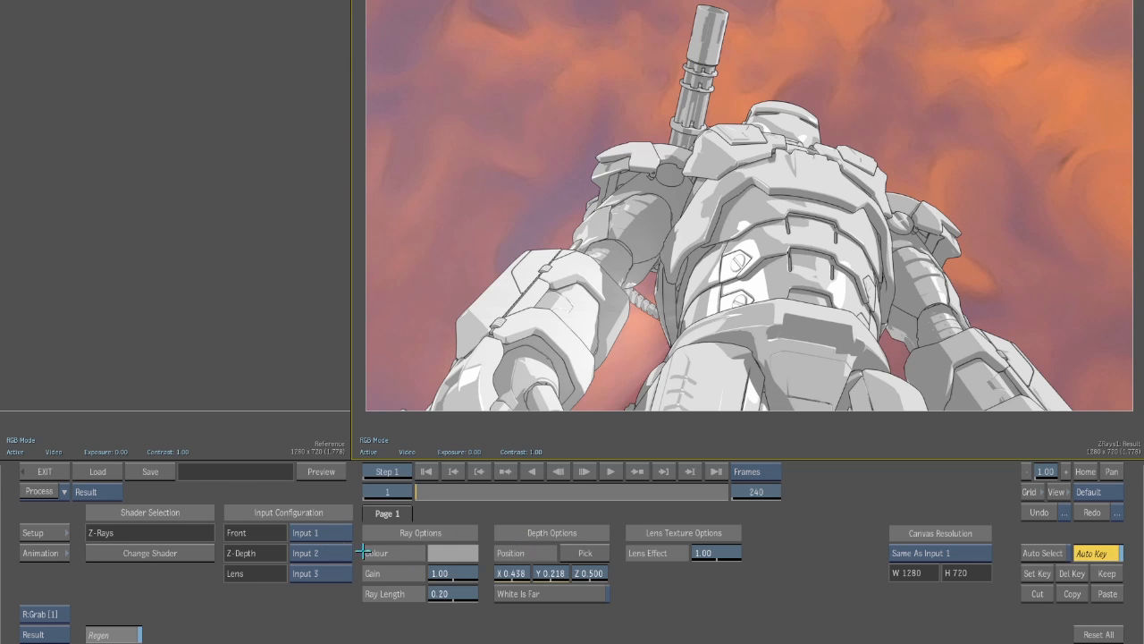
left_click_drag(717, 561, 724, 559)
Sample the ray colour from the sky, shift it to a stronger orange, and set Gain to 4.81 and Ray Length to 0.53.
left_click(453, 552)
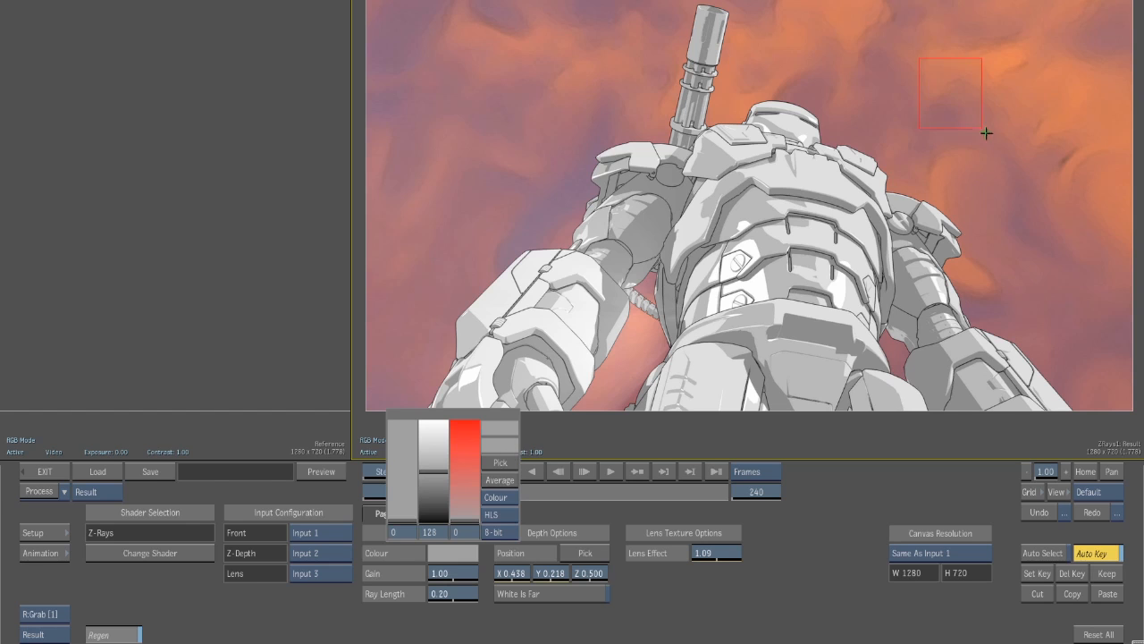
left_click(953, 83)
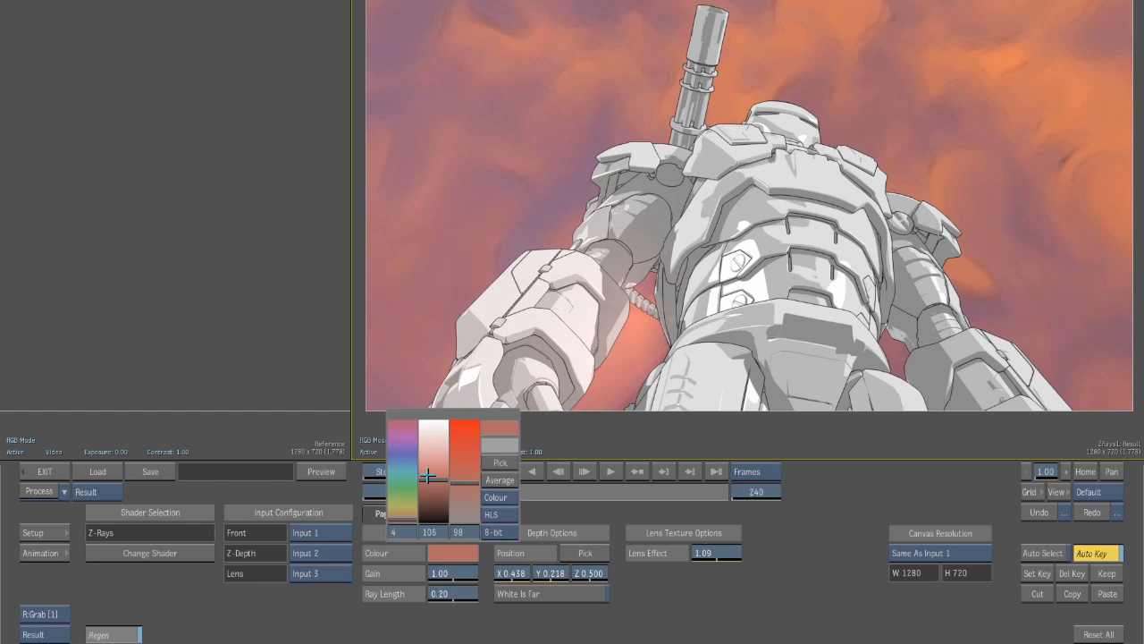
left_click(403, 515)
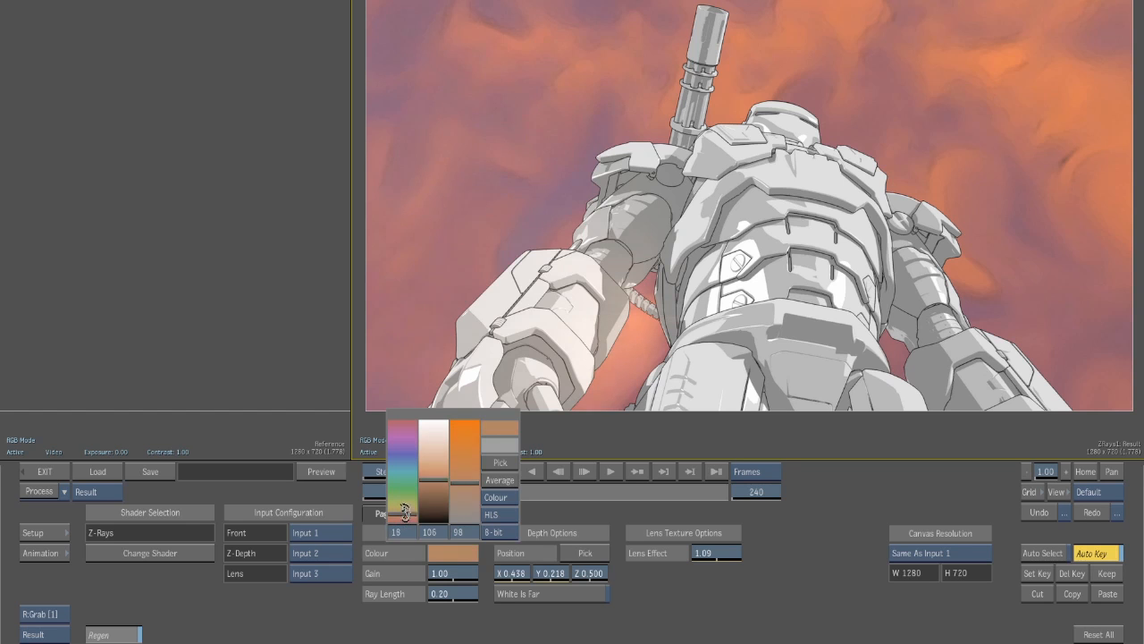
left_click_drag(471, 483, 470, 464)
left_click(501, 438)
left_click_drag(462, 573, 604, 574)
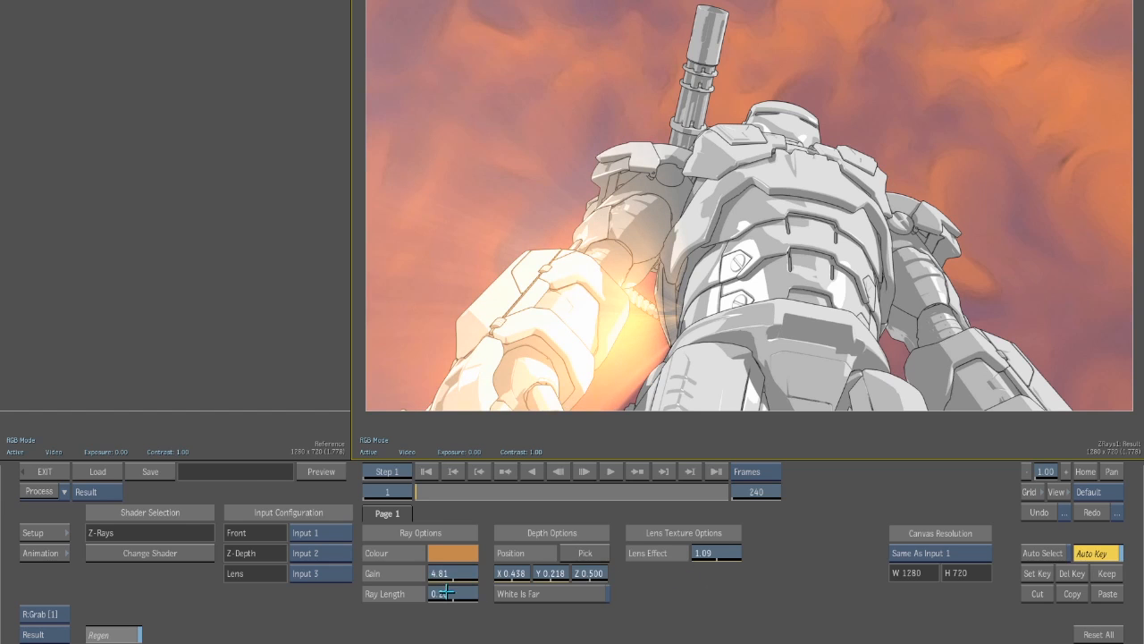
left_click_drag(453, 597, 479, 603)
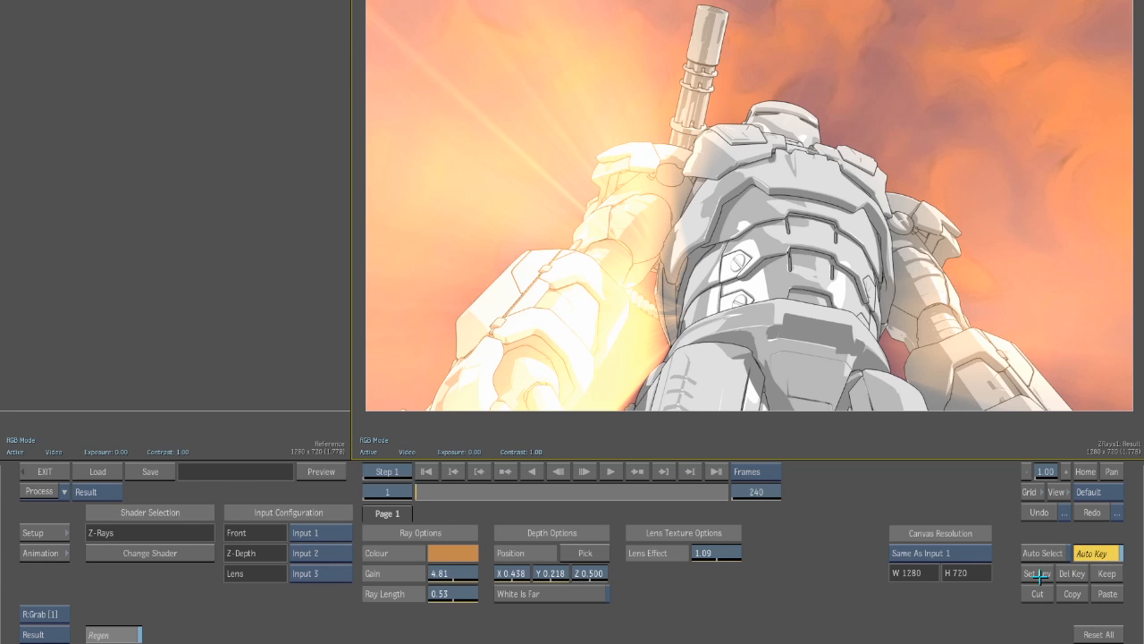
Keyframe the ray position at X 0.528, Y 0.308 on frame 1 and pick another position on frame 72.
left_click(582, 554)
left_click_drag(643, 301, 758, 298)
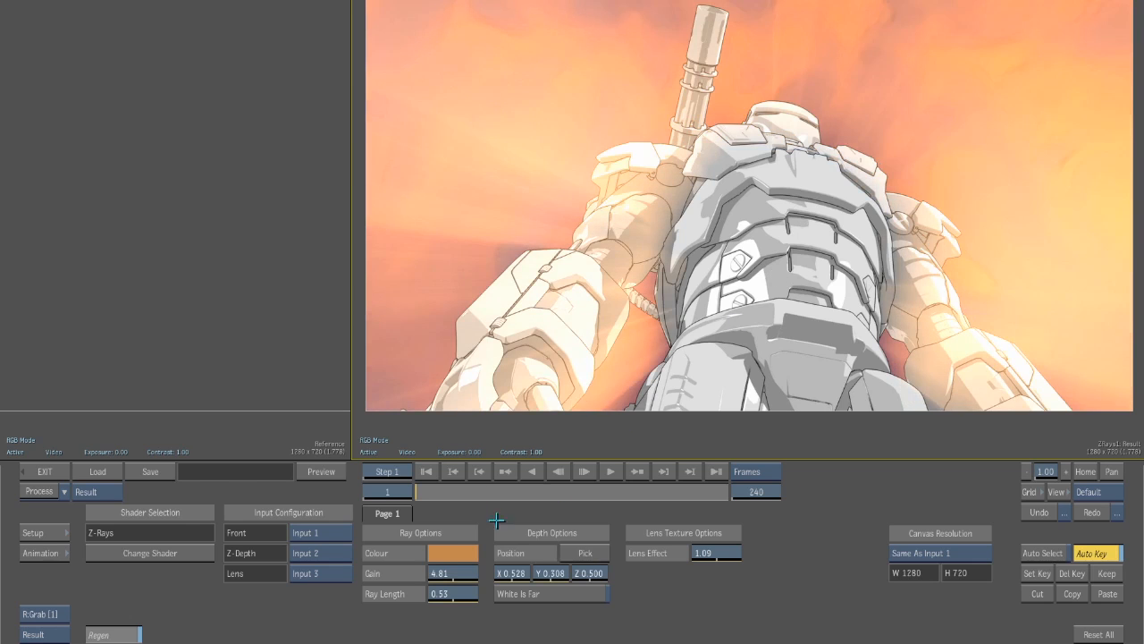
left_click_drag(455, 491, 508, 492)
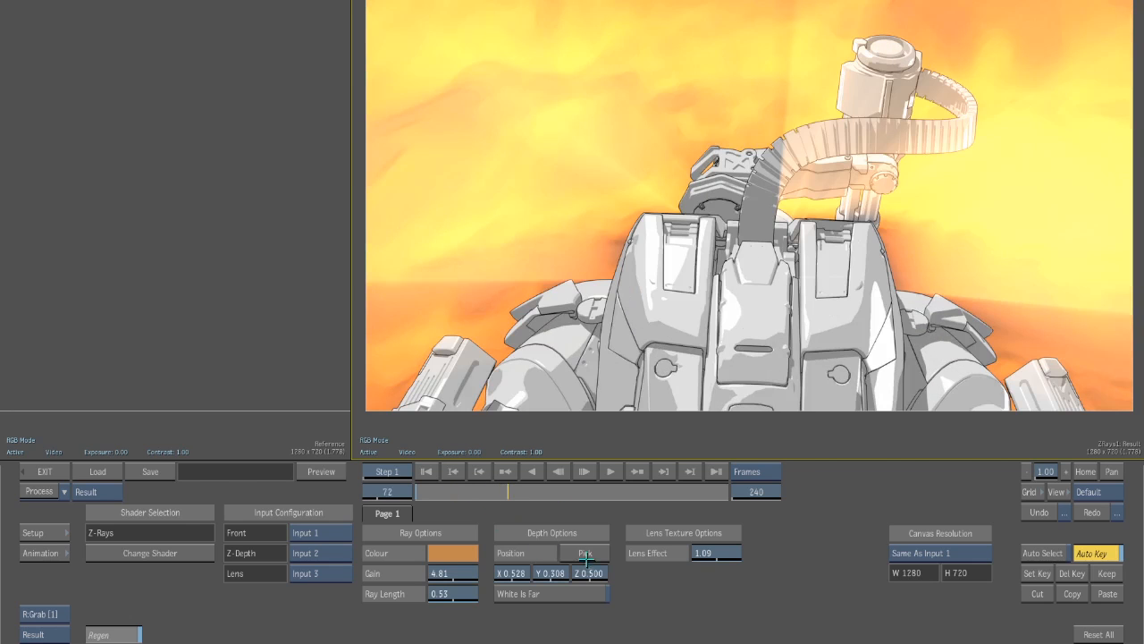
left_click(585, 556)
left_click_drag(698, 328, 750, 332)
Keyframe new ray positions about two thirds through the clip and on frame 220, the latter at X 0.370, Y 0.438.
left_click_drag(522, 500, 617, 492)
left_click(593, 547)
left_click_drag(692, 295, 715, 189)
left_click_drag(639, 491, 701, 494)
left_click(582, 554)
left_click_drag(730, 288, 650, 222)
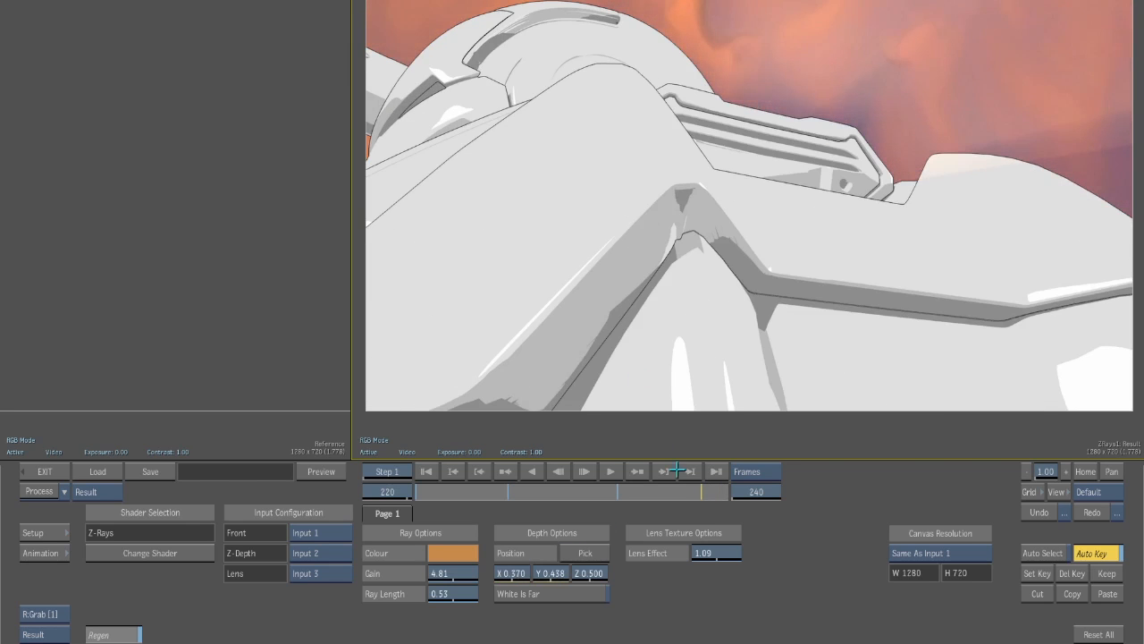
Pick a new ray position on frame 240 and another on frame 108 at X 0.554, Y 0.299.
left_click_drag(673, 491, 755, 499)
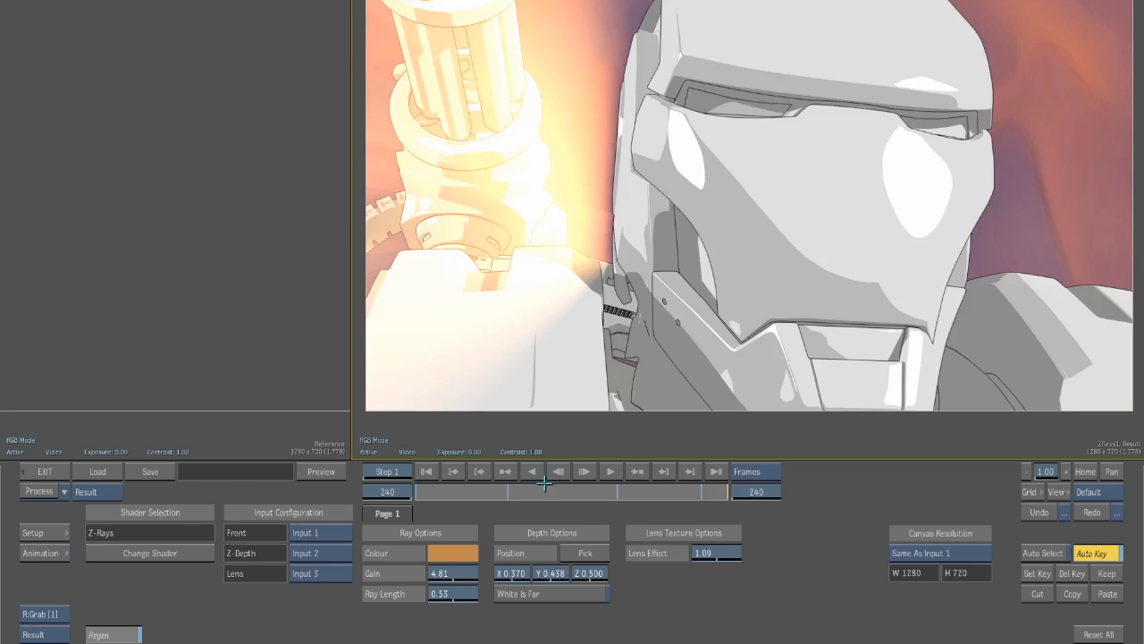
left_click(583, 554)
left_click_drag(598, 220, 778, 166)
left_click_drag(664, 487, 555, 491)
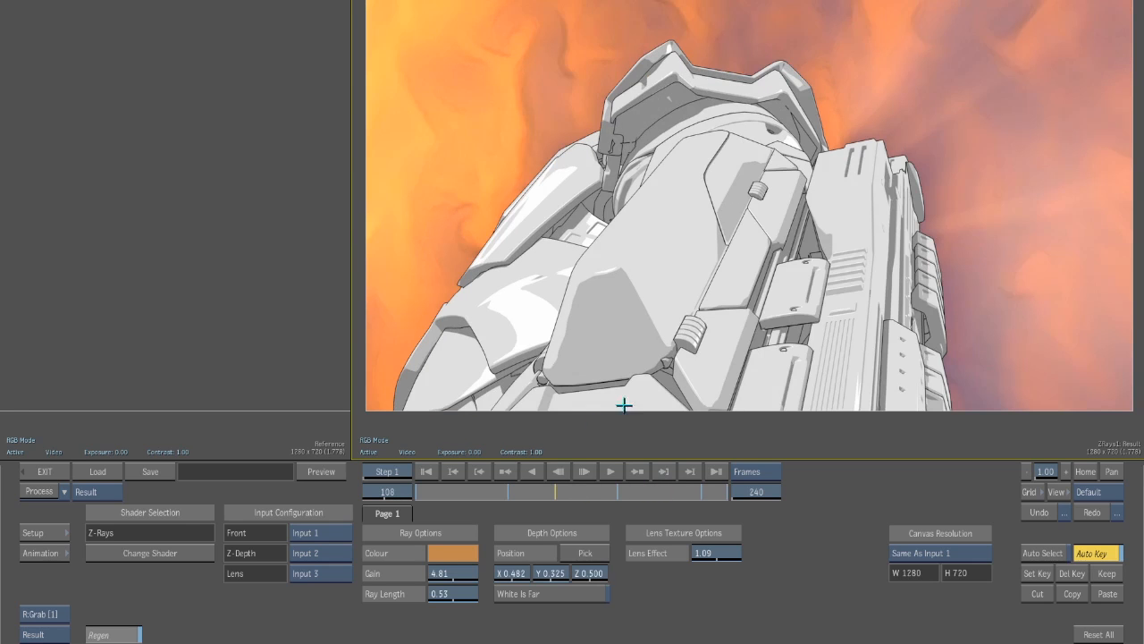
left_click(566, 557)
left_click_drag(689, 235, 778, 290)
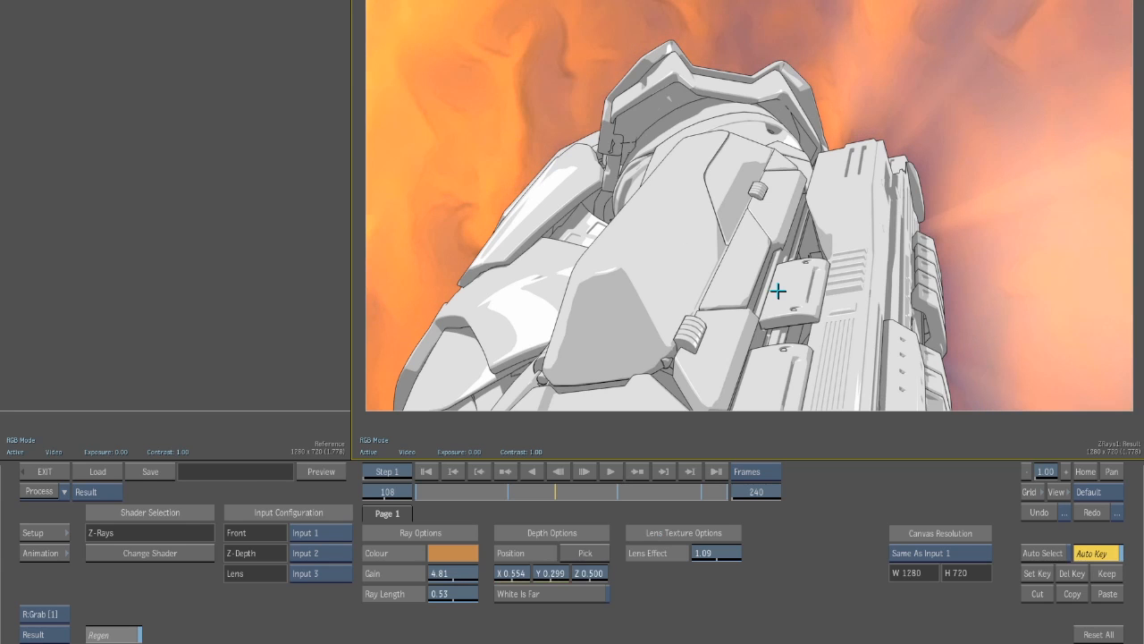